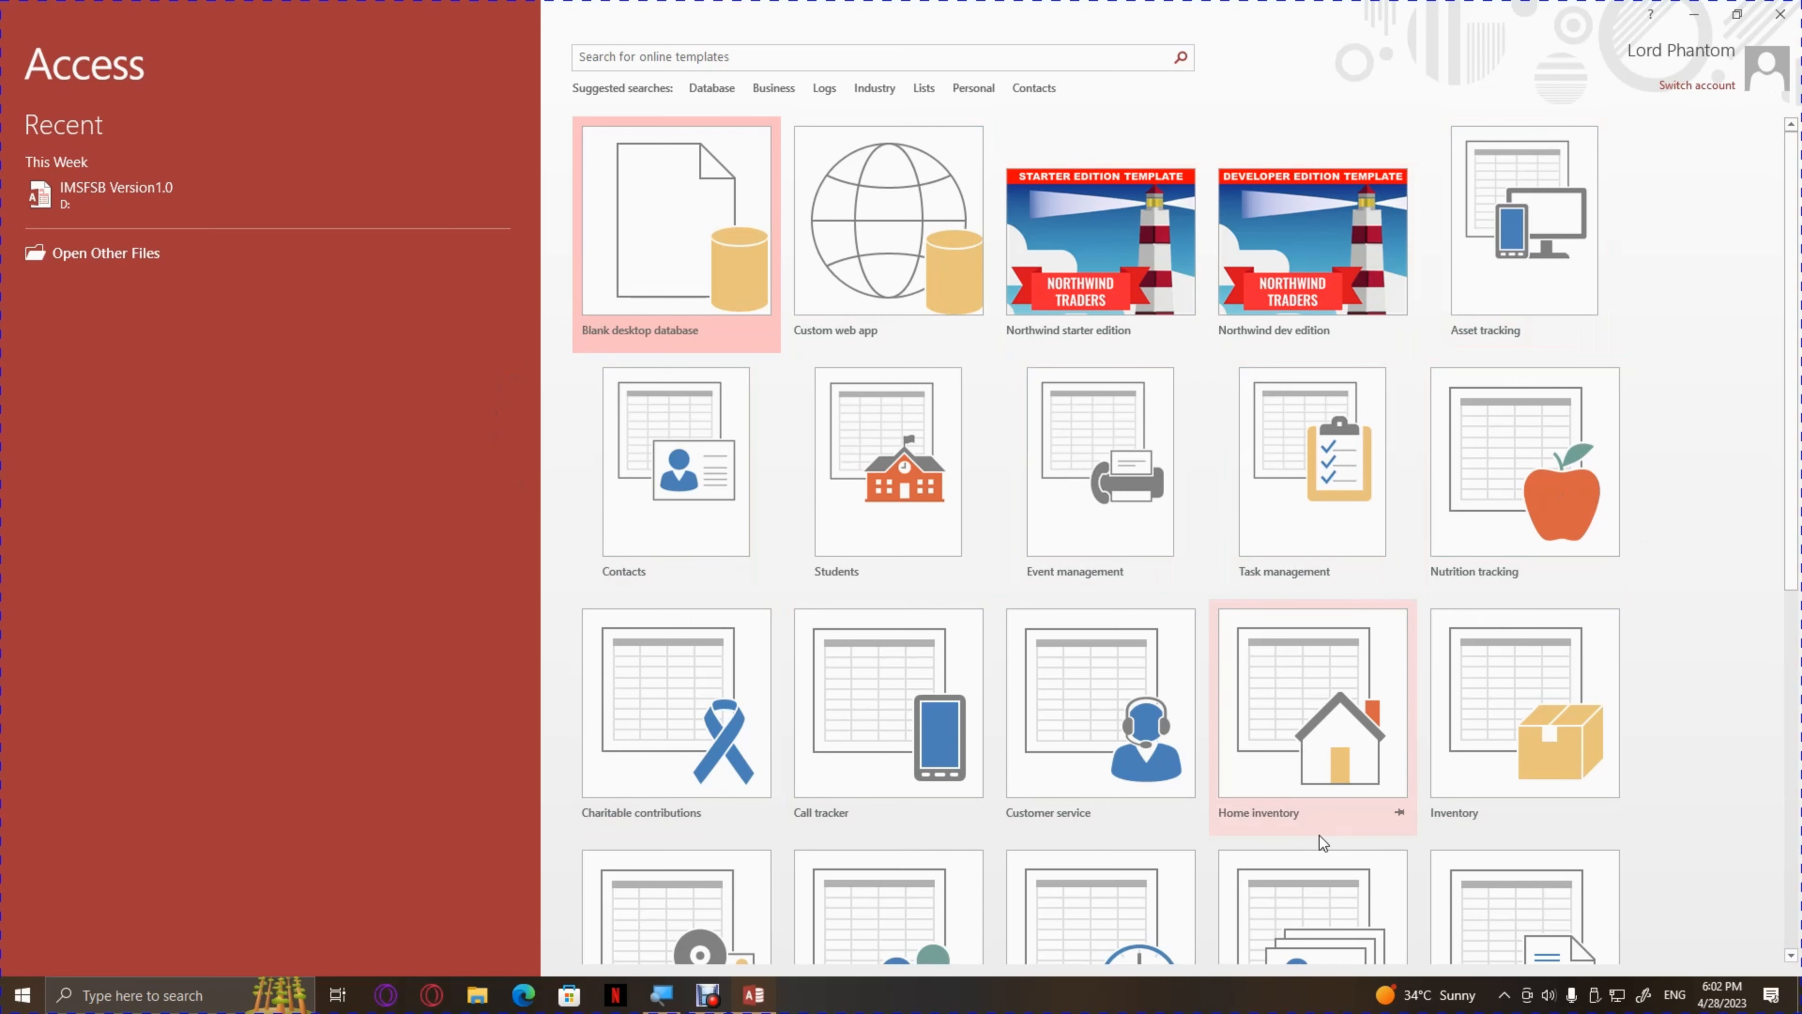
Start a blank desktop database and set its file name to Basic LessonNo1.
{"action": "scroll", "coordinate": [1312, 816], "scroll_direction": "down", "scroll_amount": 4}
{"action": "scroll", "coordinate": [1299, 724], "scroll_direction": "up", "scroll_amount": 4}
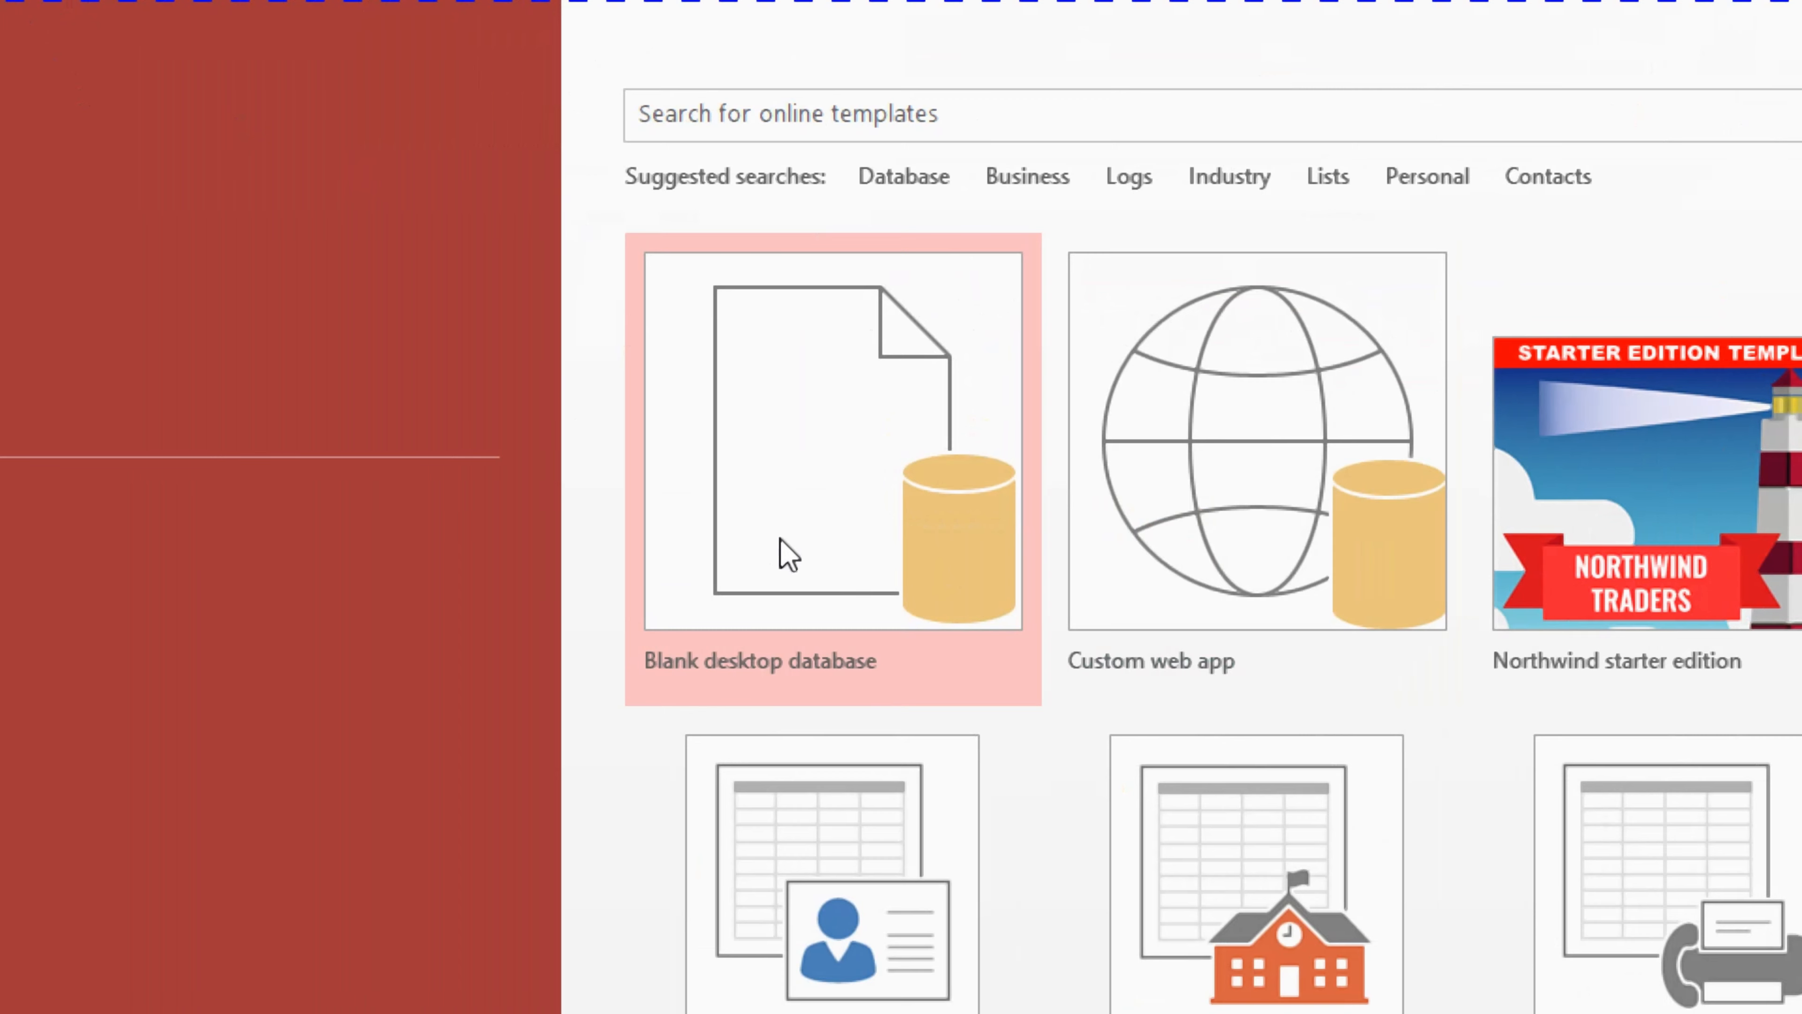
{"action": "left_click", "coordinate": [821, 519]}
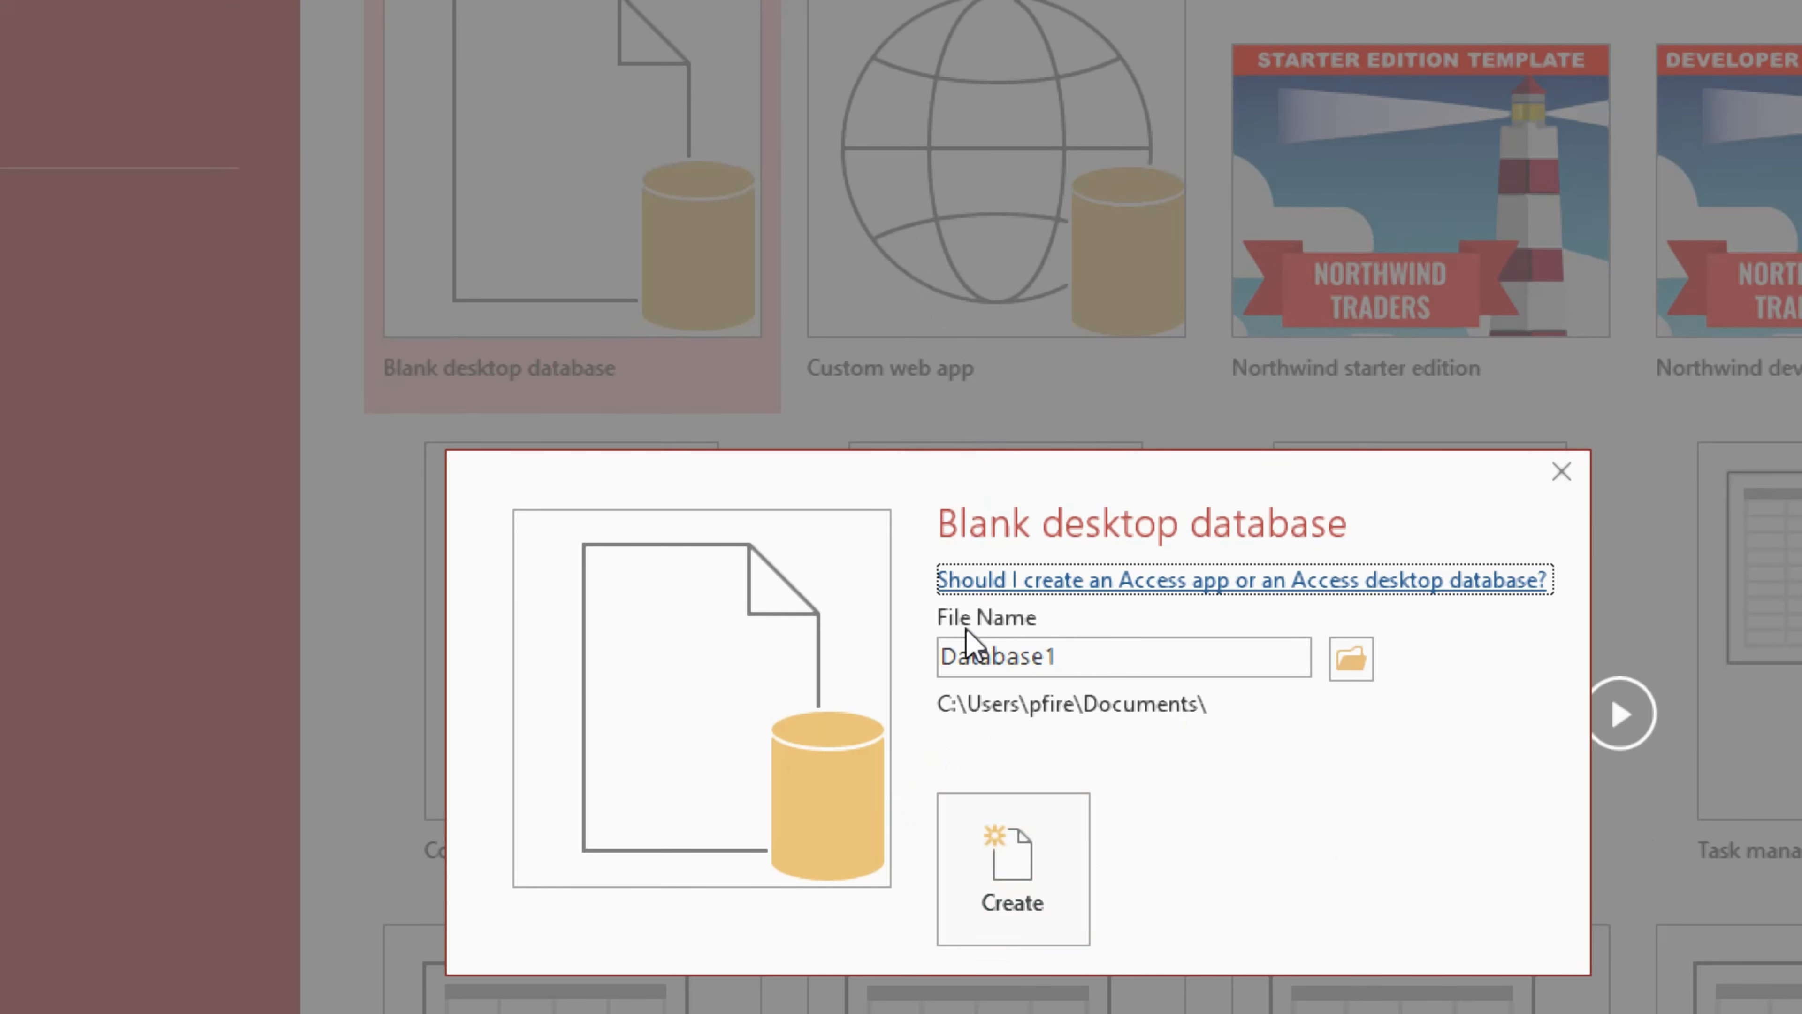
{"action": "left_click", "coordinate": [1076, 661]}
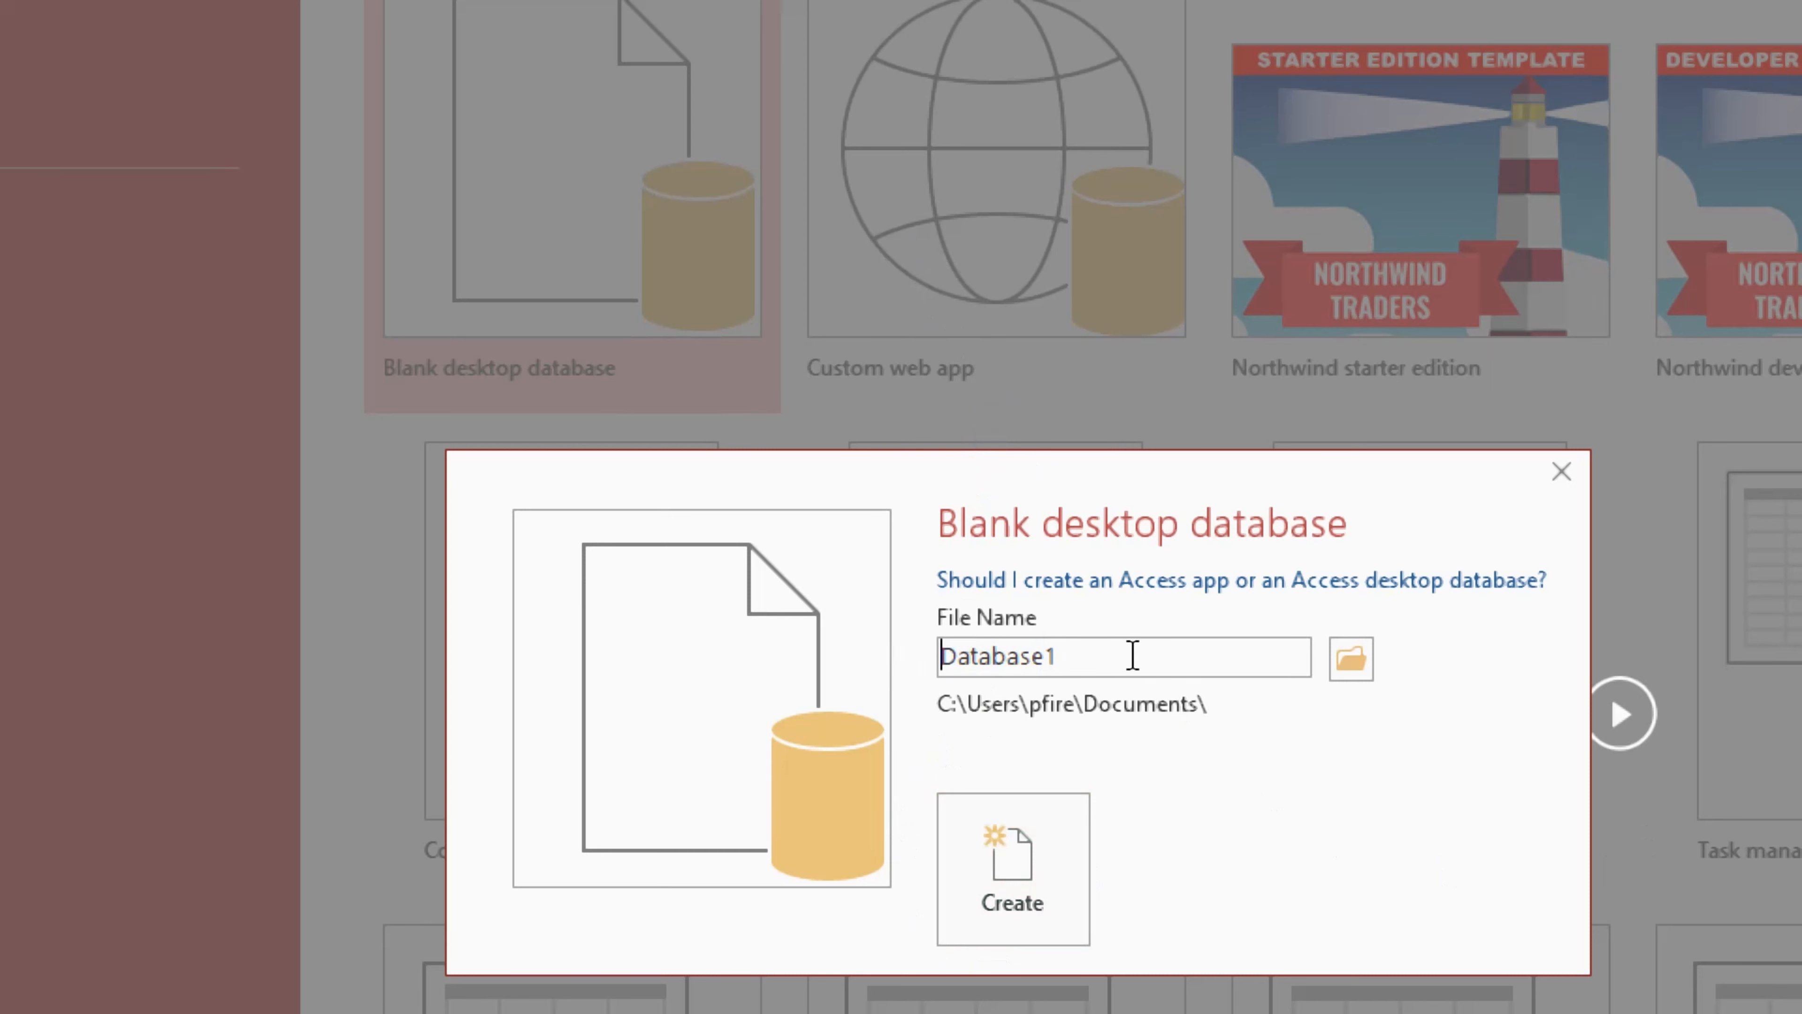
{"action": "left_click_drag", "start_coordinate": [1060, 655], "coordinate": [894, 653]}
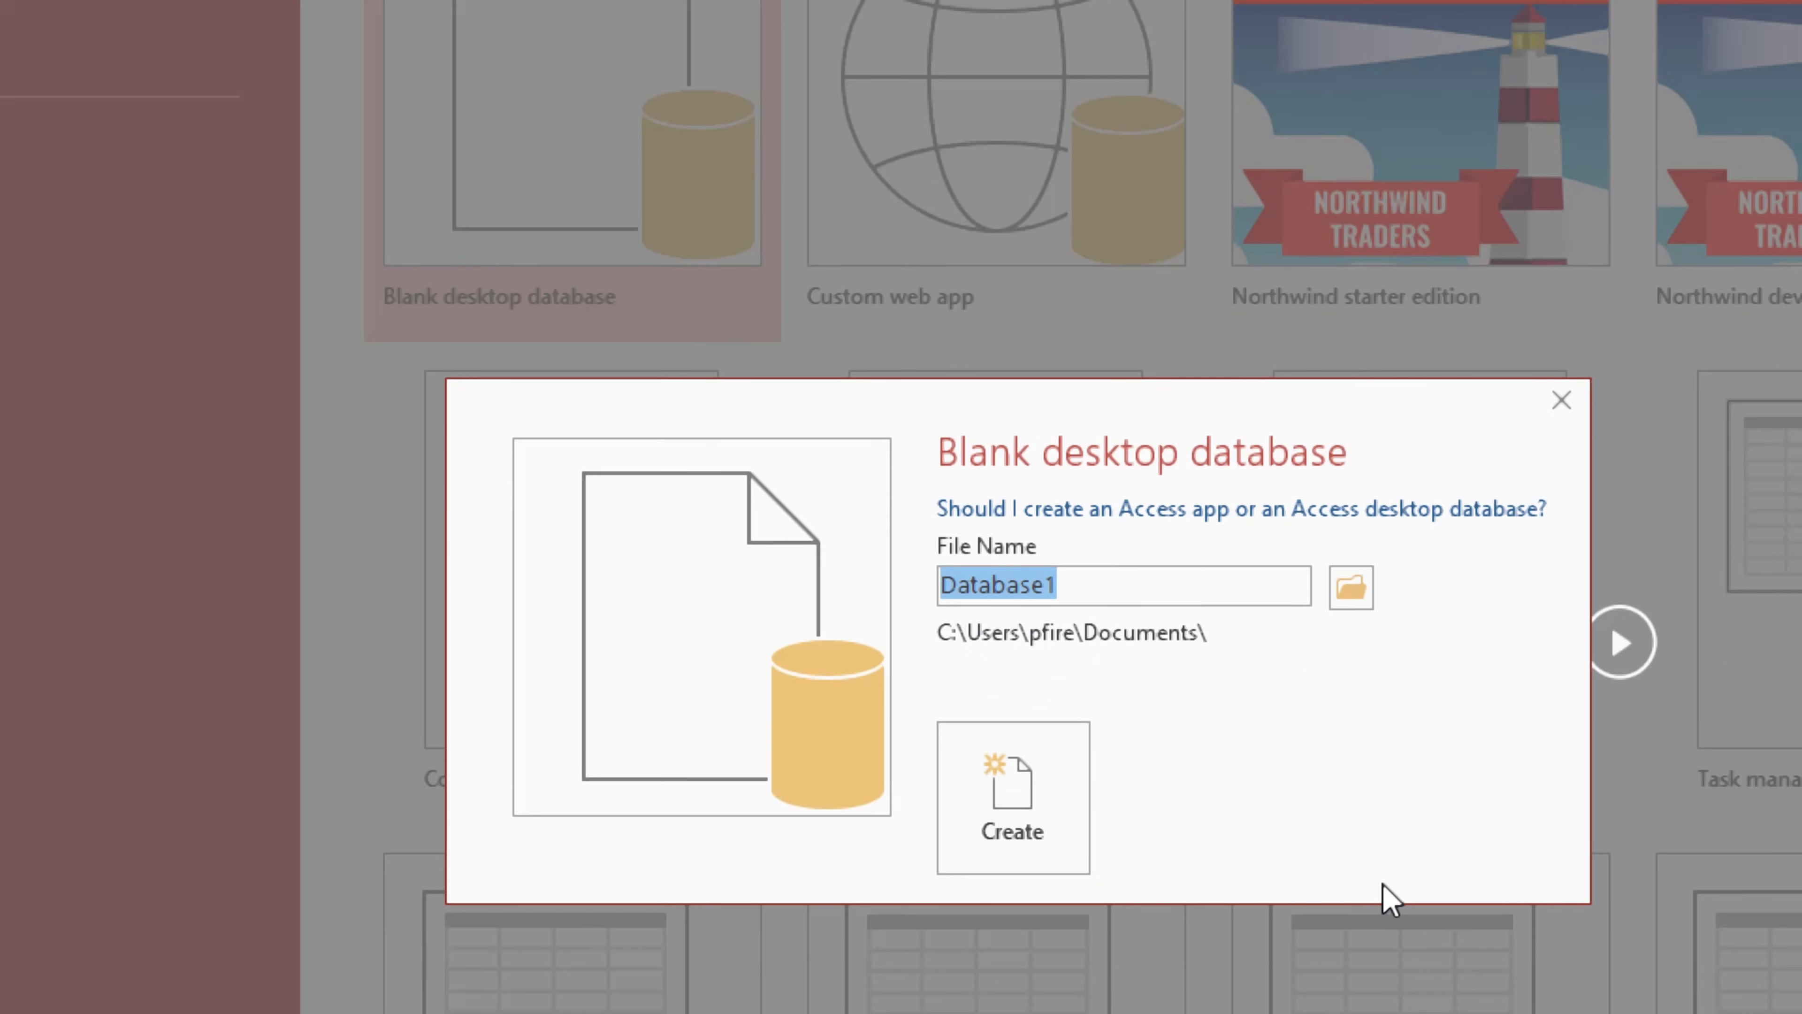
{"action": "key", "text": "BackSpace"}
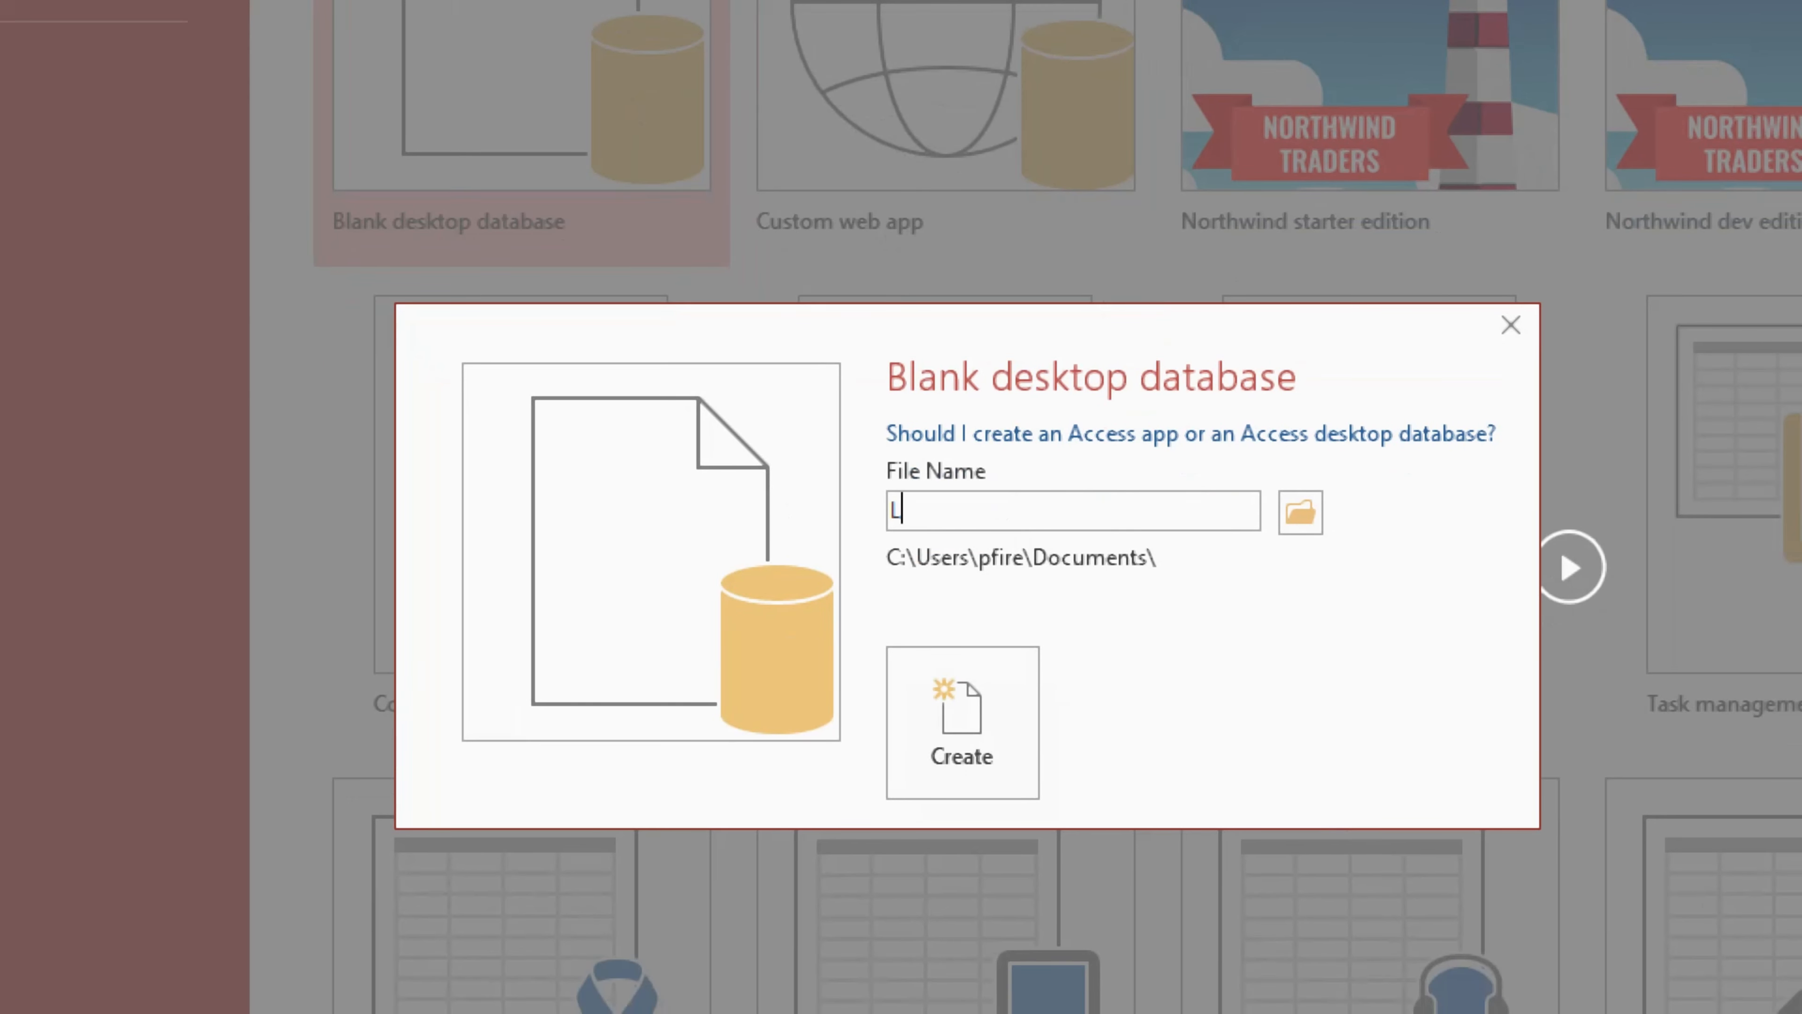
{"action": "type", "text": "Basic"}
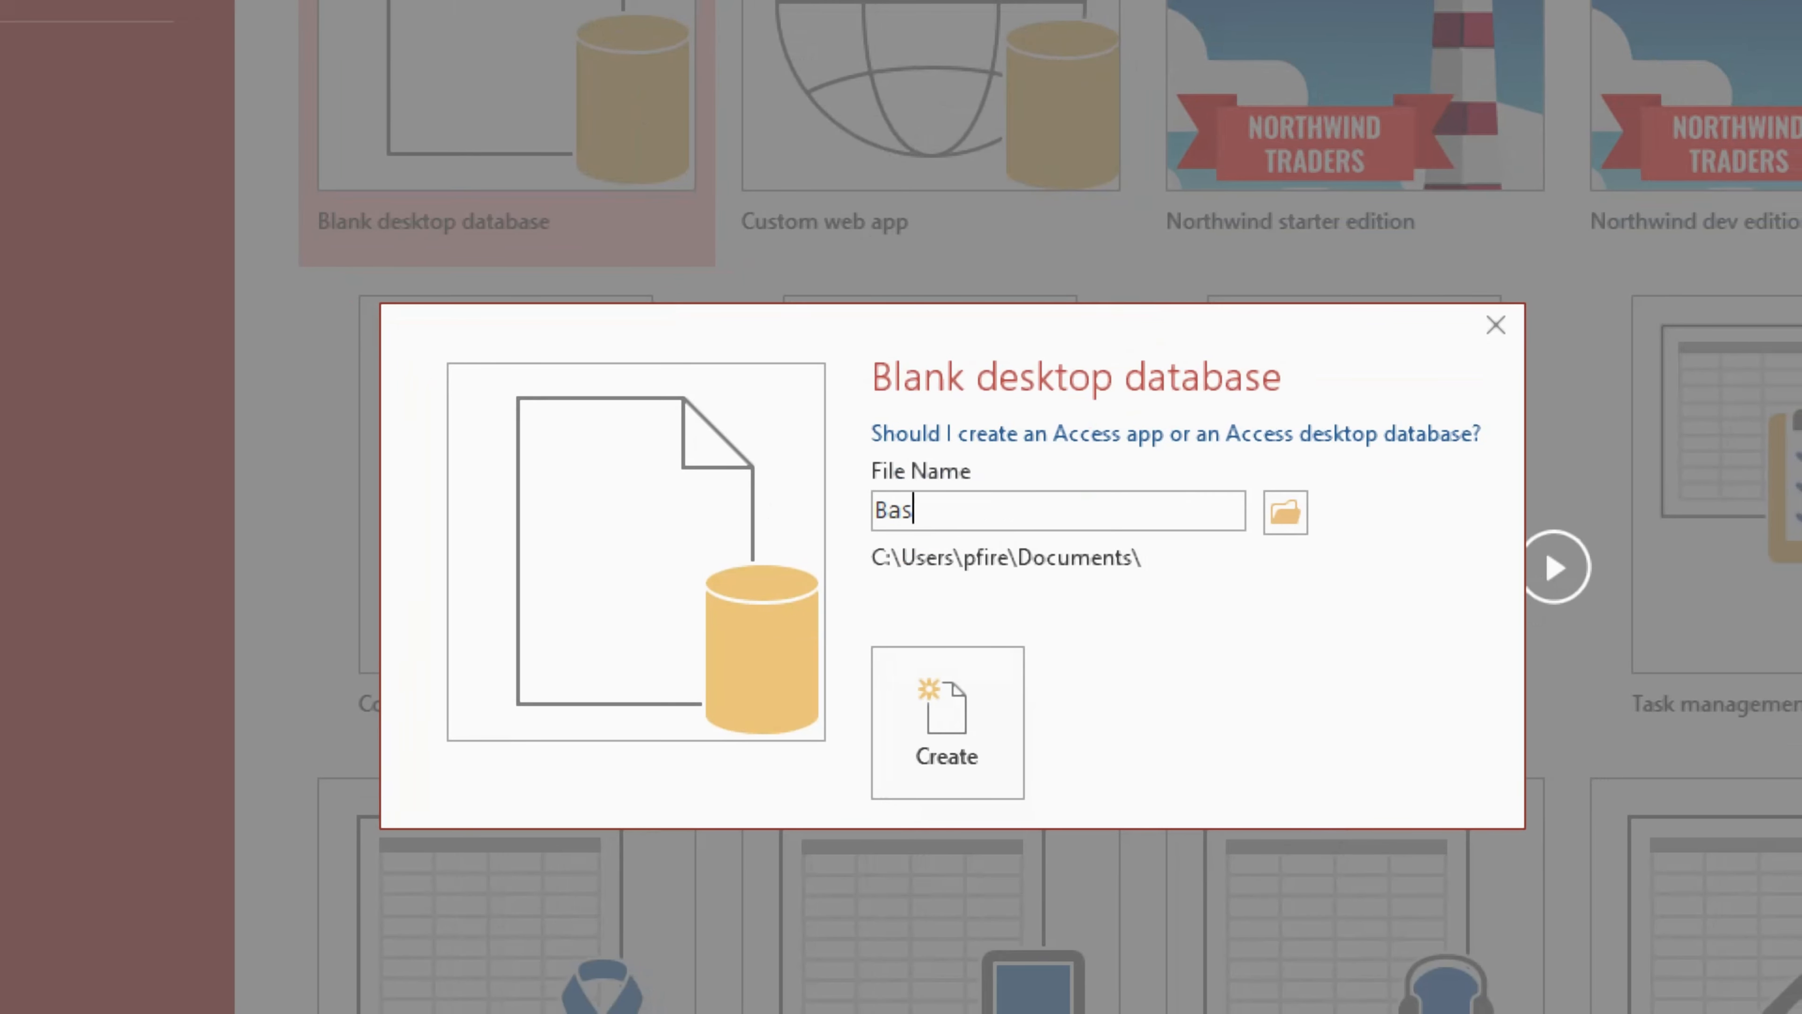
{"action": "type", "text": " Lesso"}
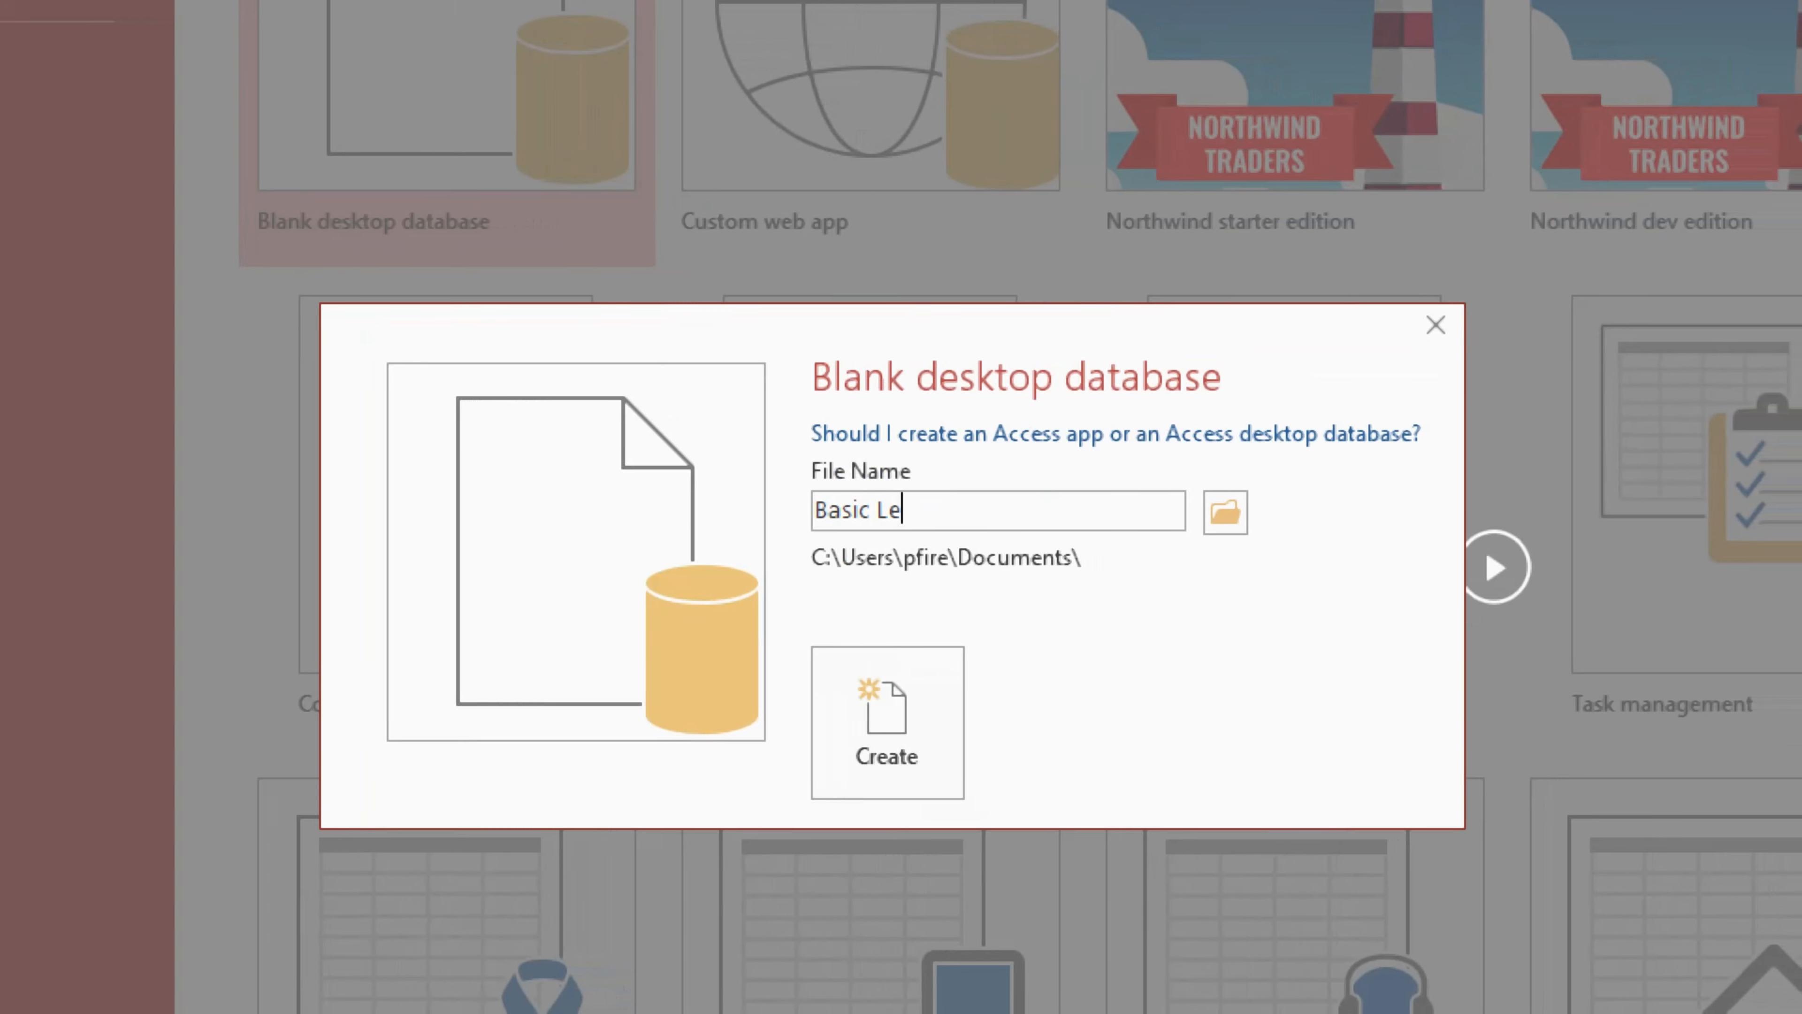
{"action": "type", "text": "nNo"}
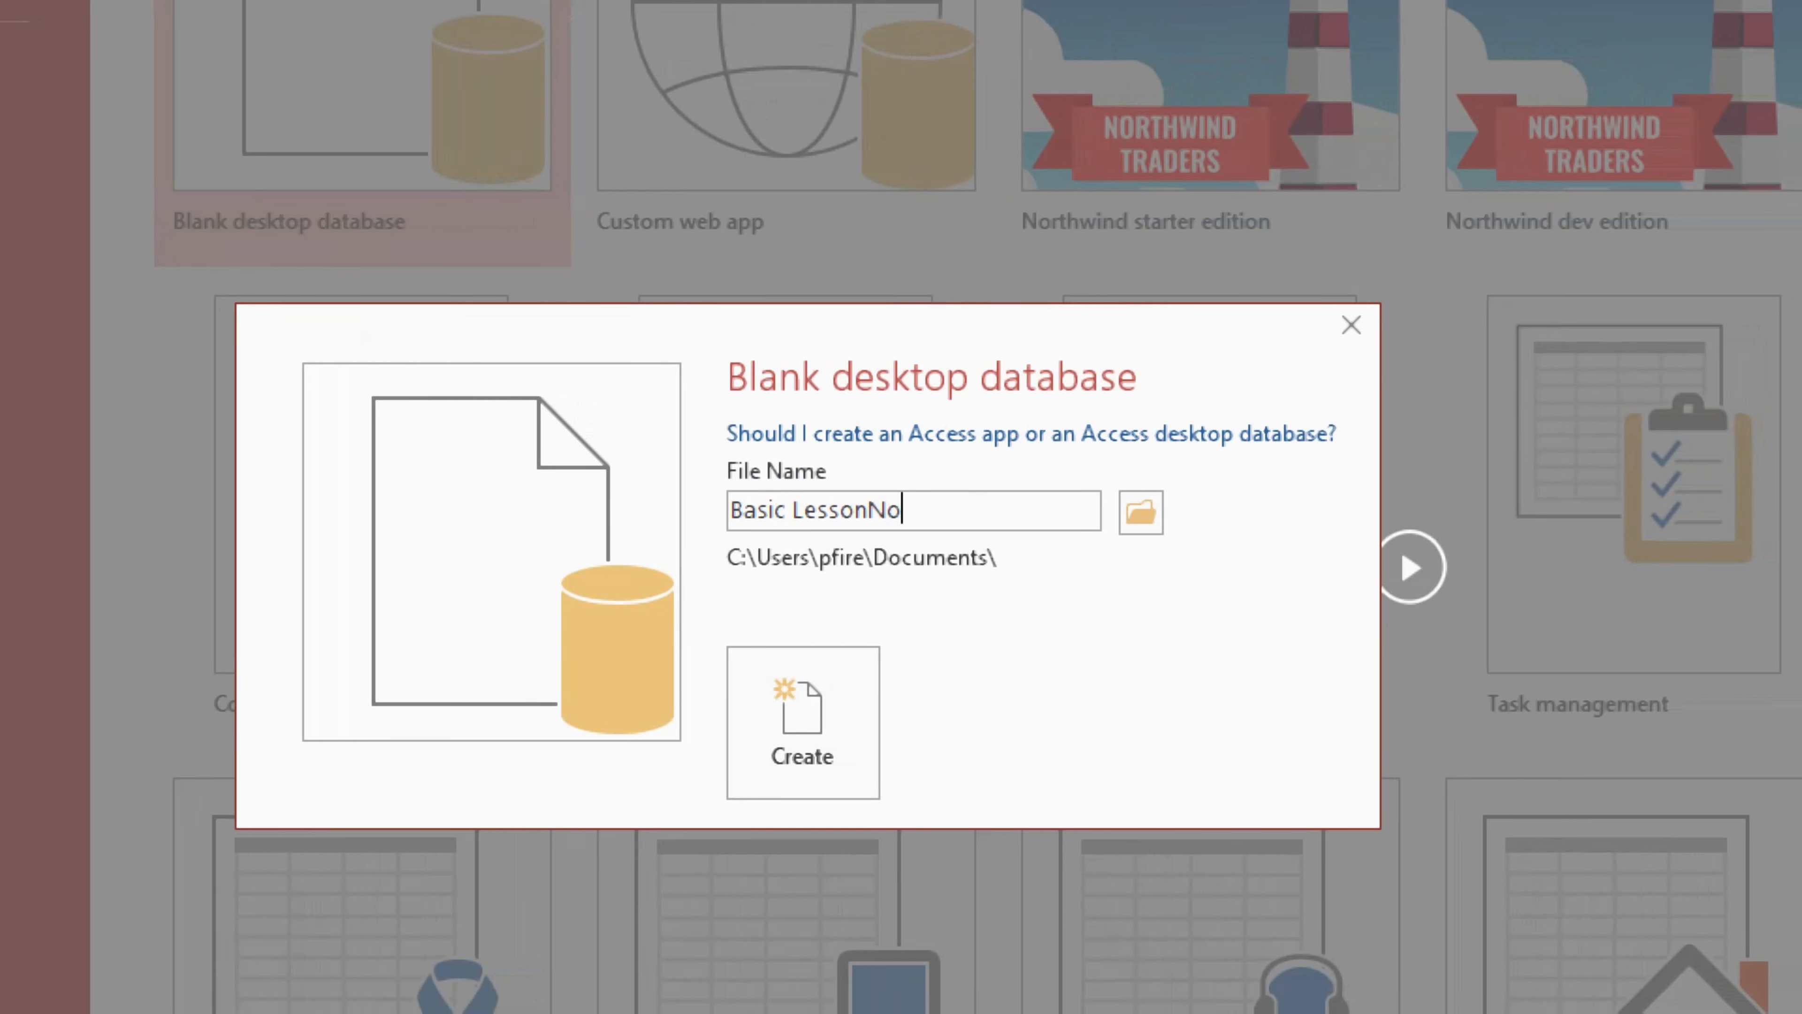
{"action": "type", "text": "1"}
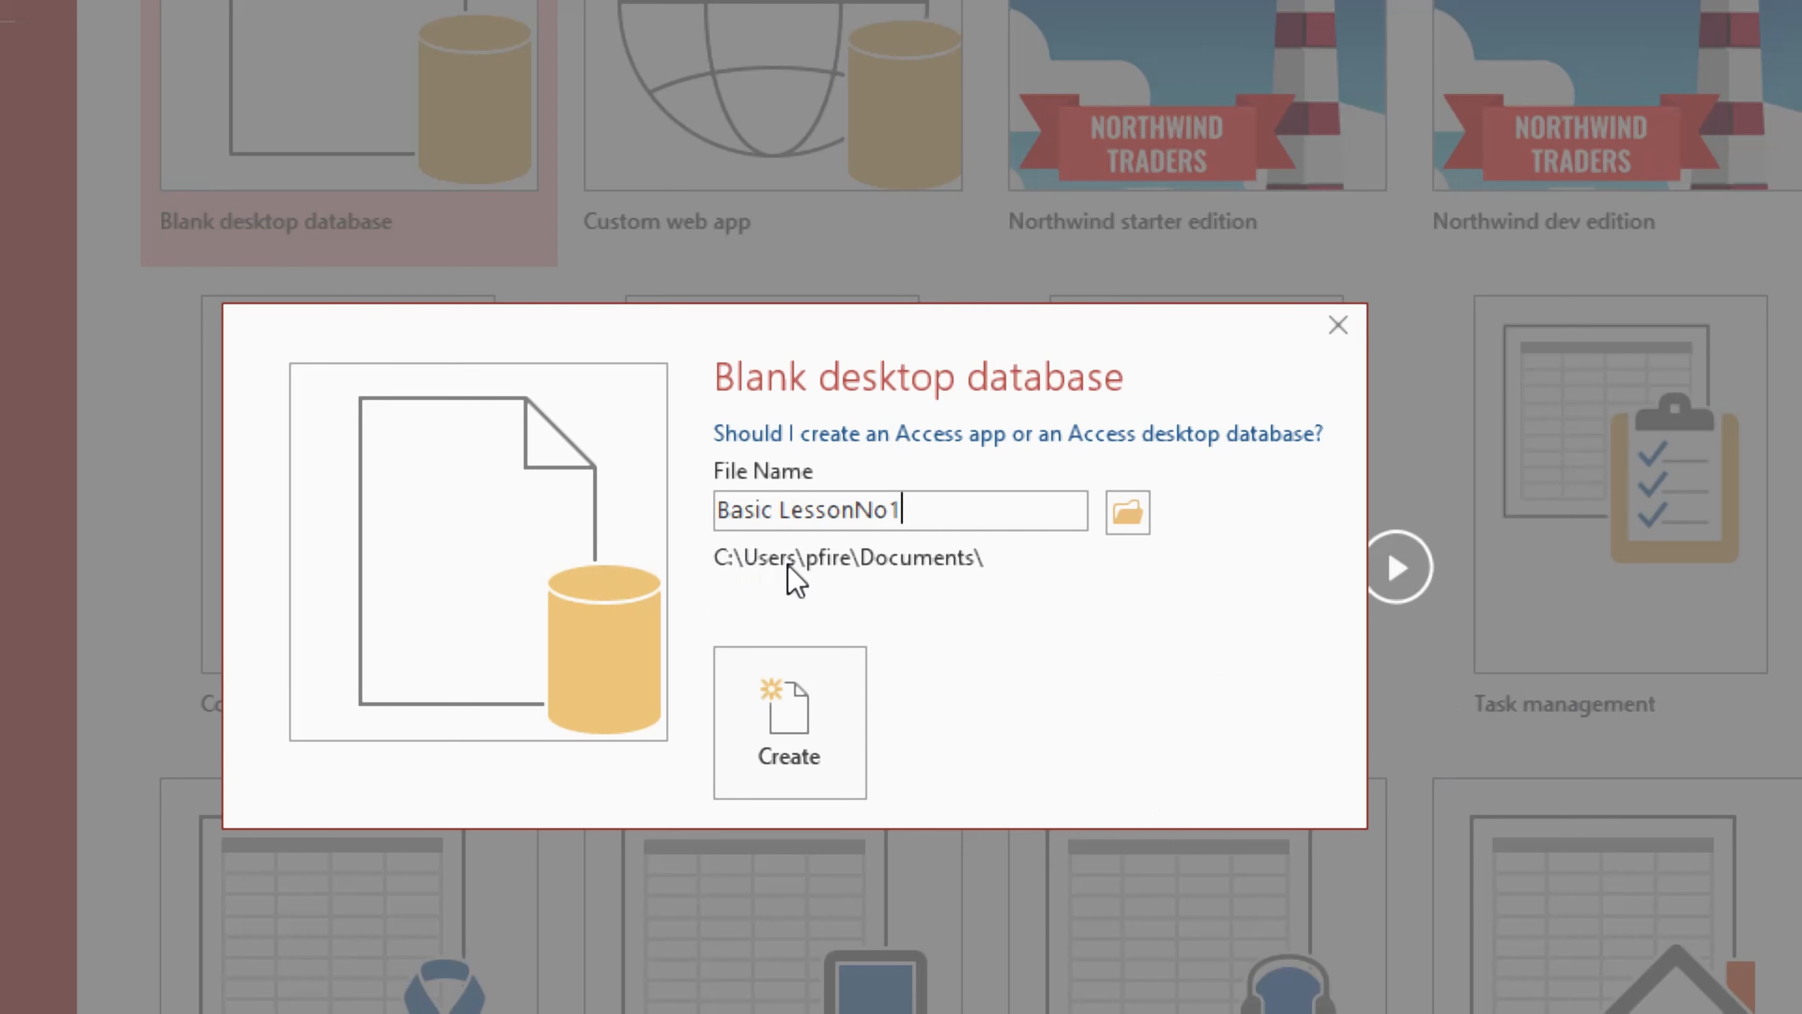
Choose Local Disk (D:) as the save location for the new database file.
{"action": "left_click", "coordinate": [1126, 517]}
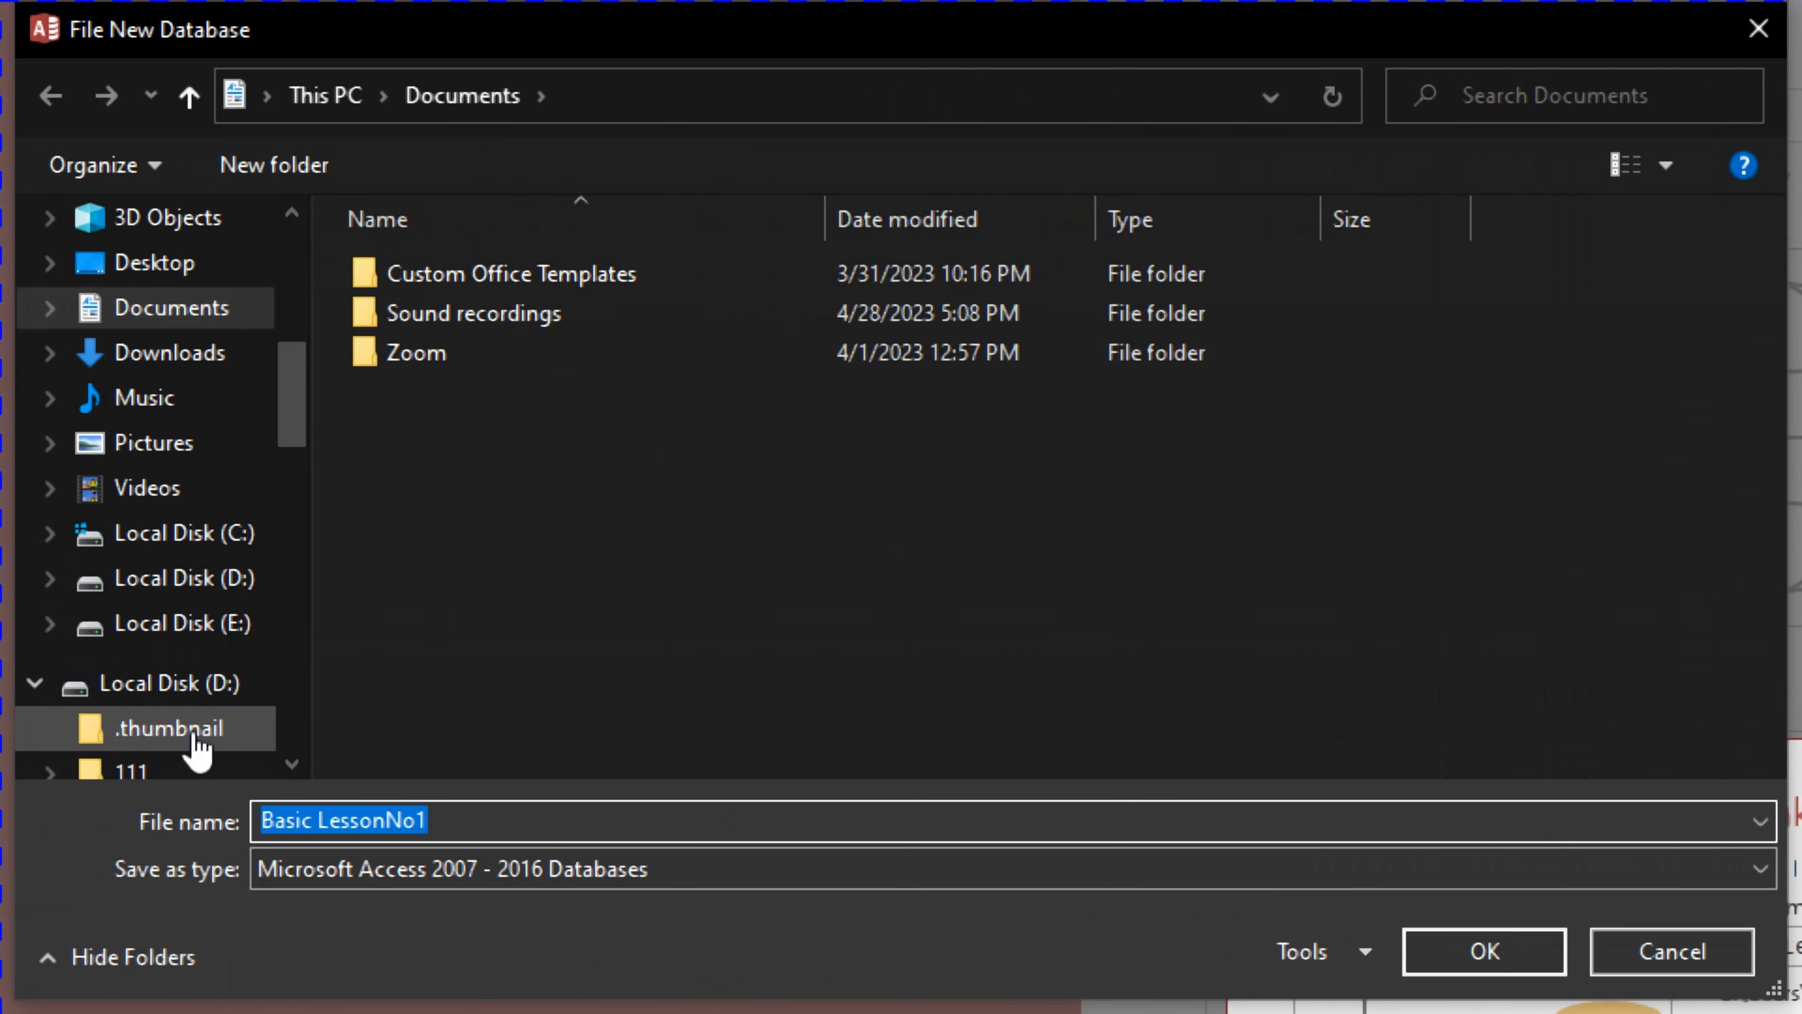
{"action": "scroll", "coordinate": [156, 663], "scroll_direction": "down", "scroll_amount": 1}
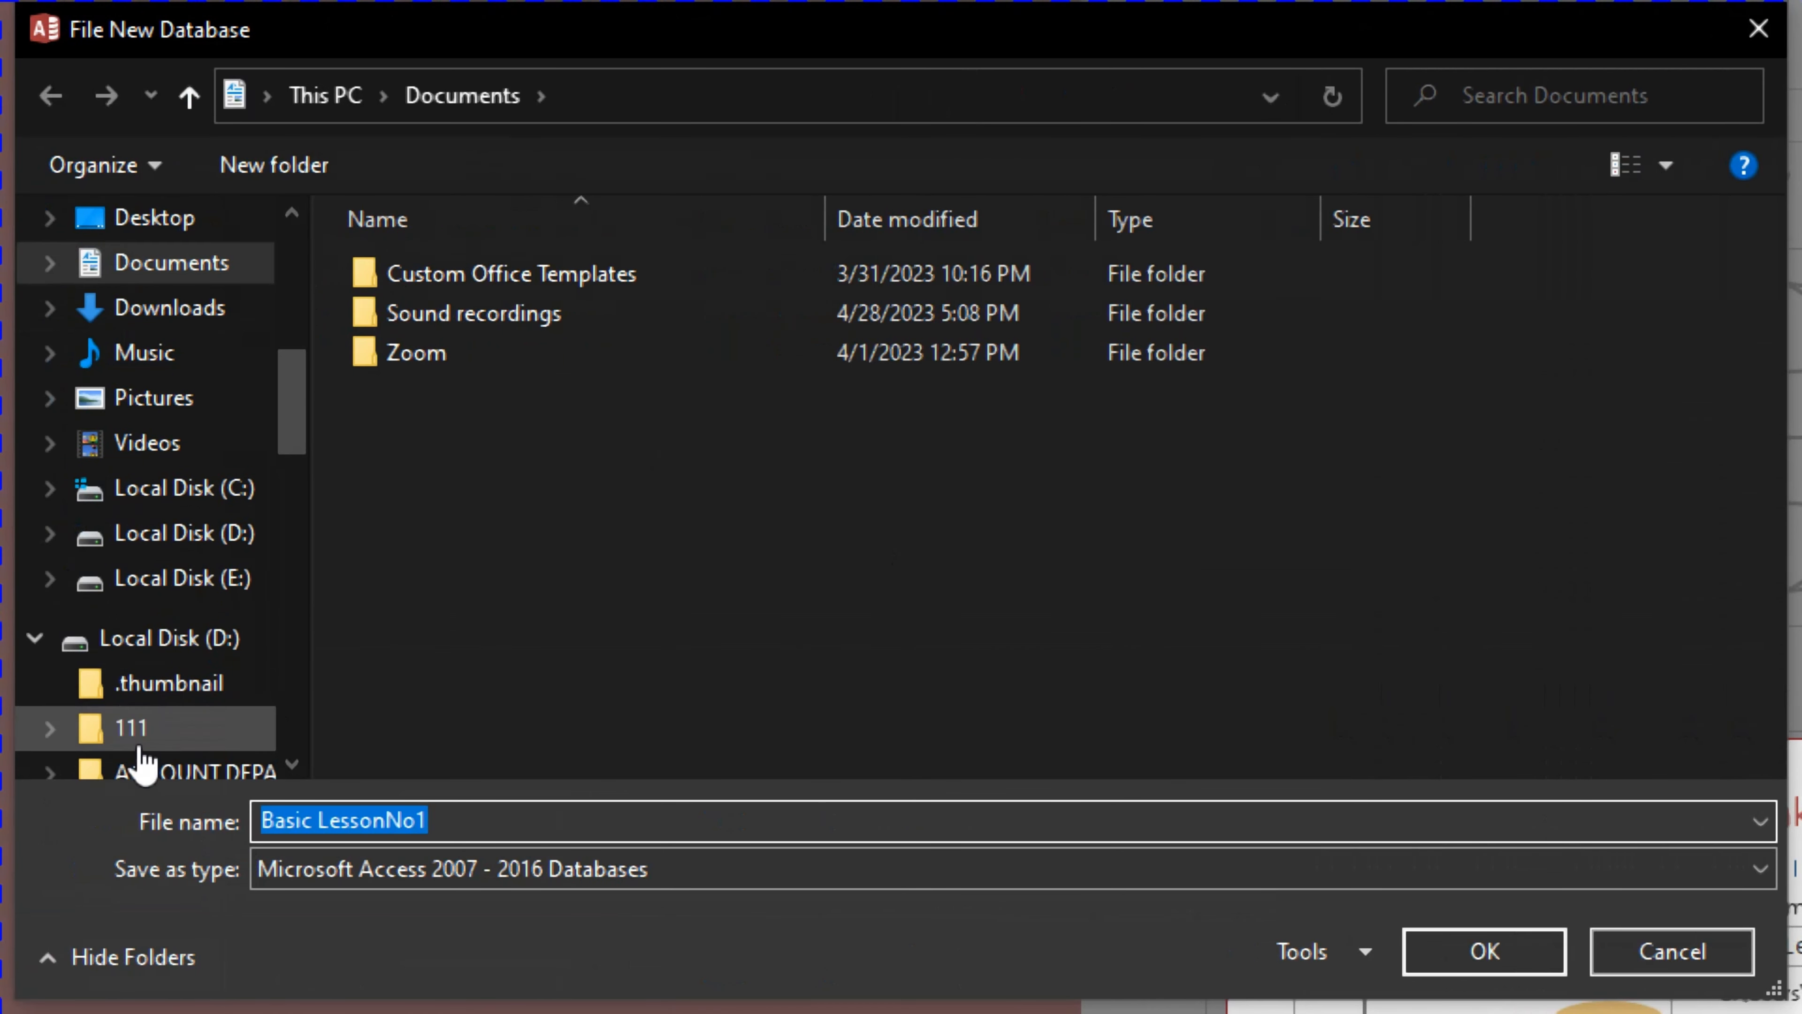
{"action": "left_click", "coordinate": [183, 636]}
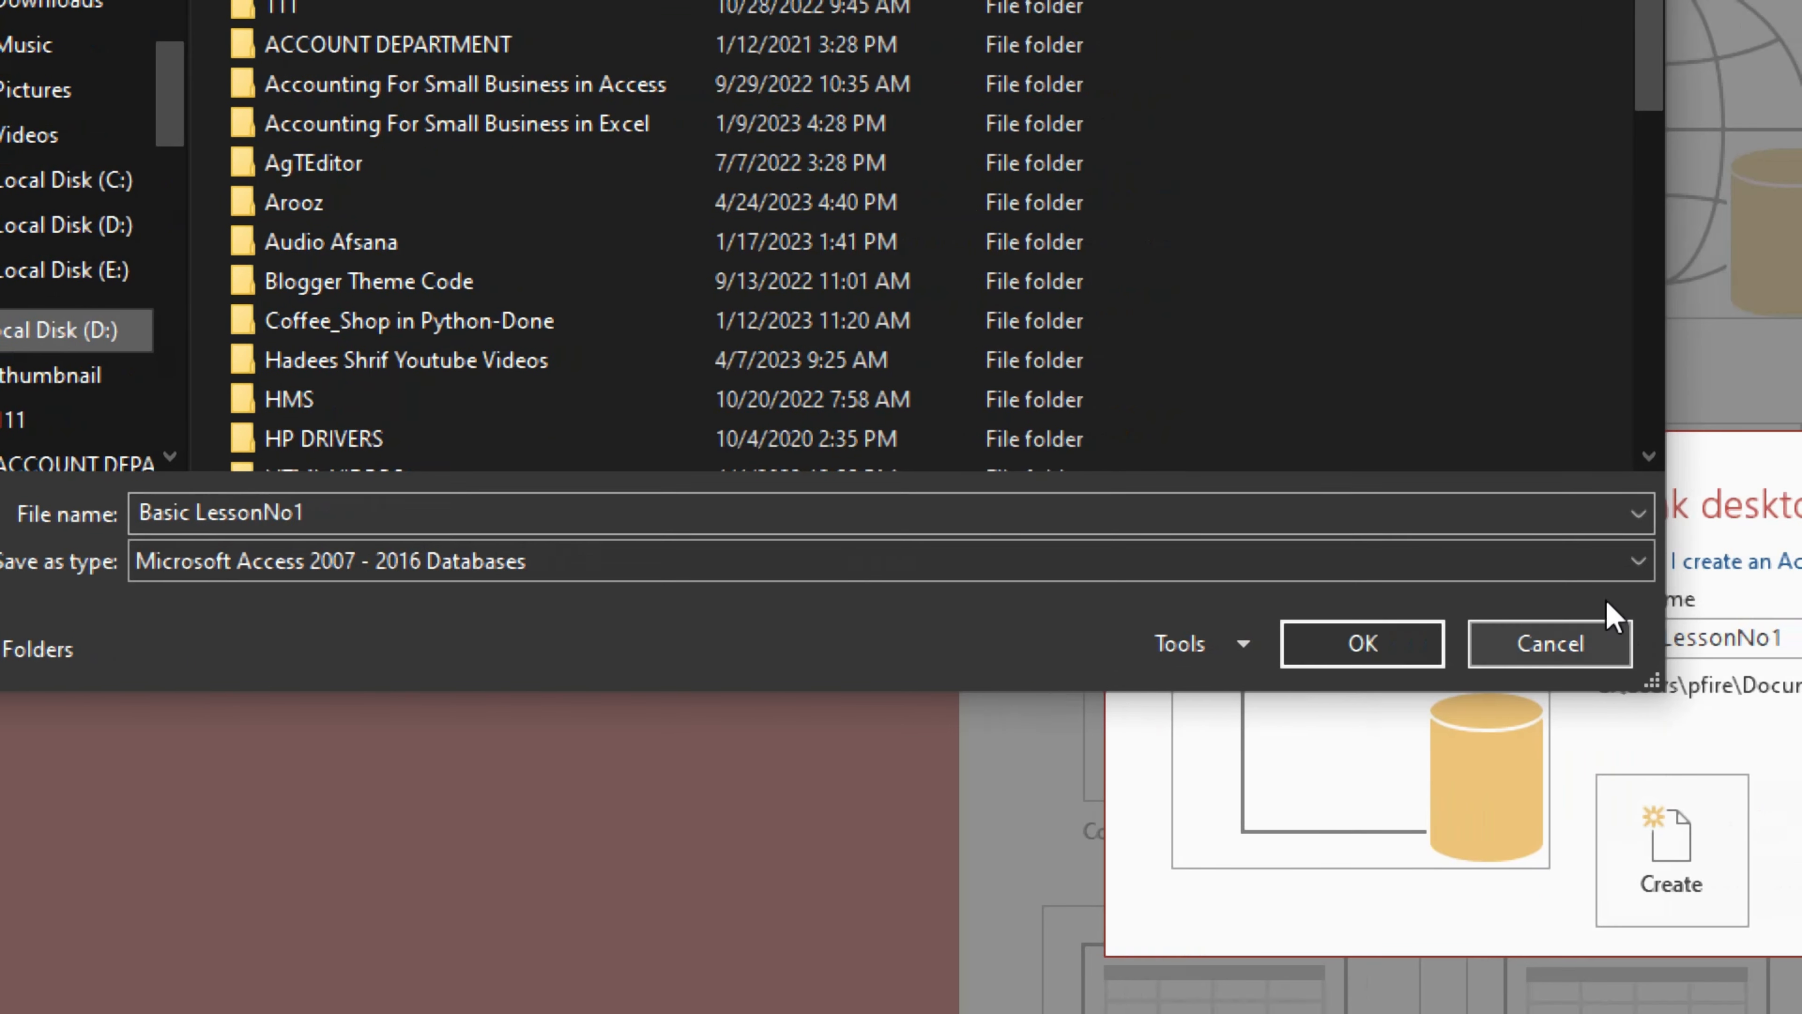
{"action": "left_click", "coordinate": [1366, 651]}
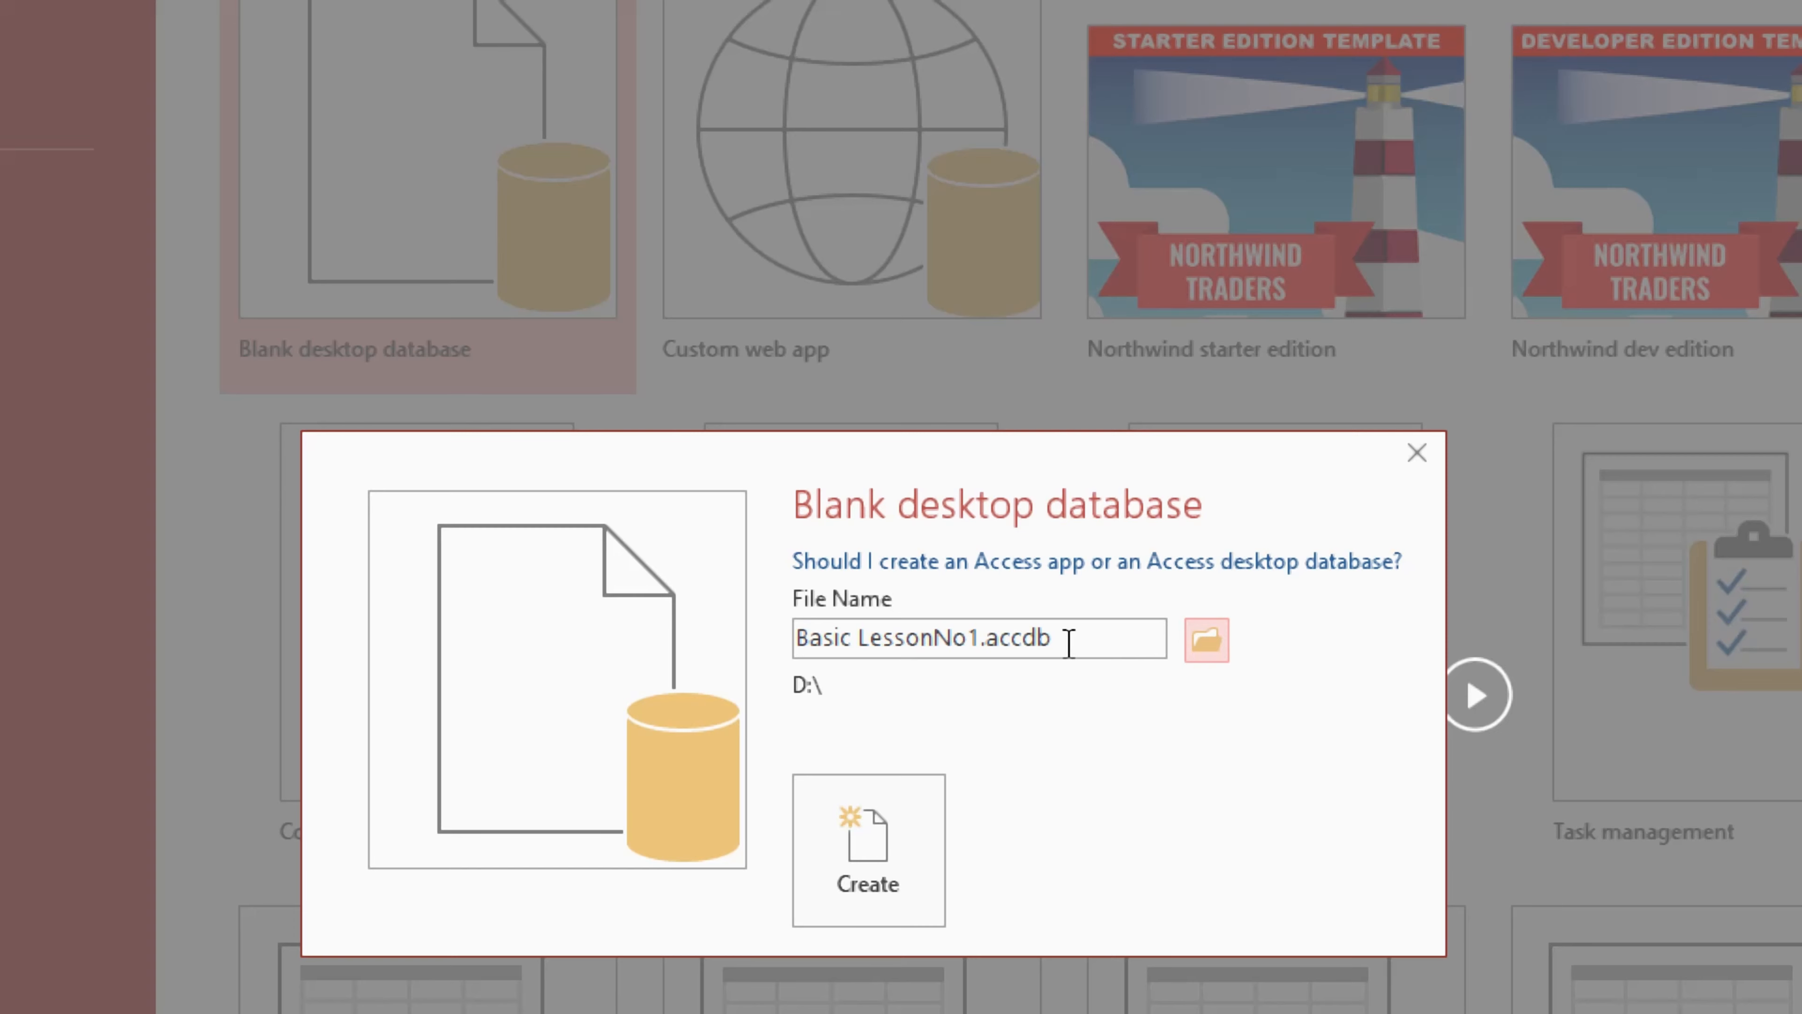
Create the database and close its default empty table.
{"action": "left_click", "coordinate": [867, 869]}
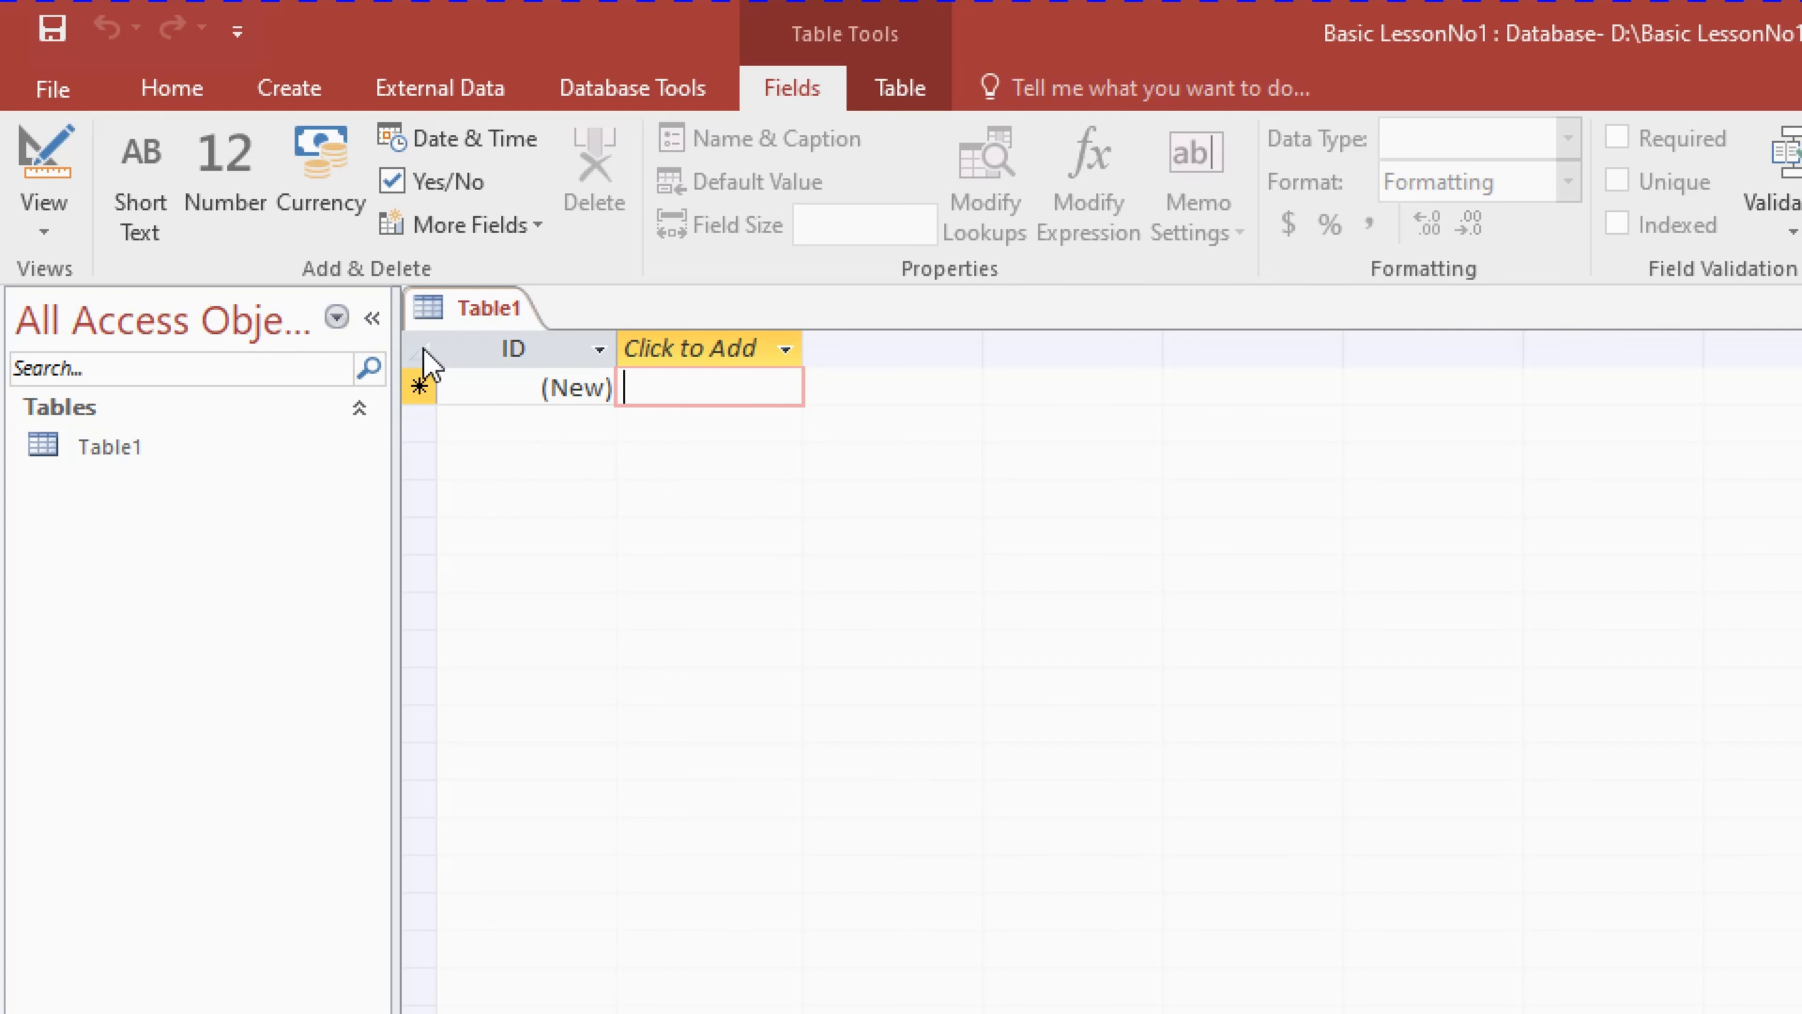
{"action": "right_click", "coordinate": [479, 310]}
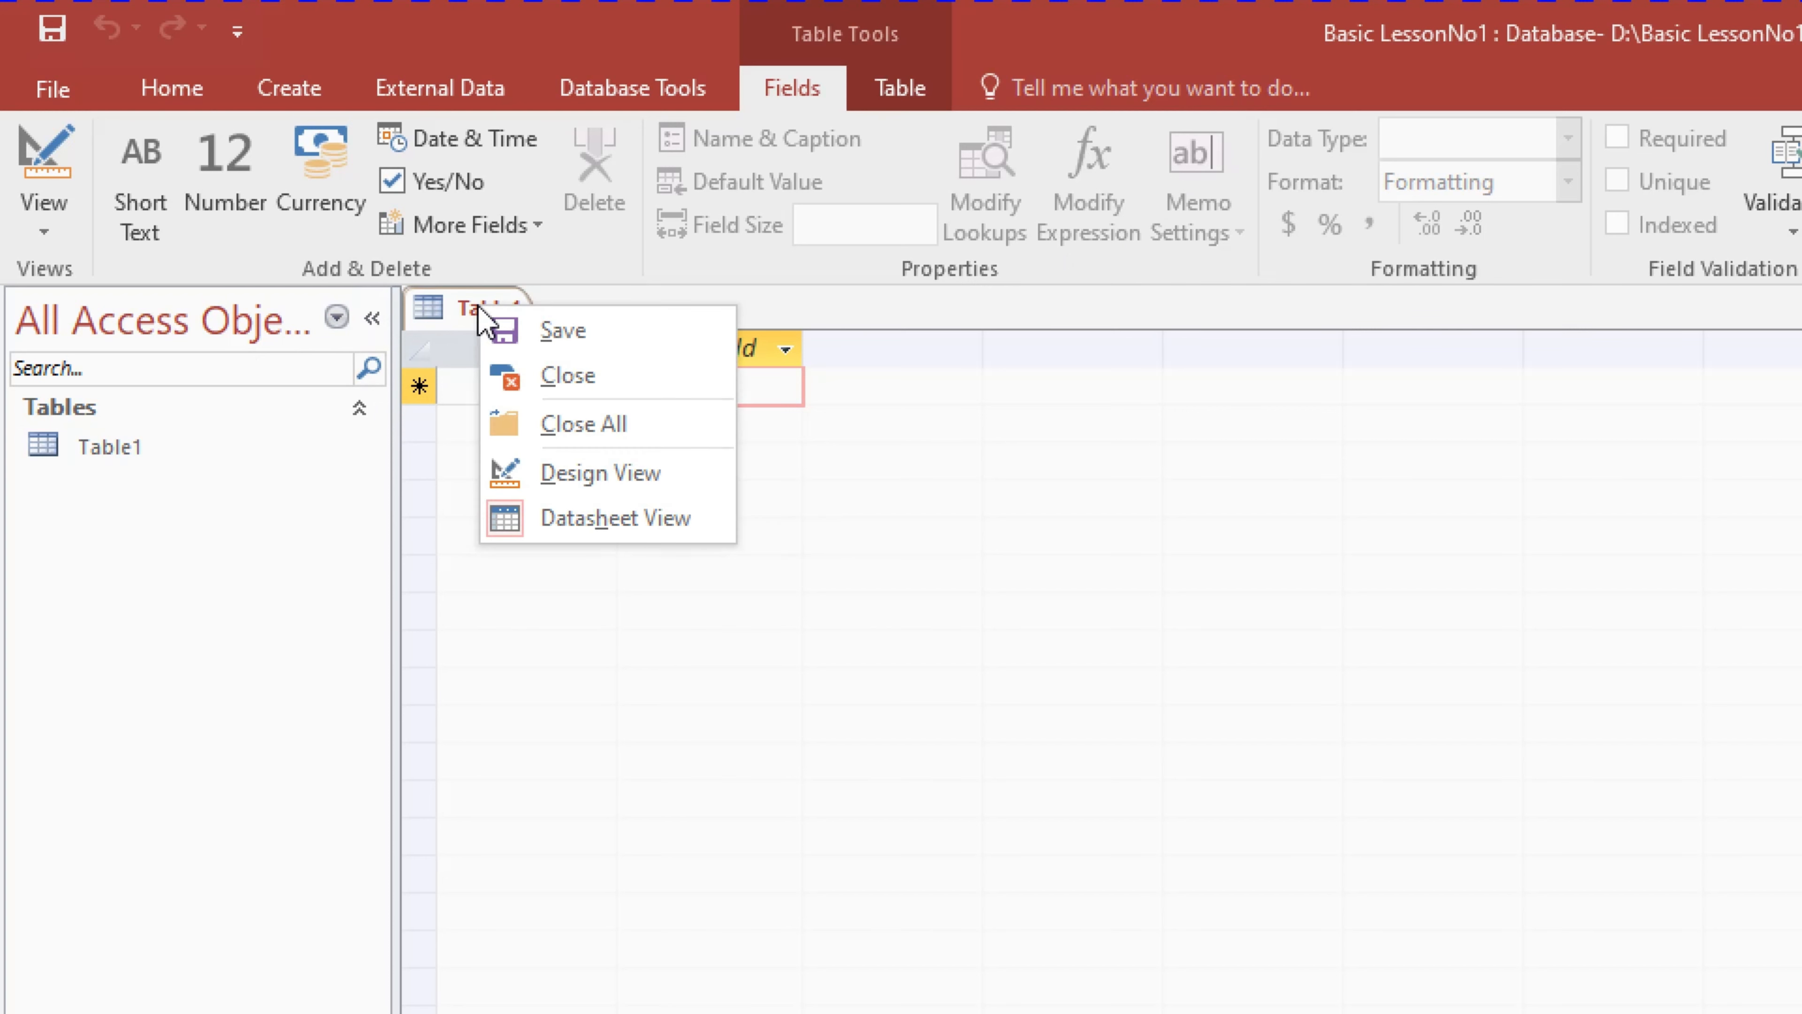
{"action": "left_click", "coordinate": [611, 390]}
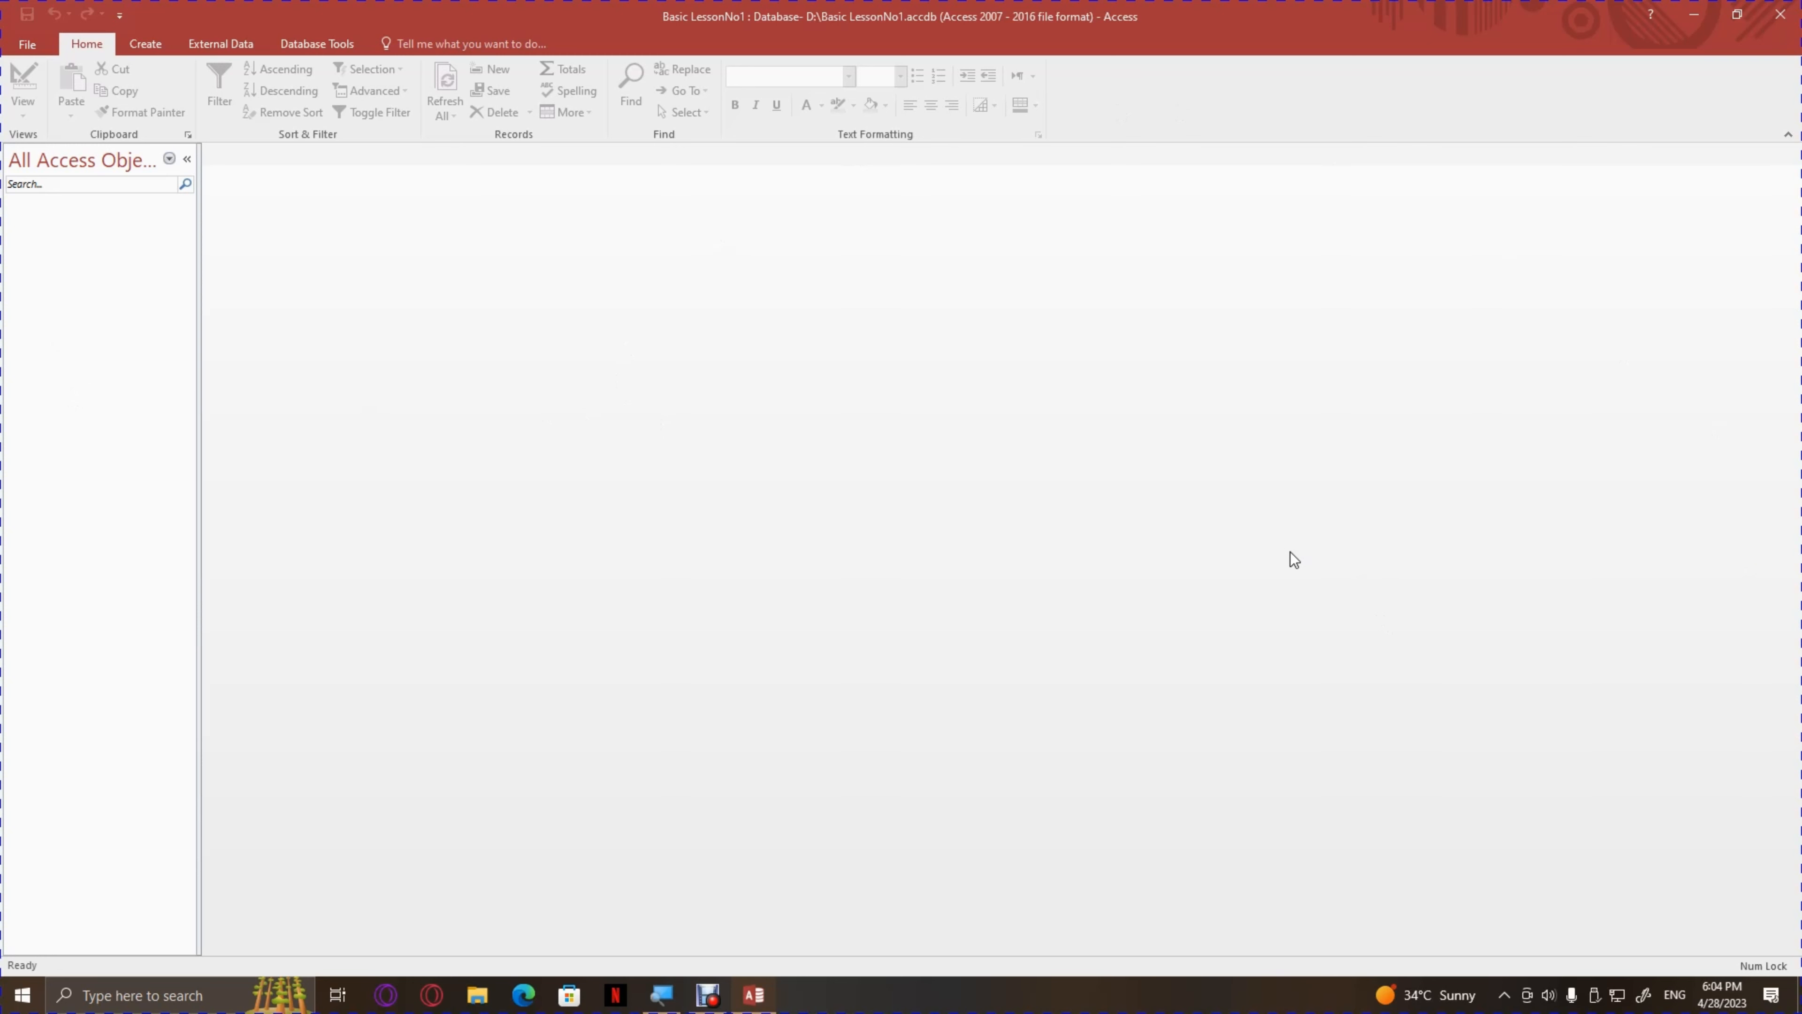
Examine the database's Info page and the available commands for creating objects, exchanging external data, database tools and SharePoint lists.
{"action": "left_click", "coordinate": [21, 45]}
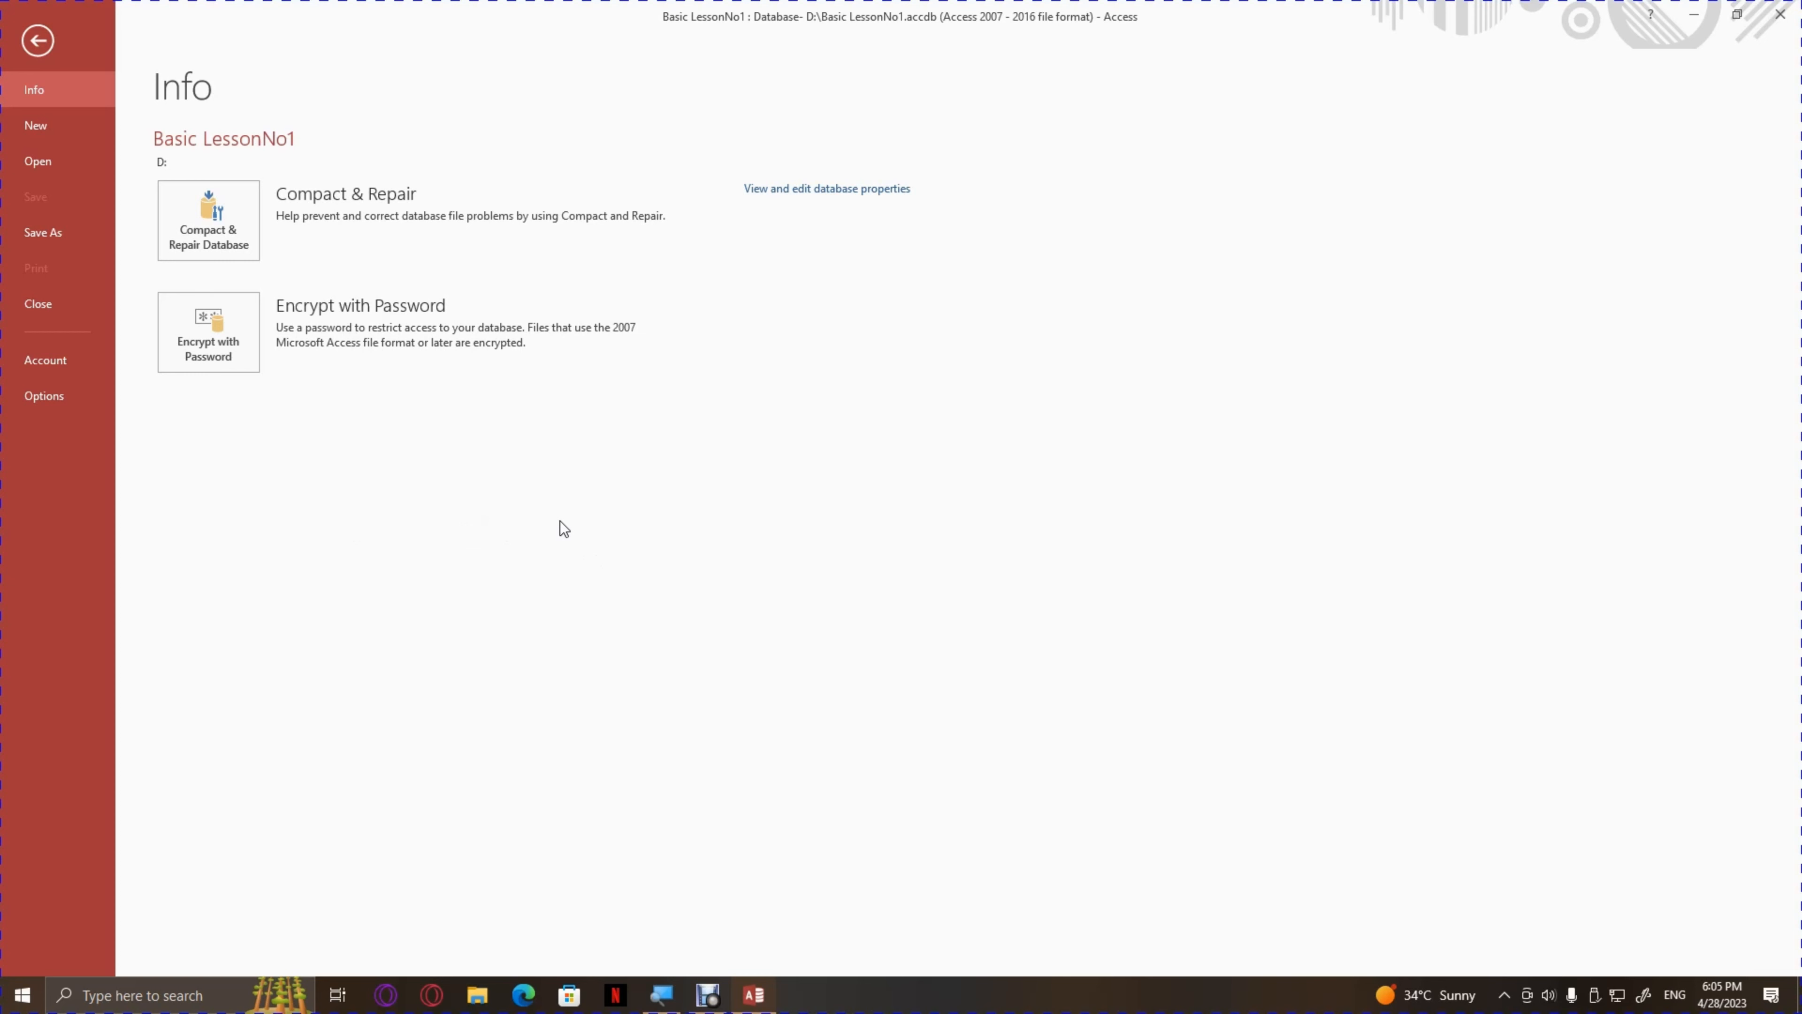
{"action": "key", "text": "Escape"}
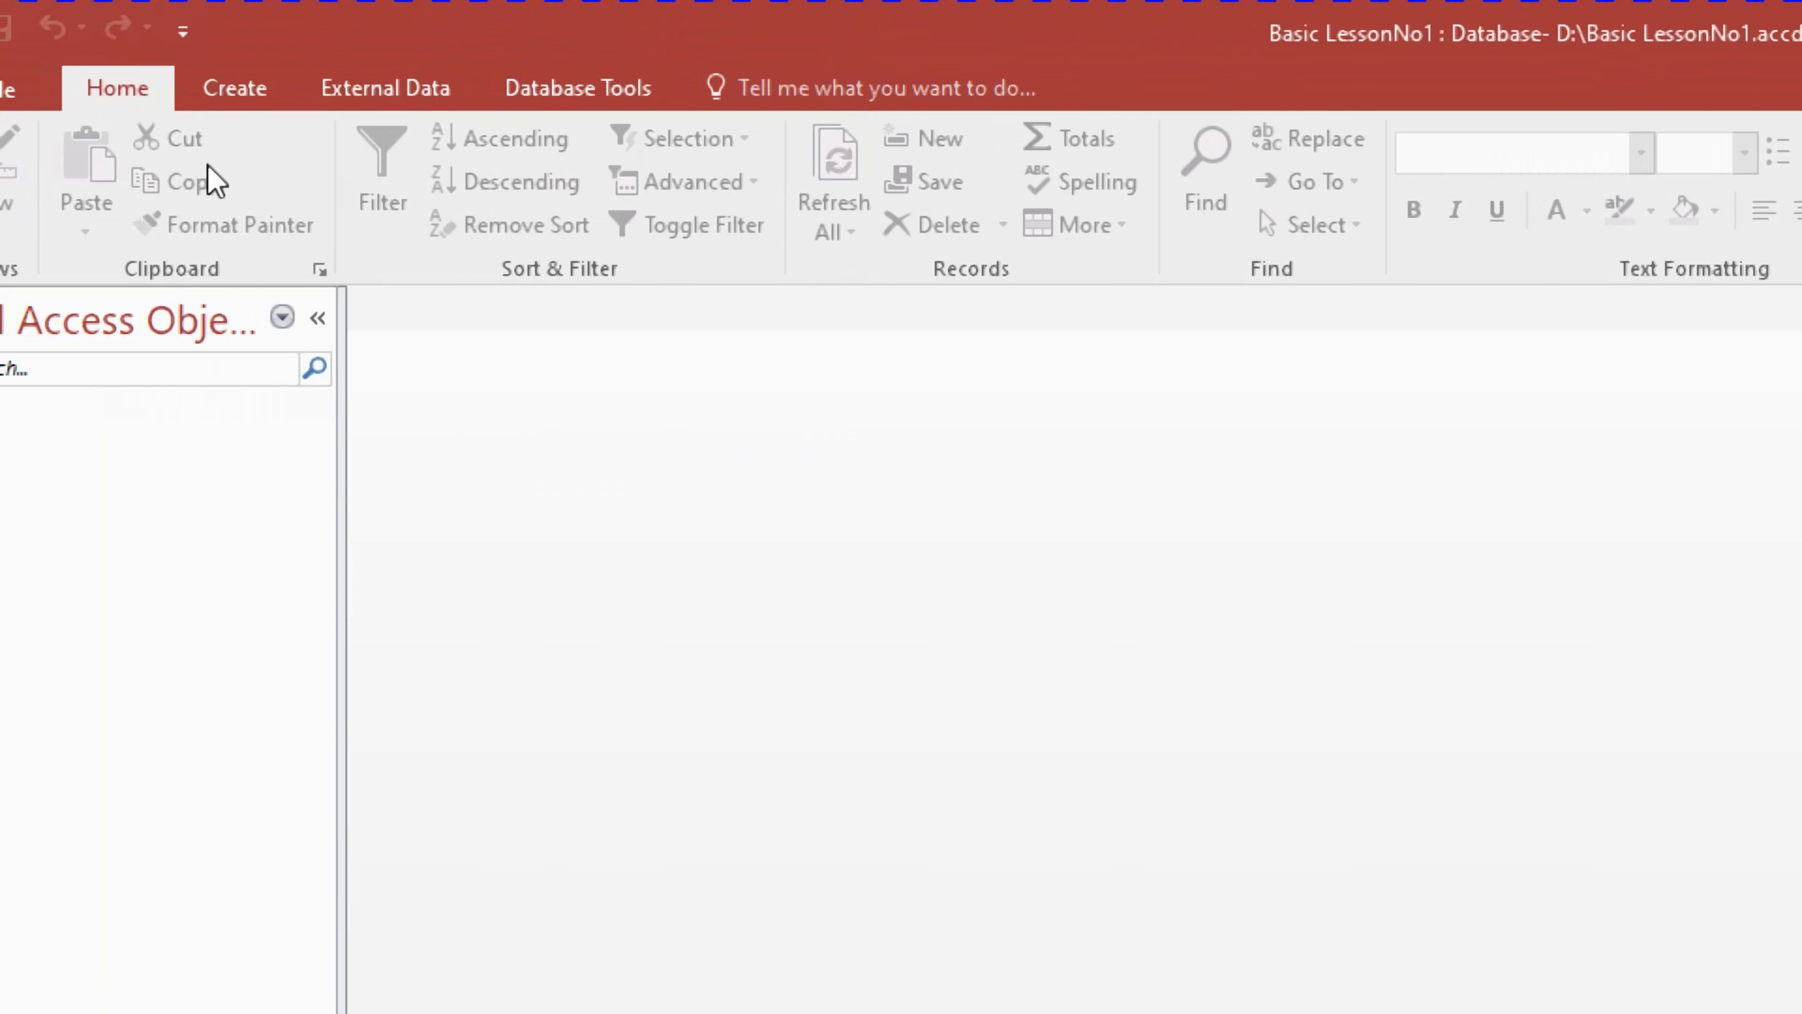
{"action": "left_click", "coordinate": [226, 94]}
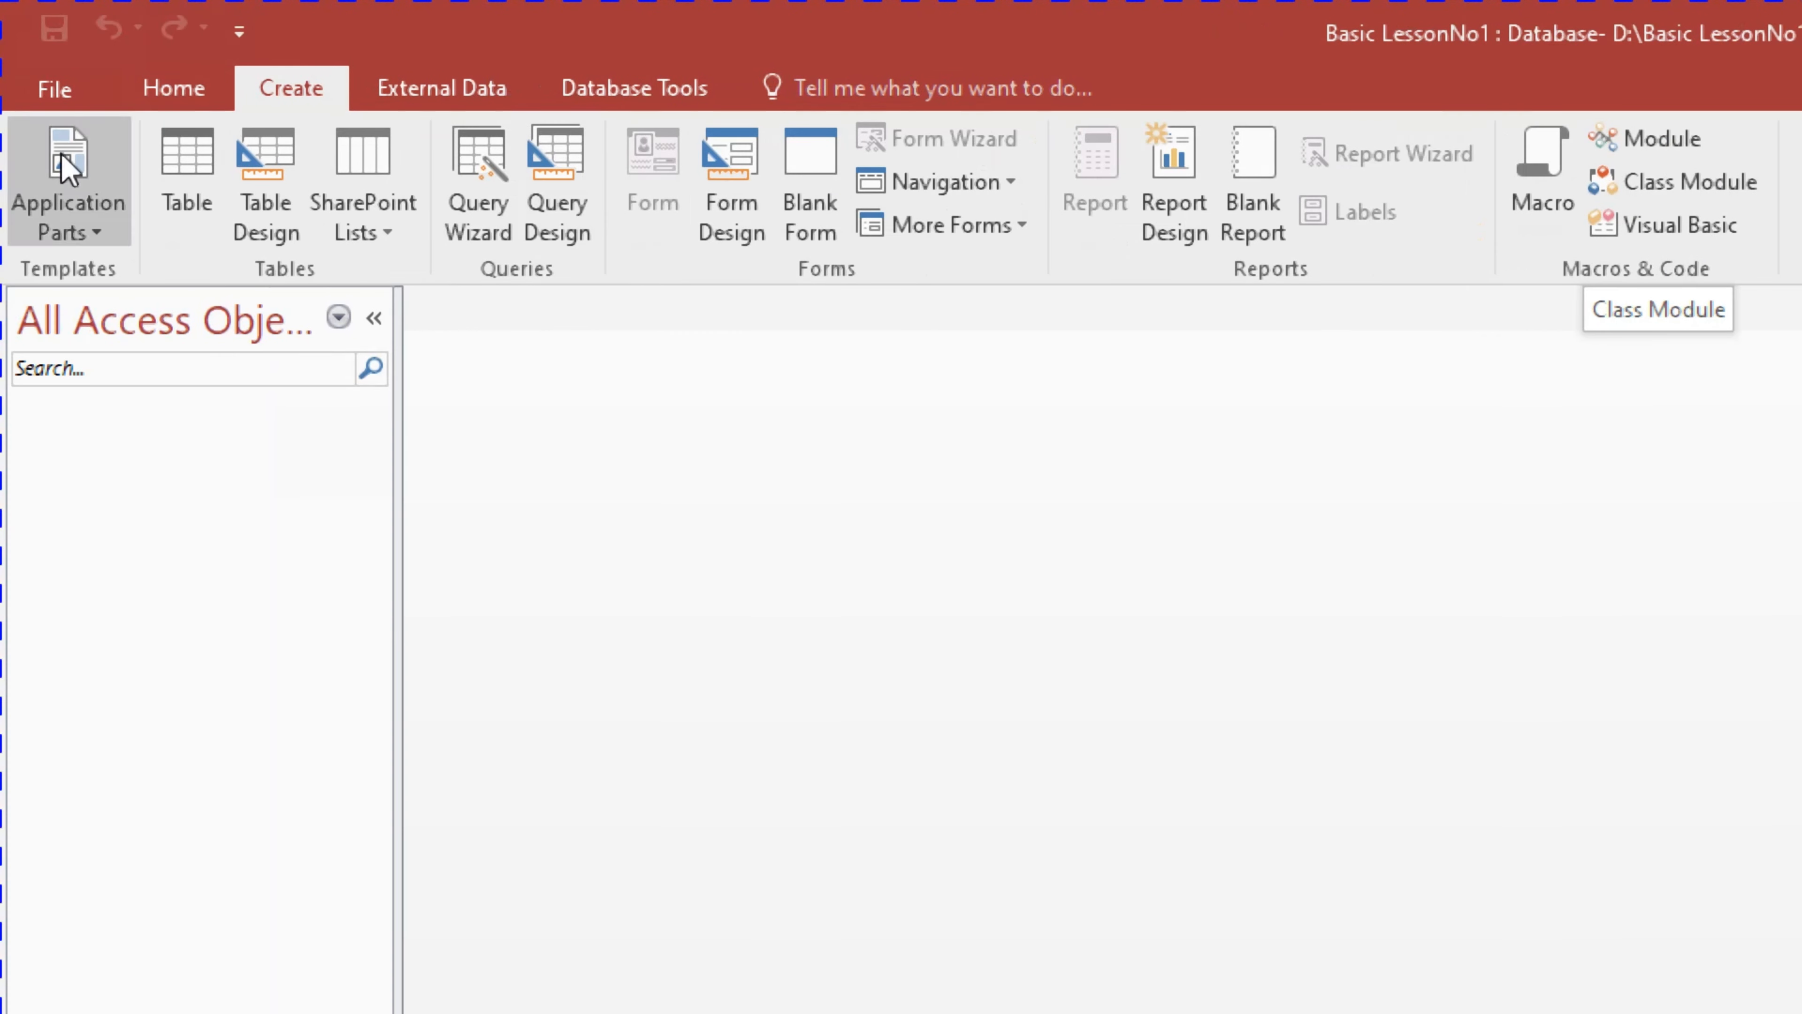
{"action": "left_click", "coordinate": [441, 107]}
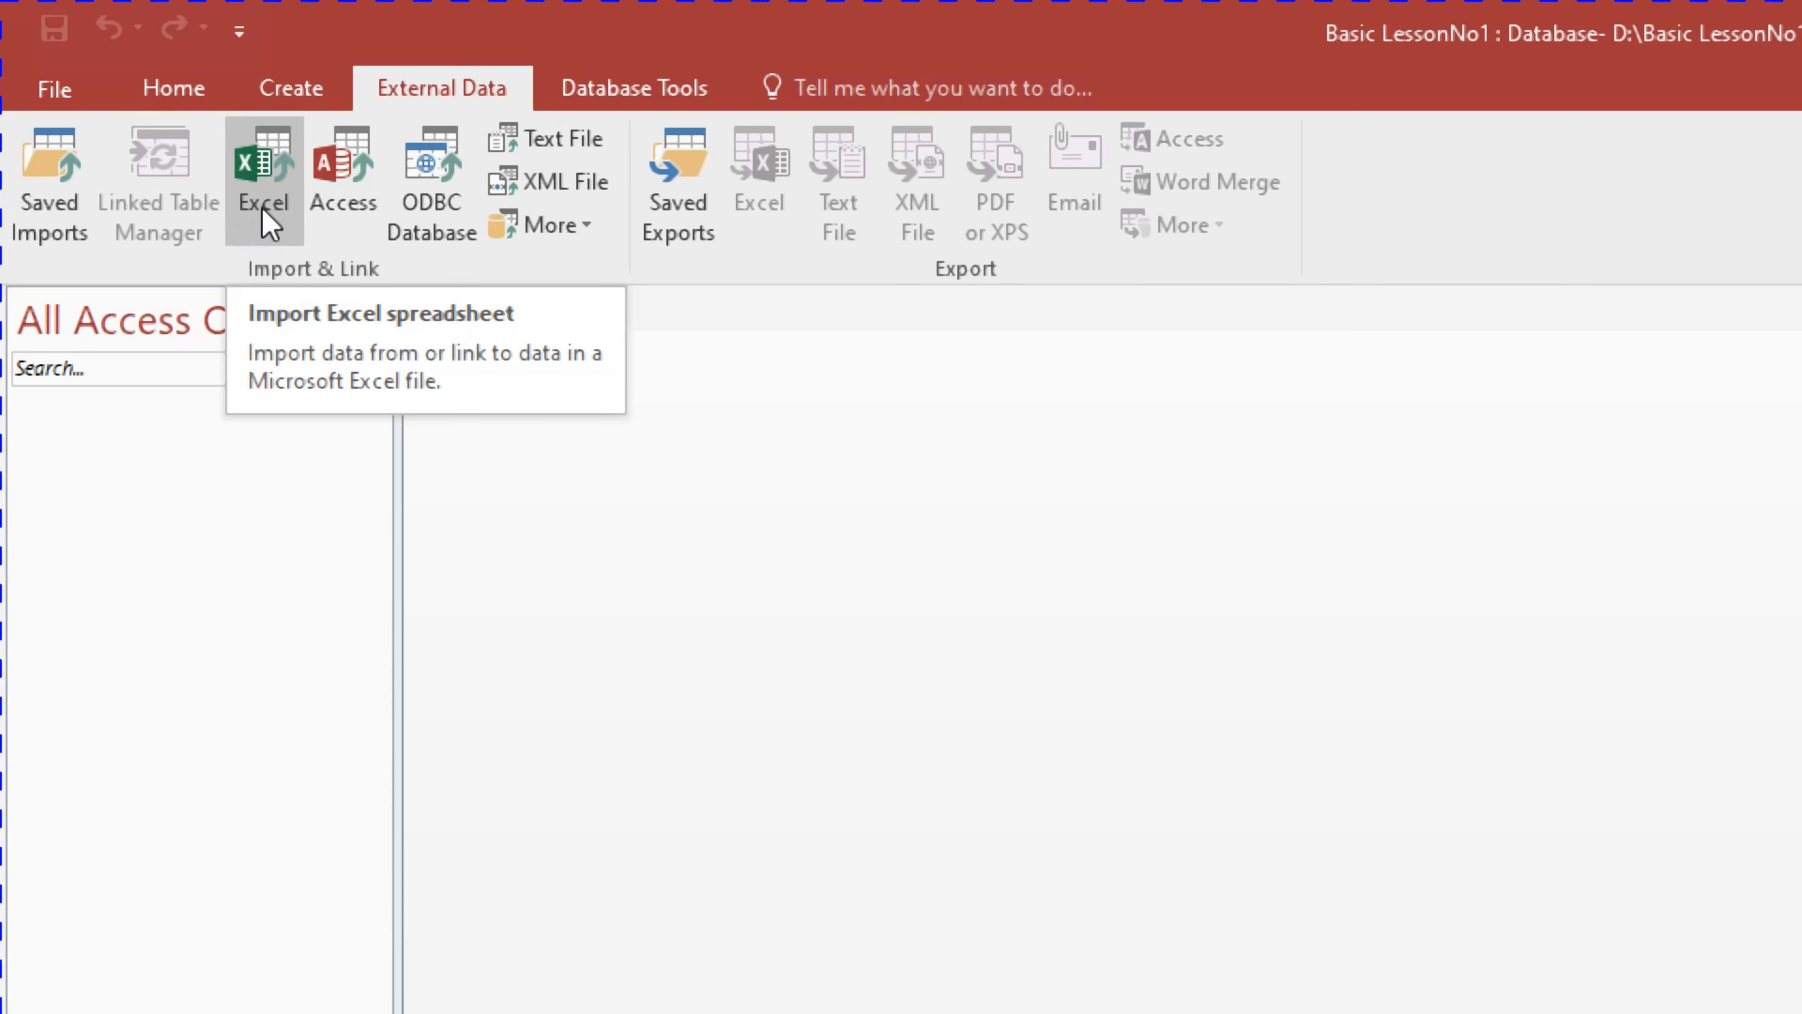
{"action": "left_click", "coordinate": [624, 94]}
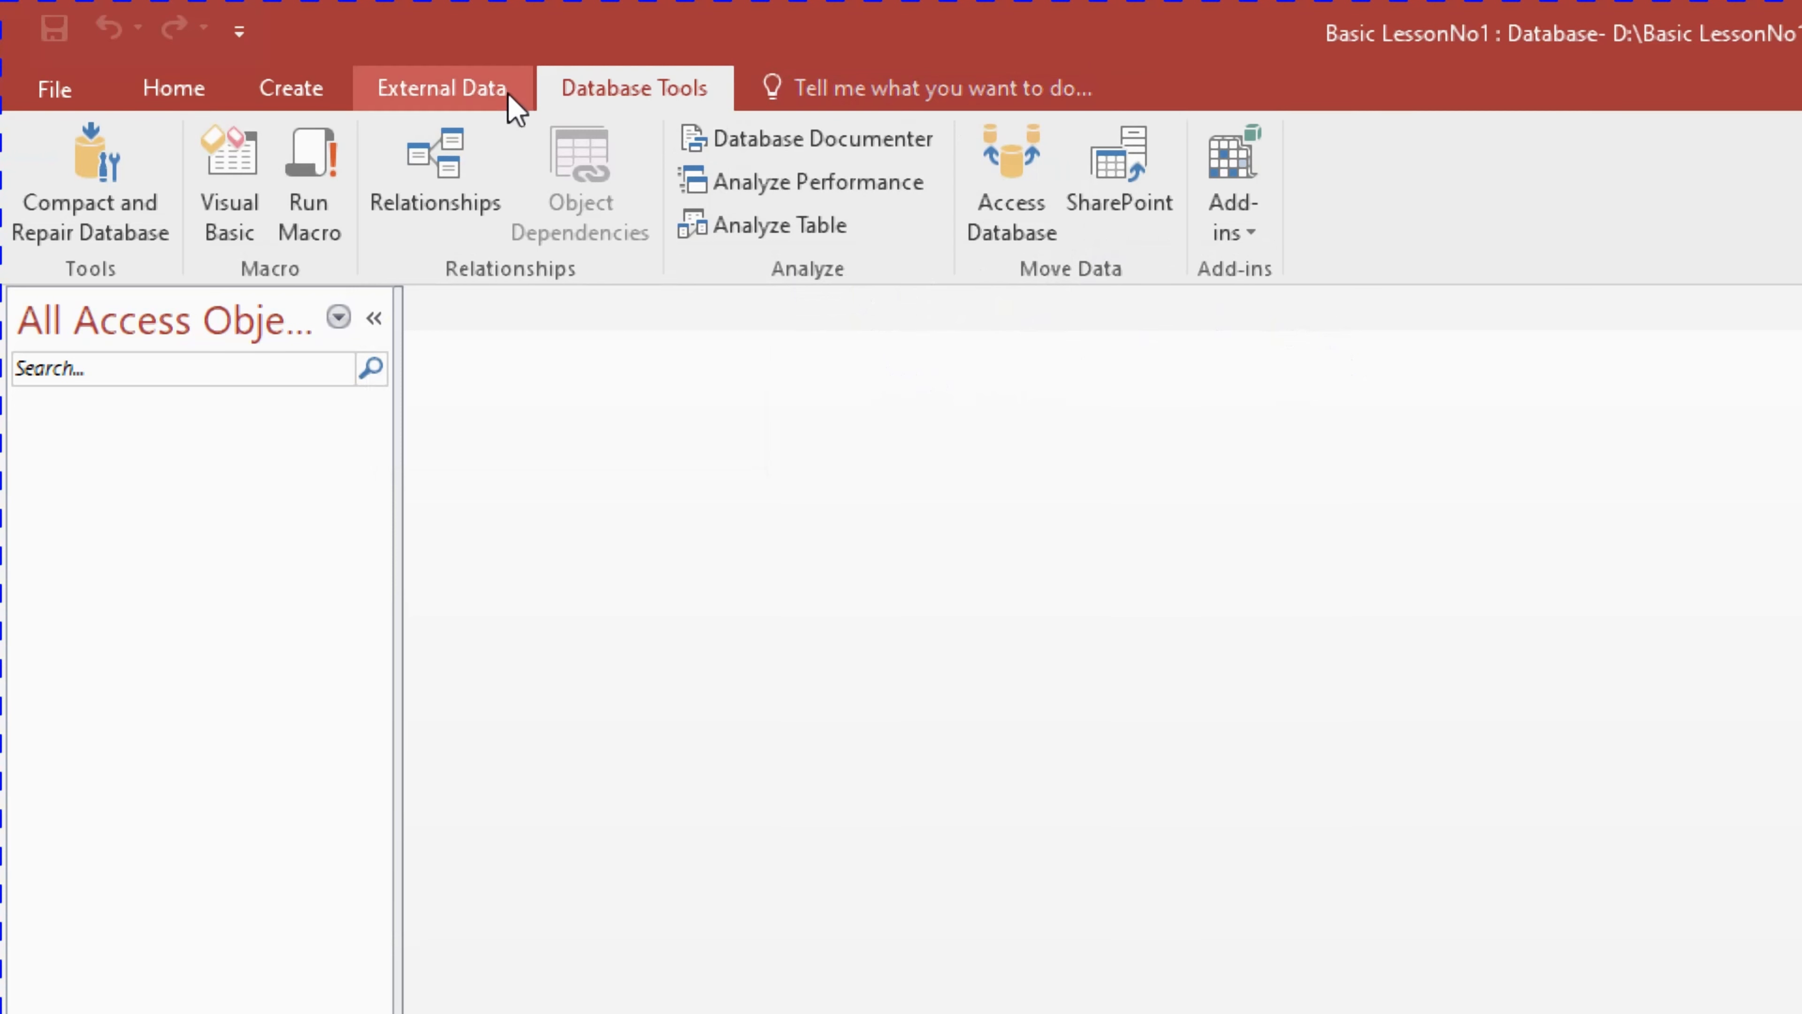
{"action": "left_click", "coordinate": [495, 105]}
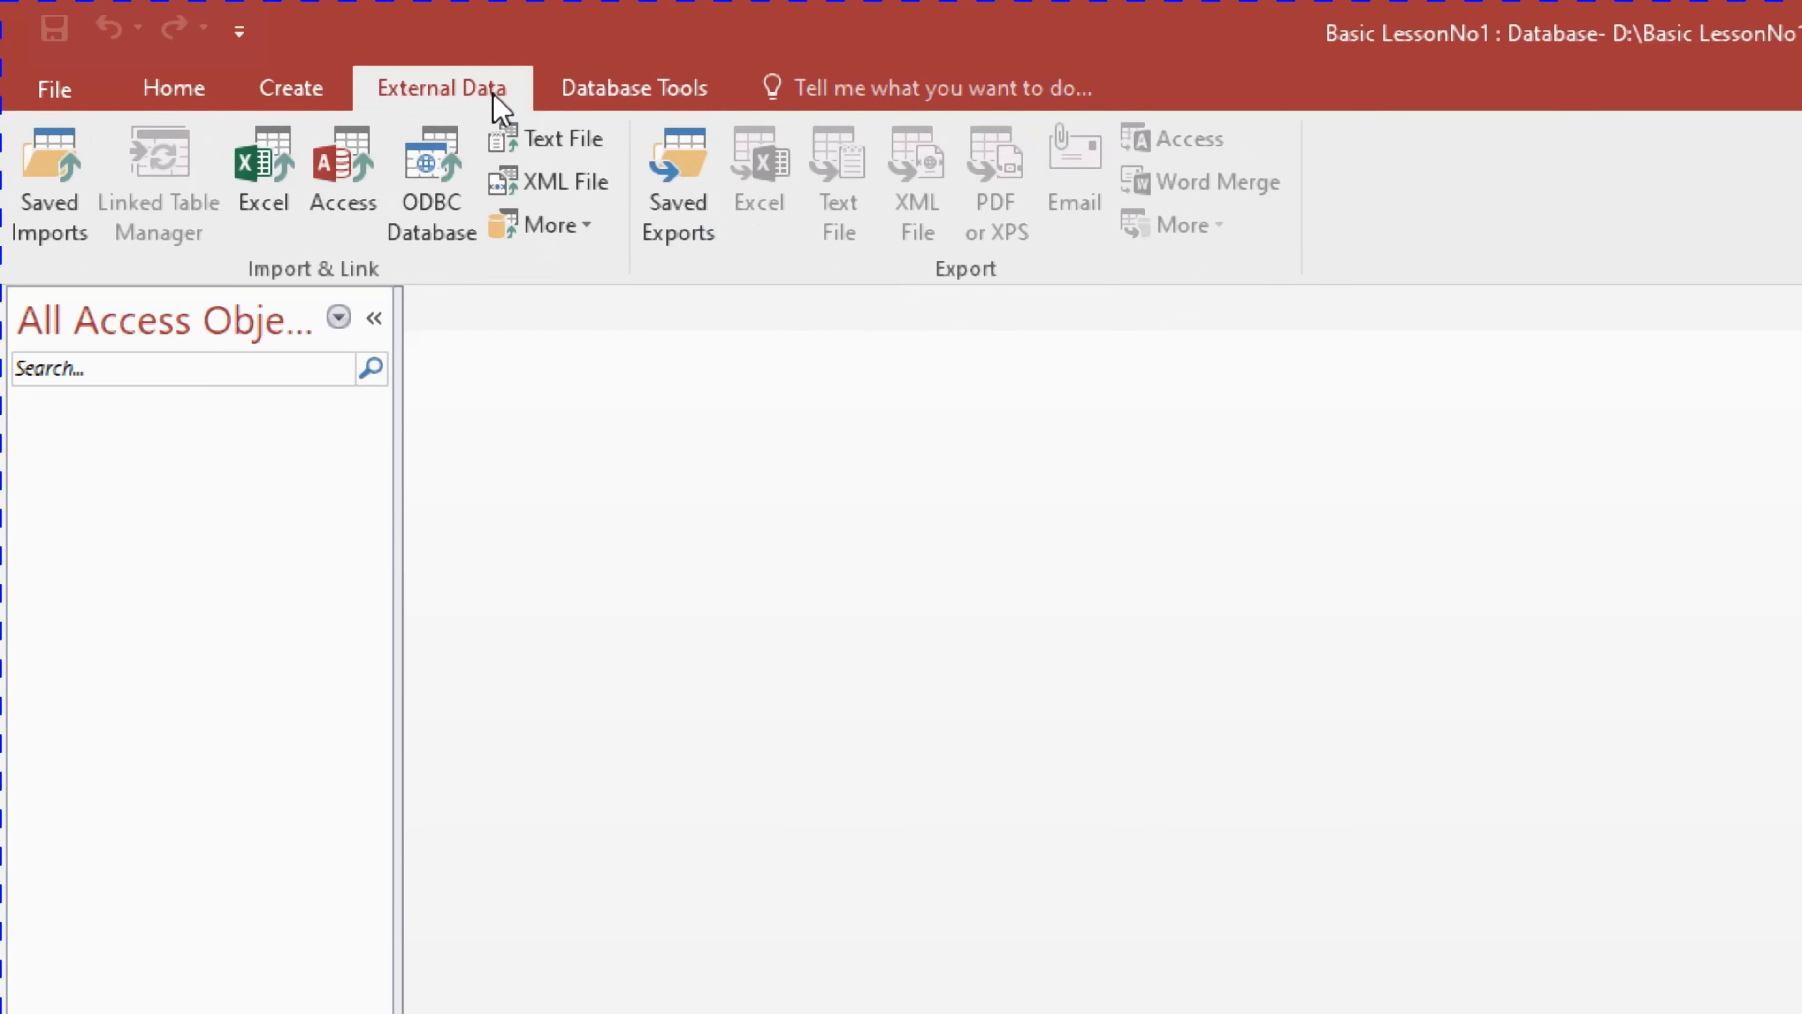
{"action": "left_click", "coordinate": [284, 89]}
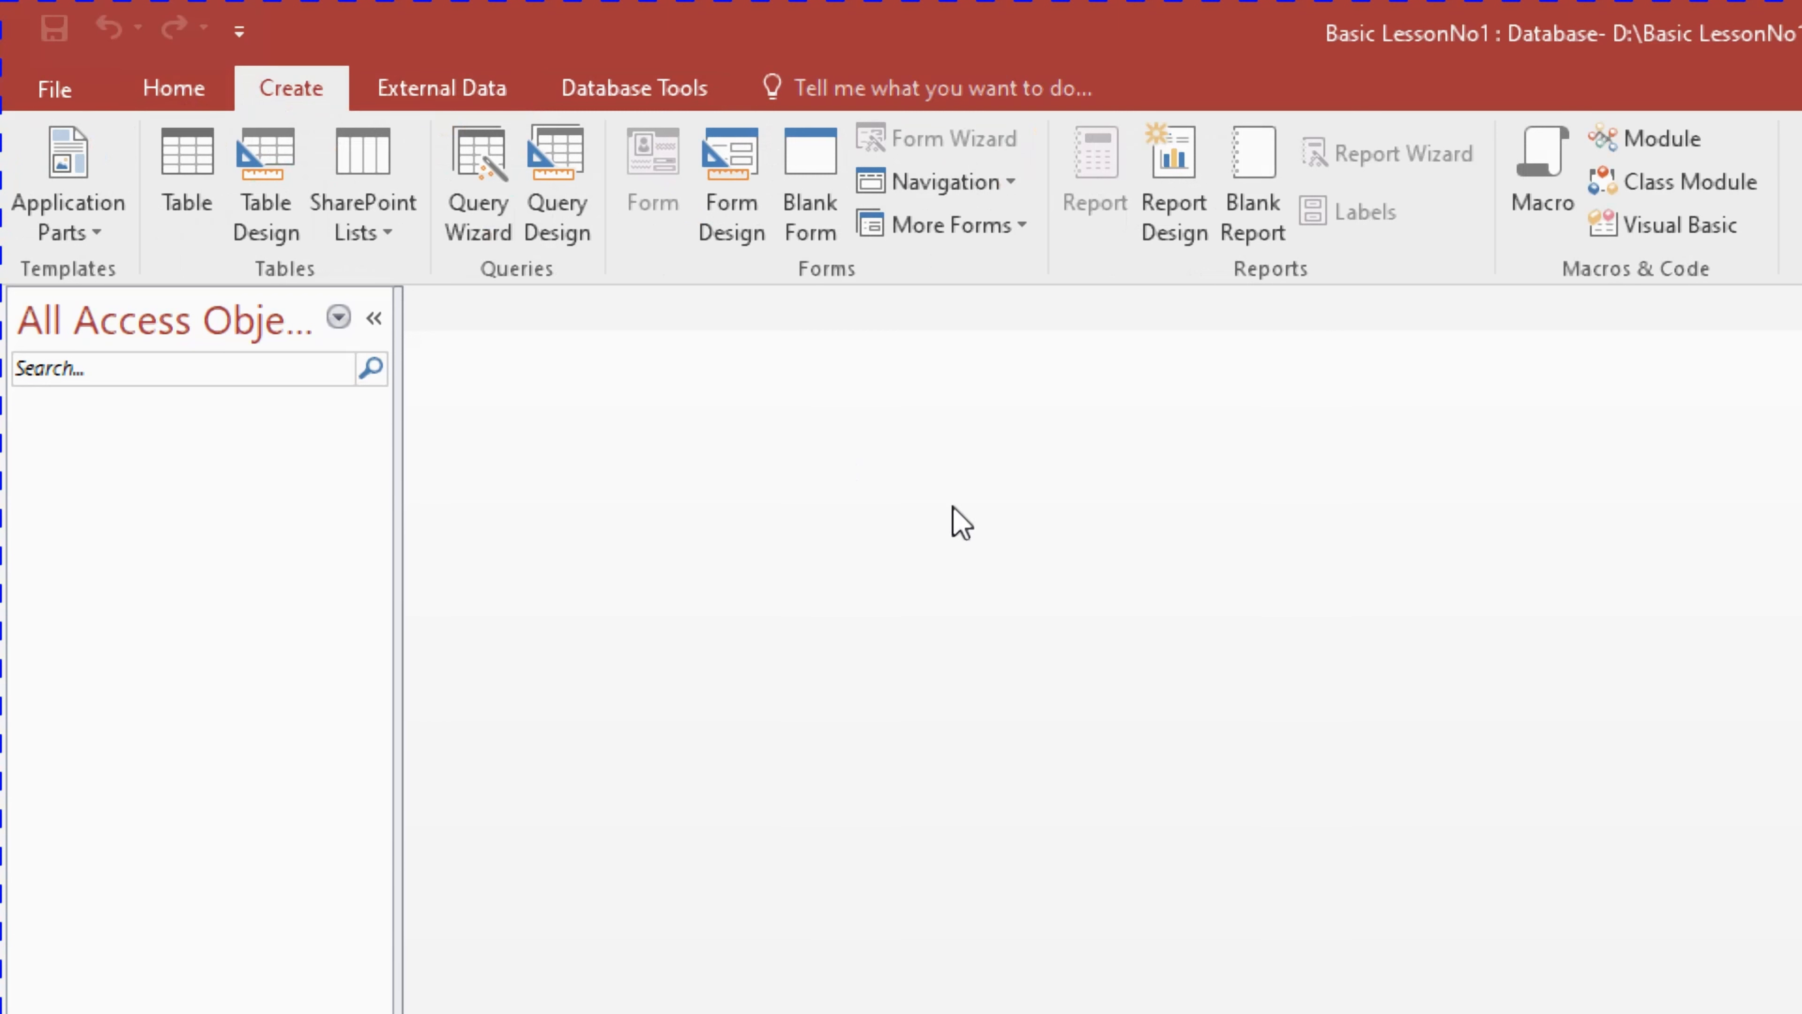
{"action": "left_click", "coordinate": [164, 93]}
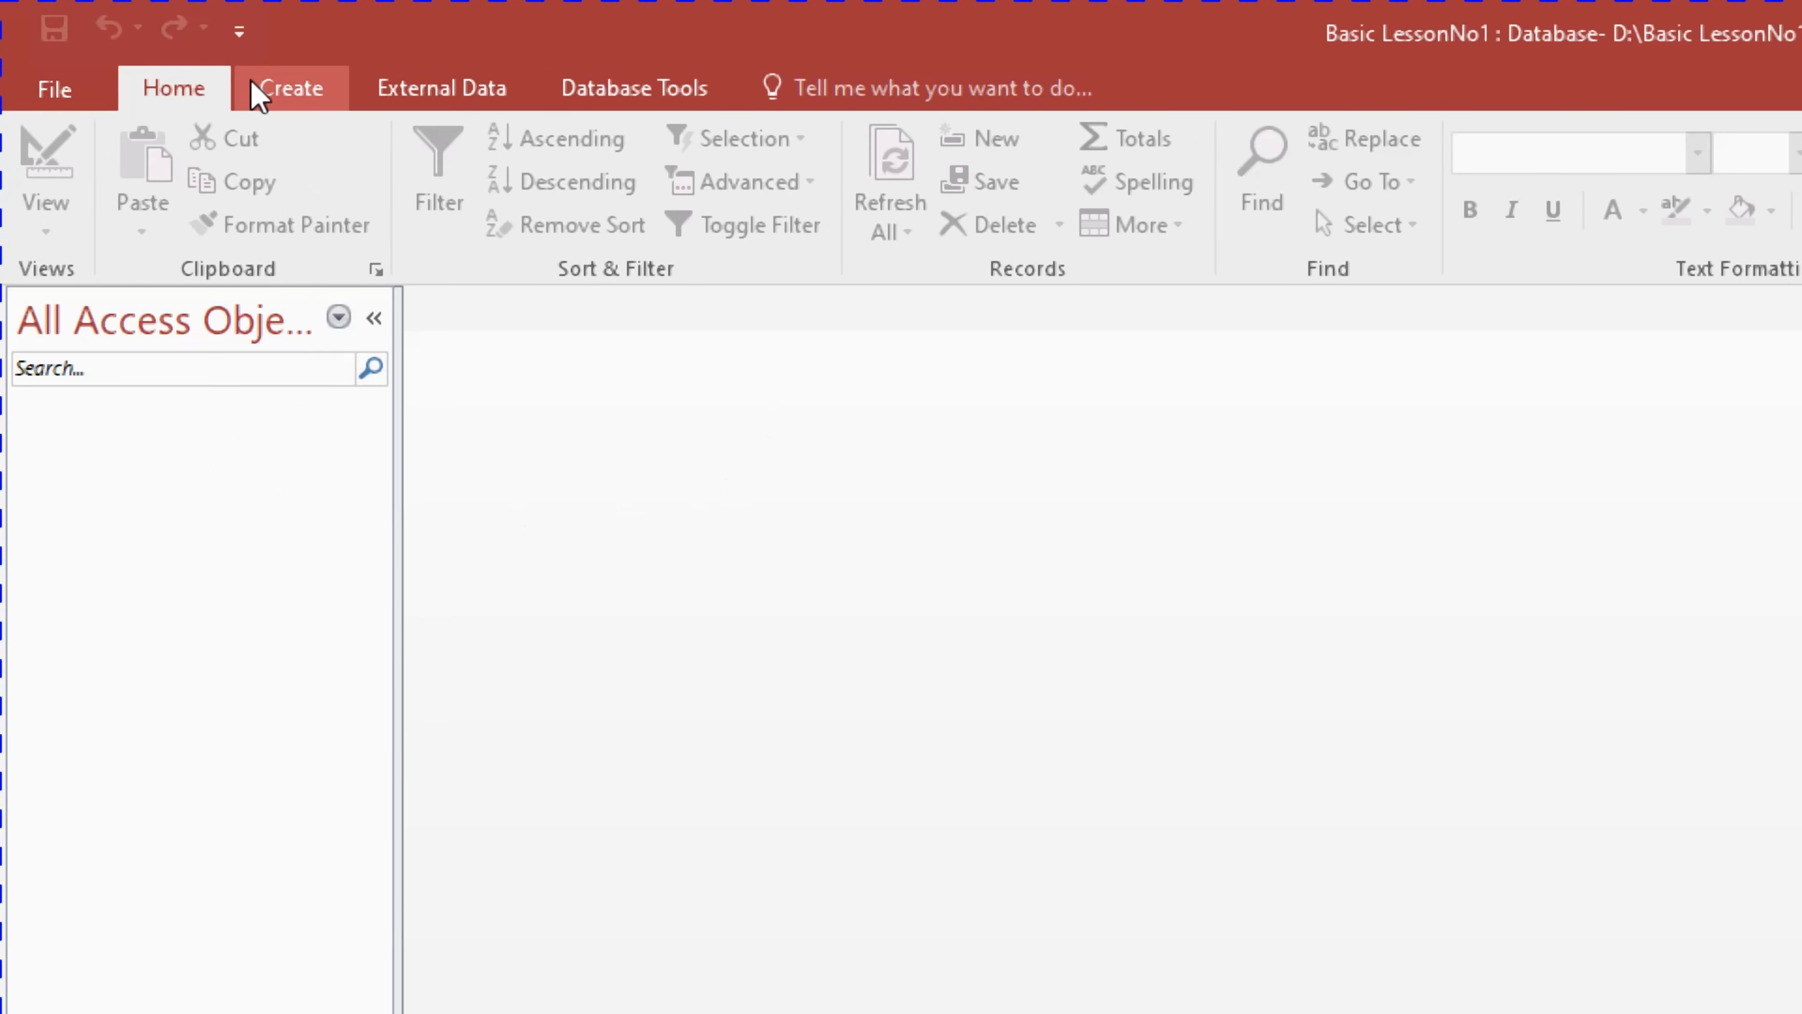
{"action": "left_click", "coordinate": [287, 99]}
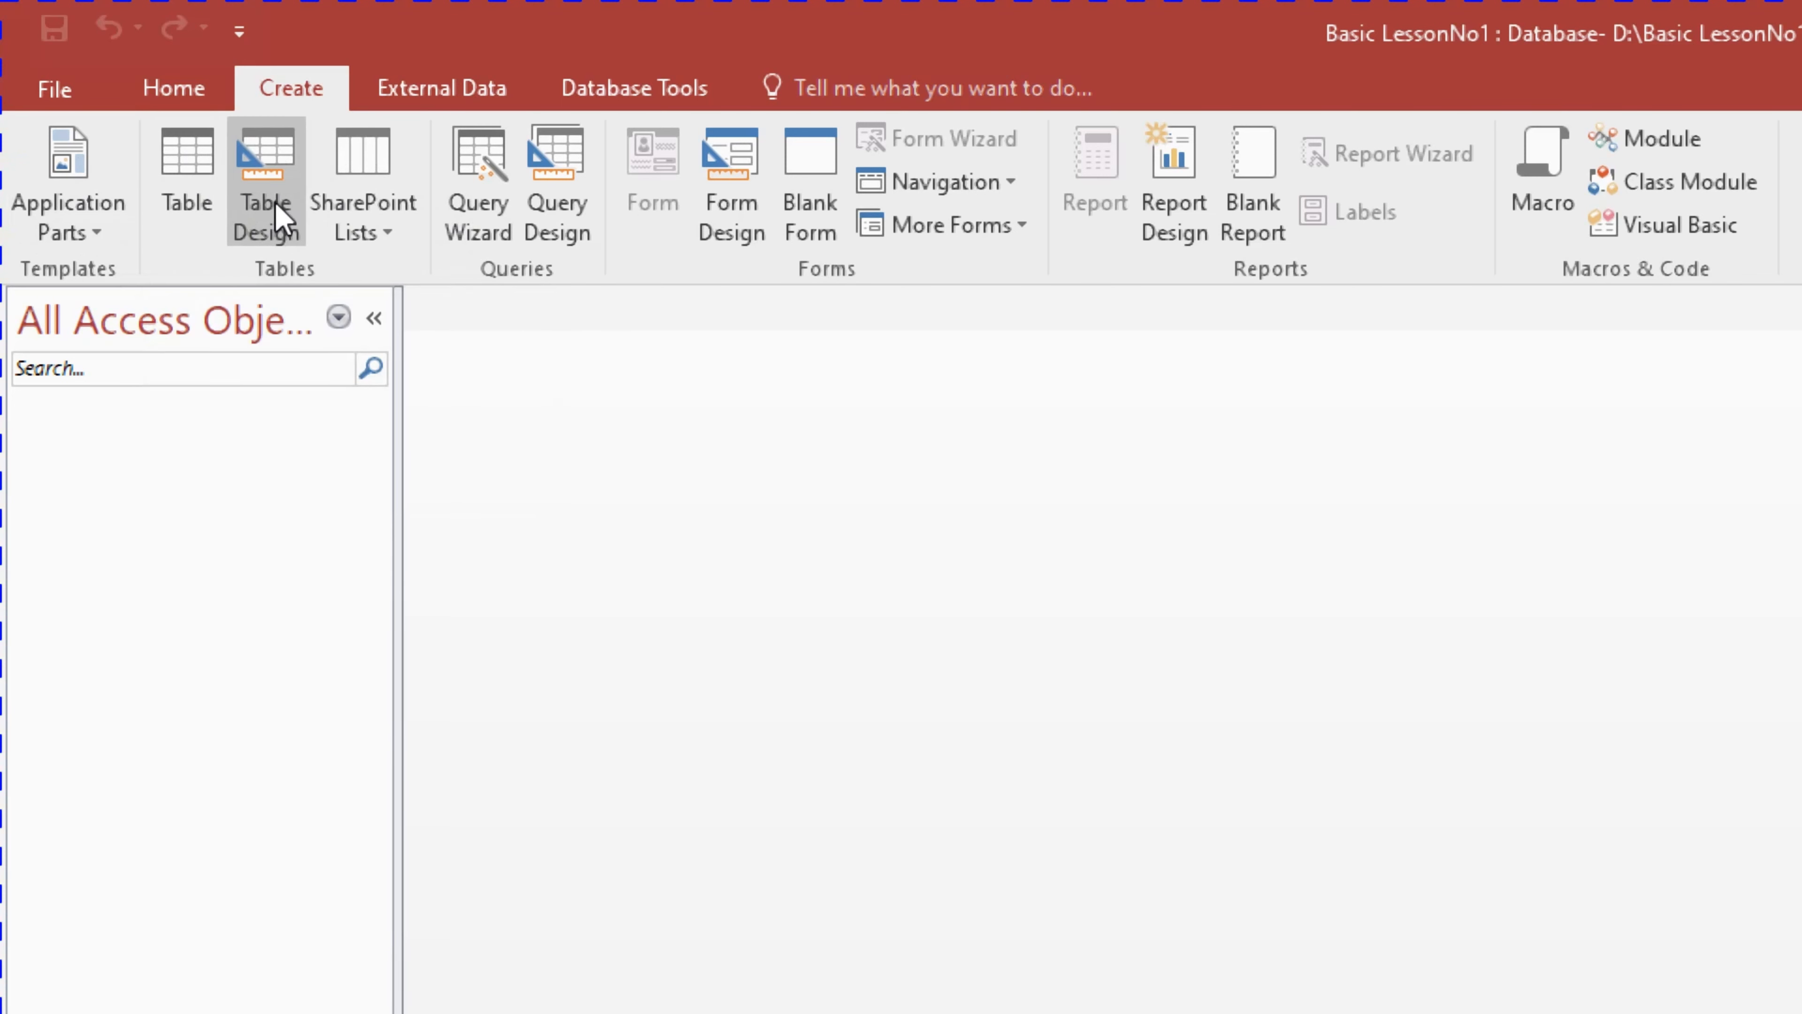
{"action": "left_click", "coordinate": [391, 231]}
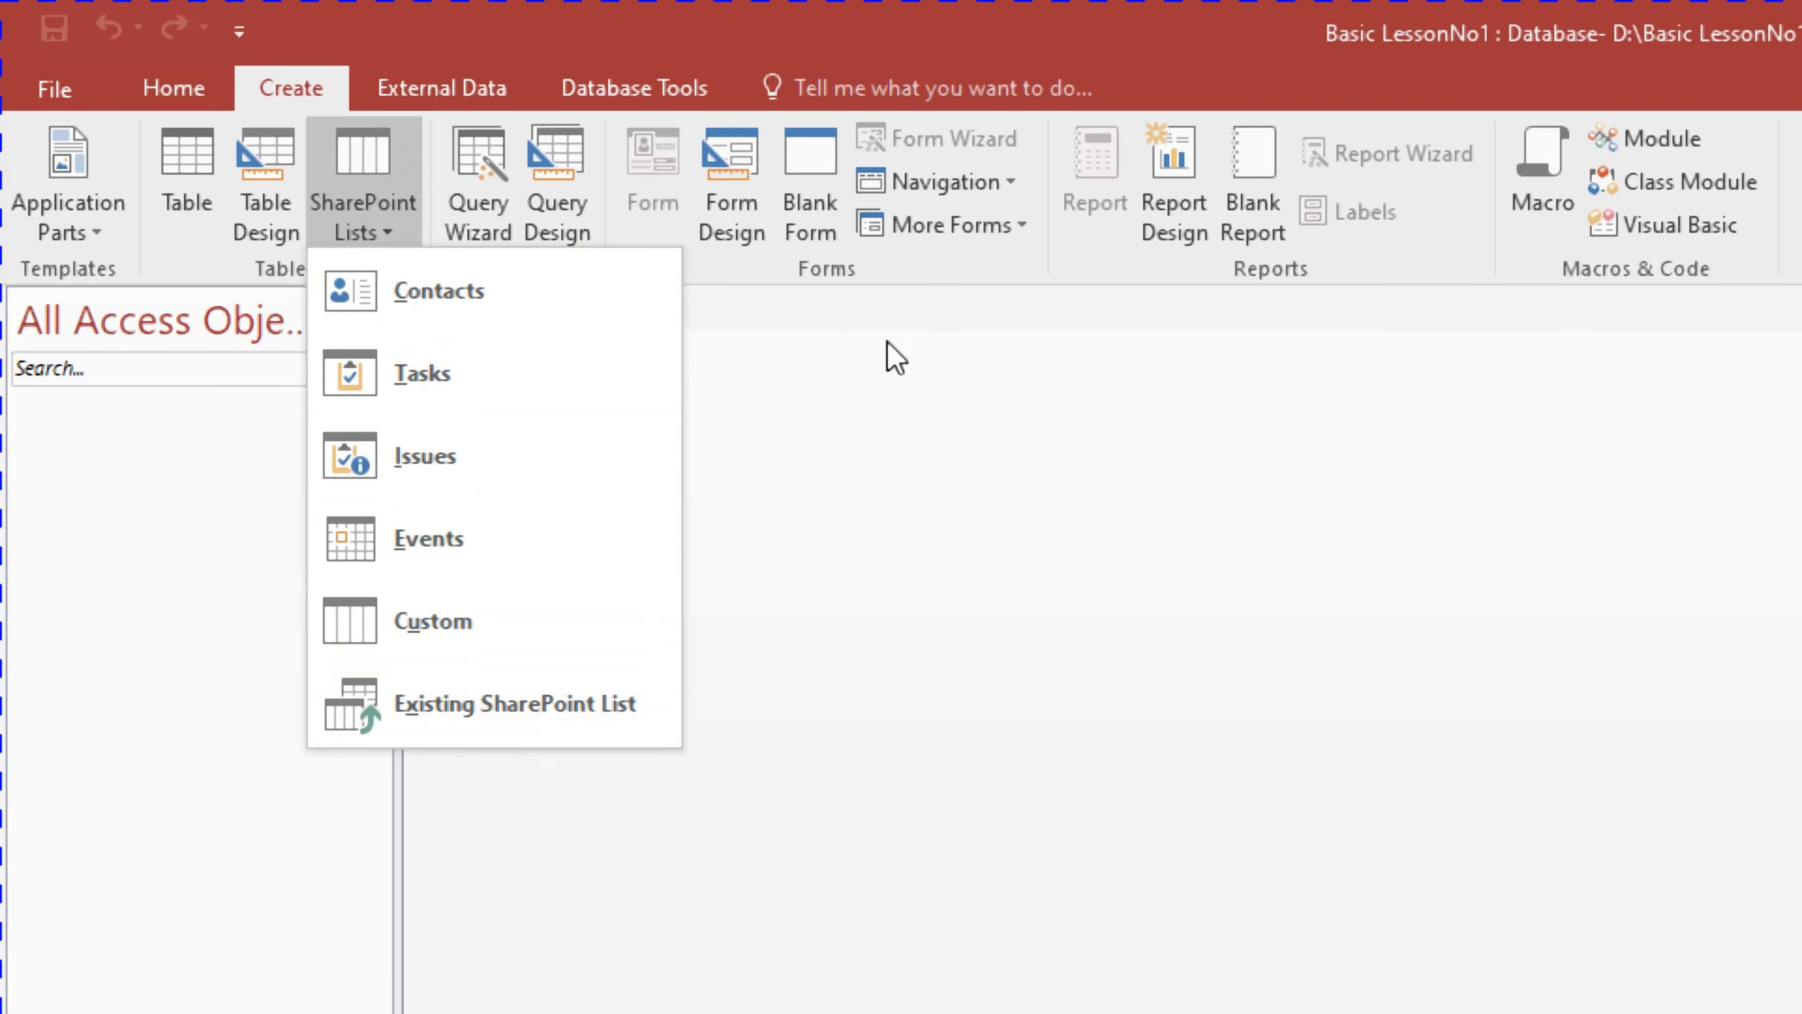
{"action": "left_click", "coordinate": [895, 357]}
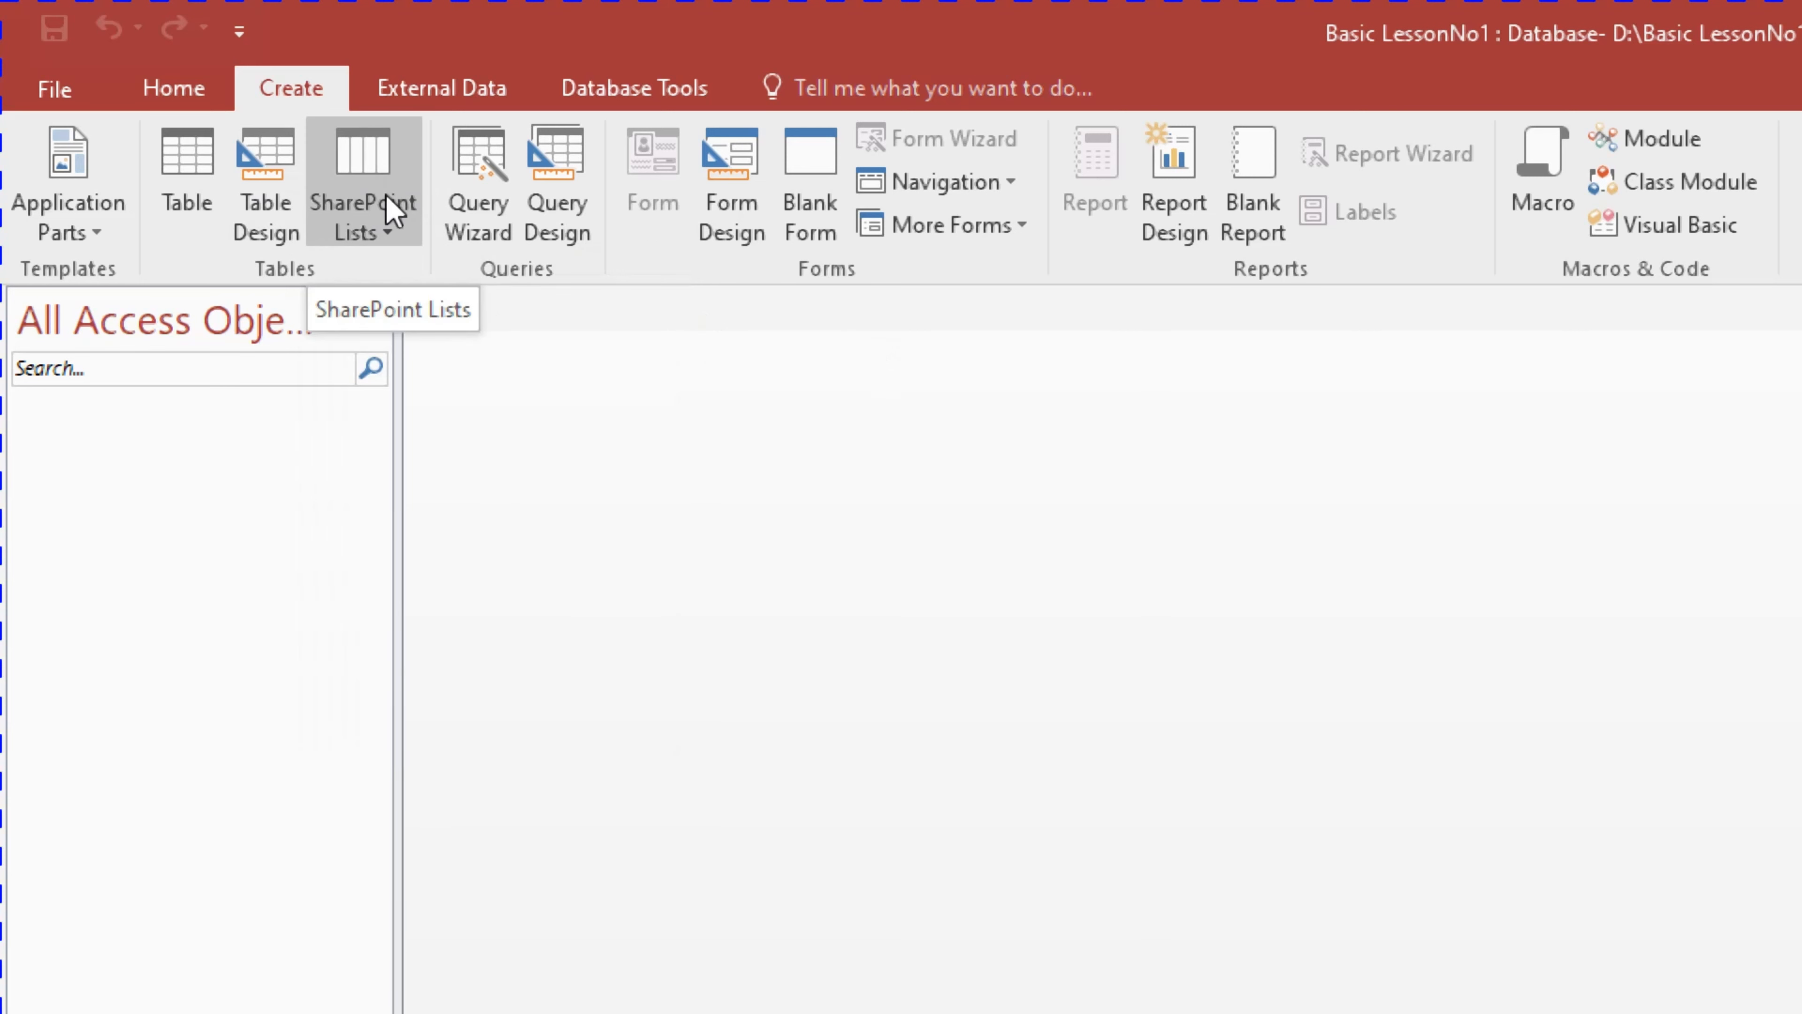
Create a new table in Datasheet view and close it without saving.
{"action": "left_click", "coordinate": [191, 166]}
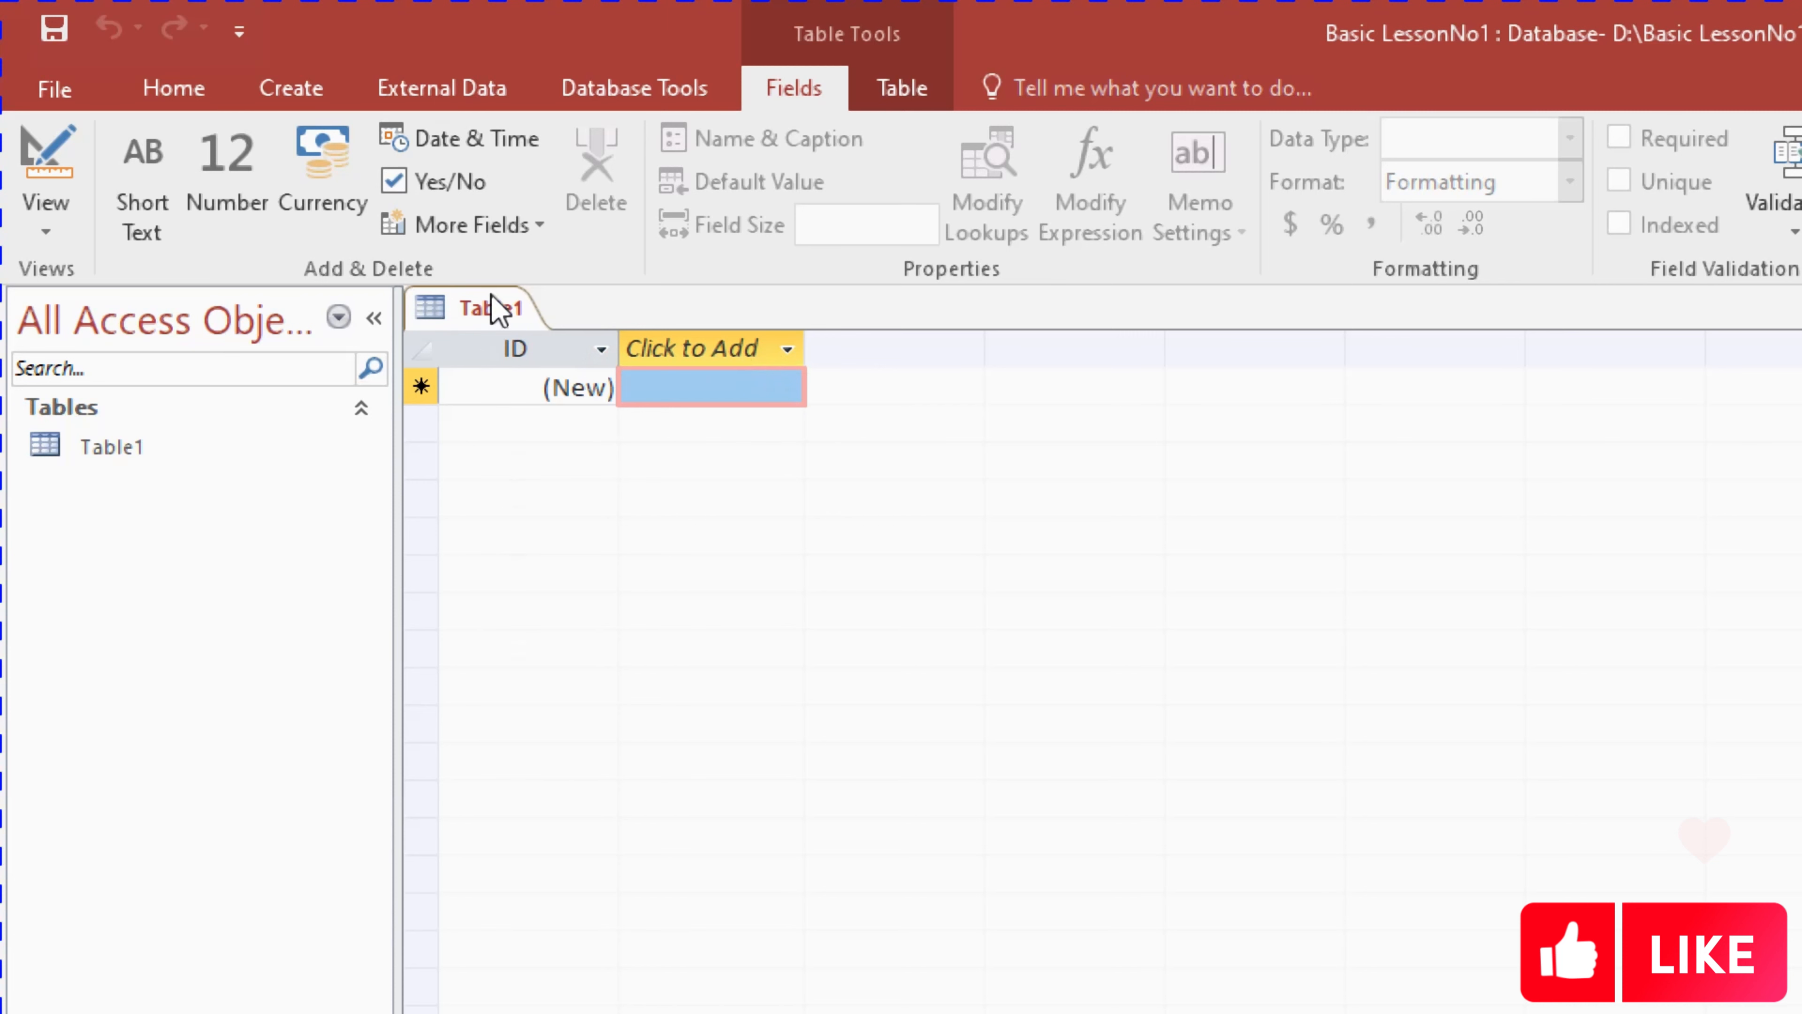
{"action": "right_click", "coordinate": [493, 310]}
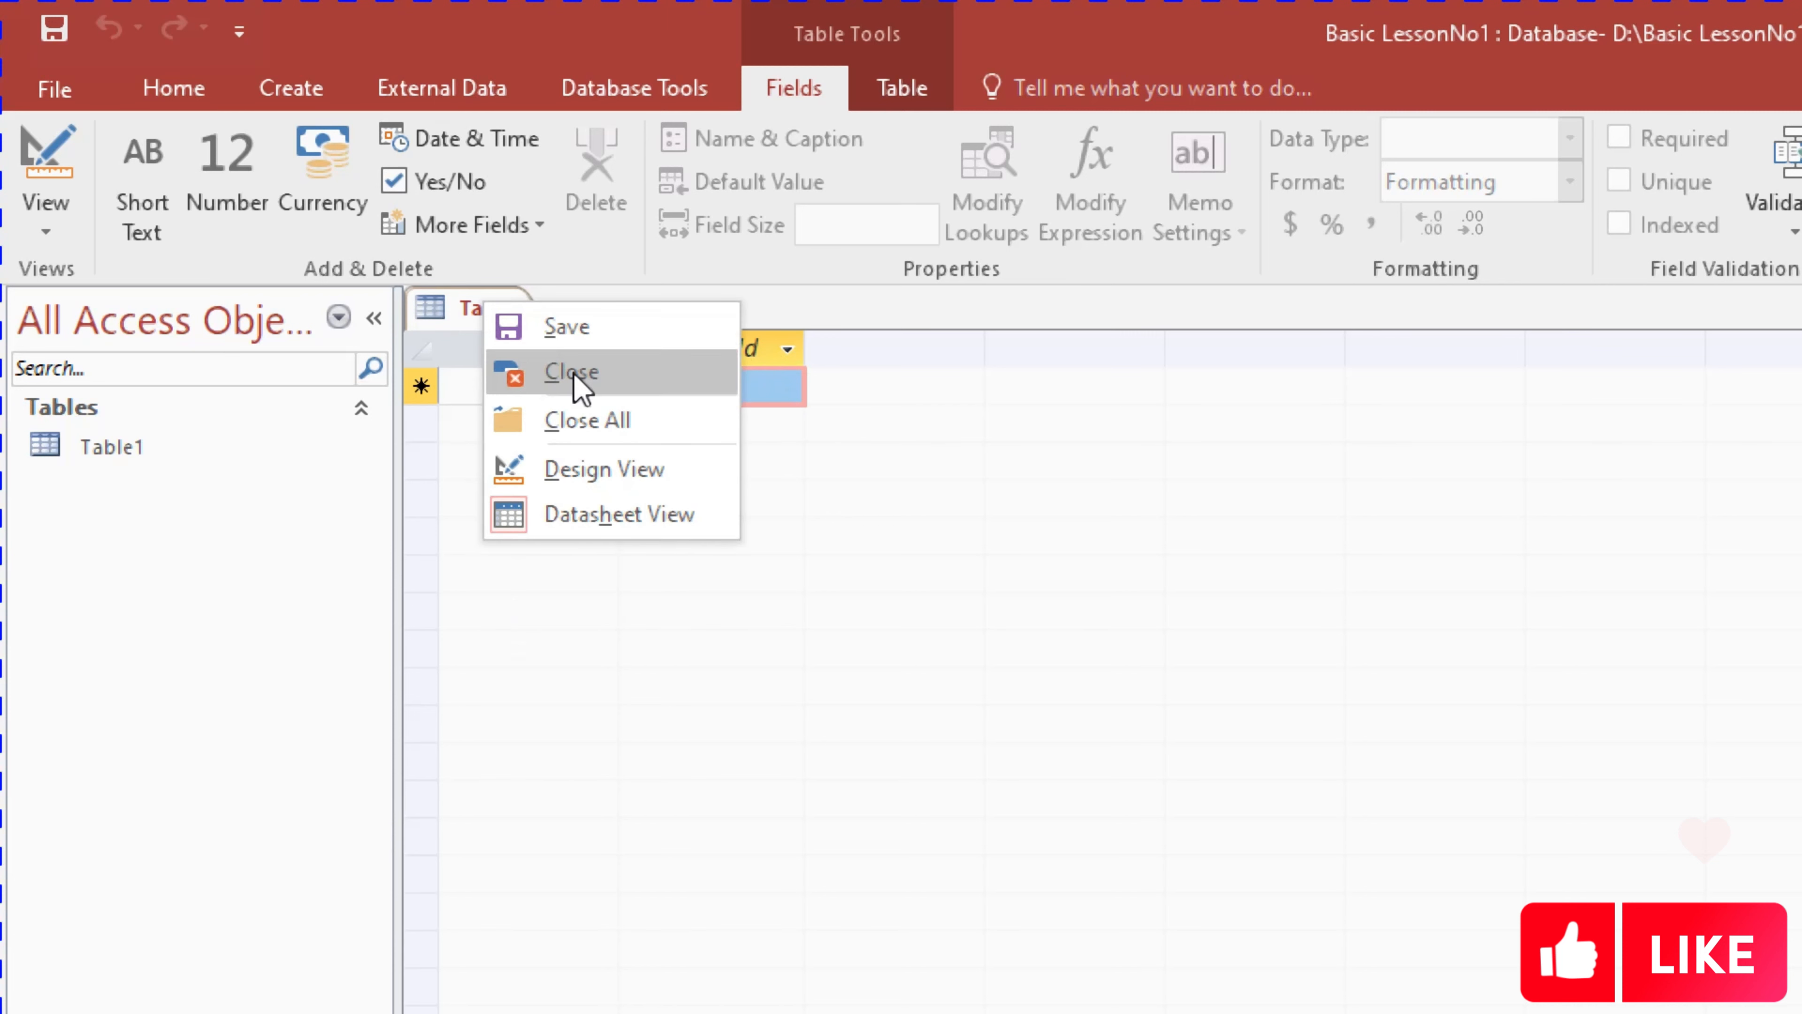
{"action": "left_click", "coordinate": [582, 387]}
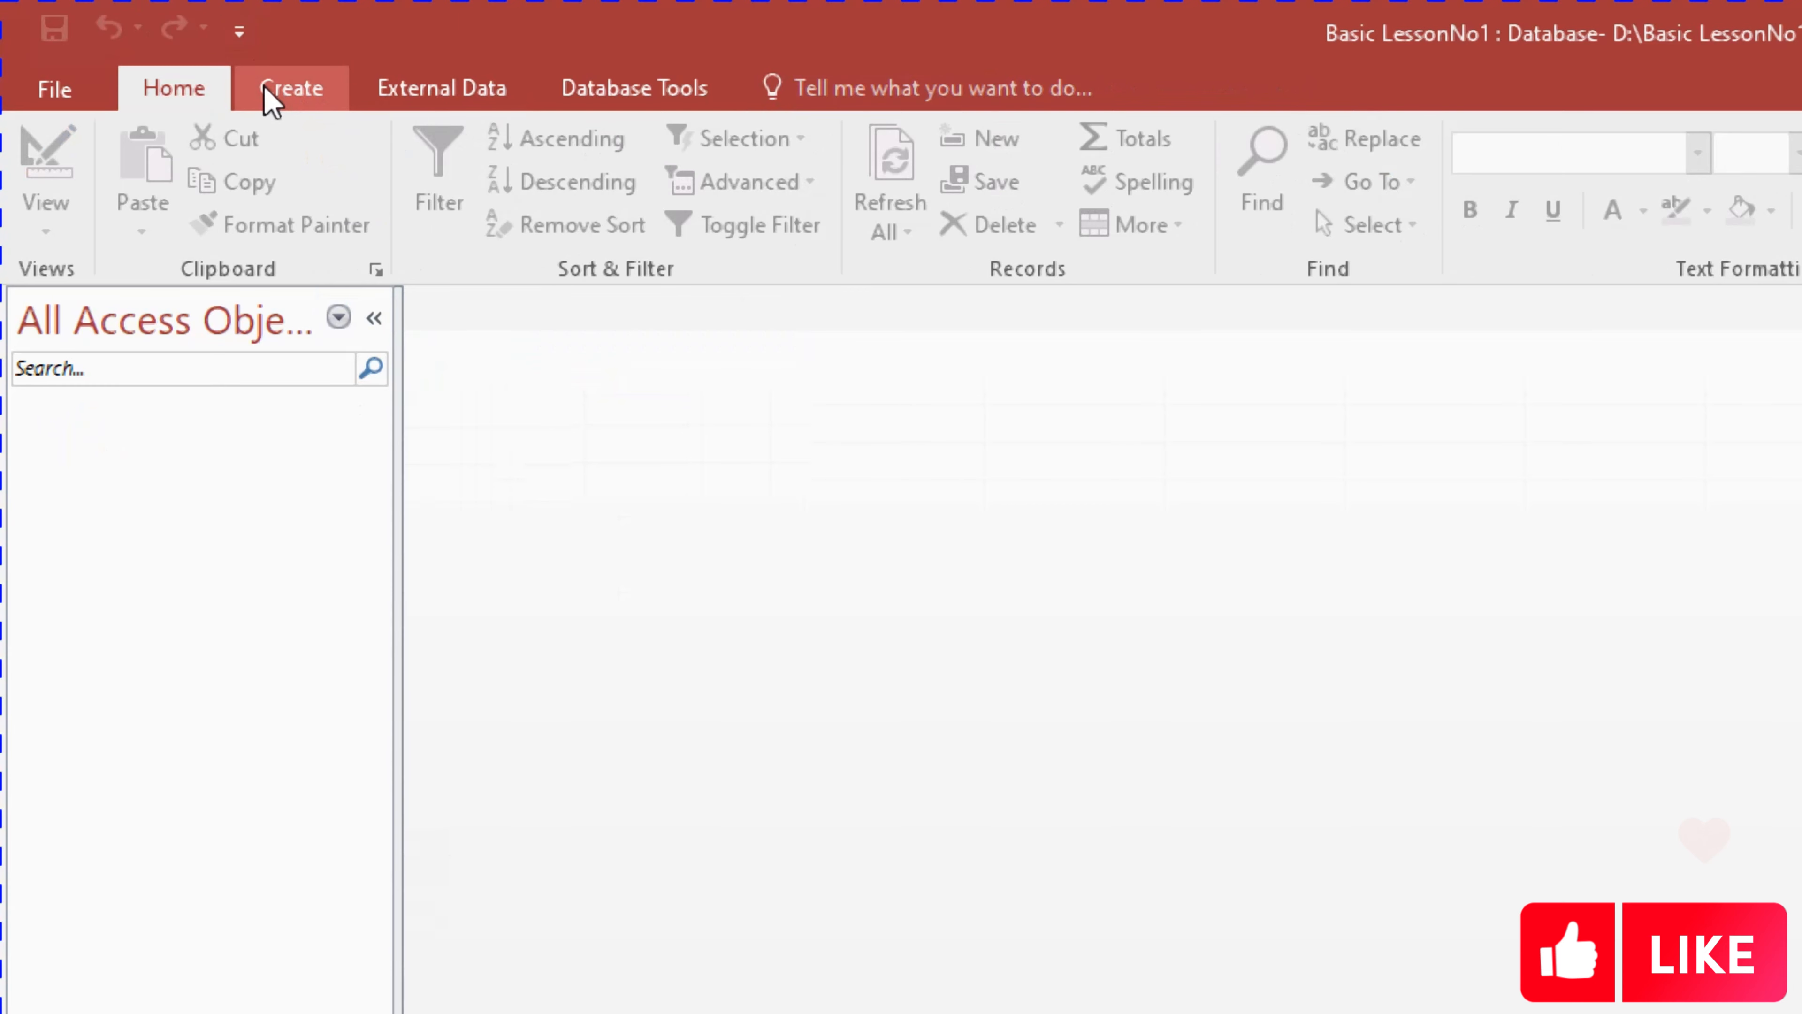
Create a new blank table in Design view and look through the data types available for its first field.
{"action": "left_click", "coordinate": [273, 98]}
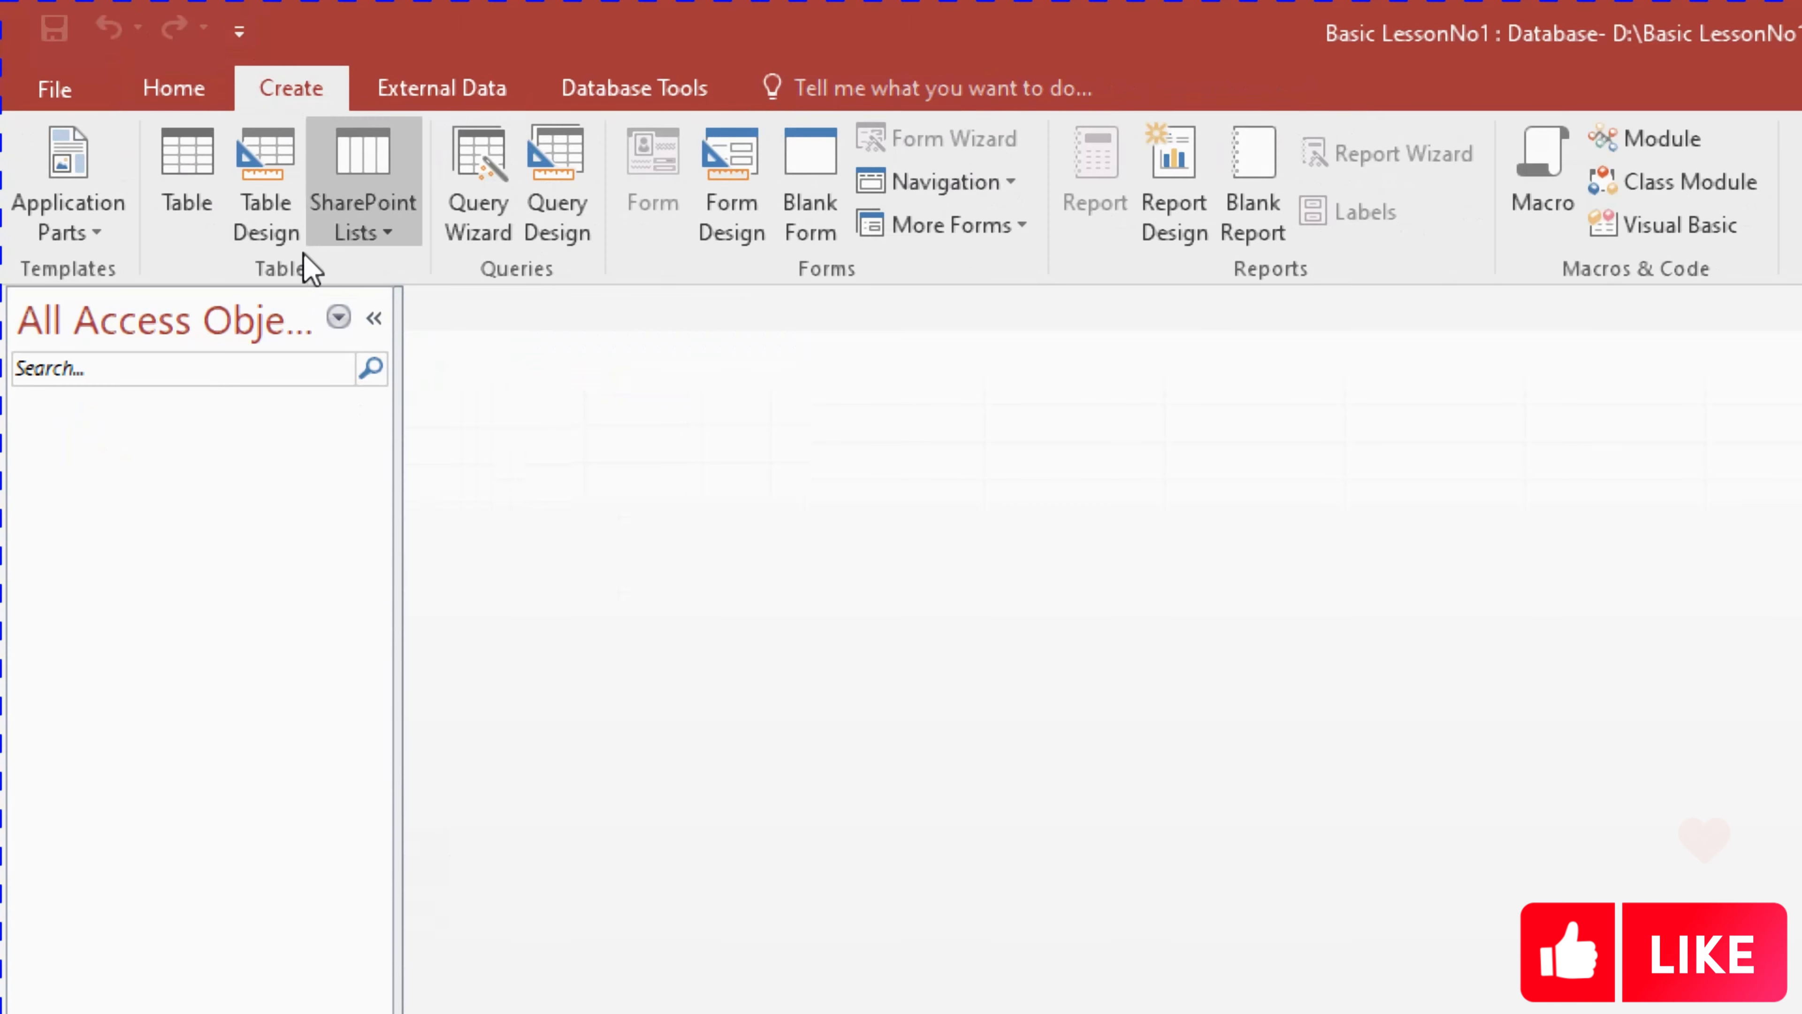
{"action": "left_click", "coordinate": [259, 226]}
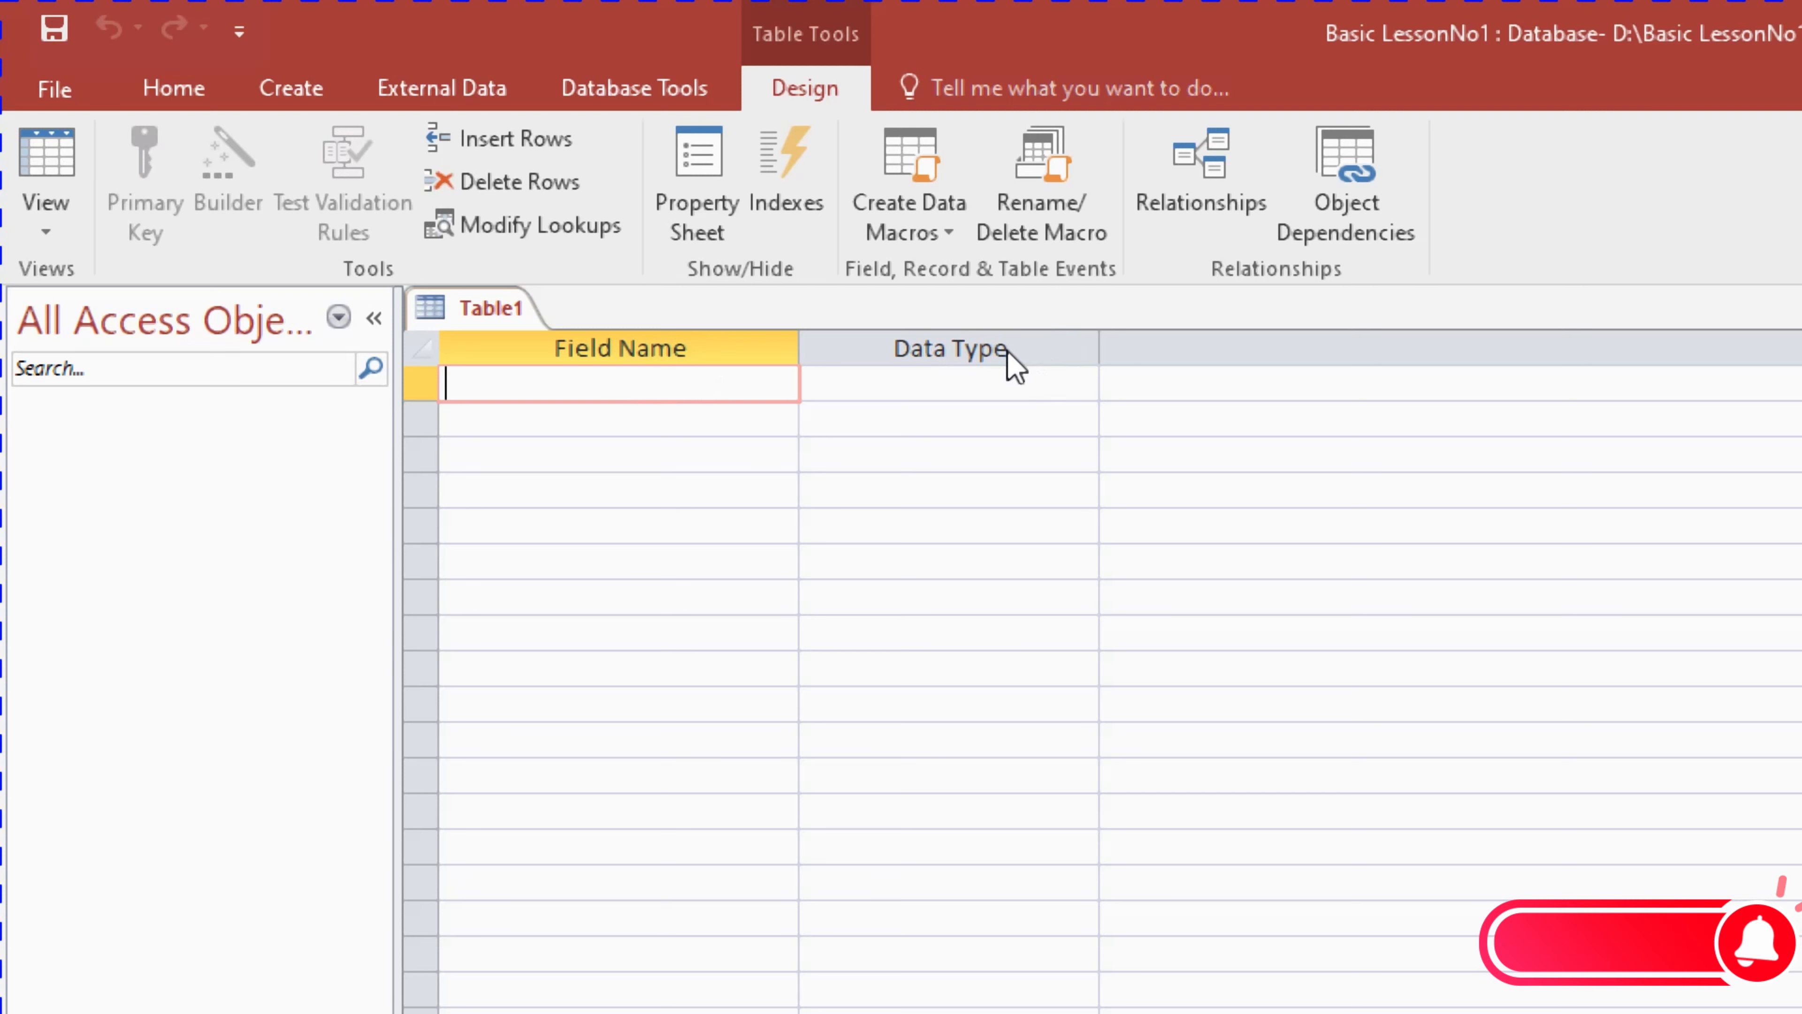
{"action": "left_click", "coordinate": [972, 379]}
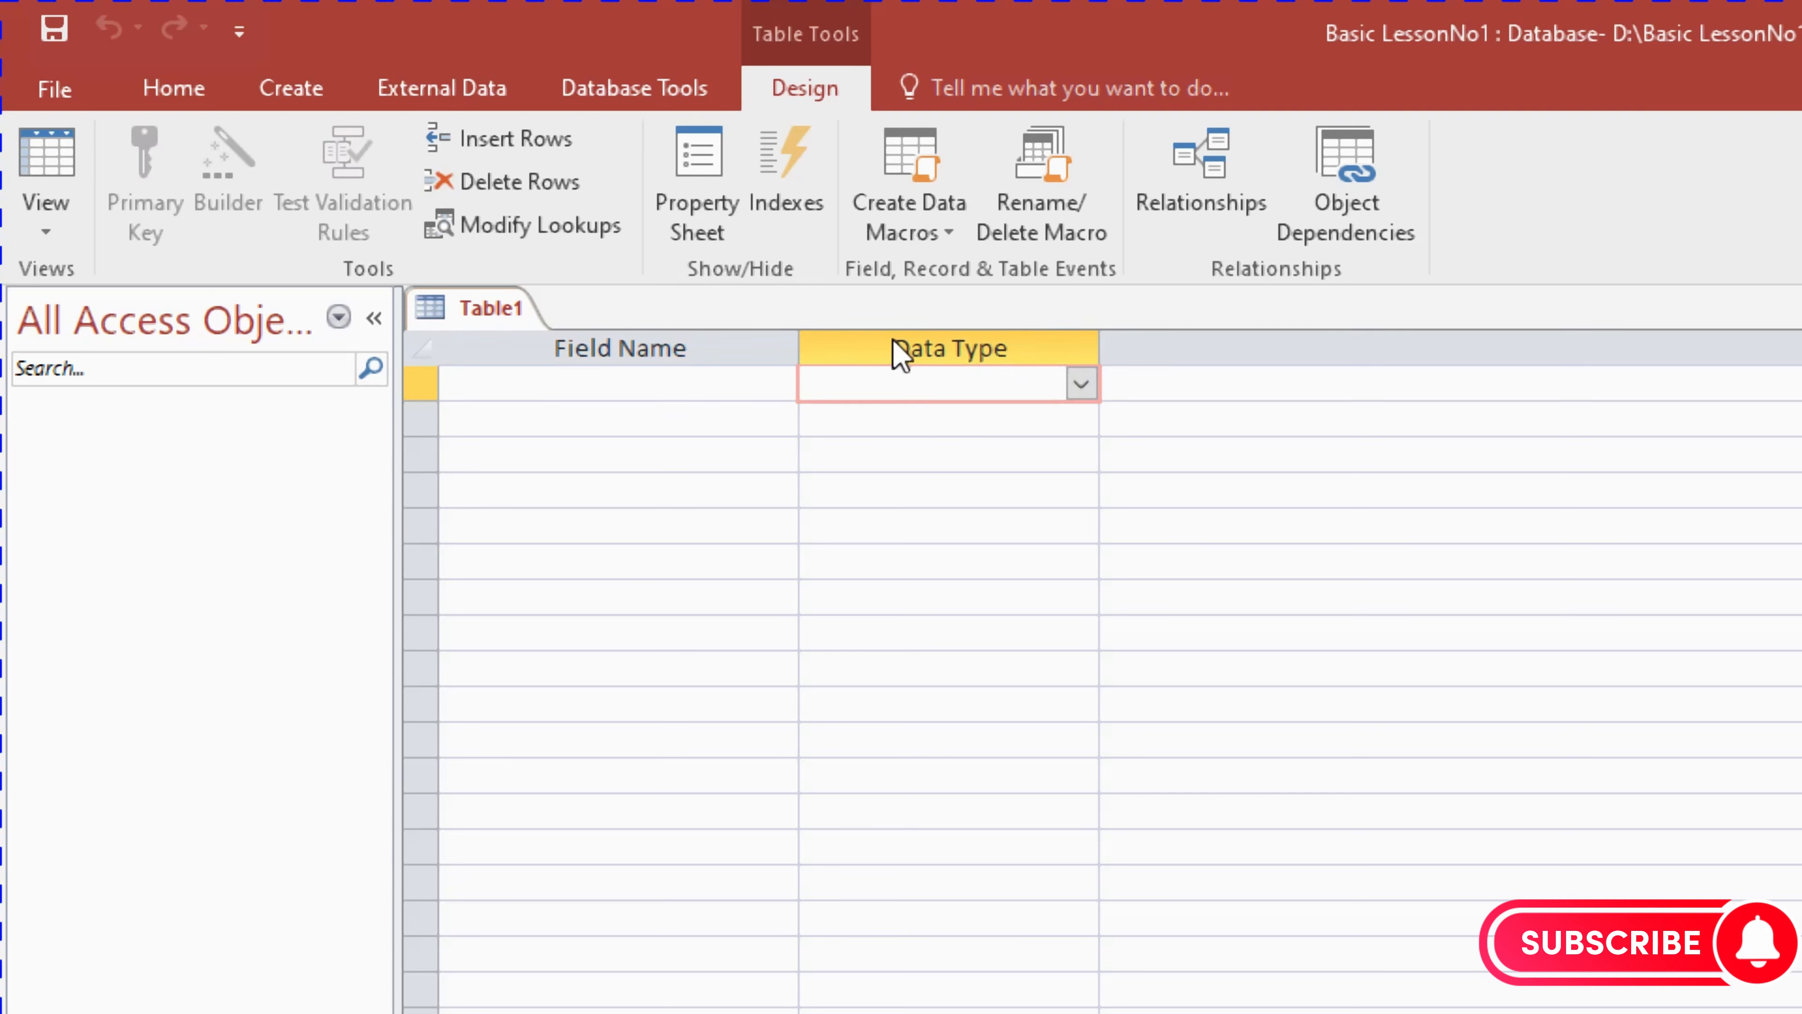
{"action": "left_click", "coordinate": [549, 376]}
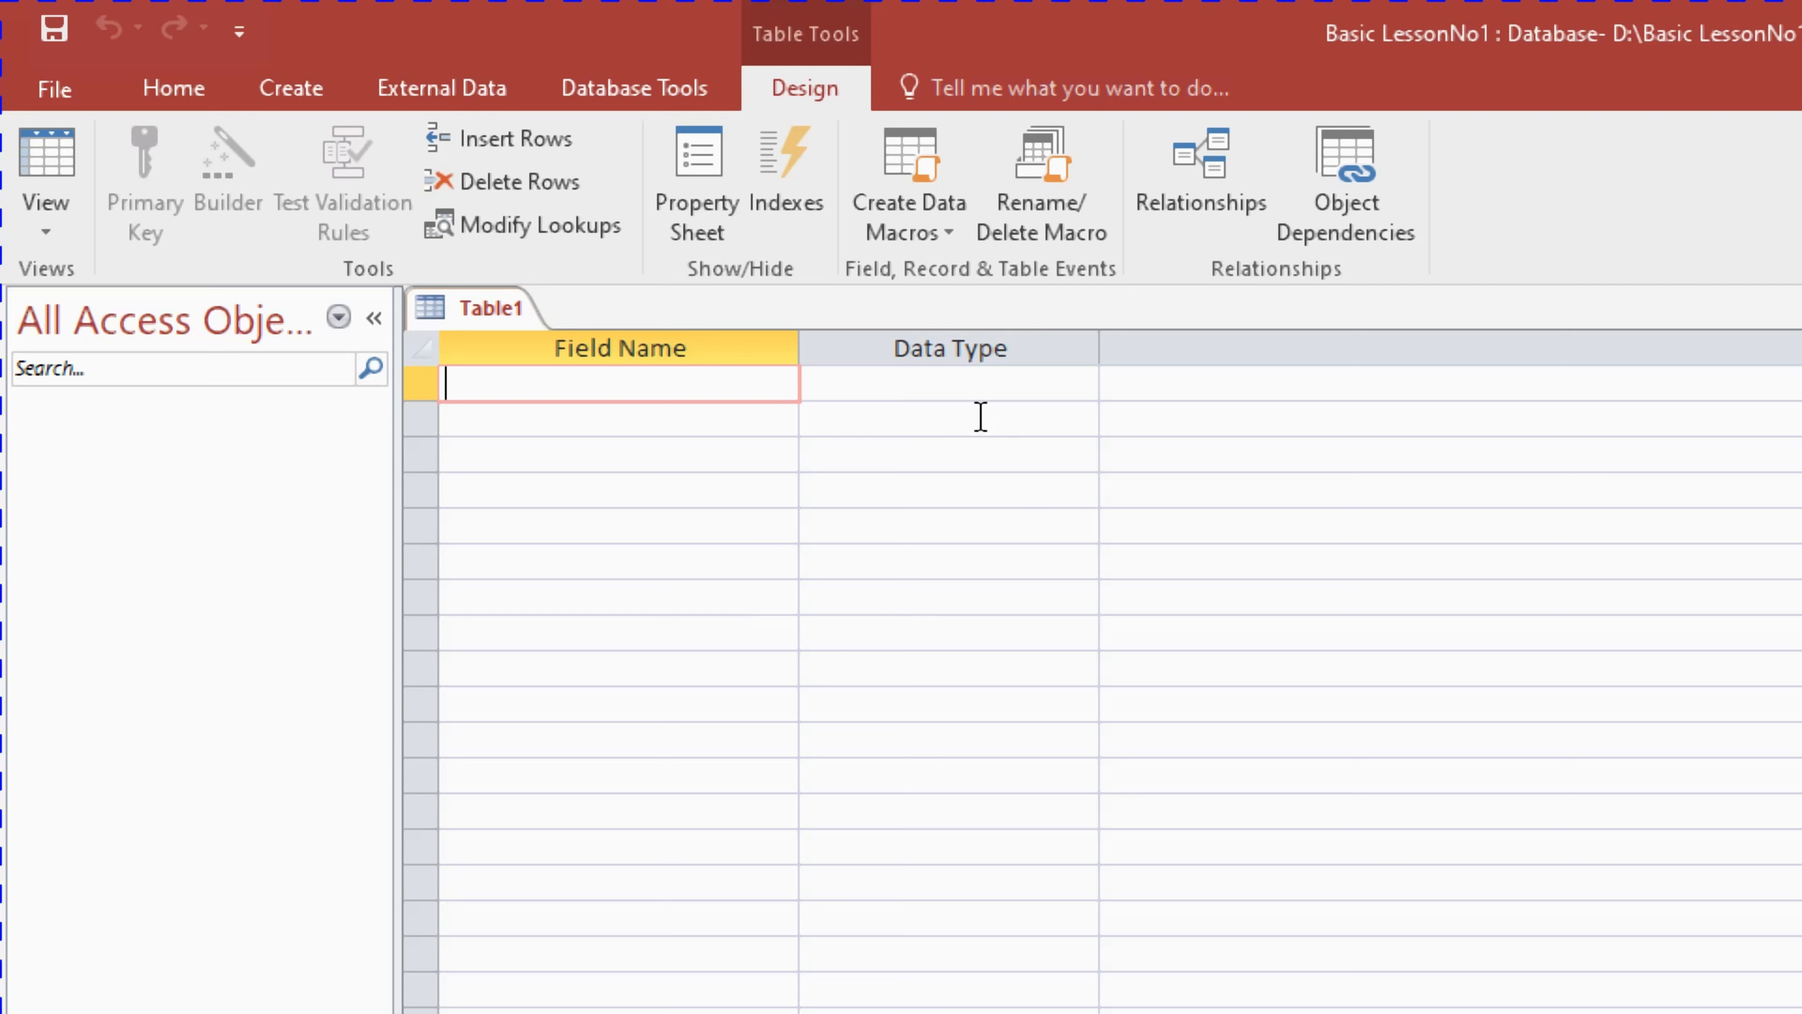
{"action": "left_click", "coordinate": [1073, 384]}
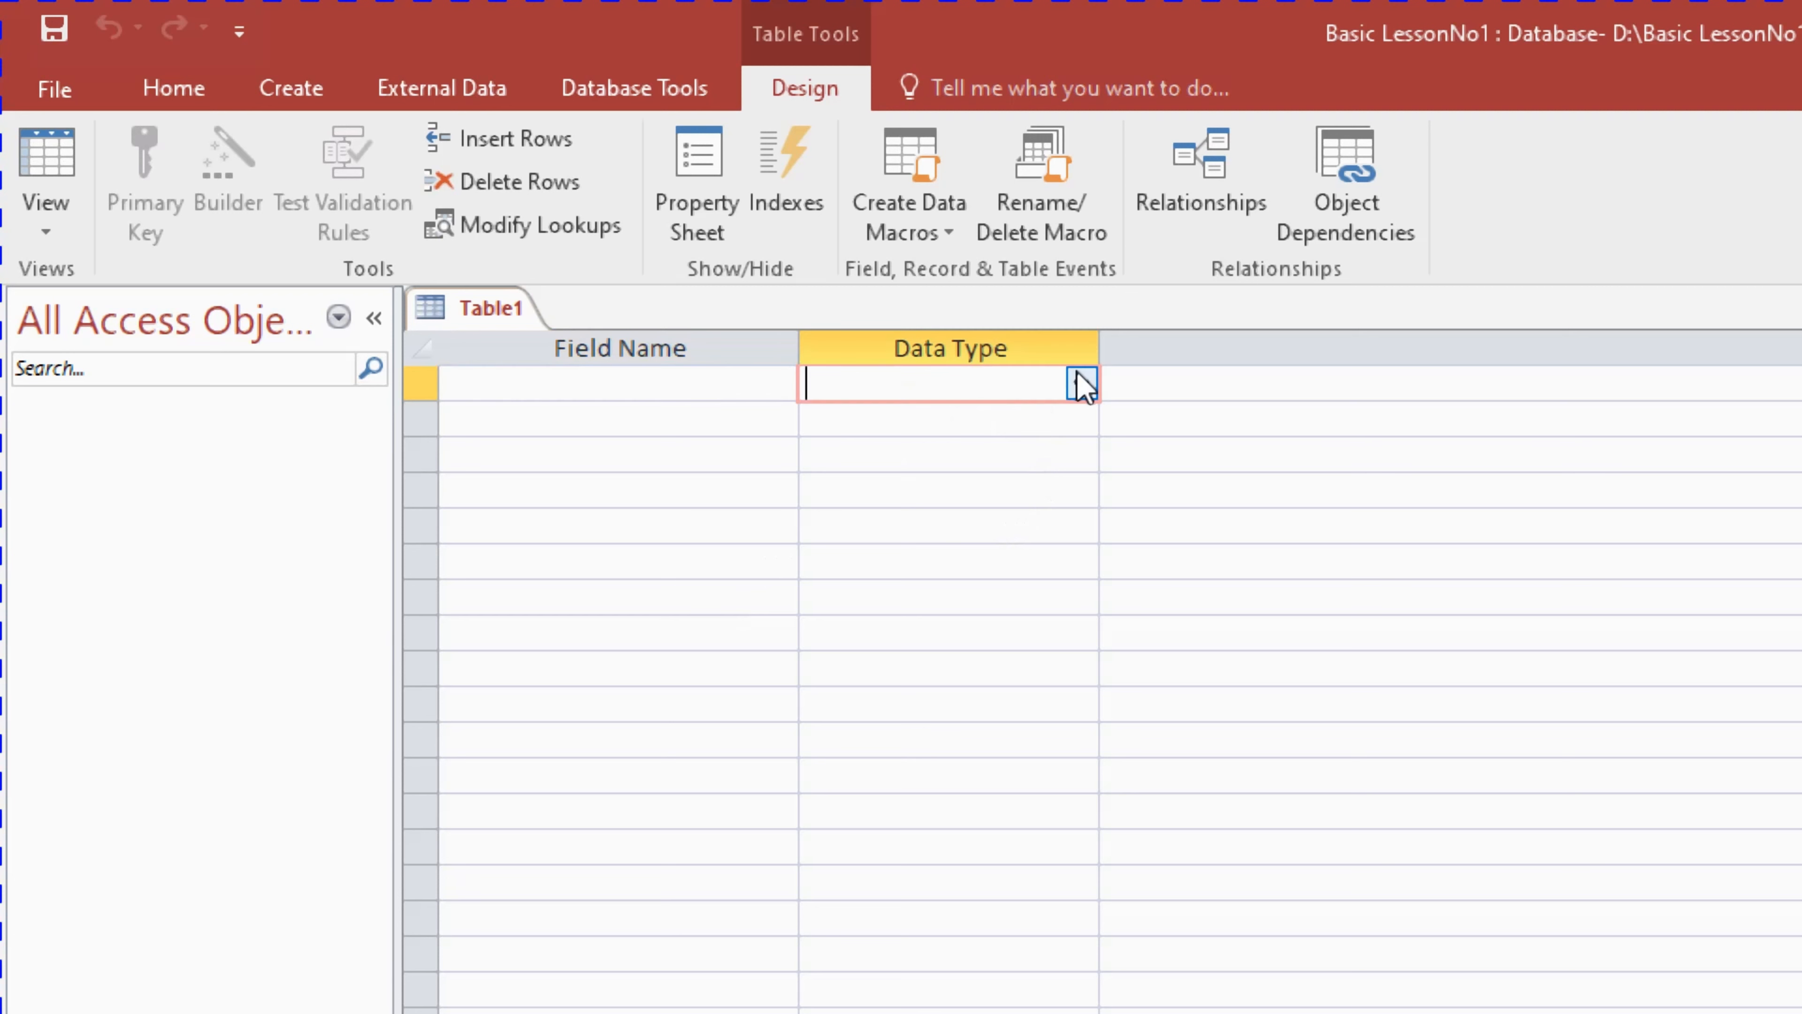
{"action": "left_click", "coordinate": [1081, 383]}
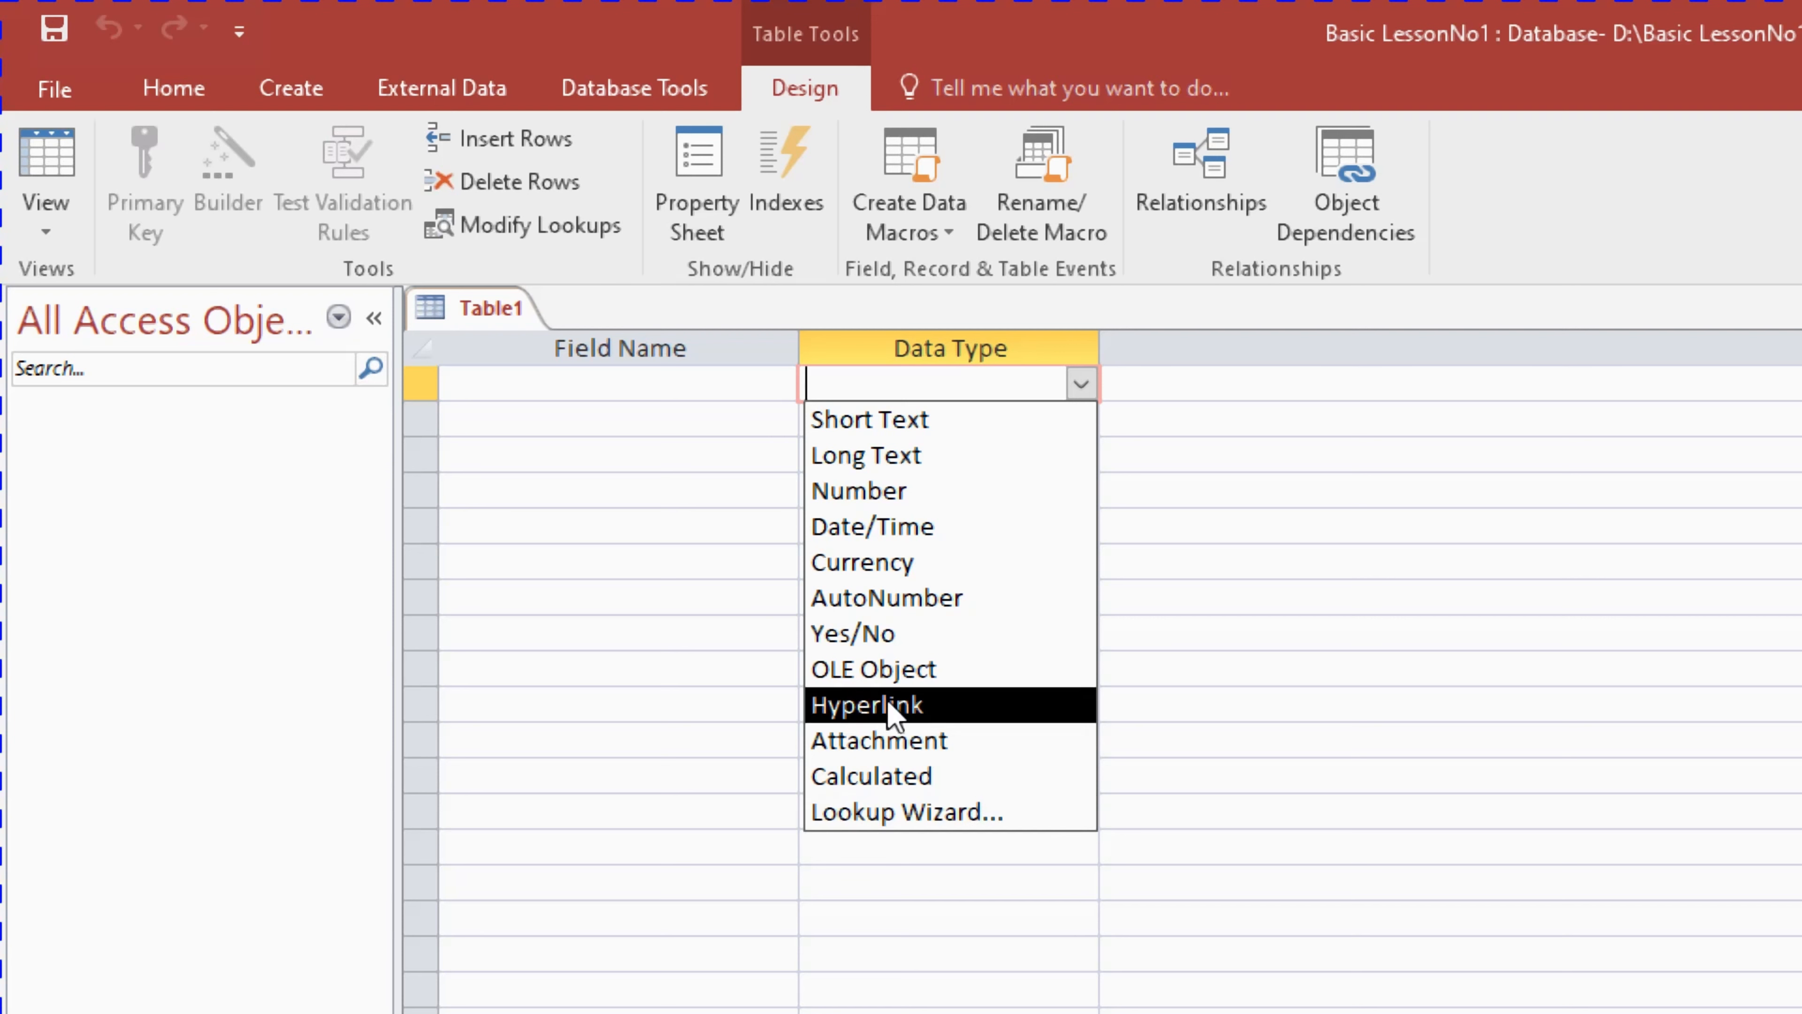
{"action": "left_click", "coordinate": [579, 386]}
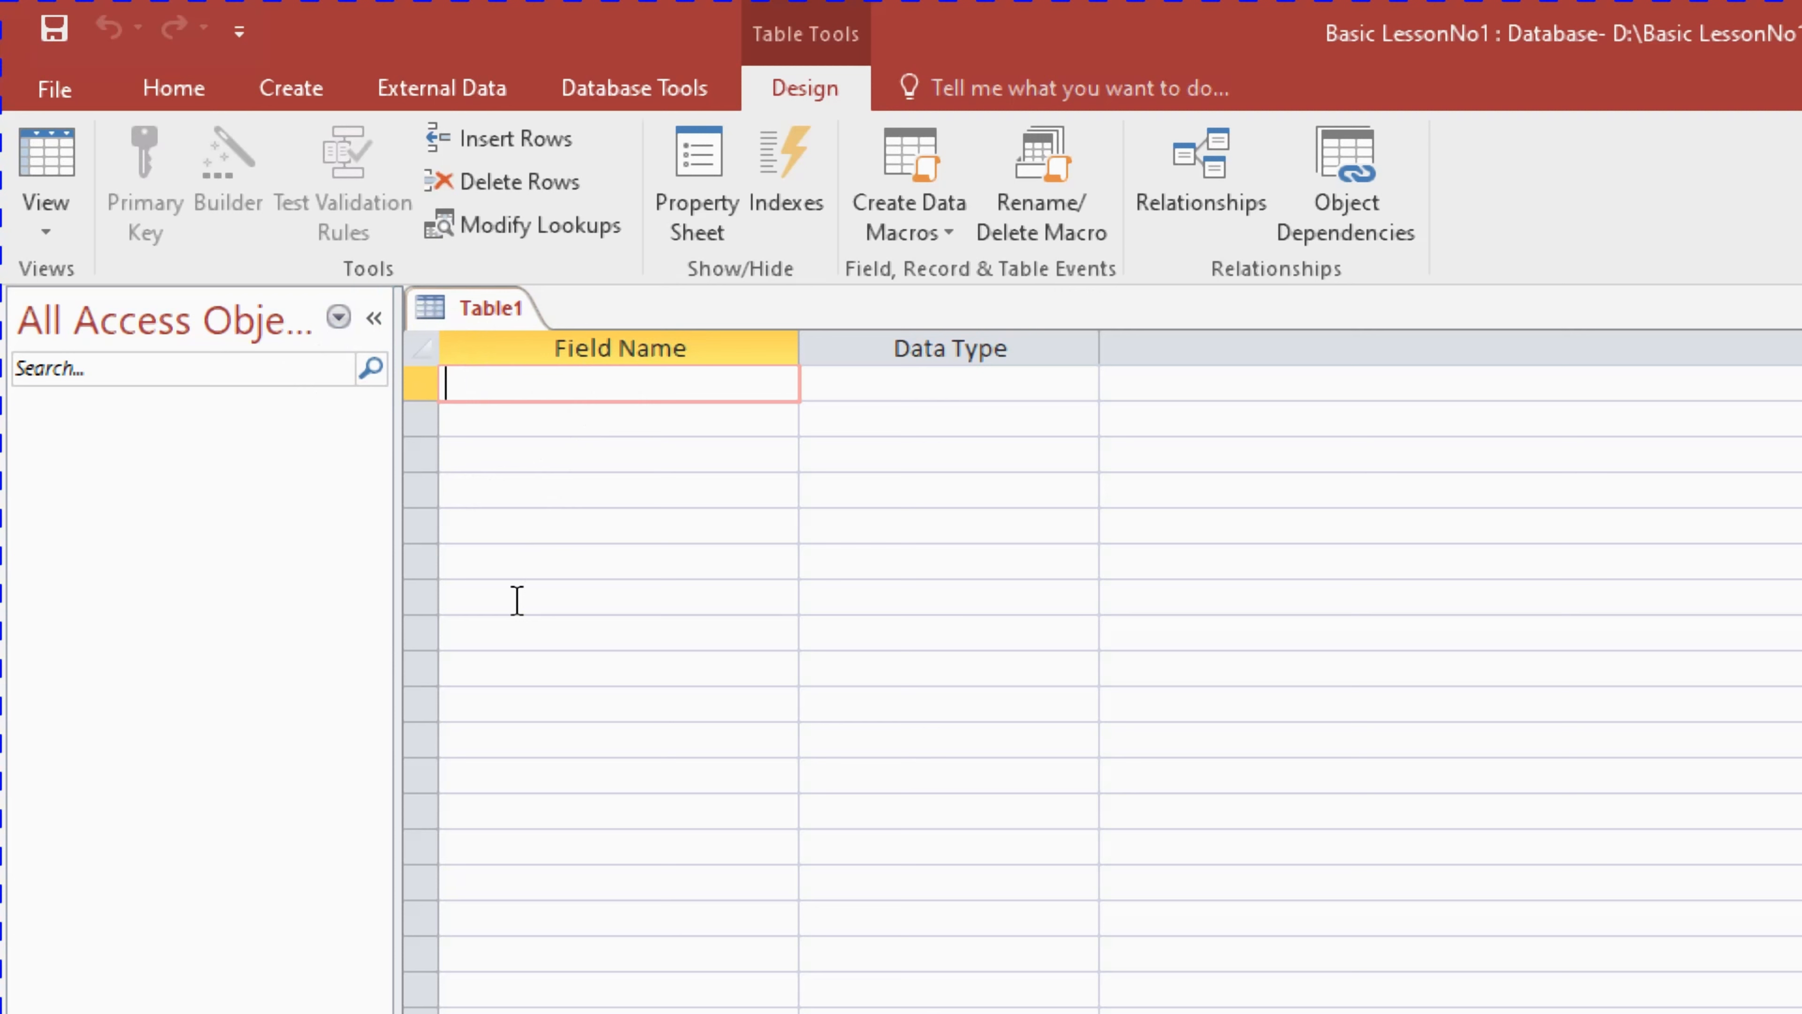
Try Date and EDate as names for the table's first field.
{"action": "type", "text": "S"}
{"action": "key", "text": "BackSpace"}
{"action": "type", "text": "Date"}
{"action": "key", "text": "Tab"}
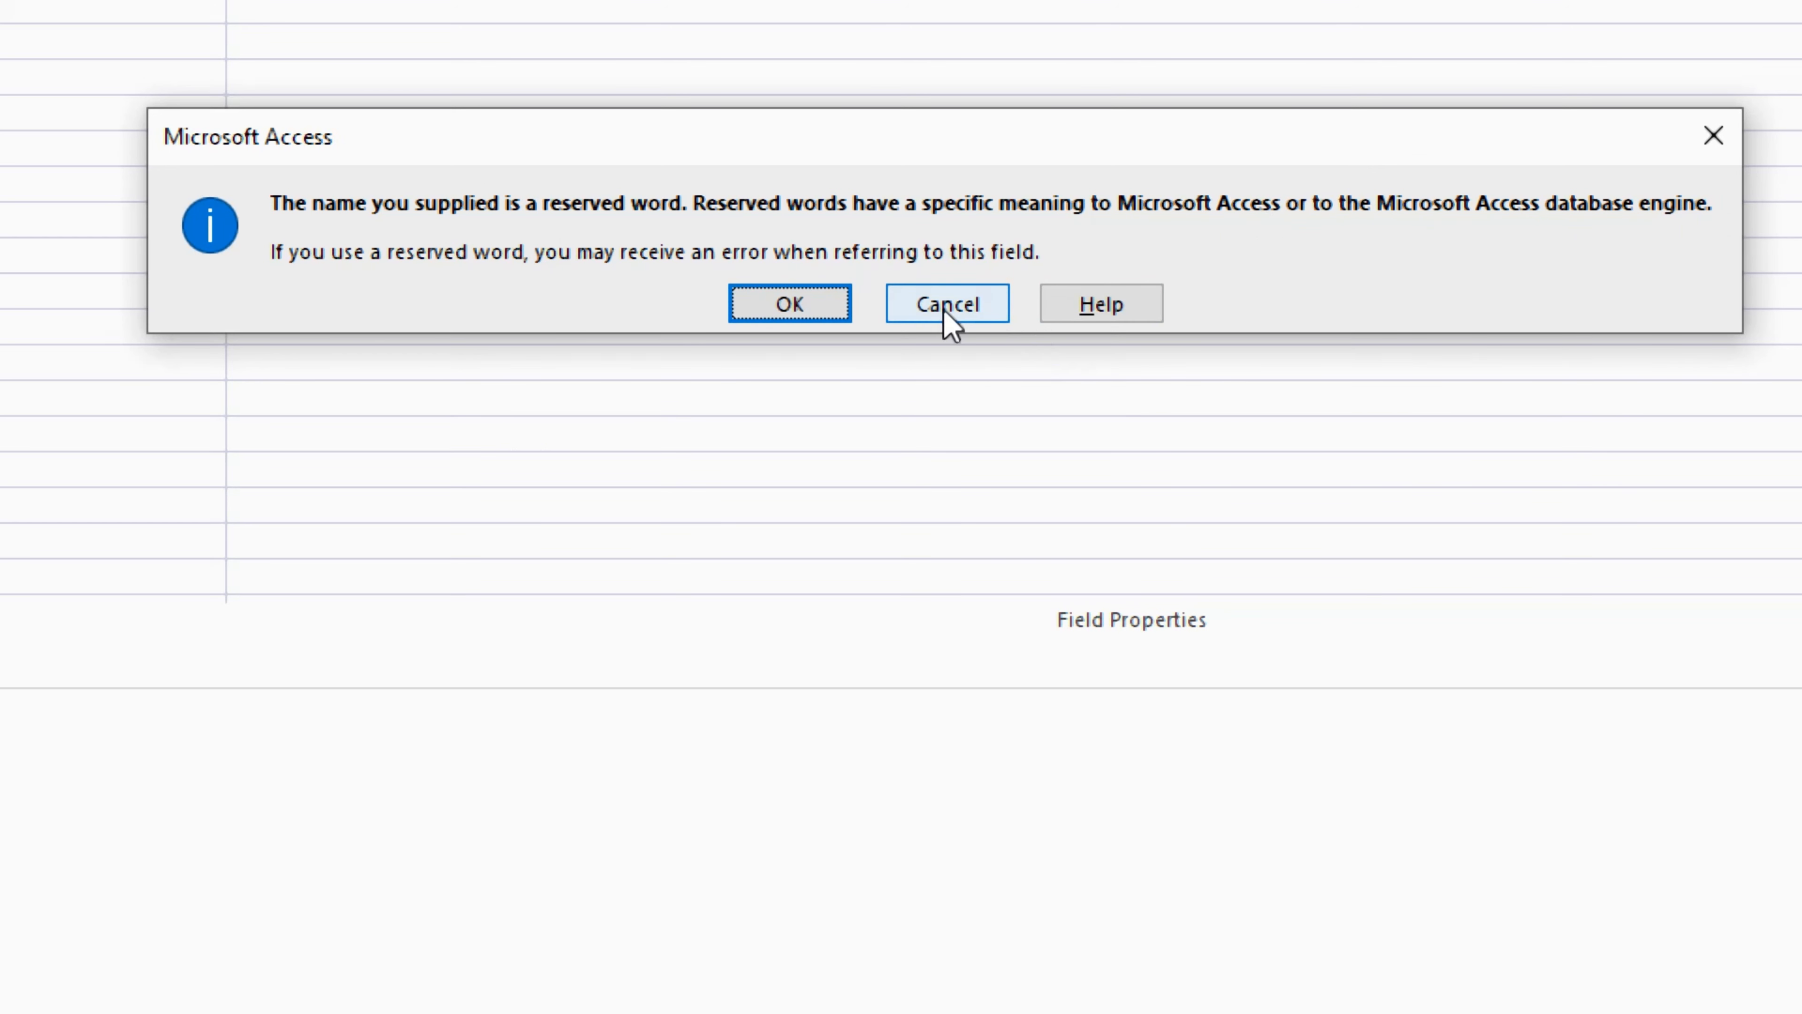
{"action": "left_click", "coordinate": [833, 301]}
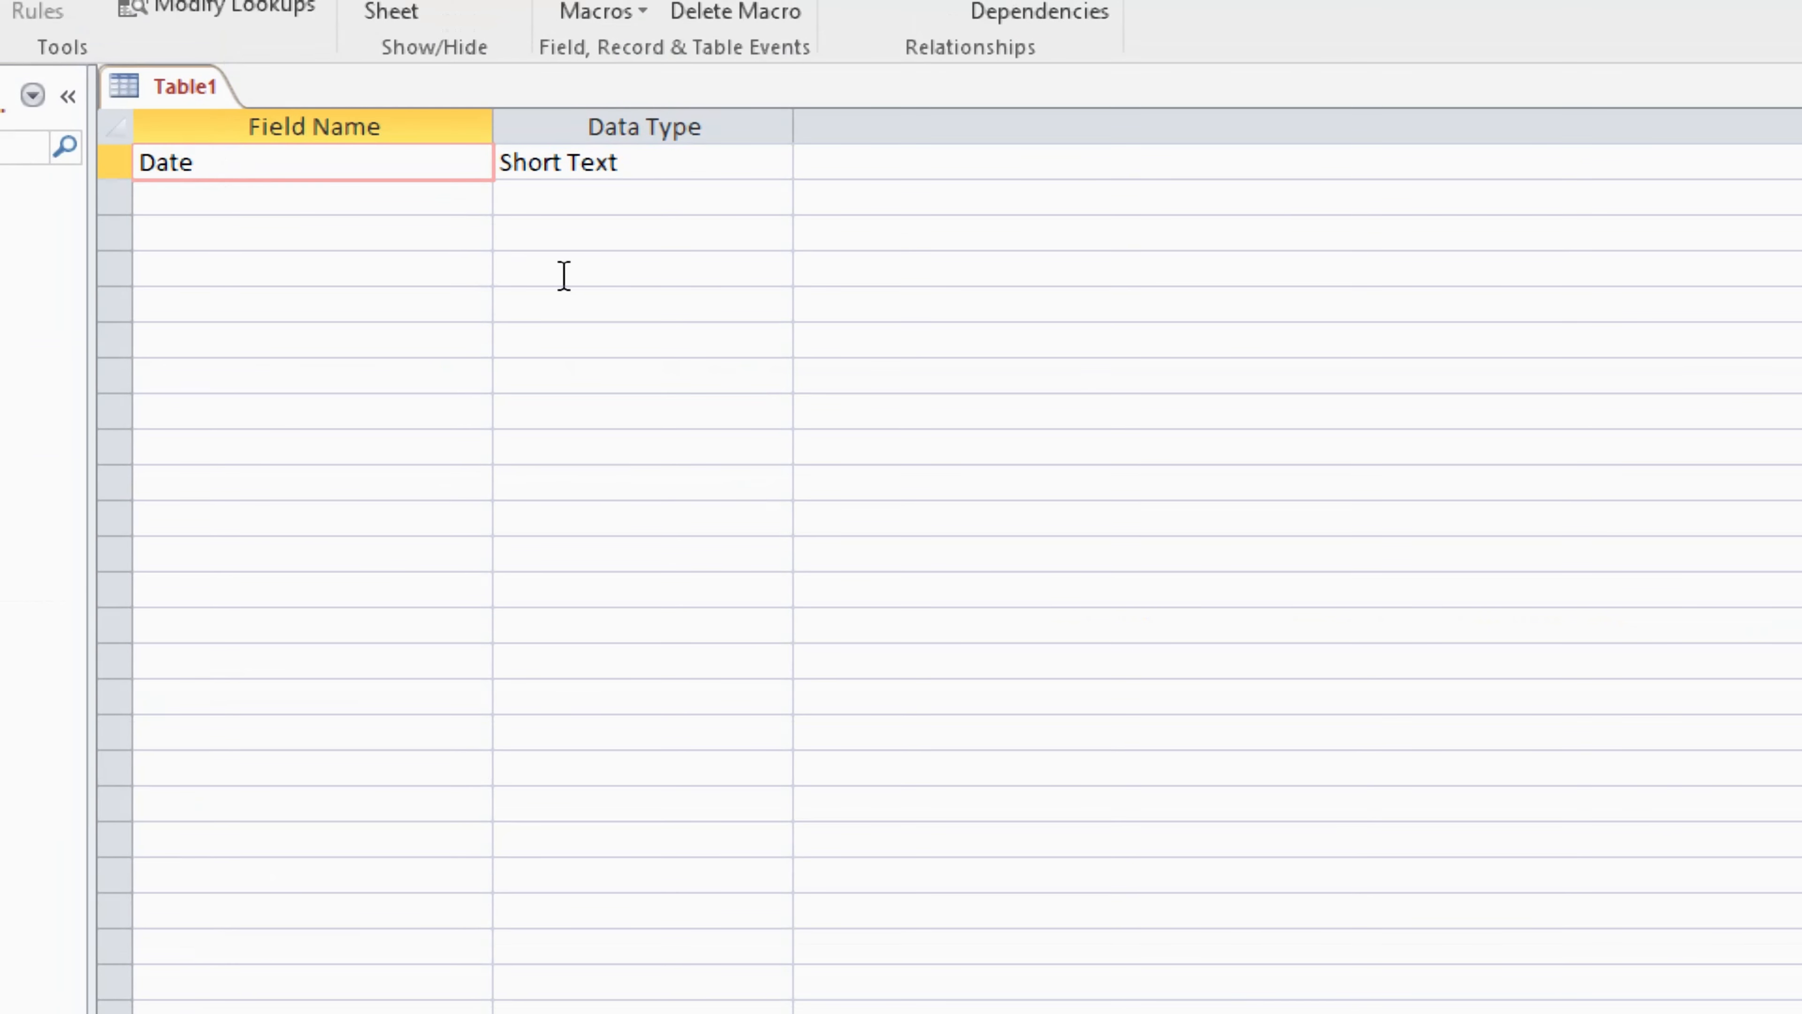
{"action": "type", "text": "0"}
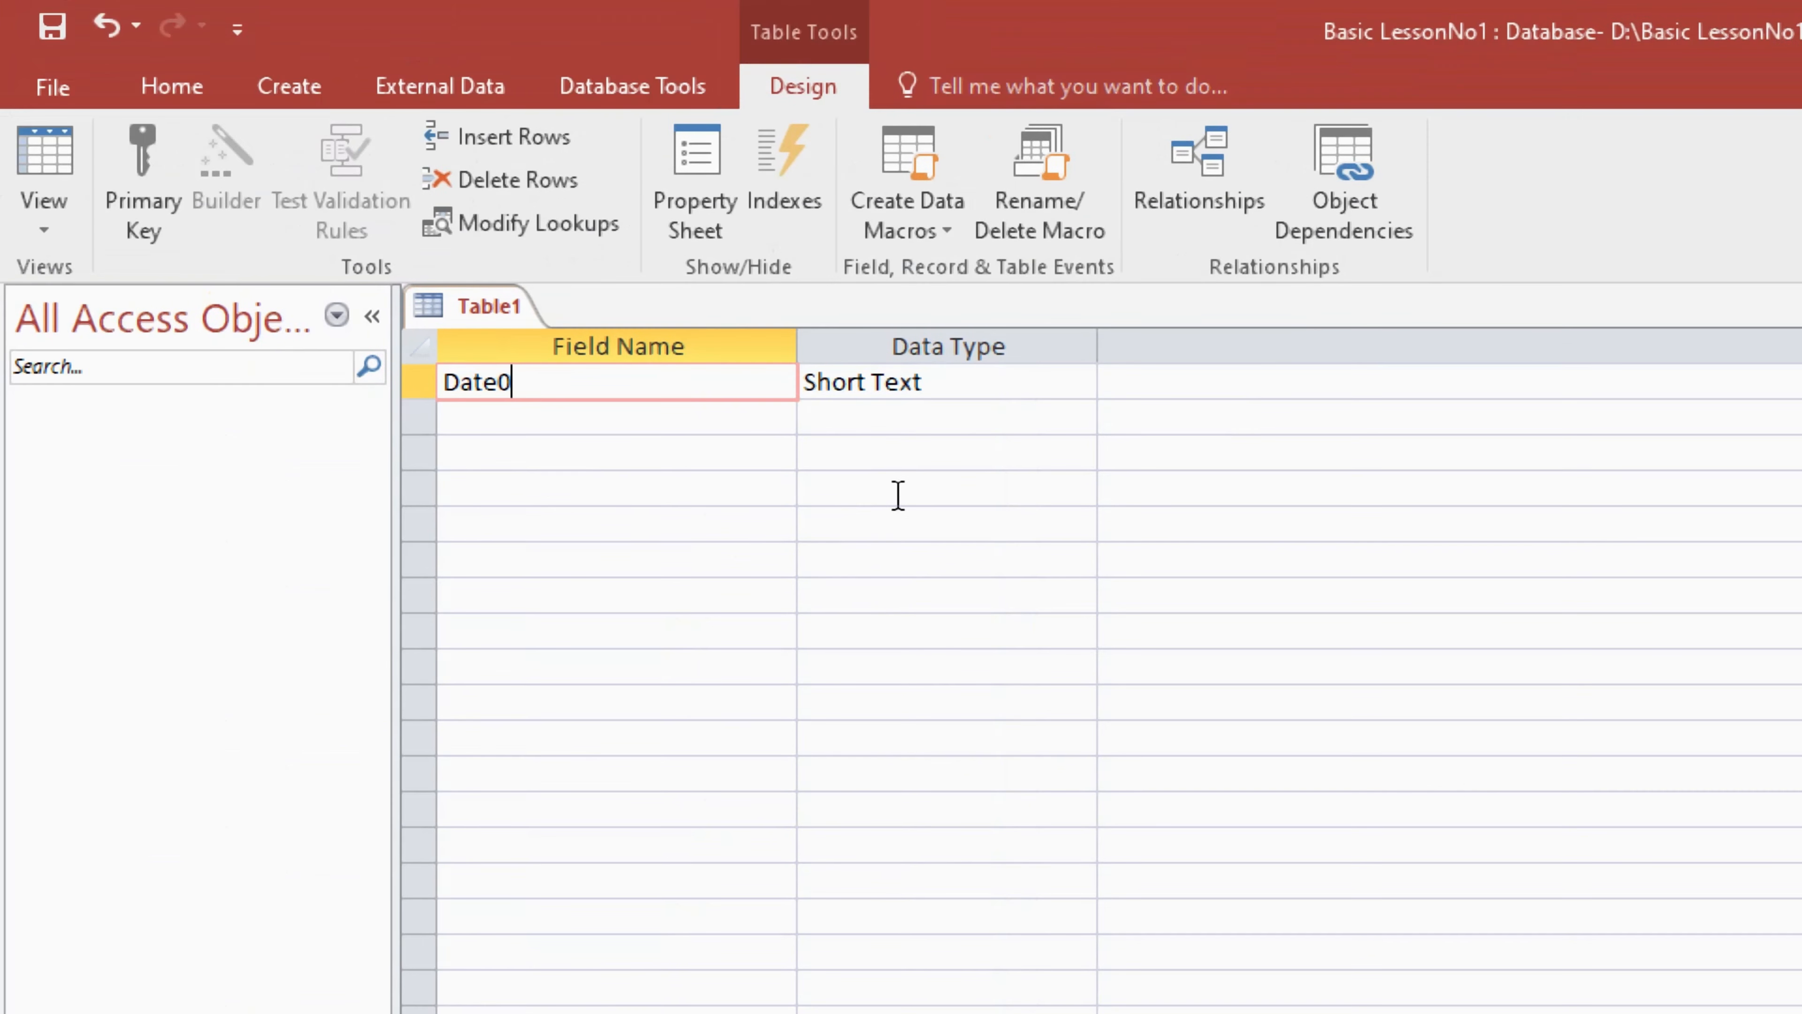
{"action": "key", "text": "BackSpace"}
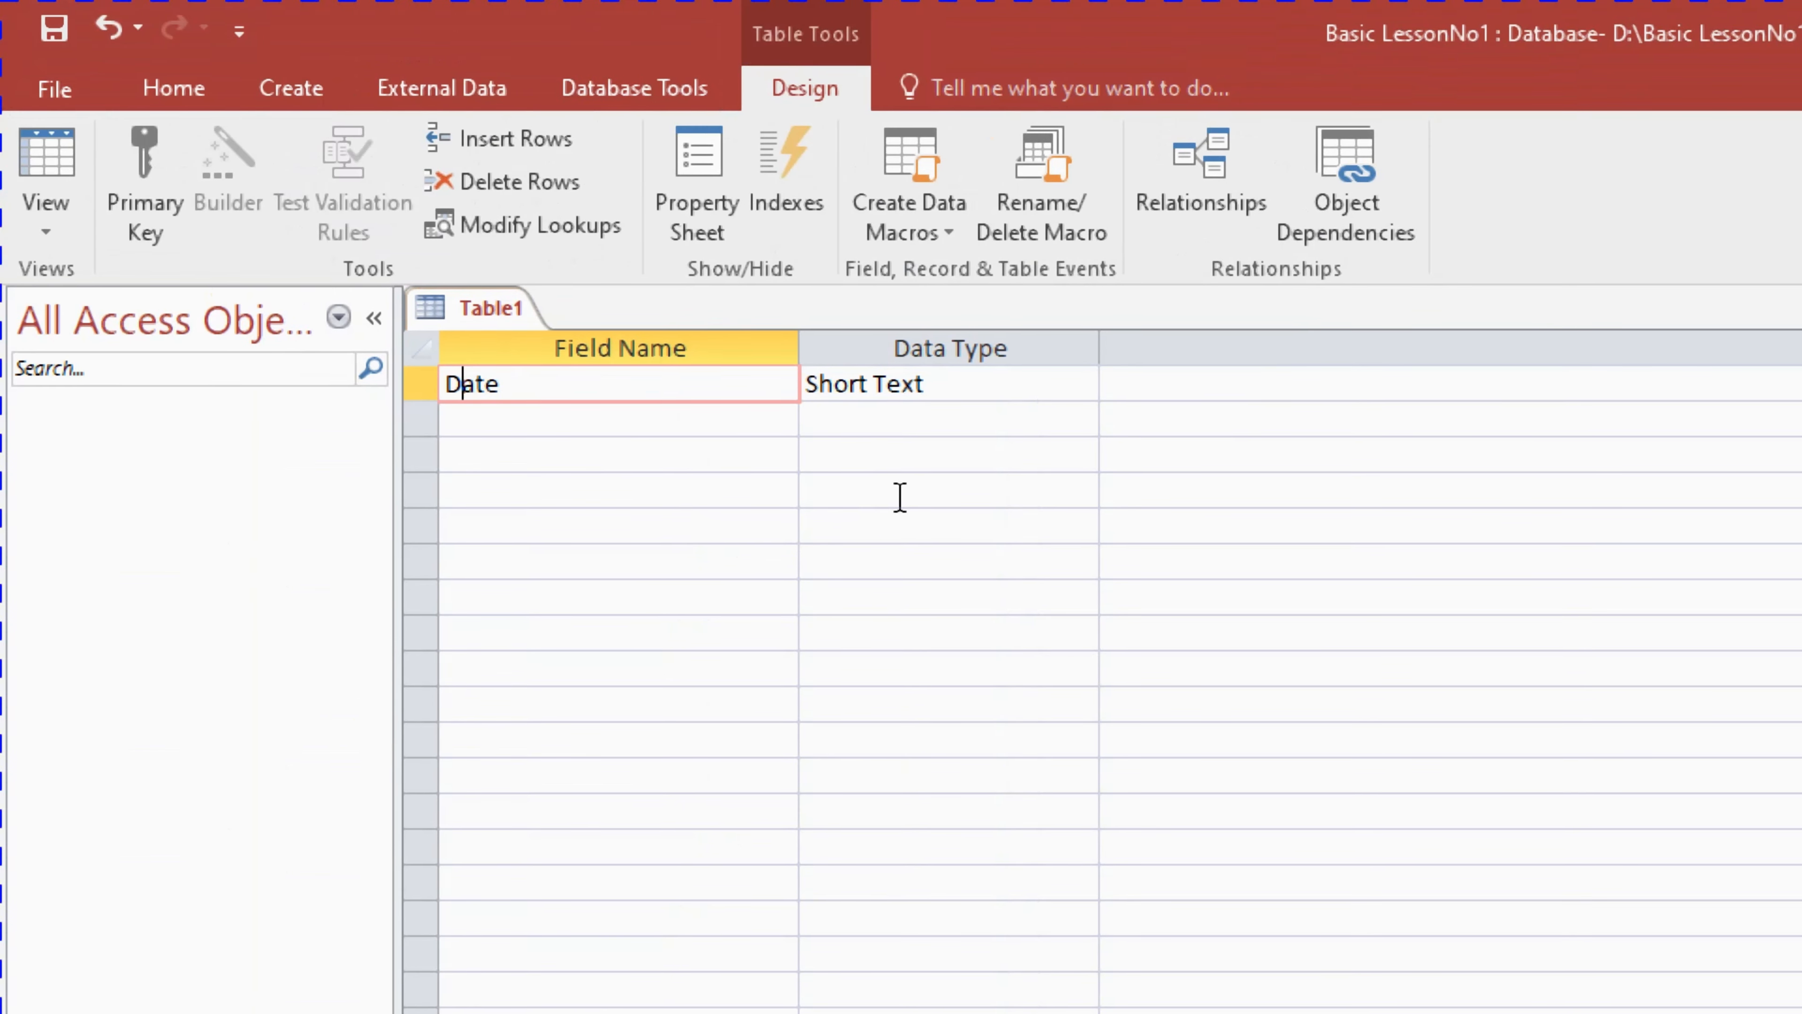
{"action": "key", "text": "Tab"}
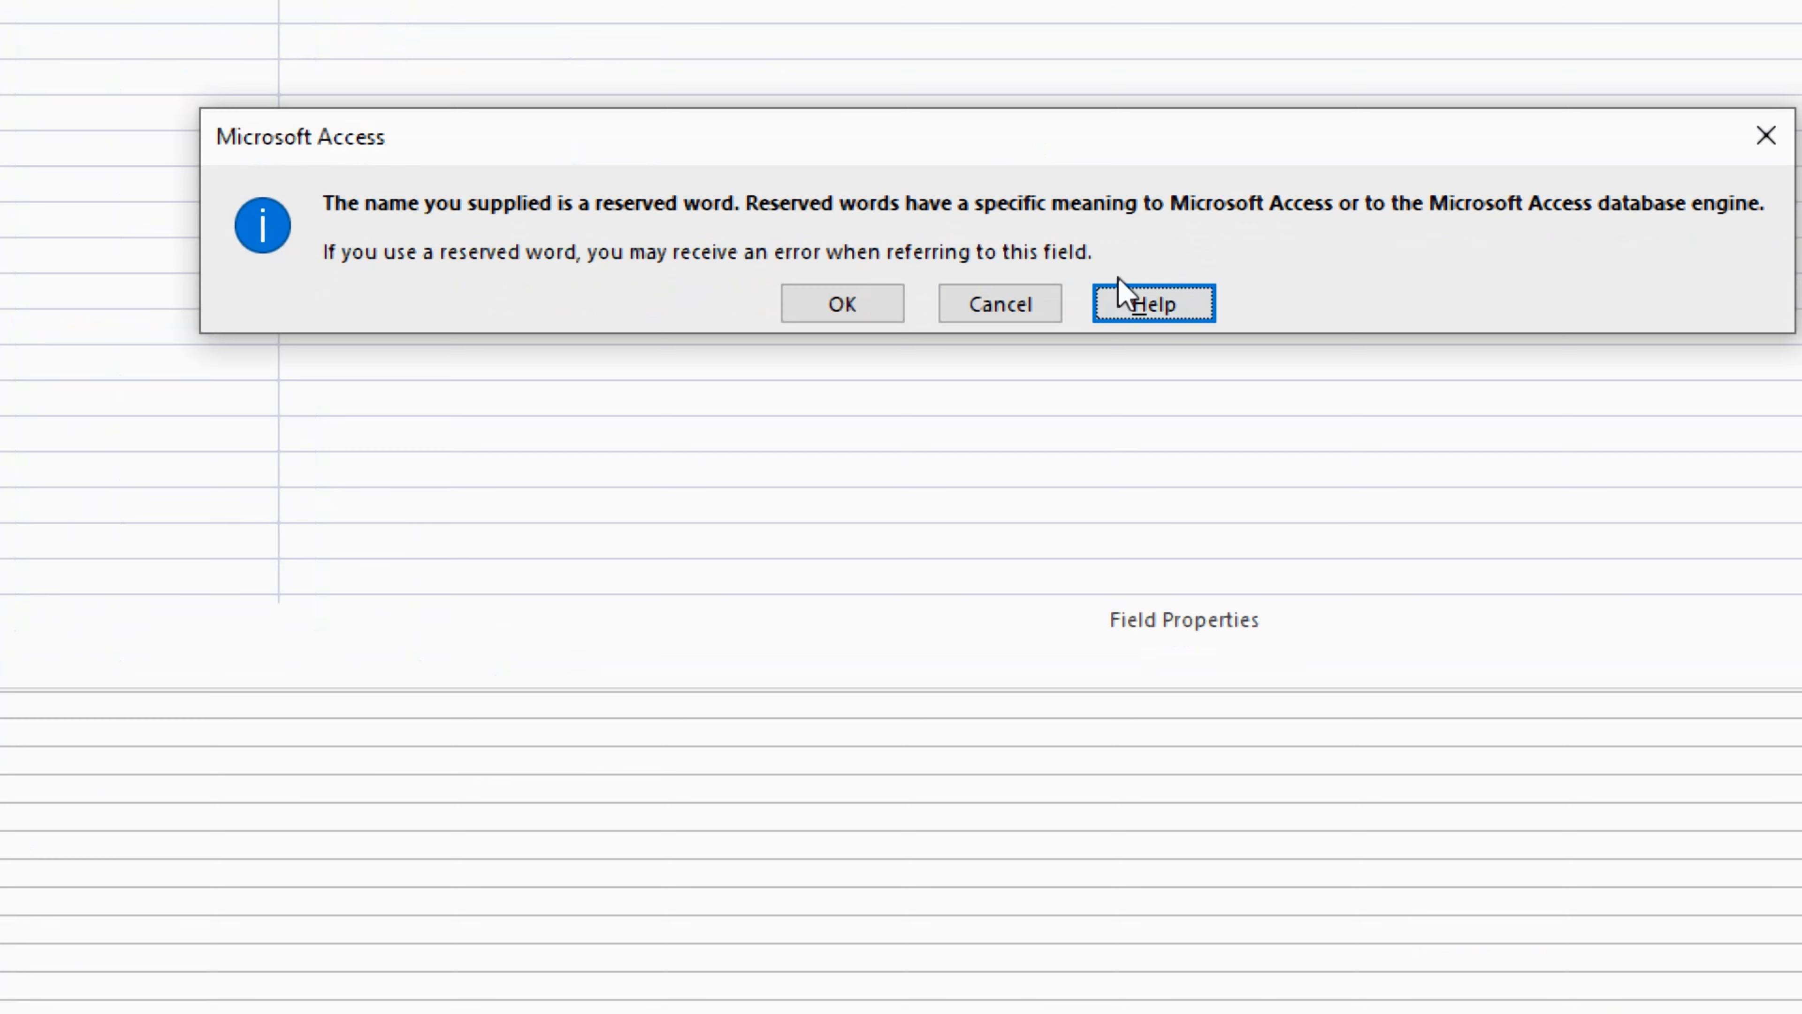
{"action": "left_click", "coordinate": [1001, 303]}
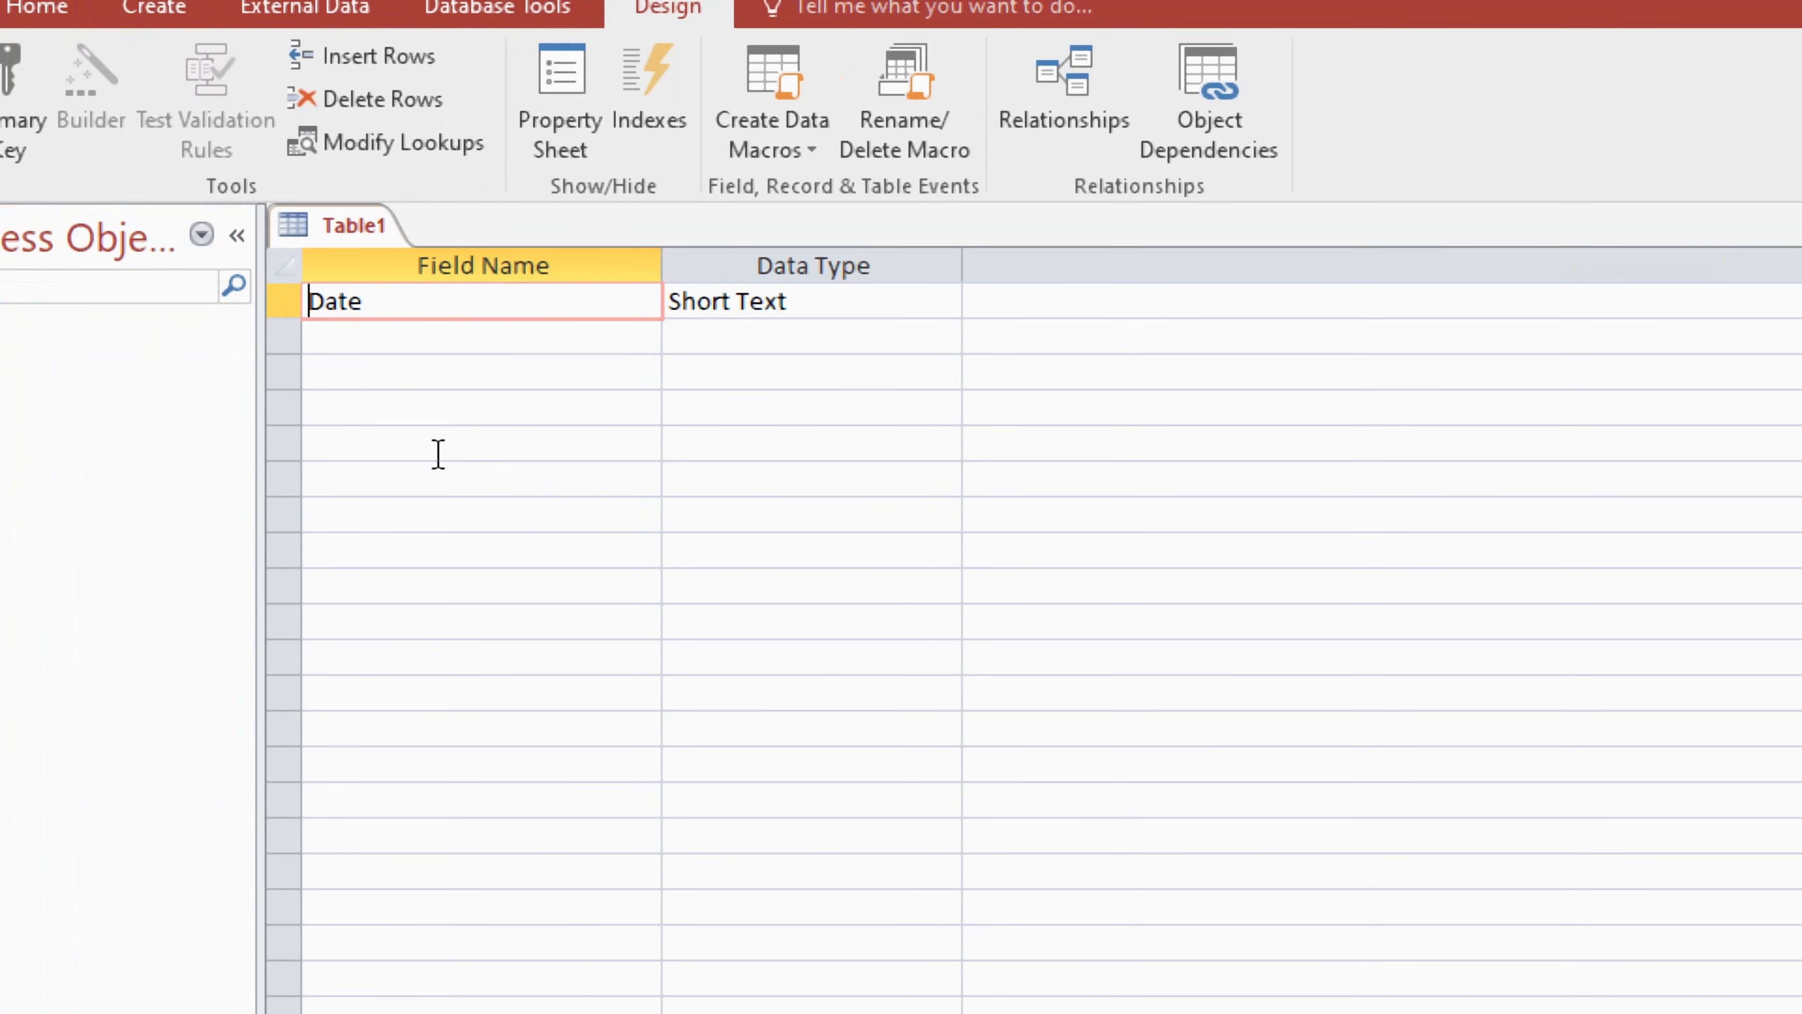
{"action": "type", "text": "E"}
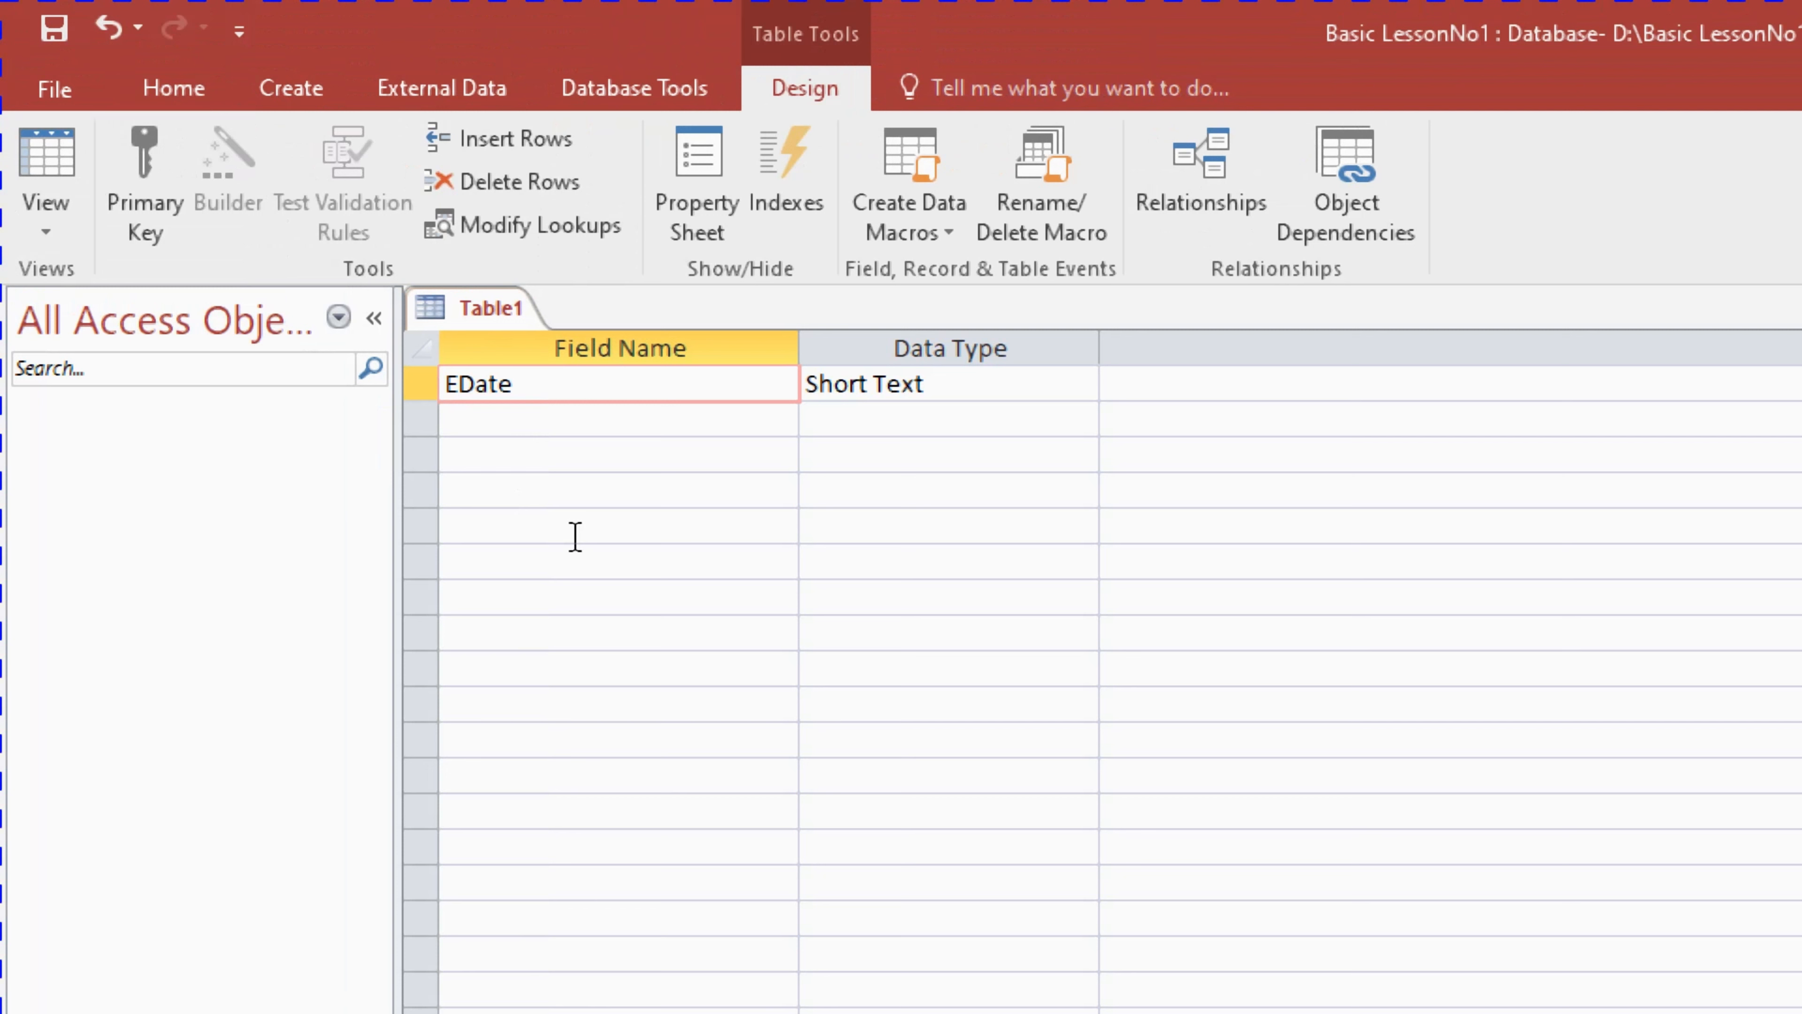
Replace the first field's name with SrNo.
{"action": "key", "text": "BackSpace"}
{"action": "key", "text": "Delete"}
{"action": "key", "text": "Delete"}
{"action": "key", "text": "Delete"}
{"action": "key", "text": "Delete"}
{"action": "type", "text": "SrNo"}
{"action": "key", "text": "Left"}
{"action": "key", "text": "Left"}
{"action": "key", "text": "Right"}
{"action": "key", "text": "Right"}
{"action": "key", "text": "Left"}
{"action": "key", "text": "Left"}
{"action": "key", "text": "Left"}
{"action": "key", "text": "Delete"}
{"action": "key", "text": "Left"}
{"action": "key", "text": "Left"}
{"action": "type", "text": "_"}
{"action": "key", "text": "BackSpace"}
Set the data type of the SrNo field to AutoNumber.
{"action": "left_click", "coordinate": [982, 390]}
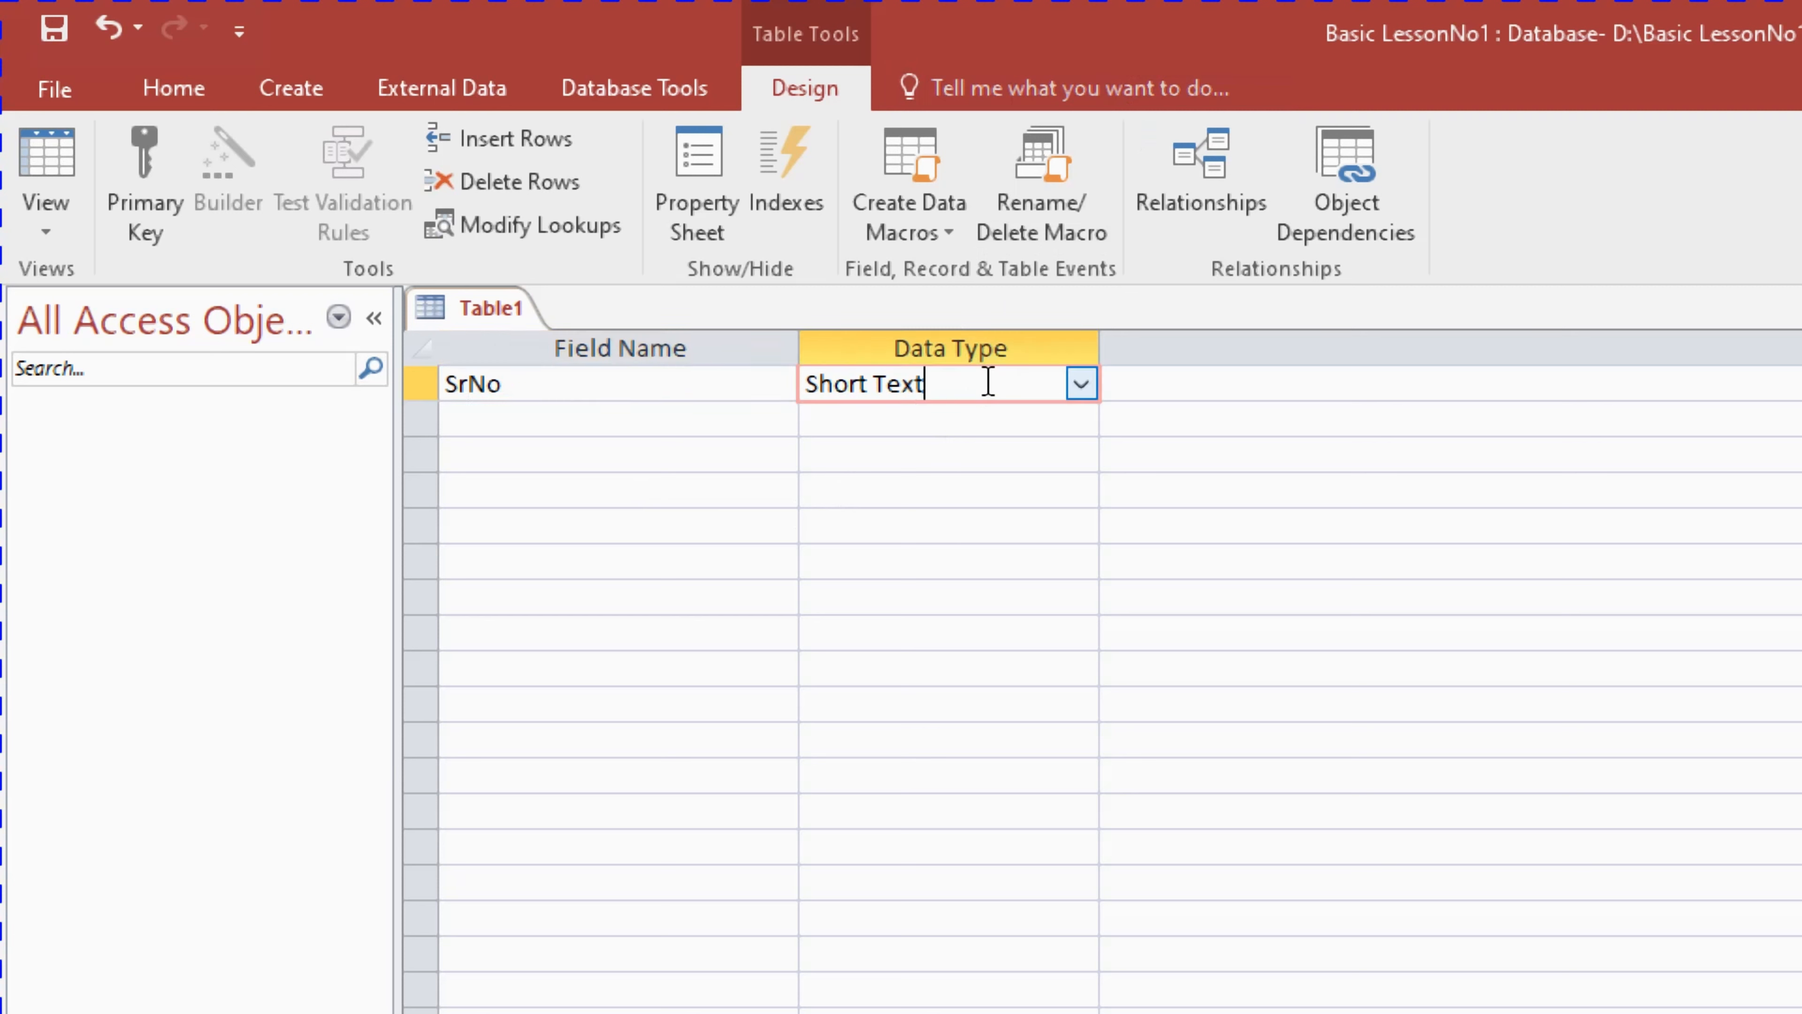
{"action": "left_click", "coordinate": [1081, 387]}
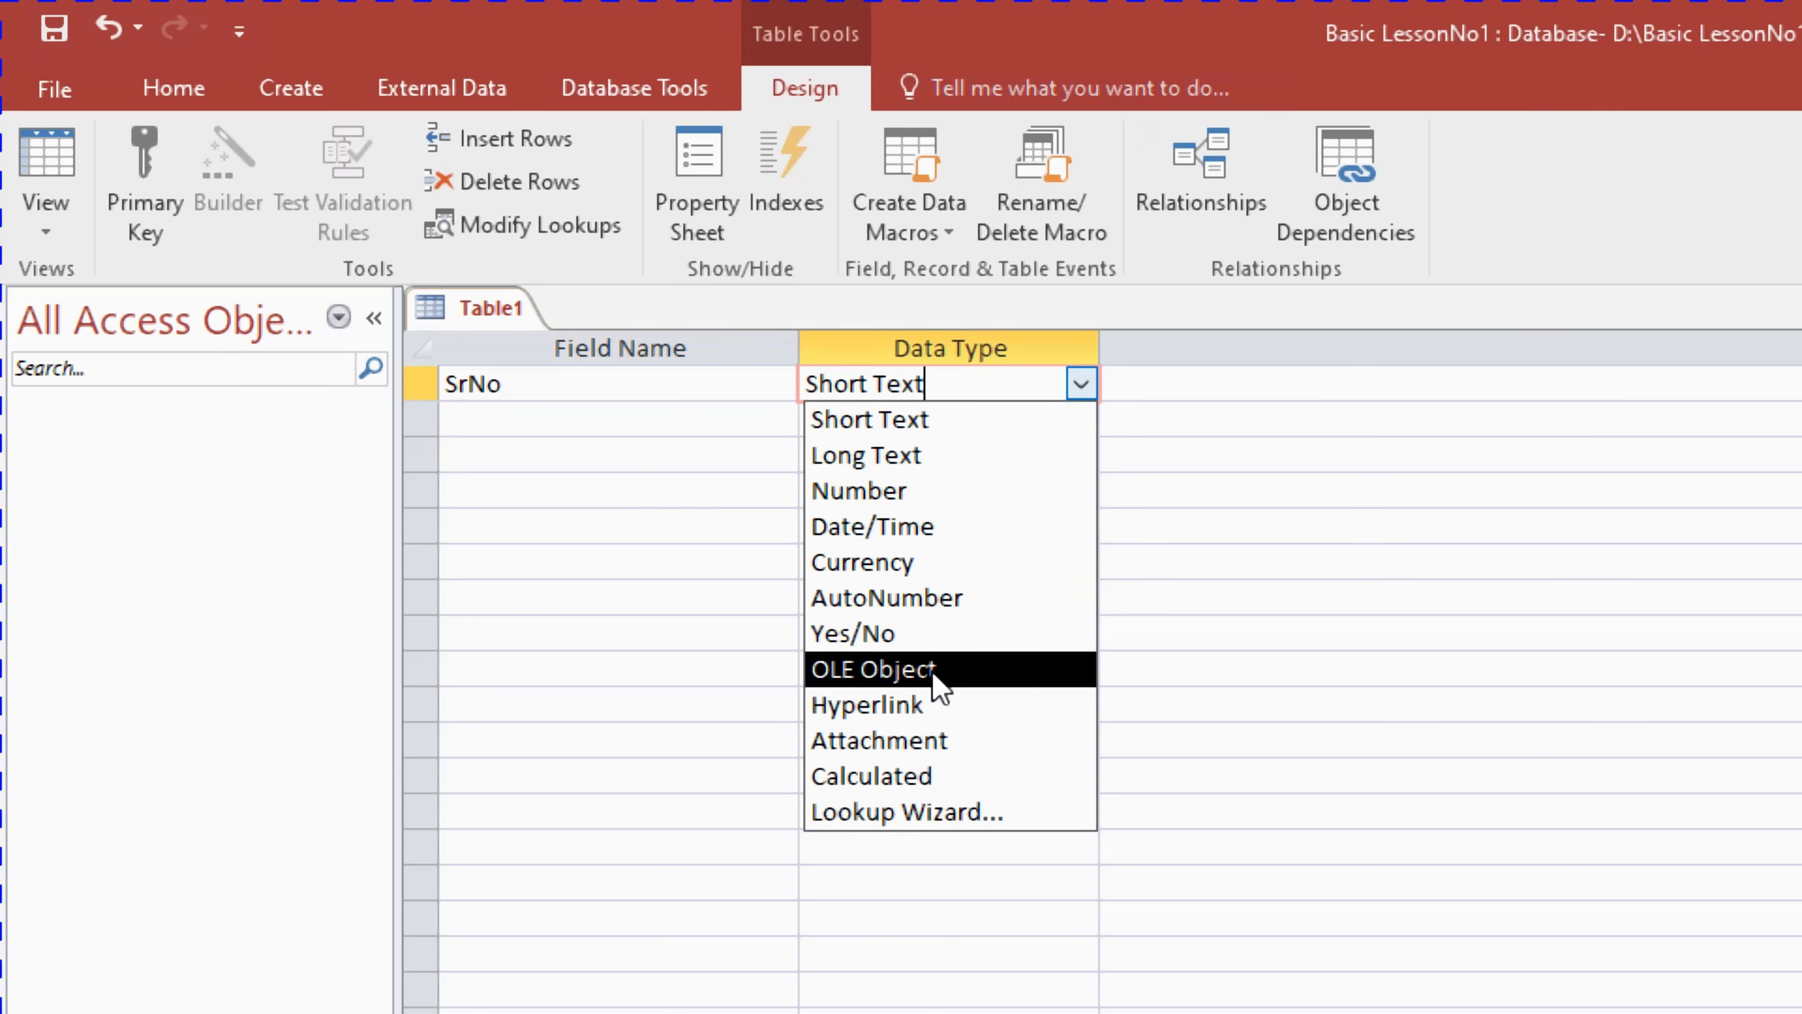
{"action": "left_click", "coordinate": [1337, 479]}
{"action": "left_click_drag", "start_coordinate": [918, 382], "coordinate": [783, 364]}
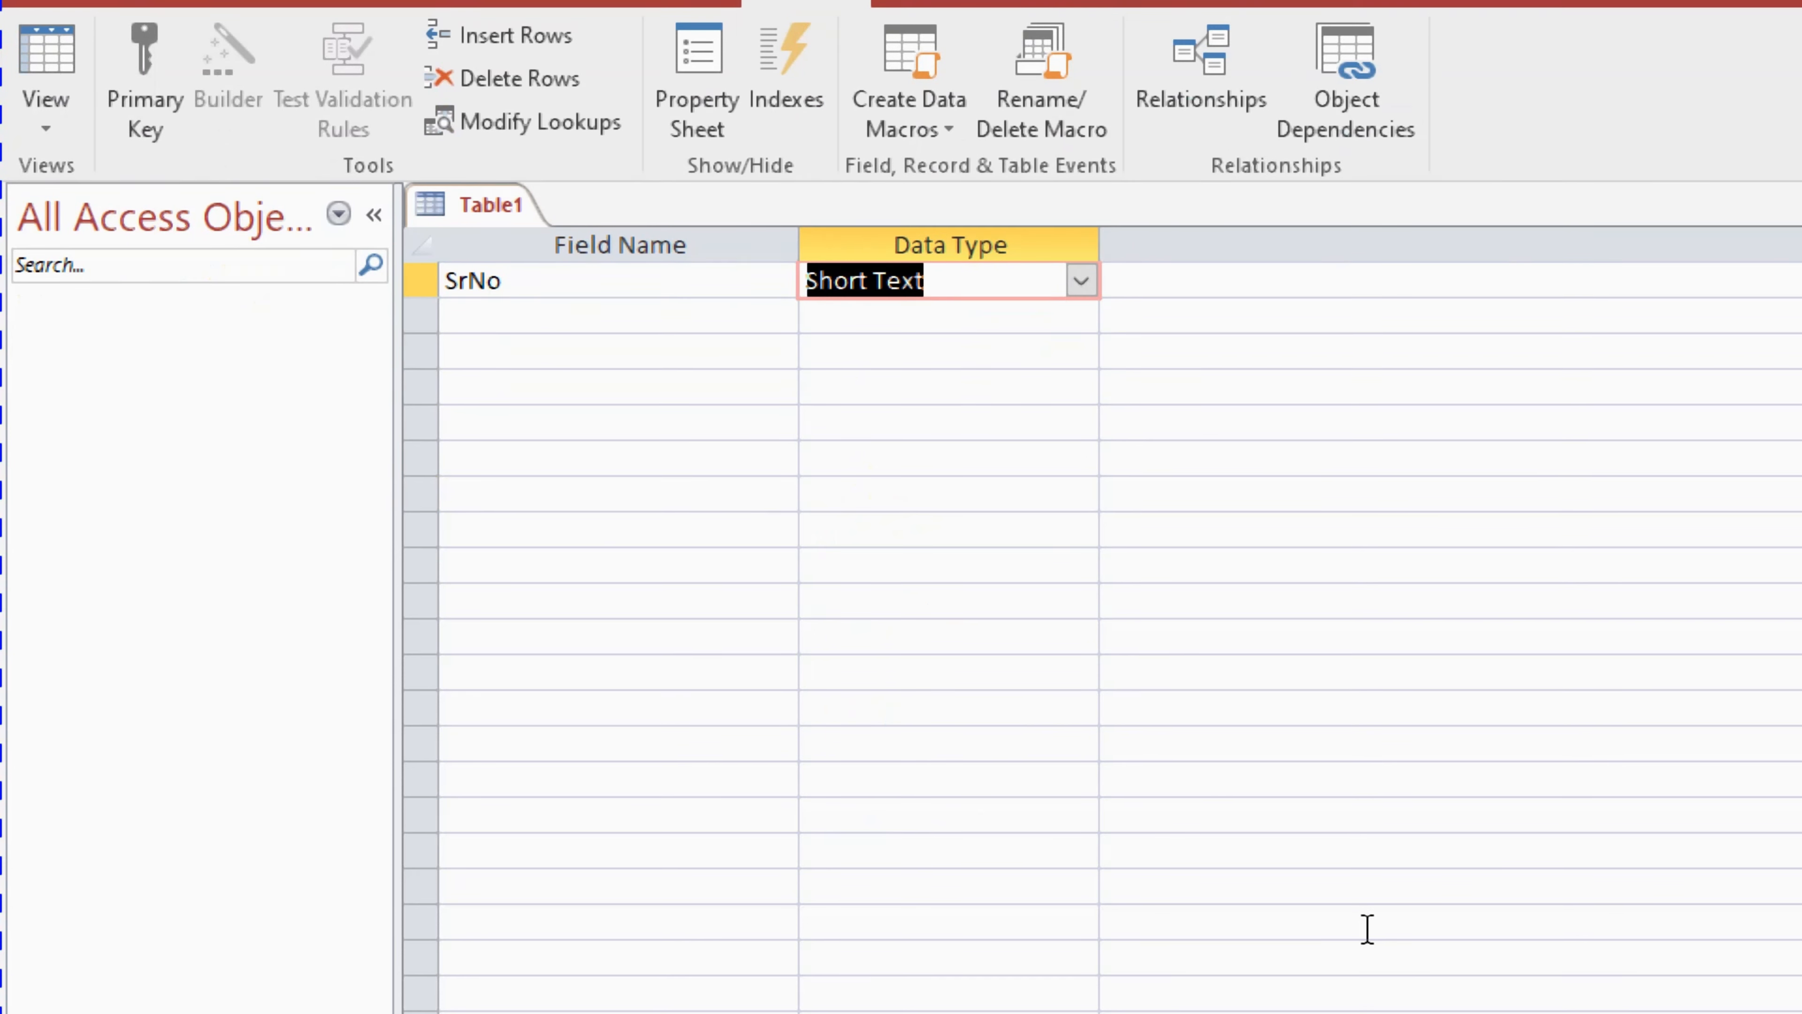
{"action": "type", "text": "autoNumber"}
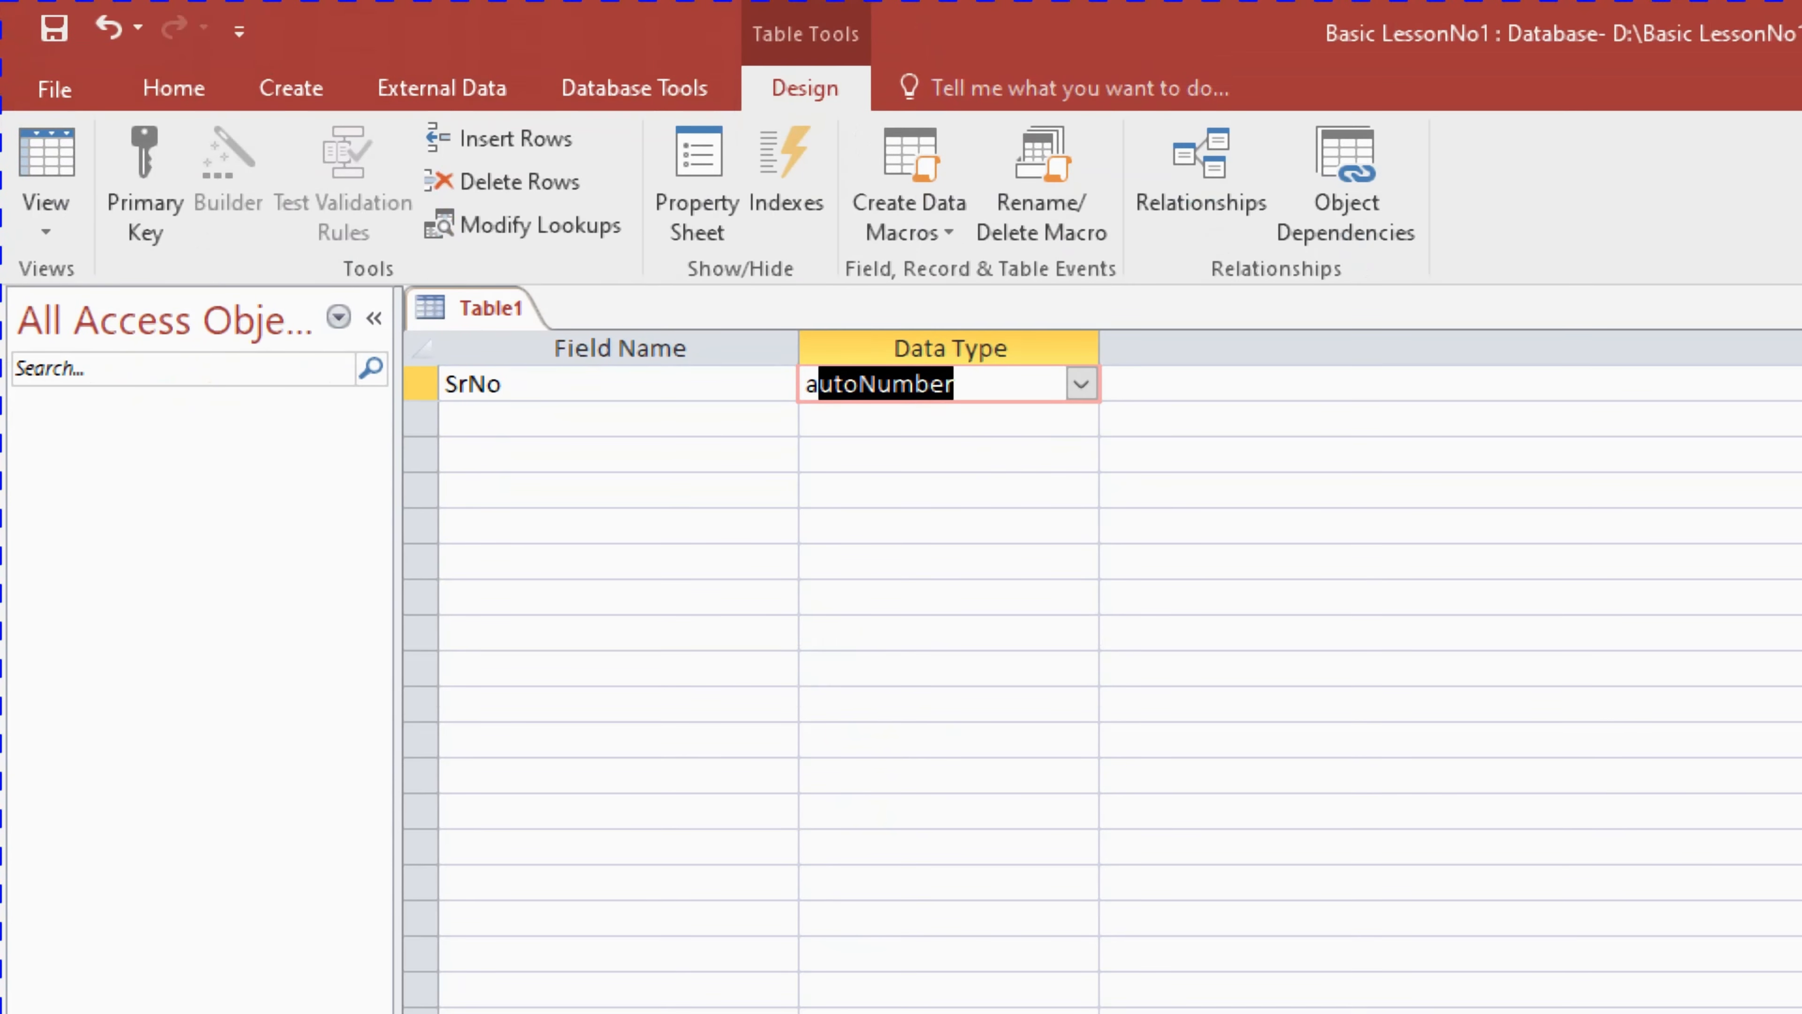
{"action": "left_click", "coordinate": [1199, 386]}
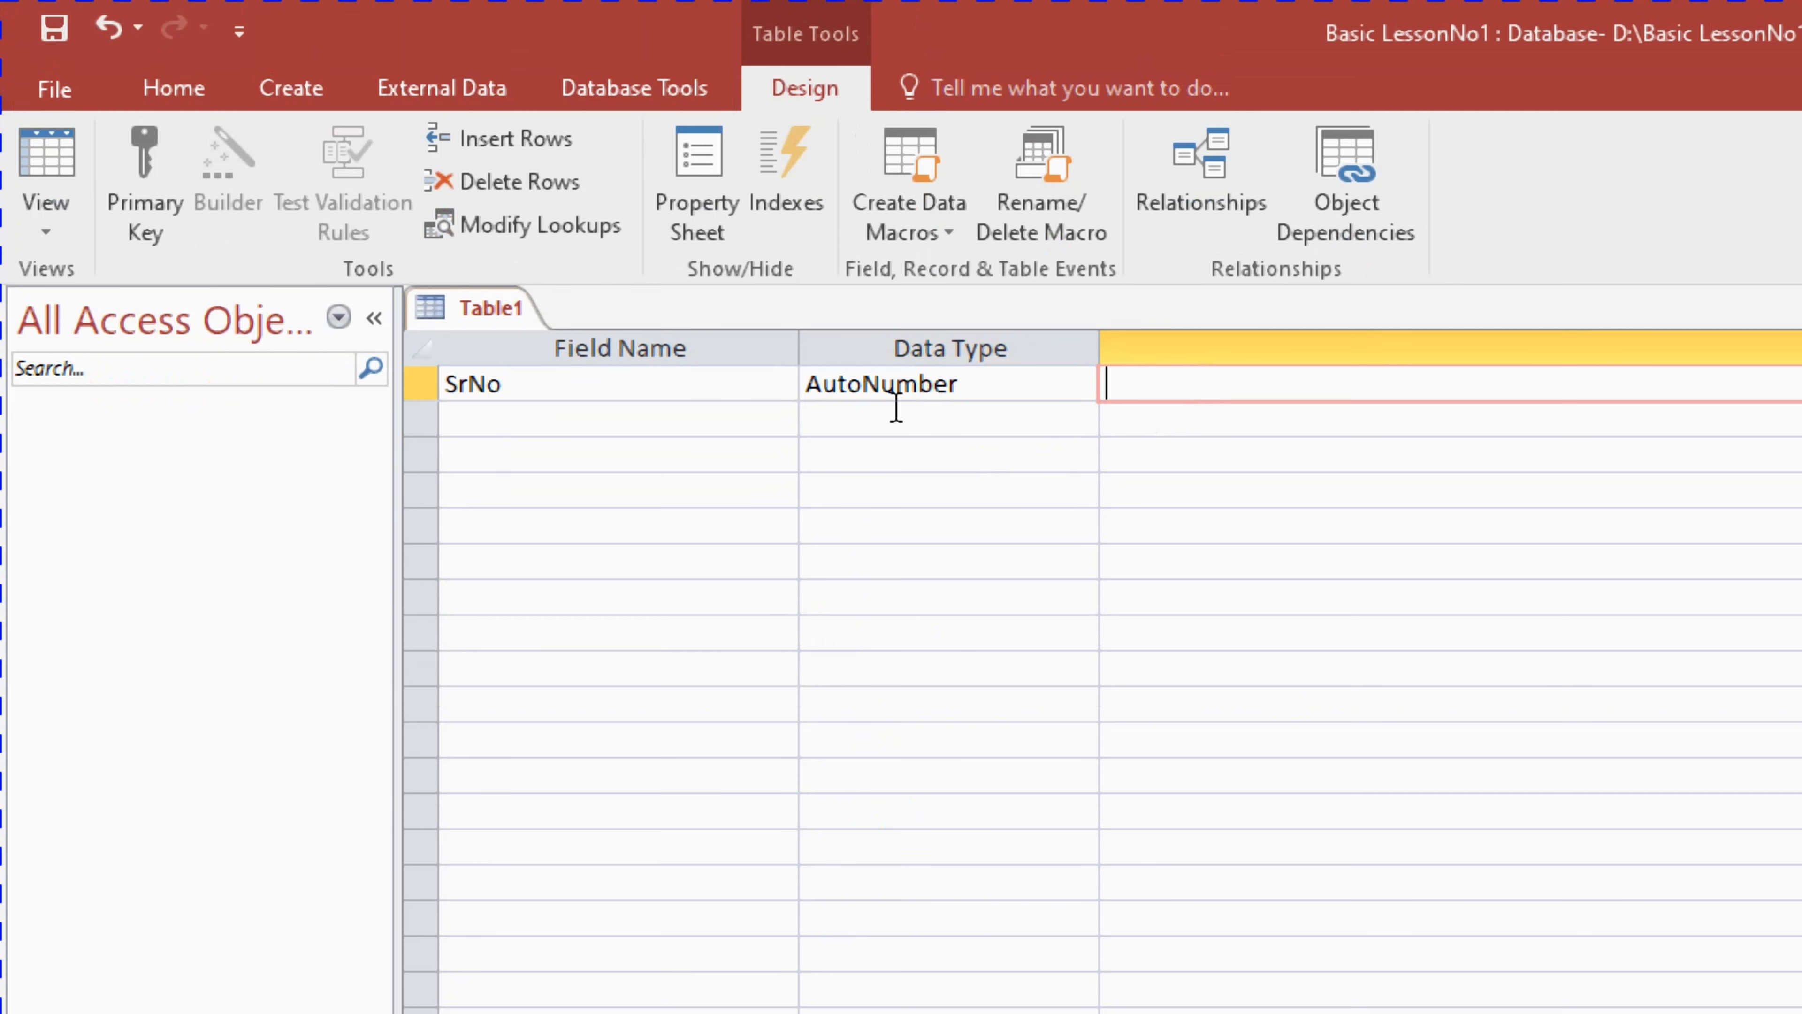
{"action": "left_click", "coordinate": [954, 383]}
Add a second field named EDate with the Date/Time data type.
{"action": "left_click", "coordinate": [577, 415]}
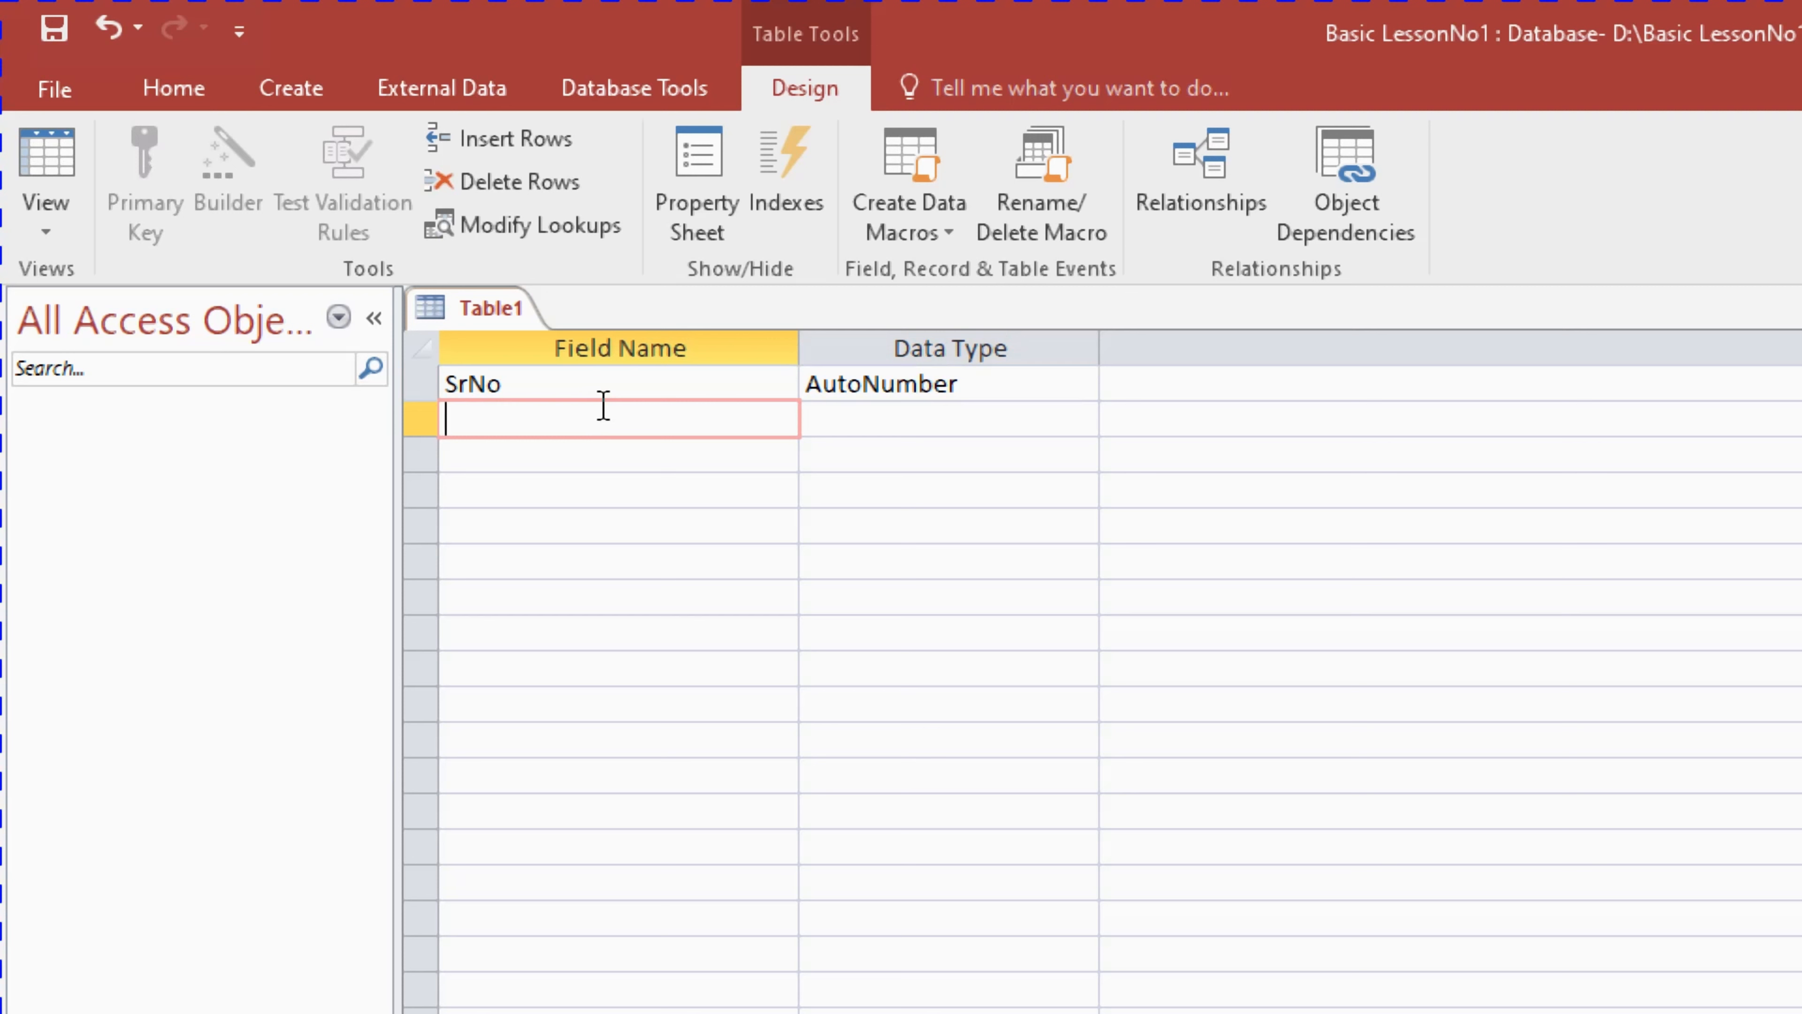
{"action": "type", "text": "EDate"}
{"action": "key", "text": "Tab"}
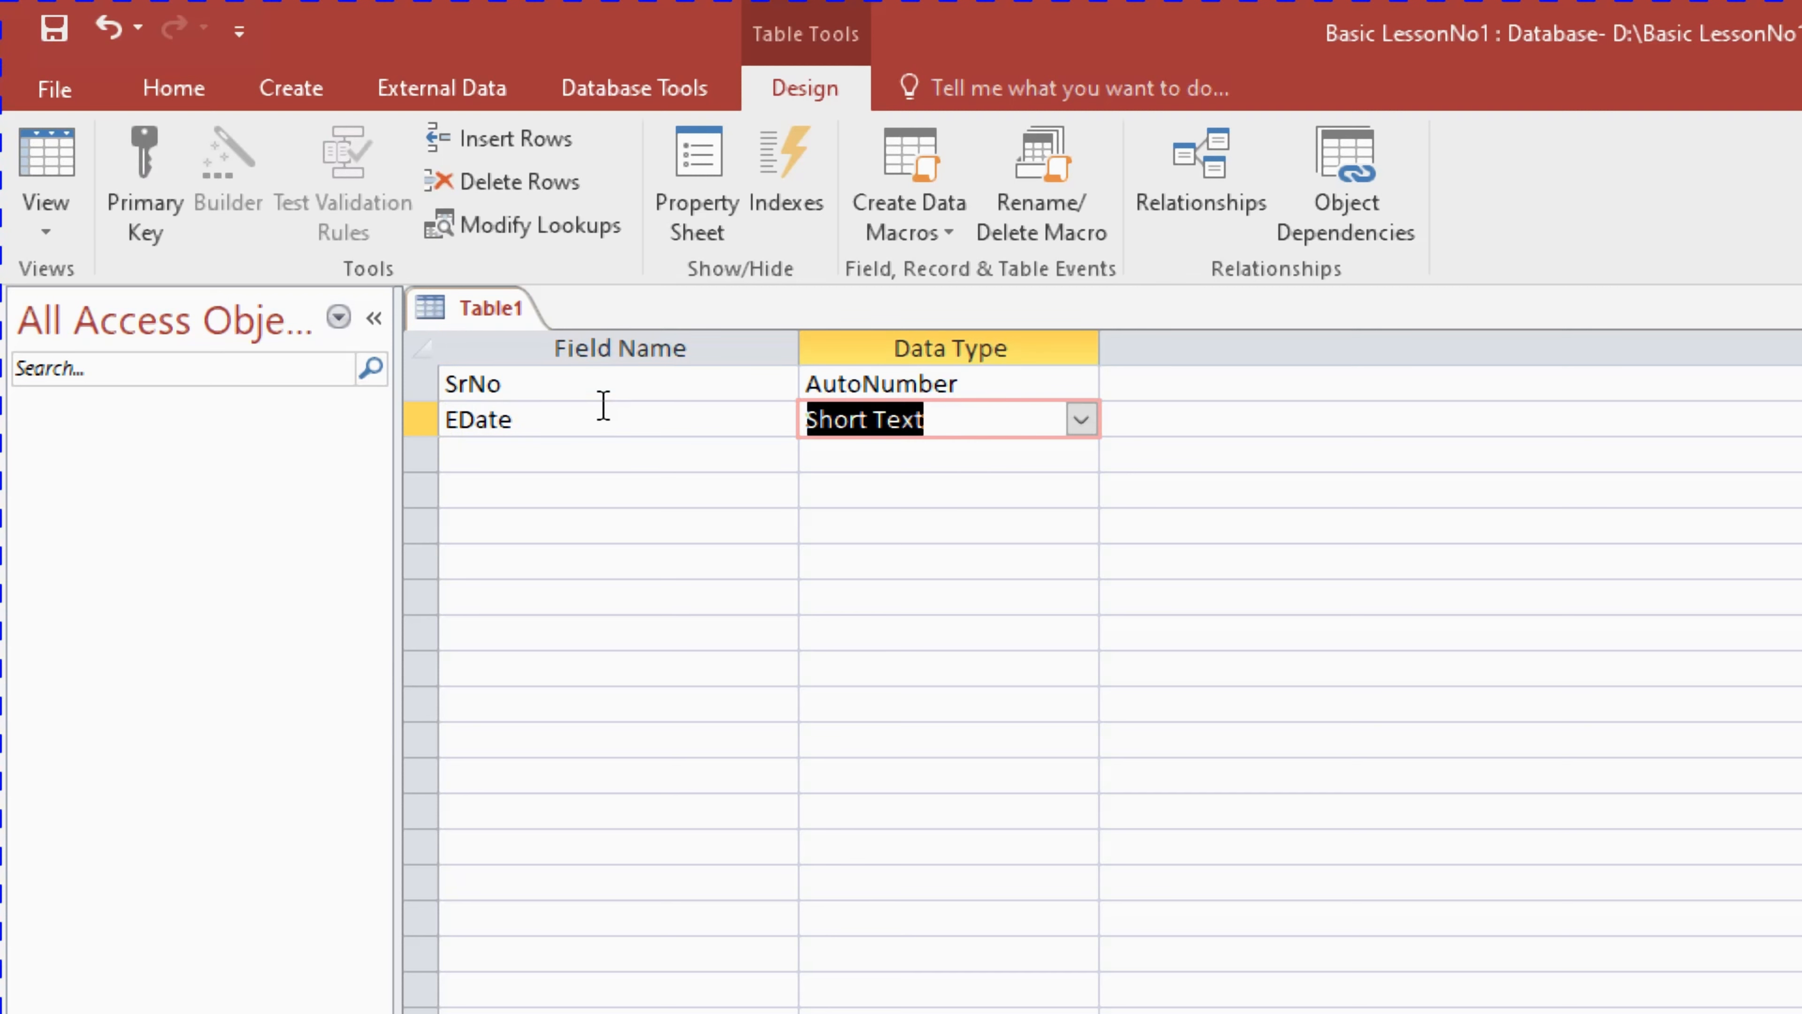
{"action": "type", "text": "date/Time"}
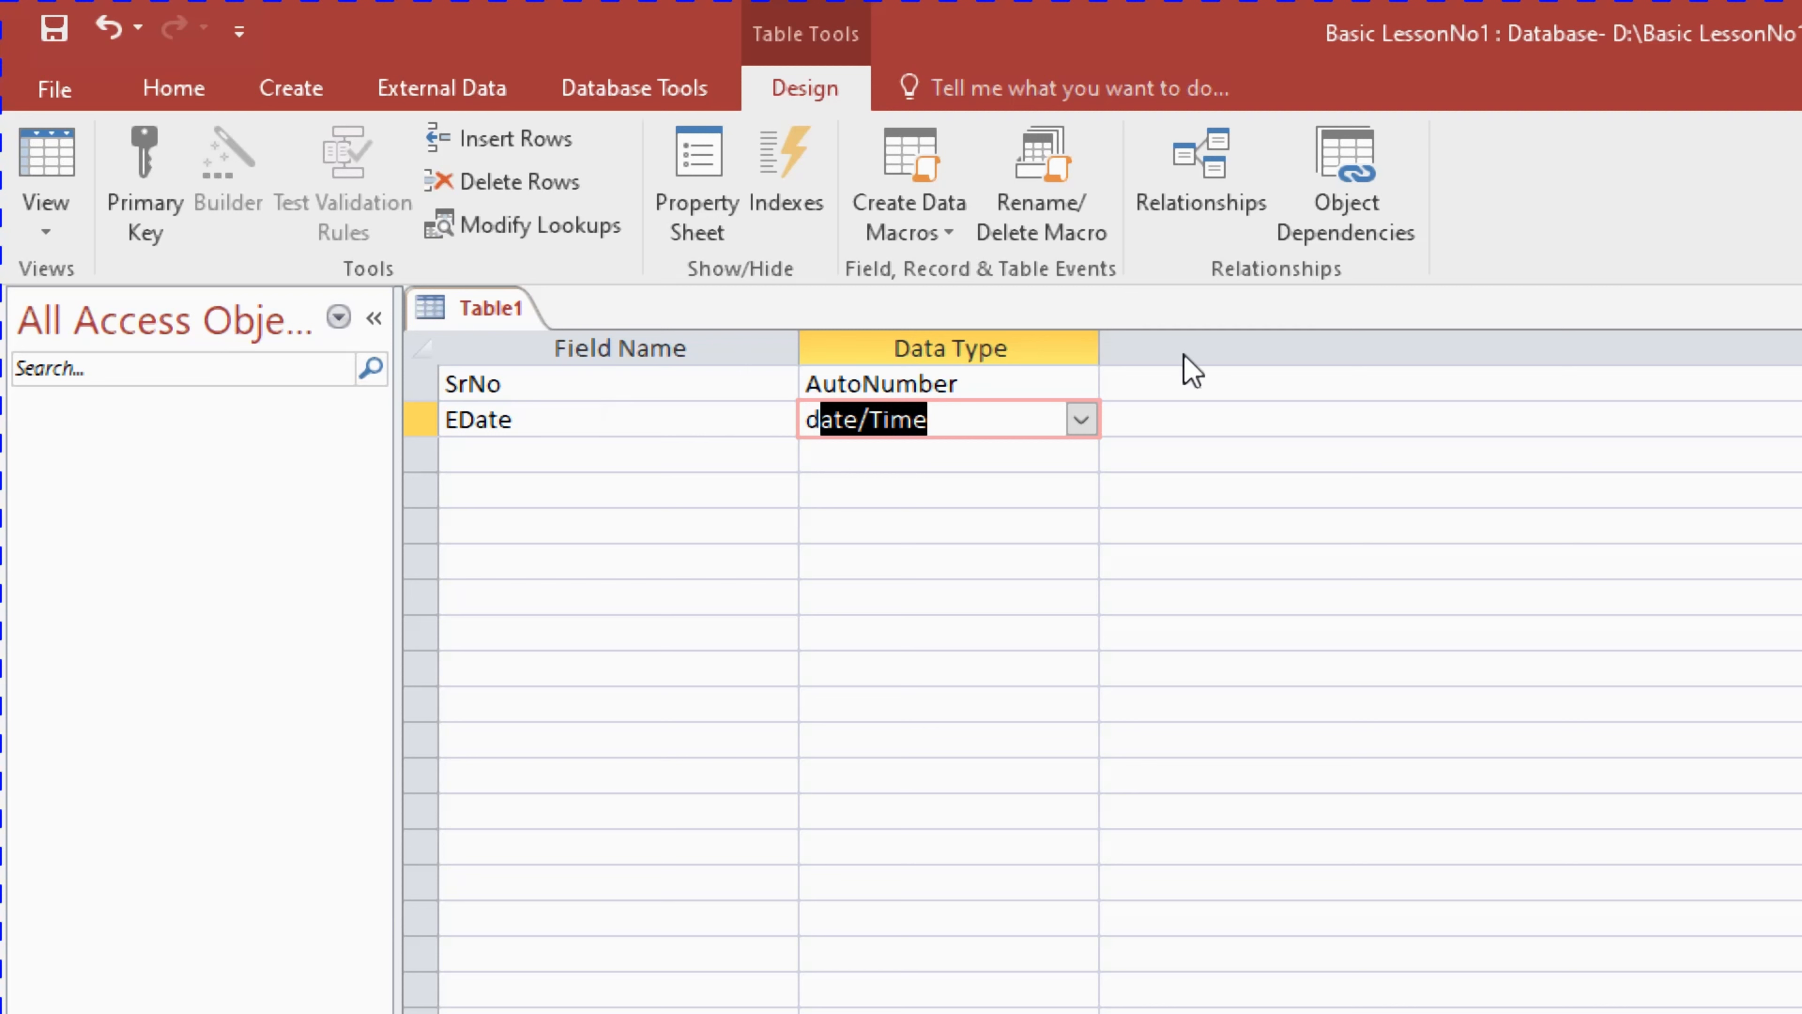
{"action": "left_click", "coordinate": [1170, 418]}
{"action": "left_click", "coordinate": [1003, 426]}
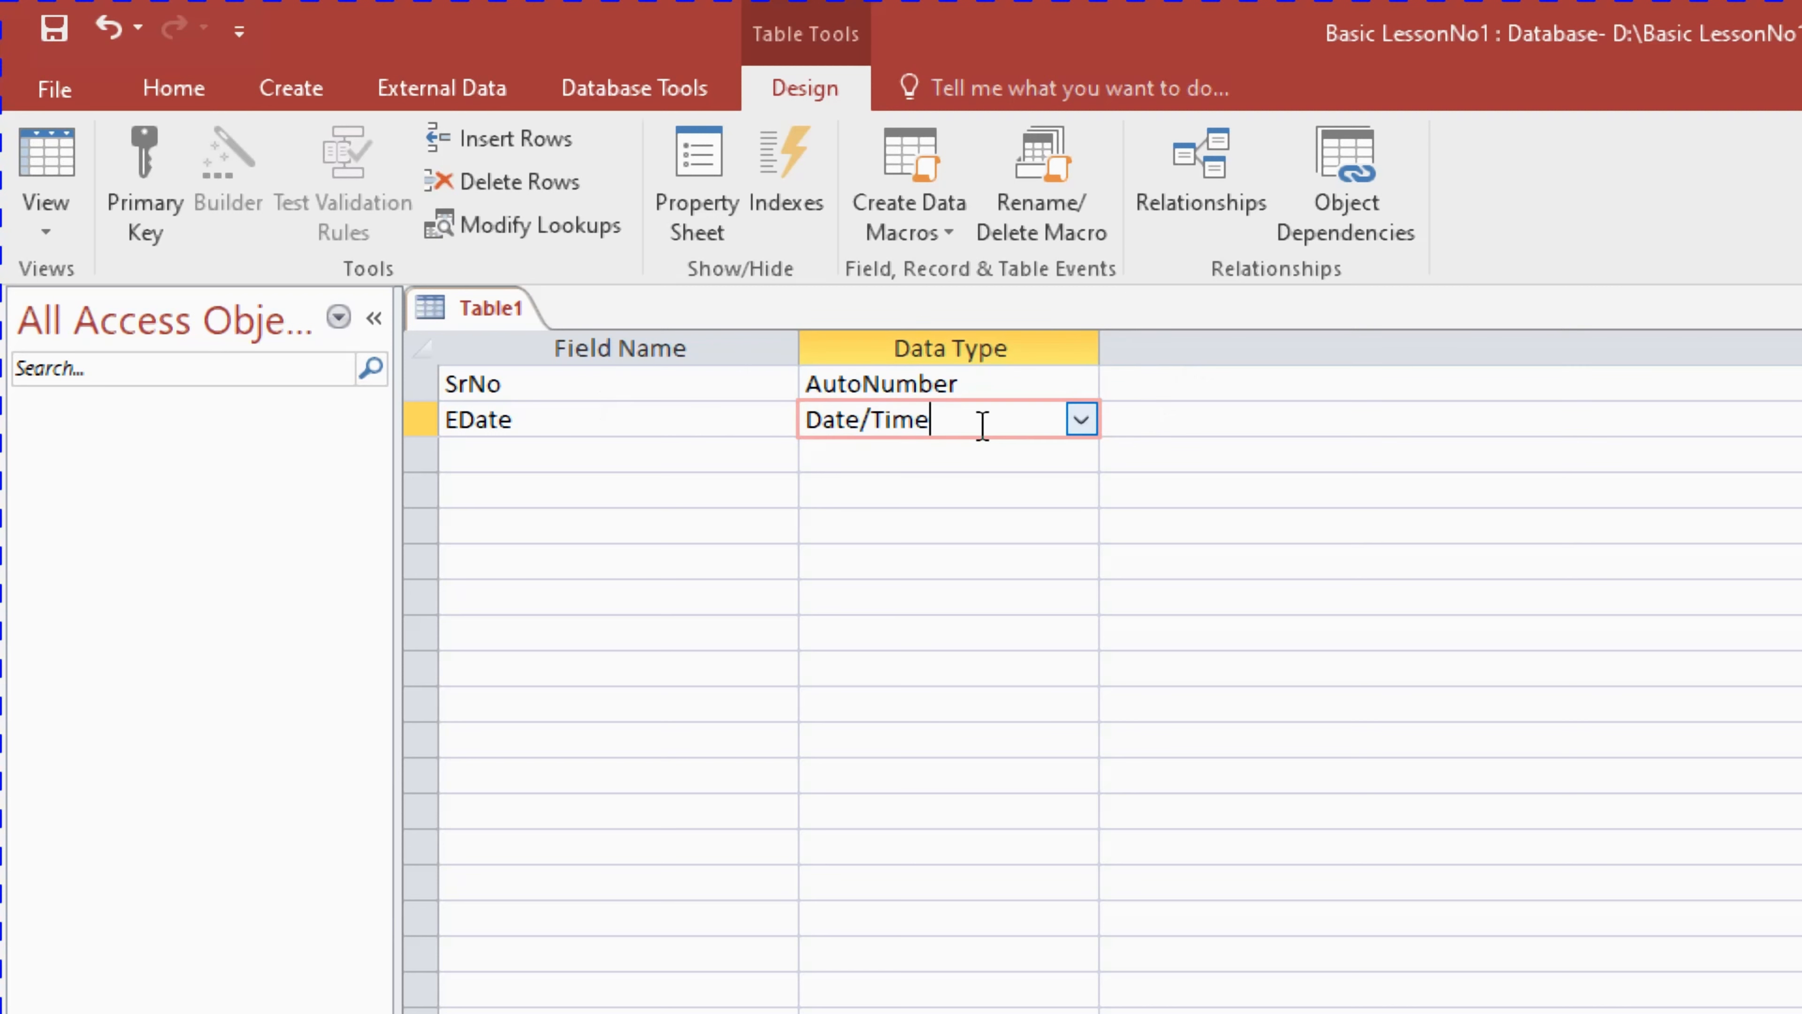
Set the Format property of the EDate field to Short Date.
{"action": "left_click", "coordinate": [631, 386]}
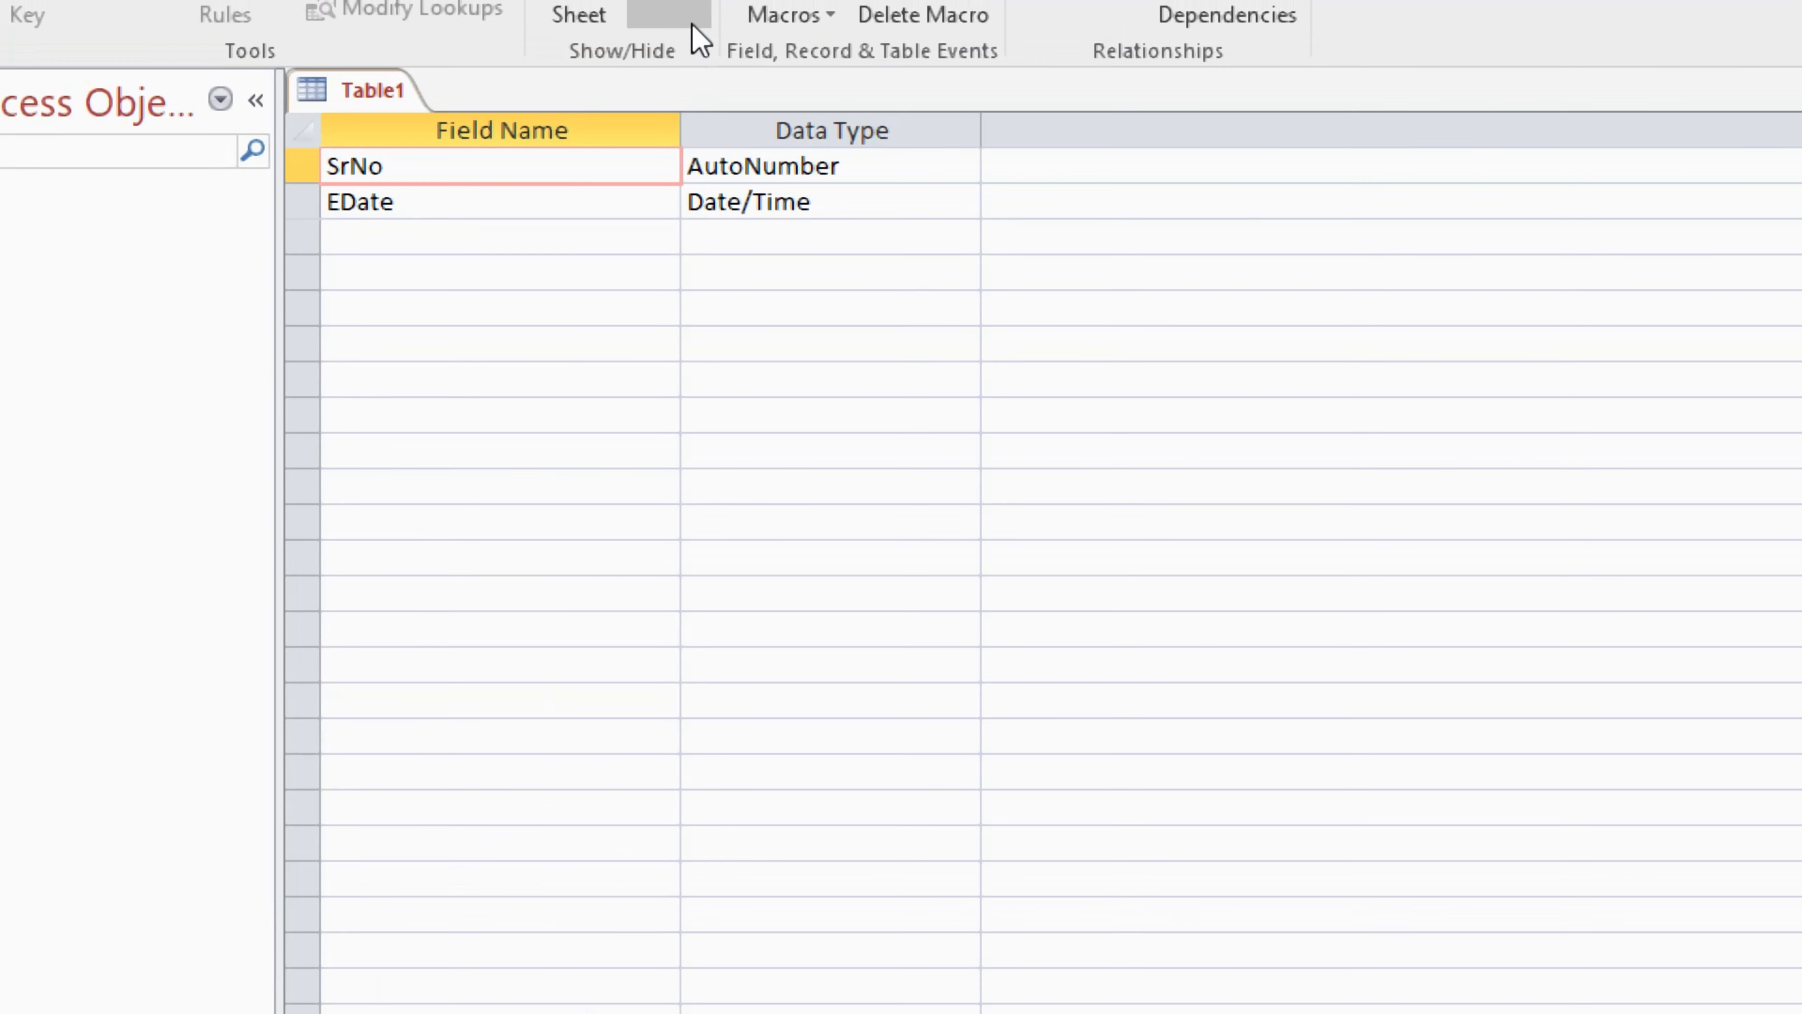
{"action": "left_click", "coordinate": [452, 199]}
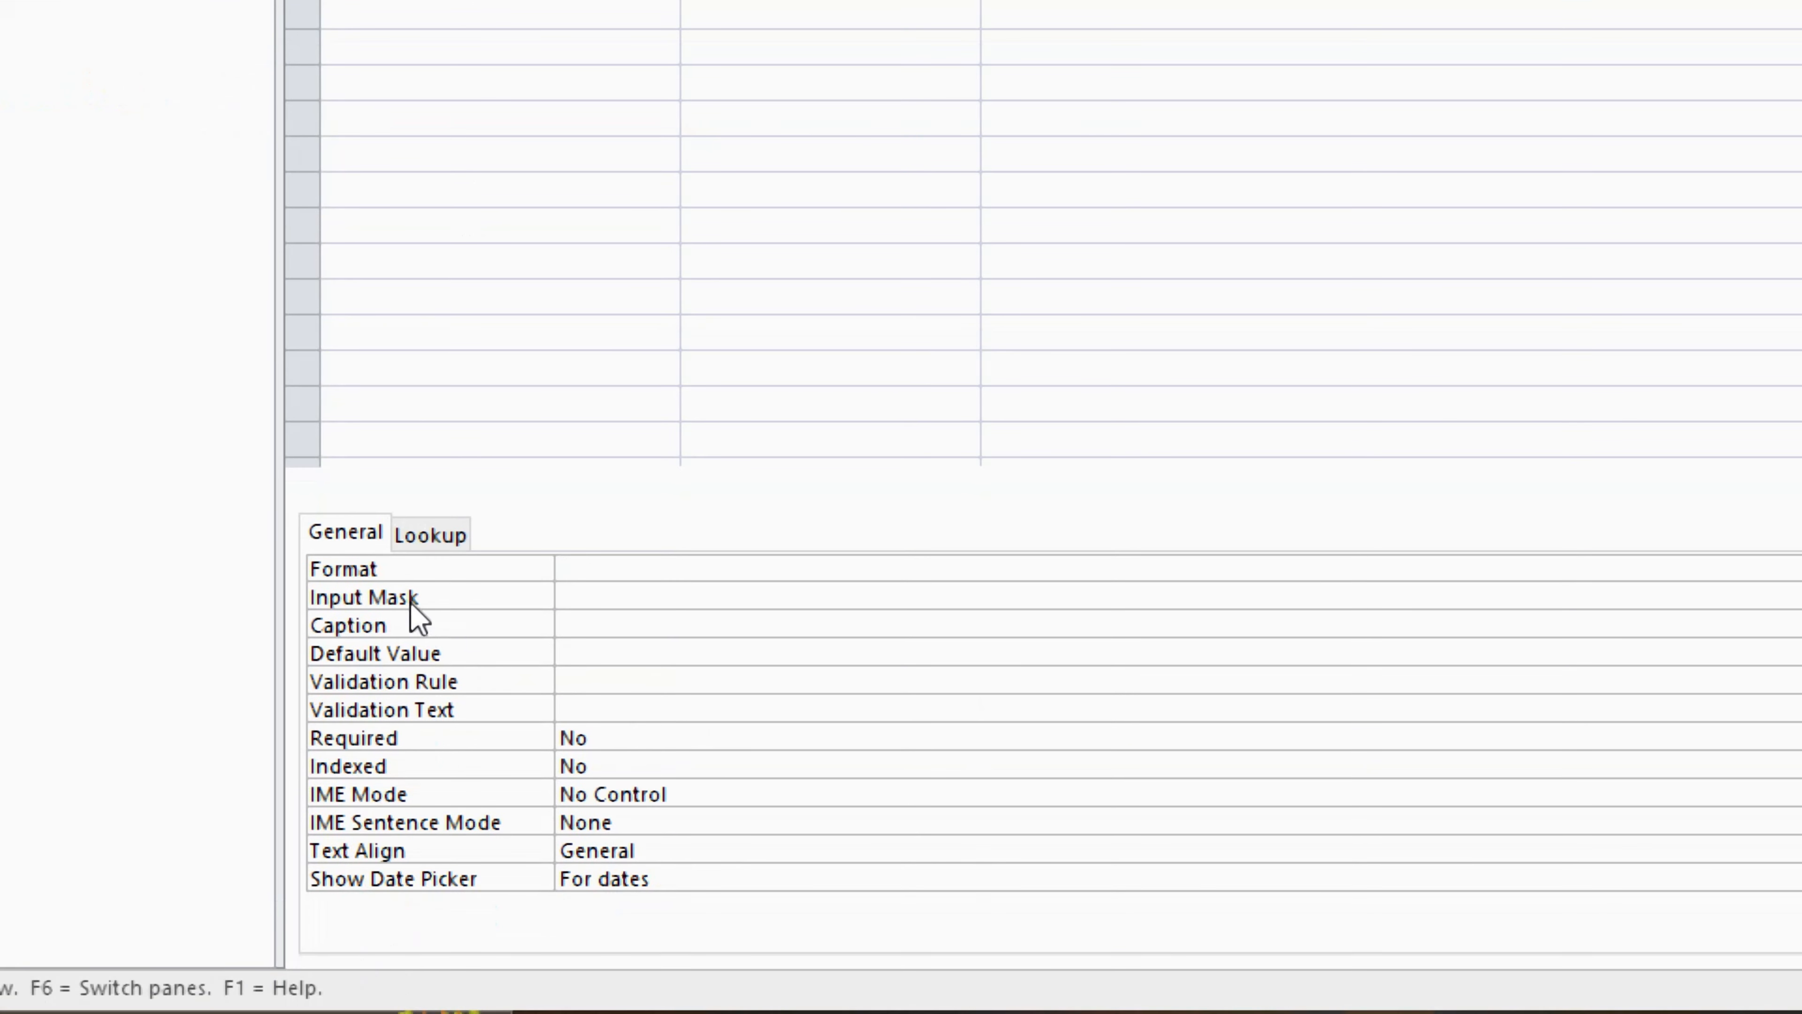
{"action": "left_click", "coordinate": [619, 567]}
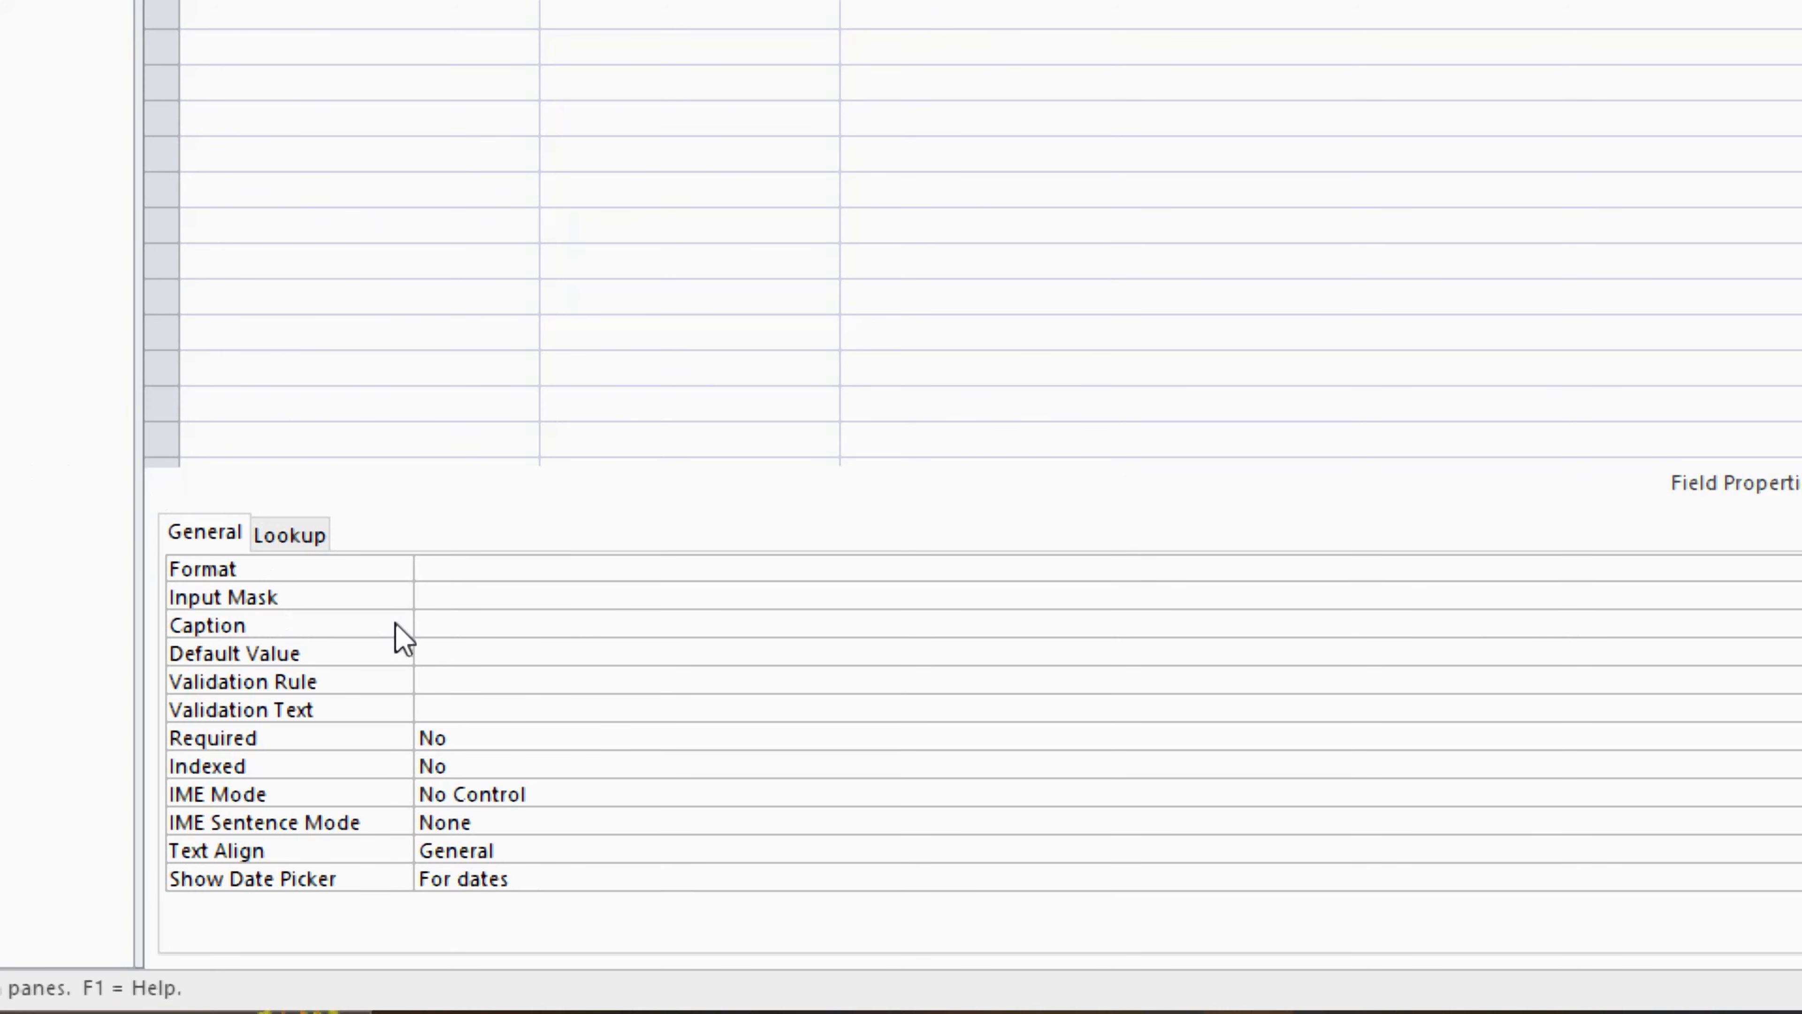
{"action": "type", "text": "short Date"}
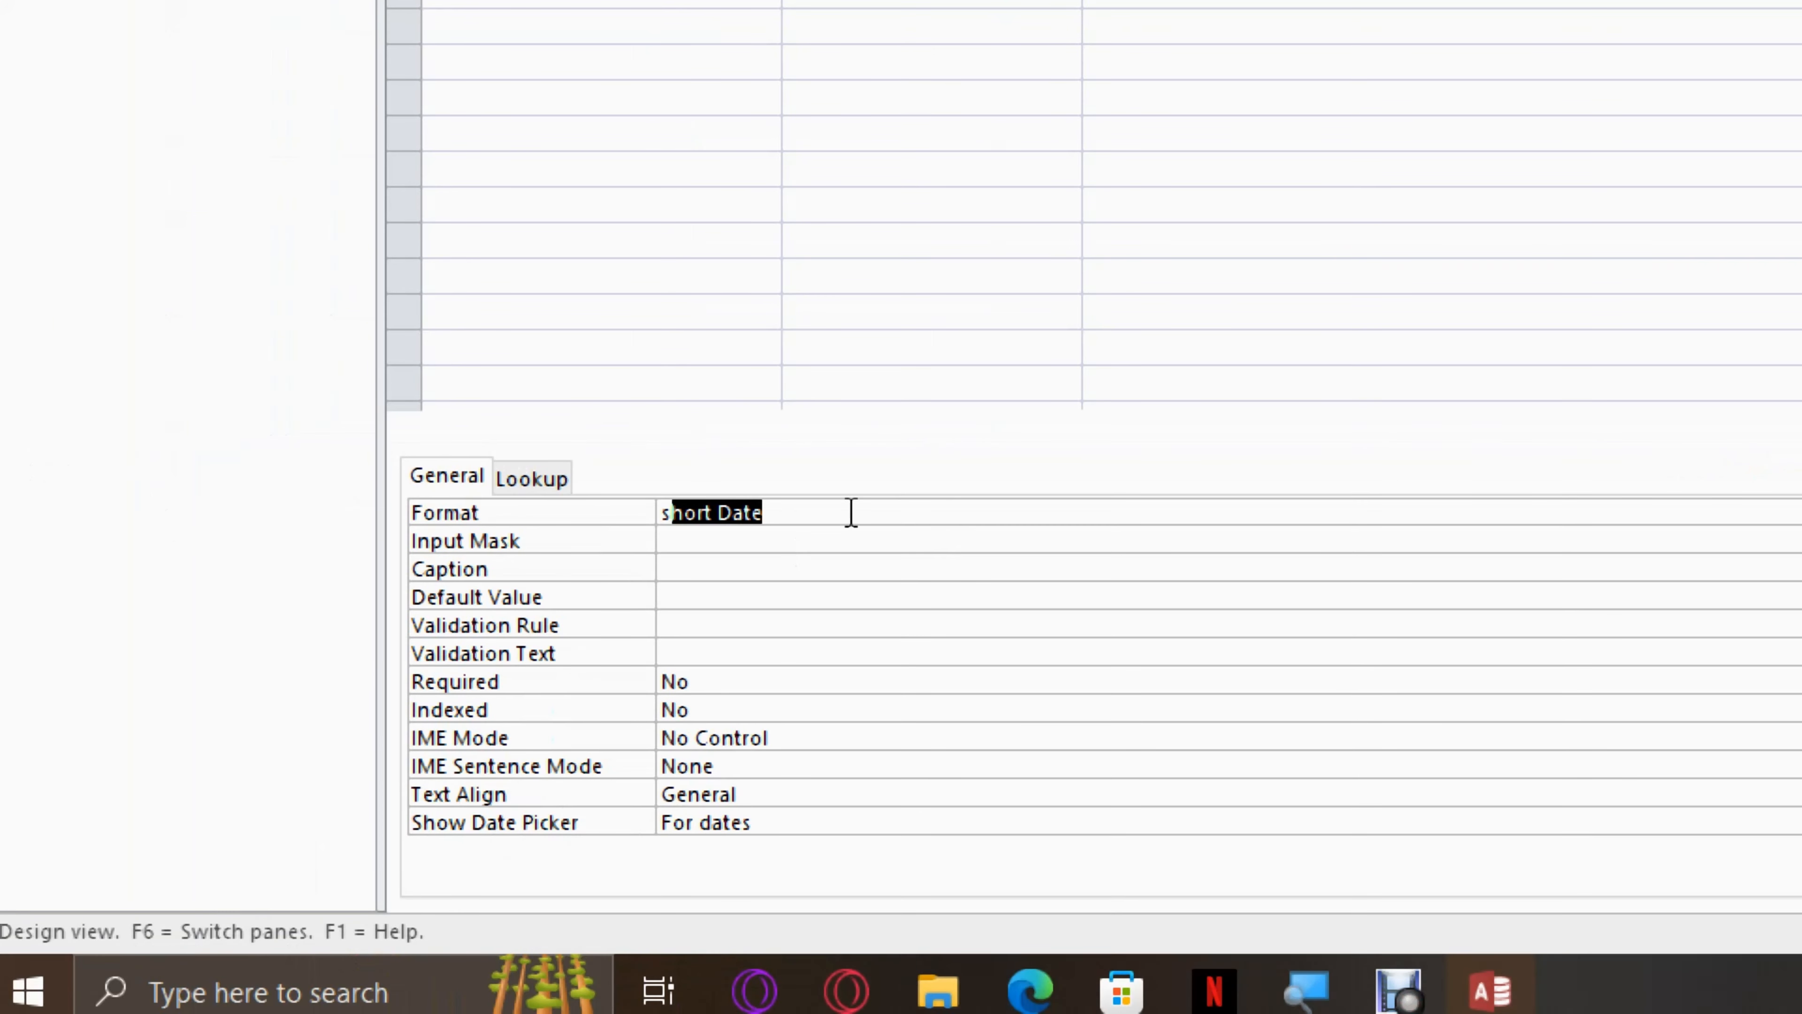
{"action": "left_click", "coordinate": [610, 569]}
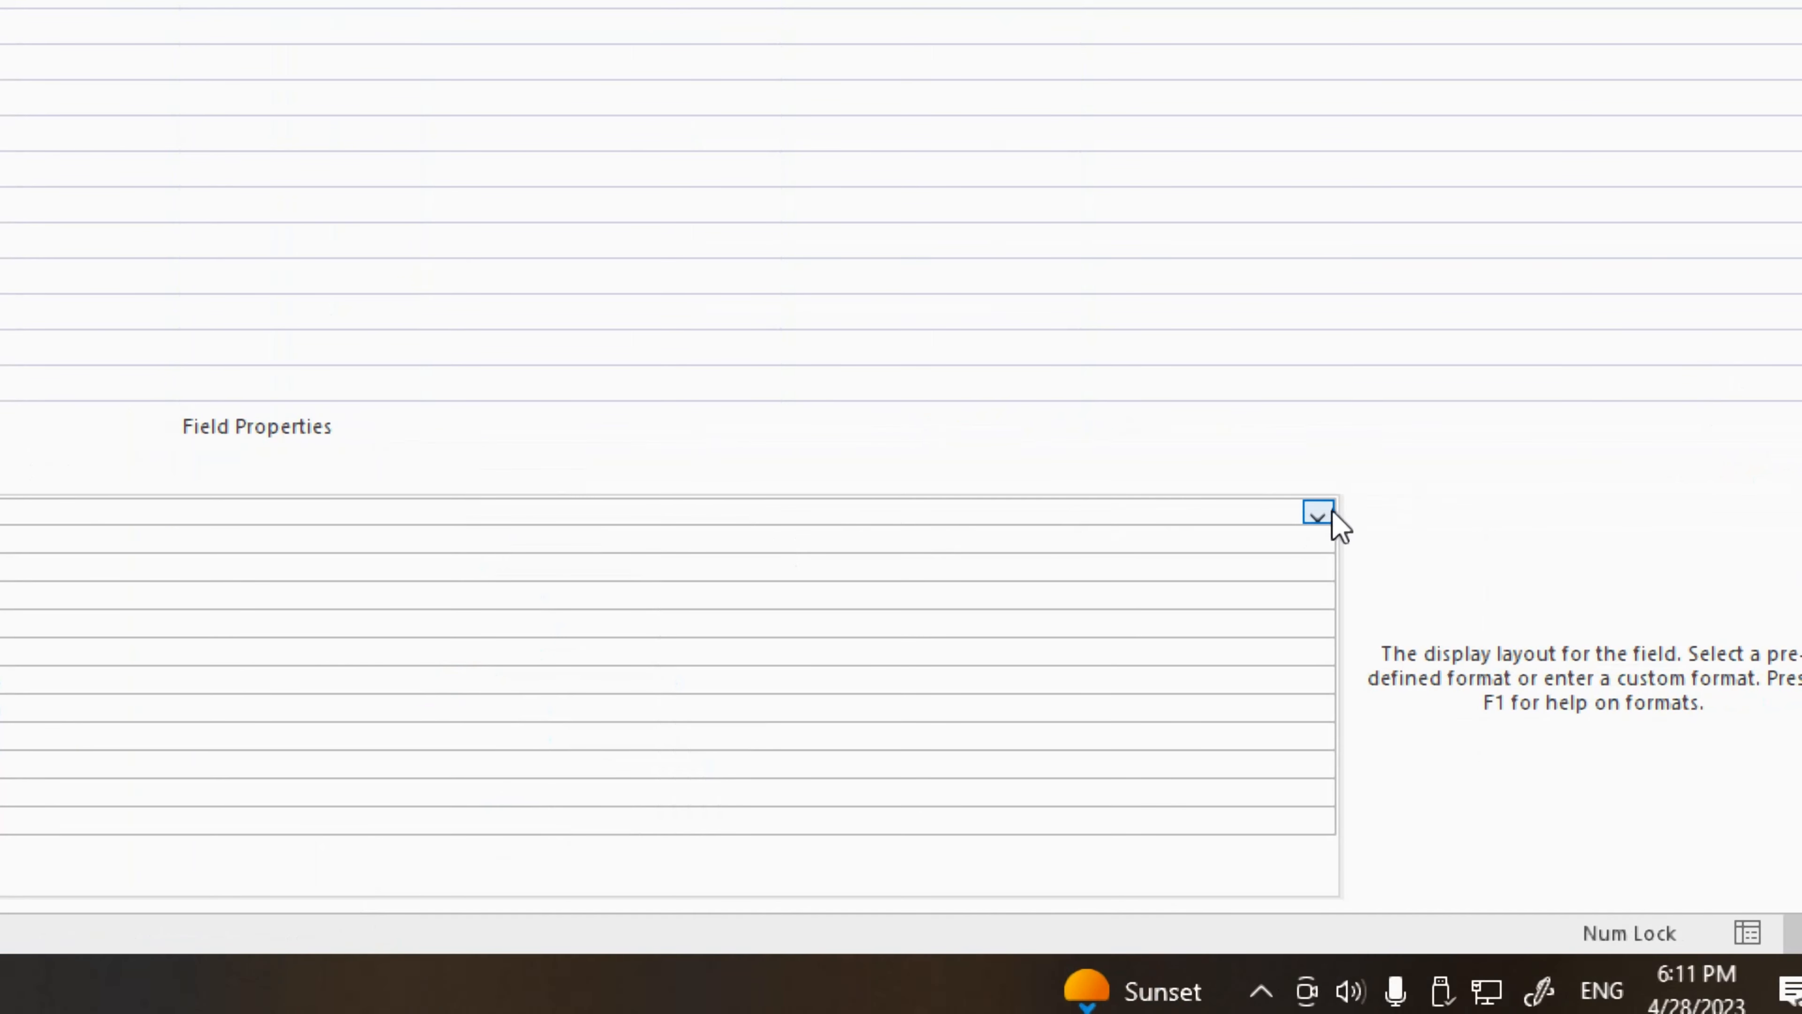
{"action": "left_click", "coordinate": [1321, 515]}
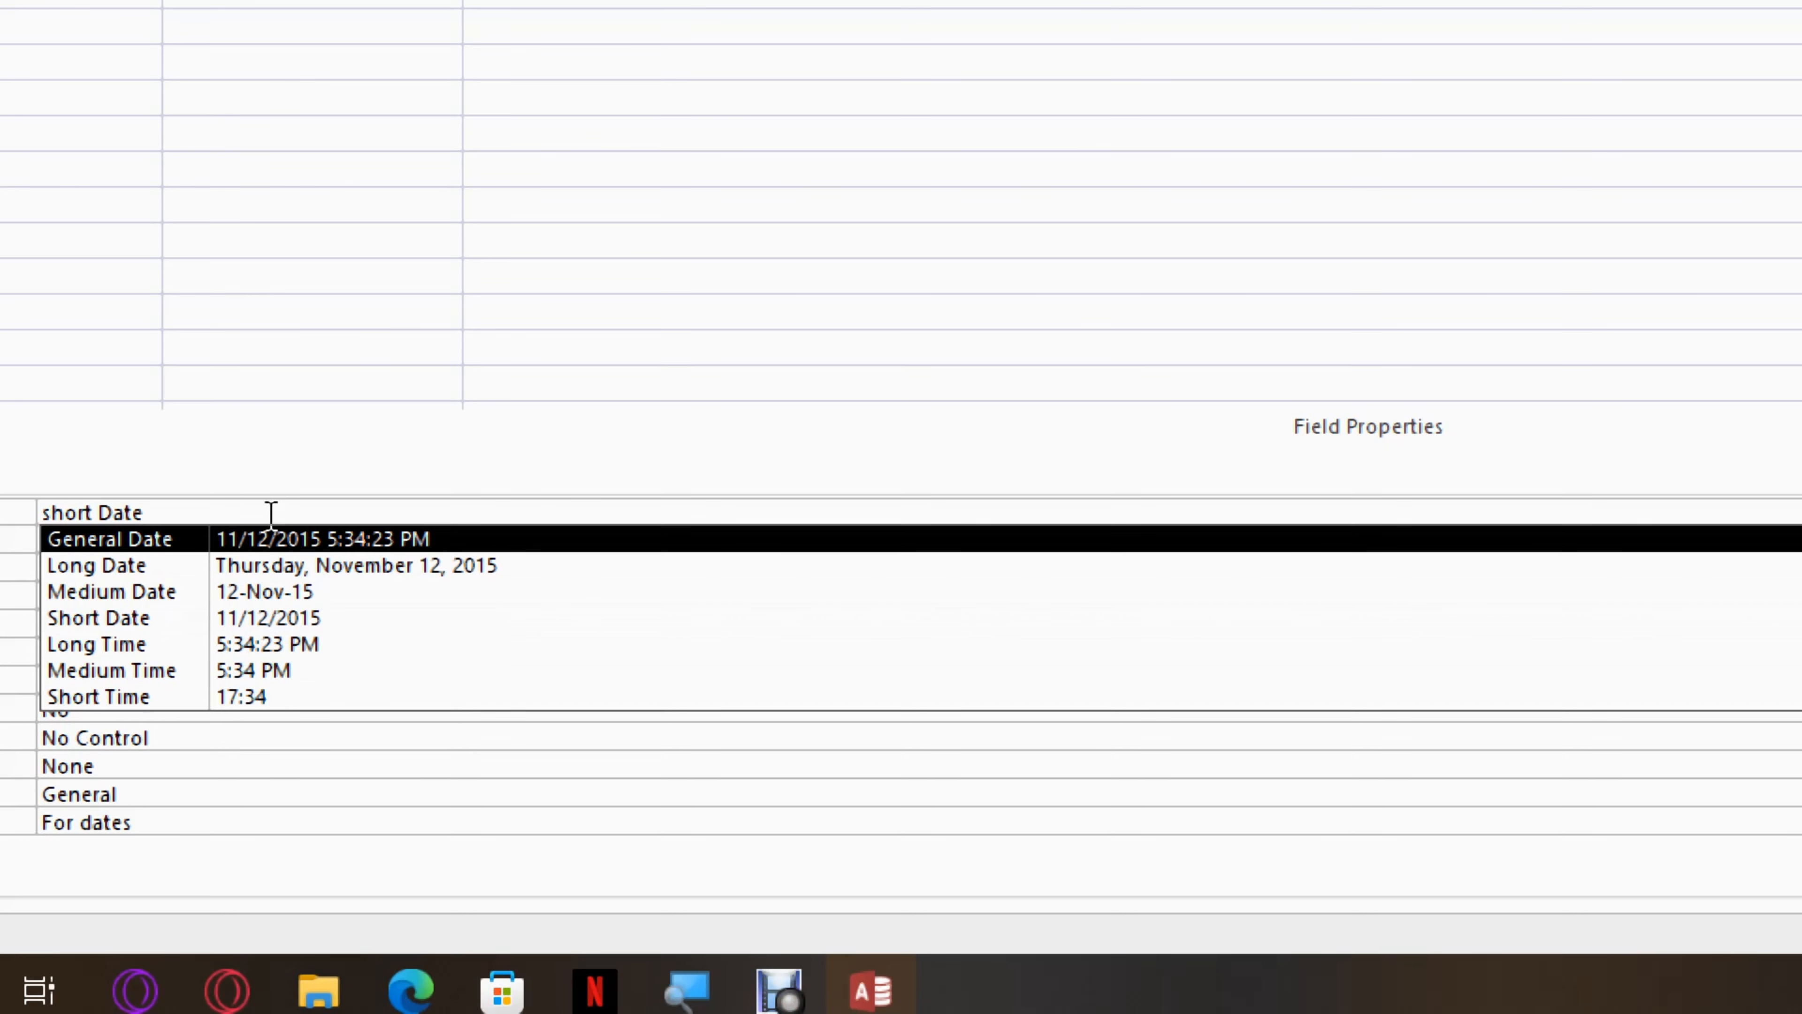
{"action": "left_click", "coordinate": [583, 646]}
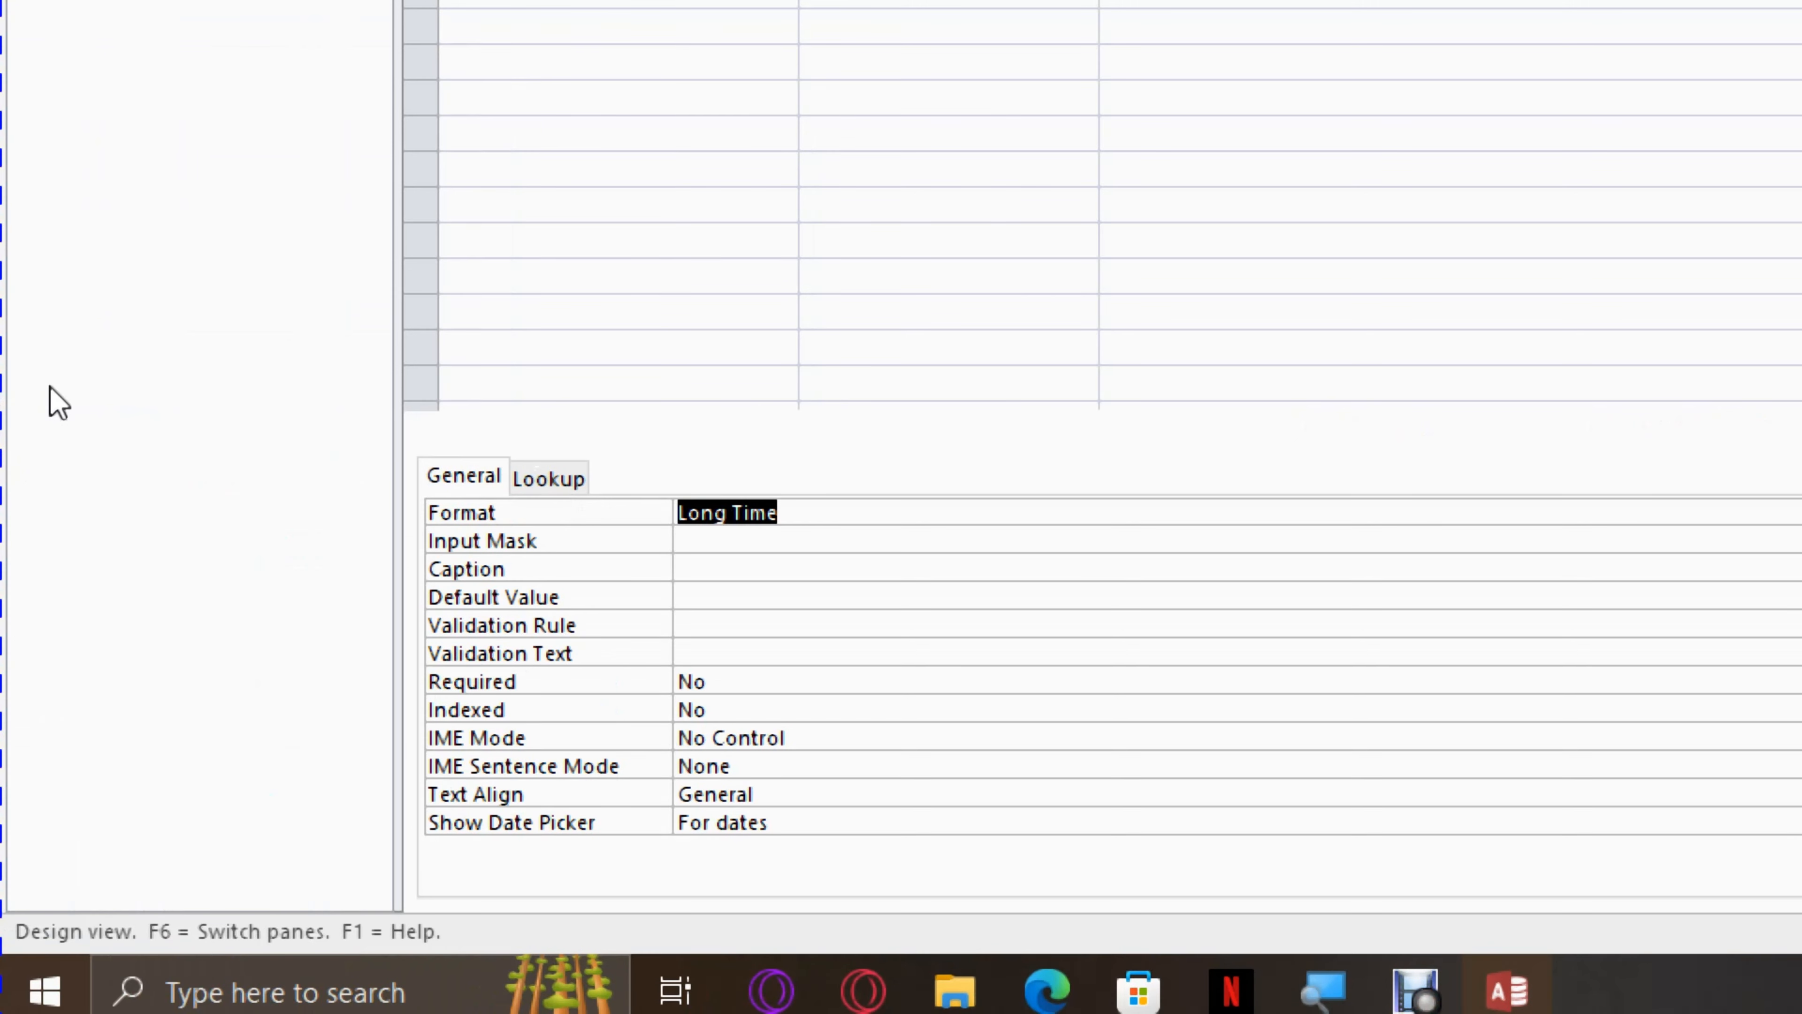
{"action": "type", "text": "short Date"}
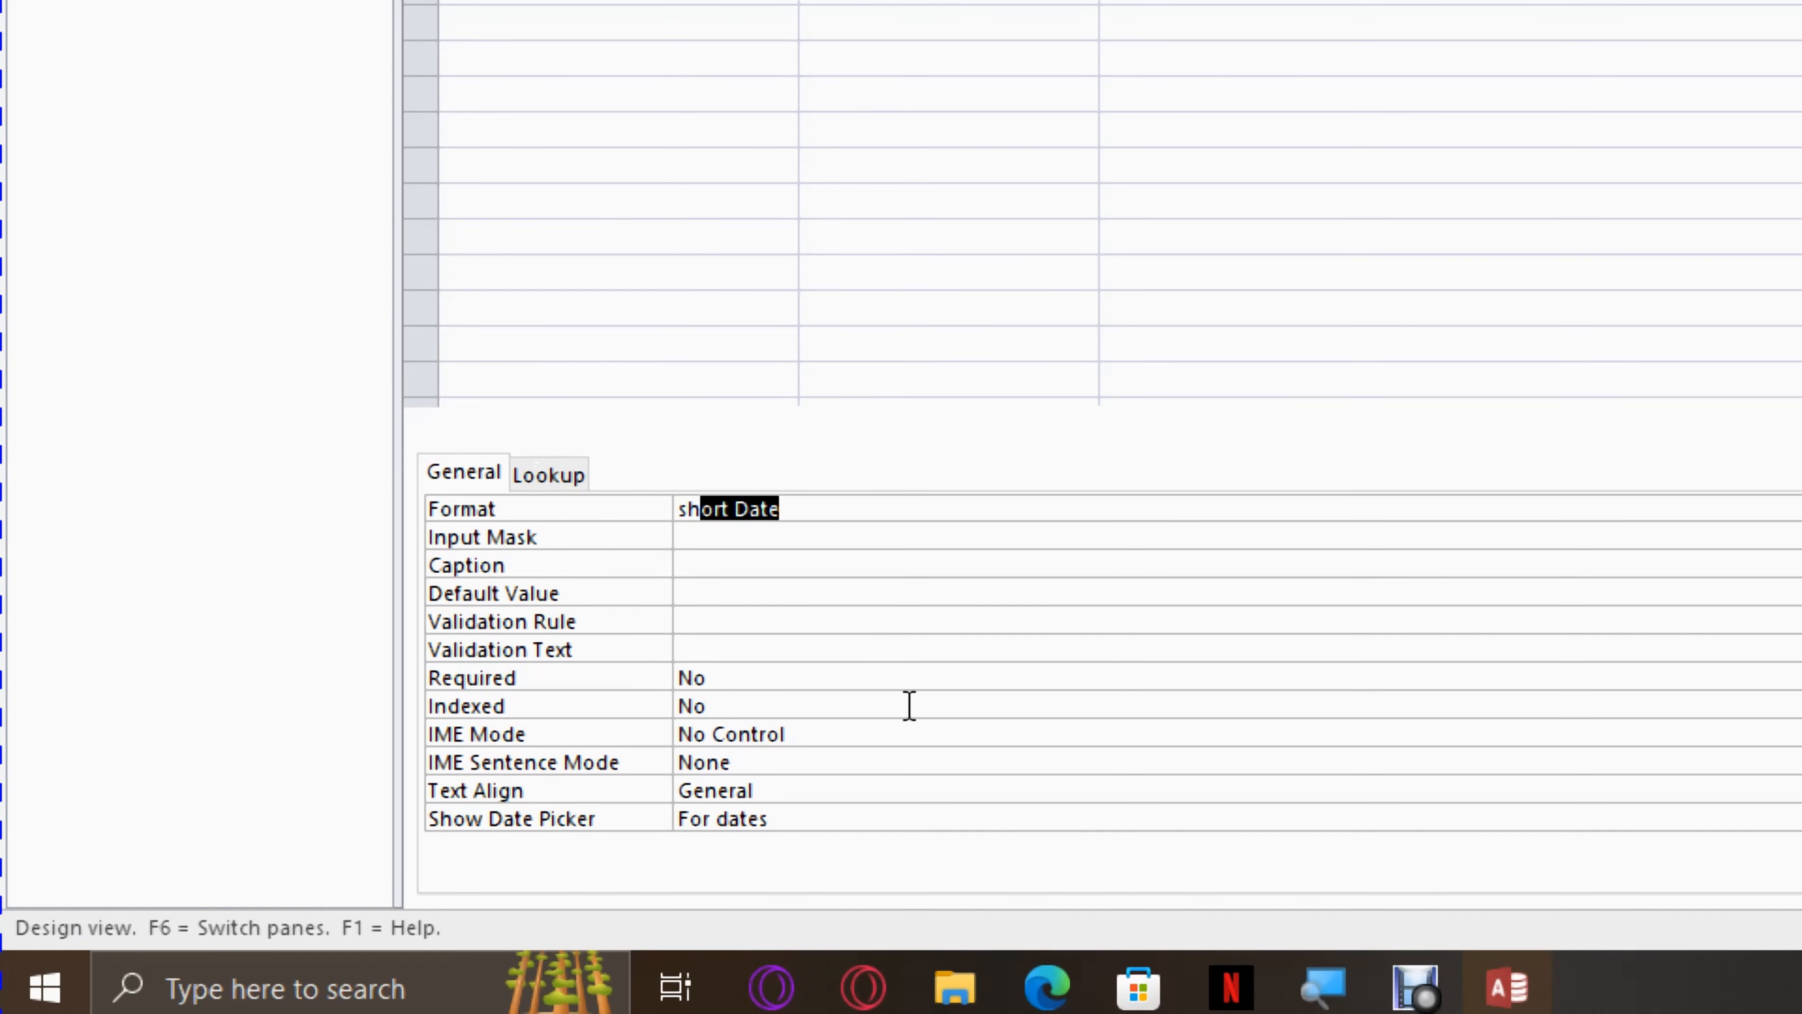
{"action": "left_click", "coordinate": [701, 537]}
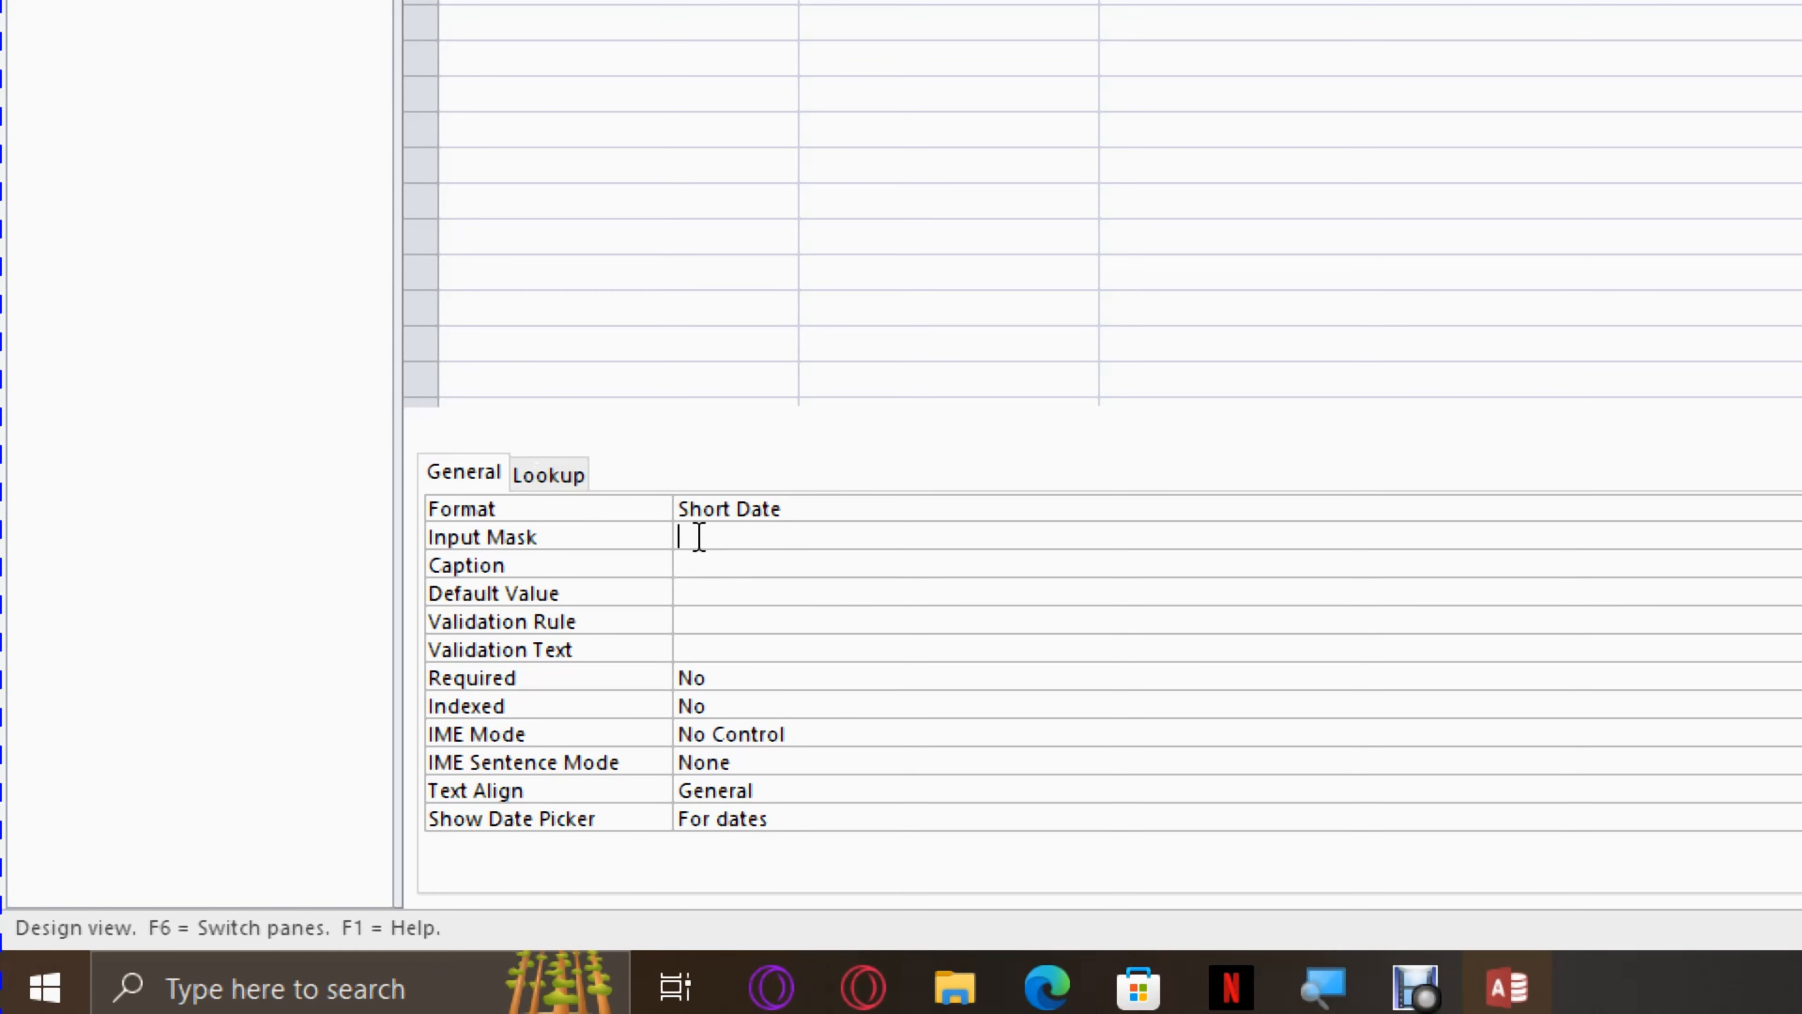
Set the caption of the EDate field to Entry Date.
{"action": "left_click", "coordinate": [696, 565]}
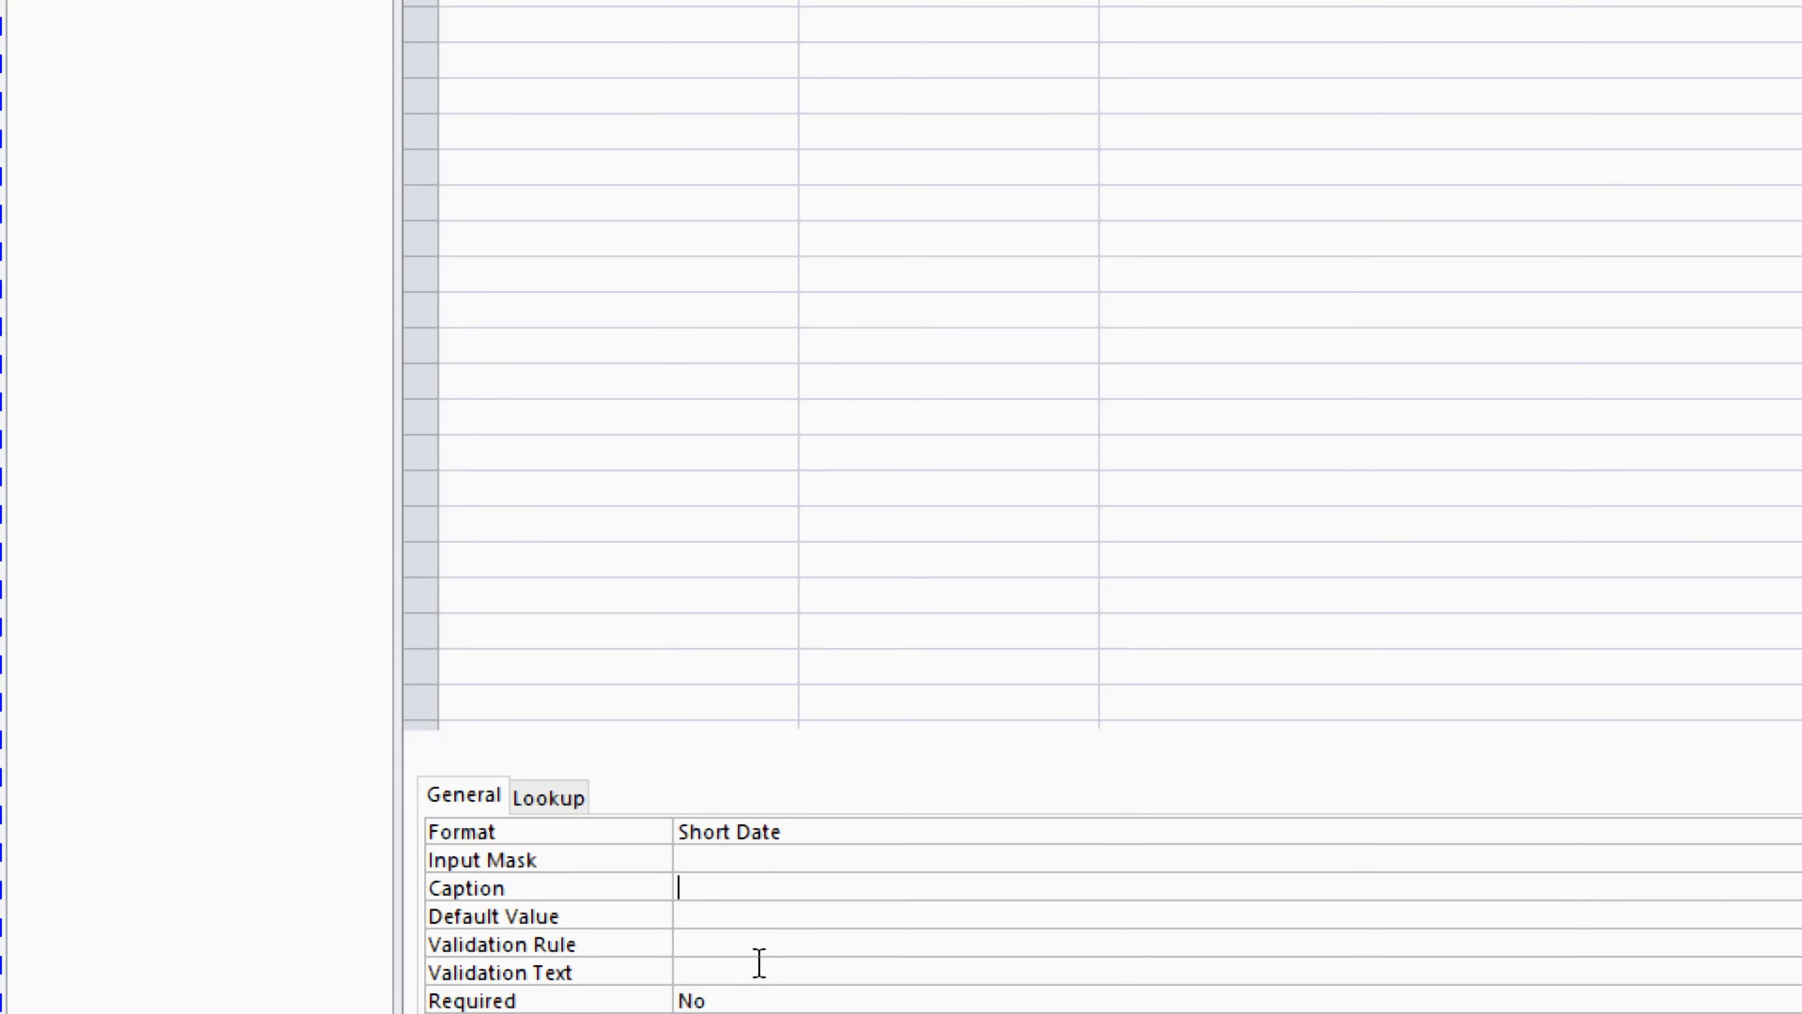
{"action": "type", "text": "Entr"}
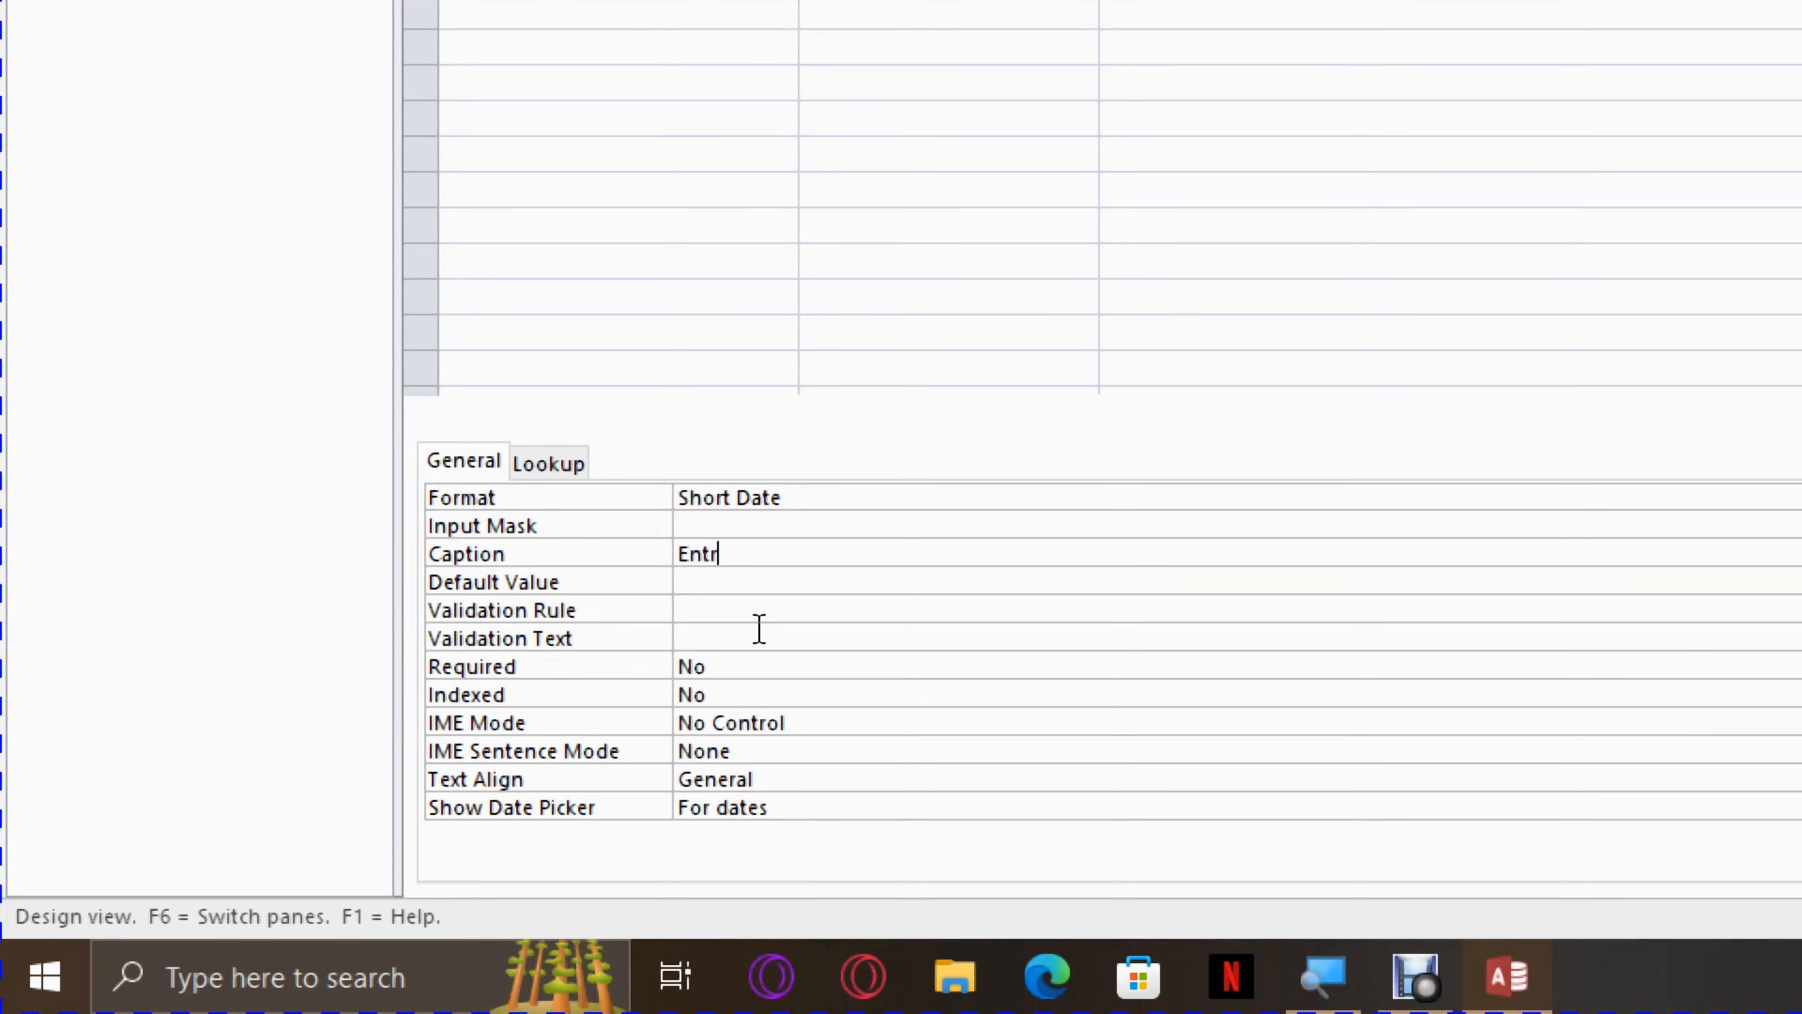
{"action": "type", "text": "y Date"}
{"action": "left_click", "coordinate": [764, 580]}
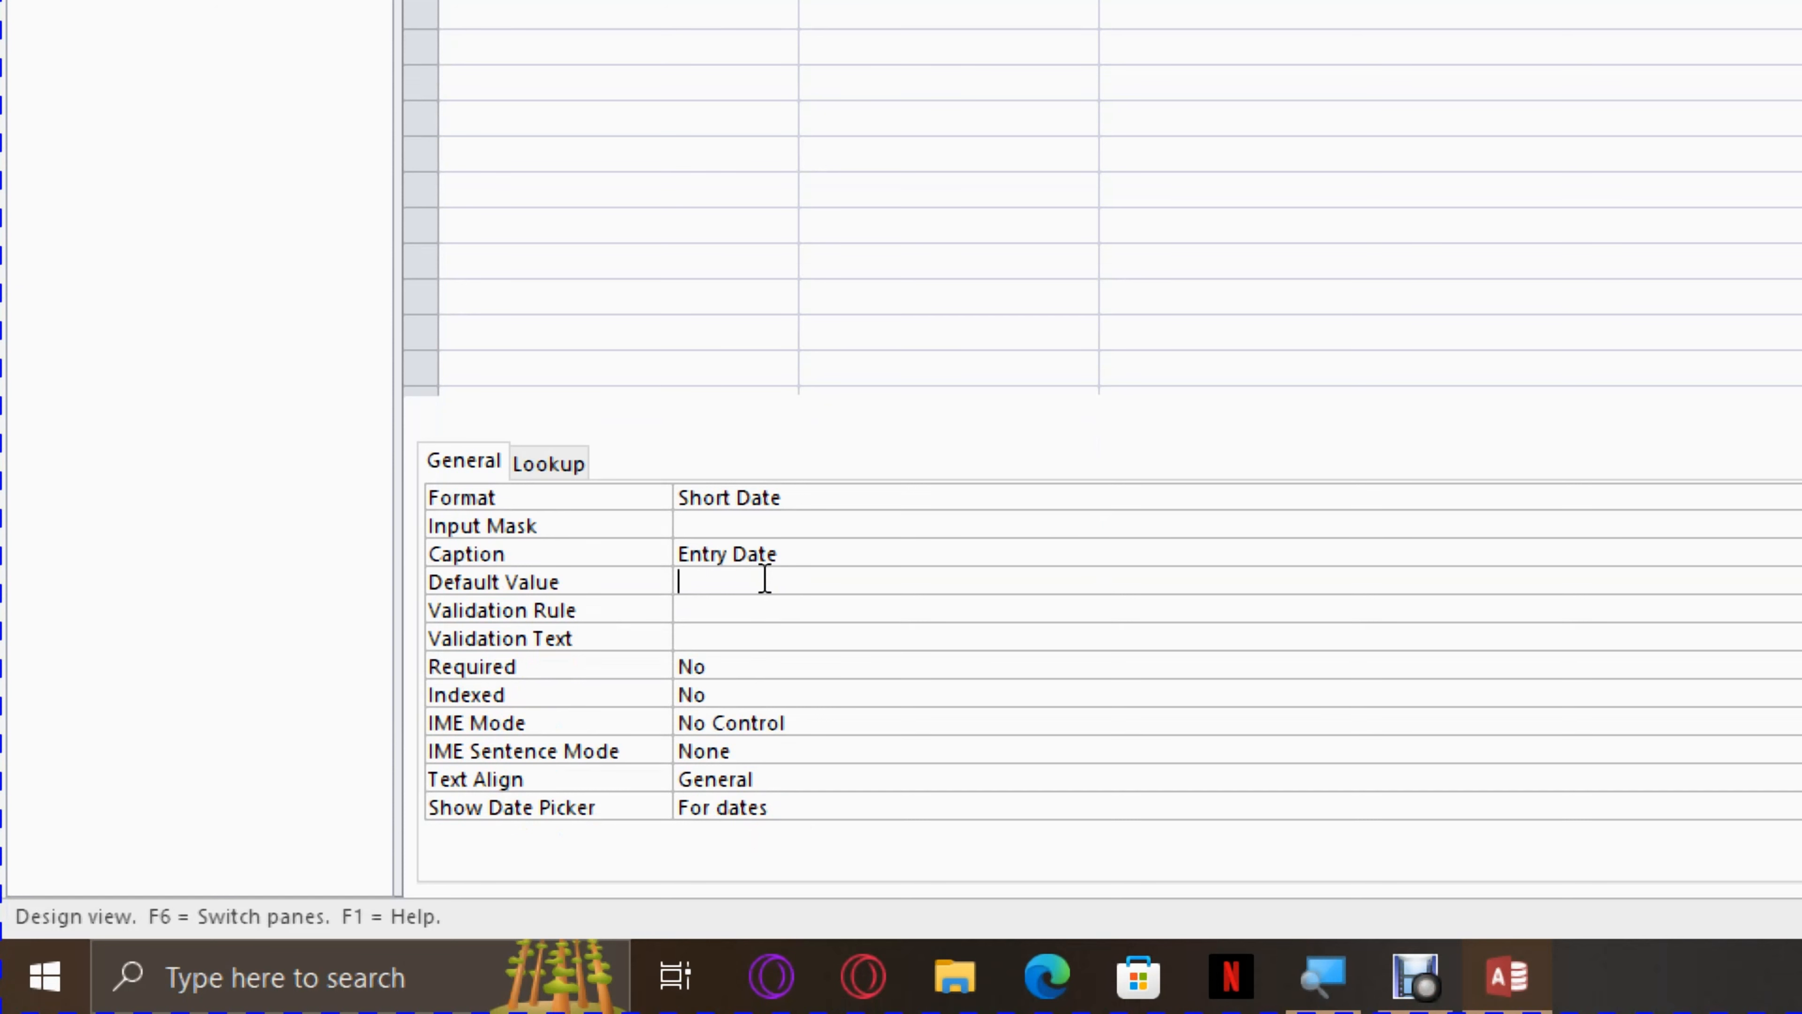
{"action": "left_click", "coordinate": [806, 551]}
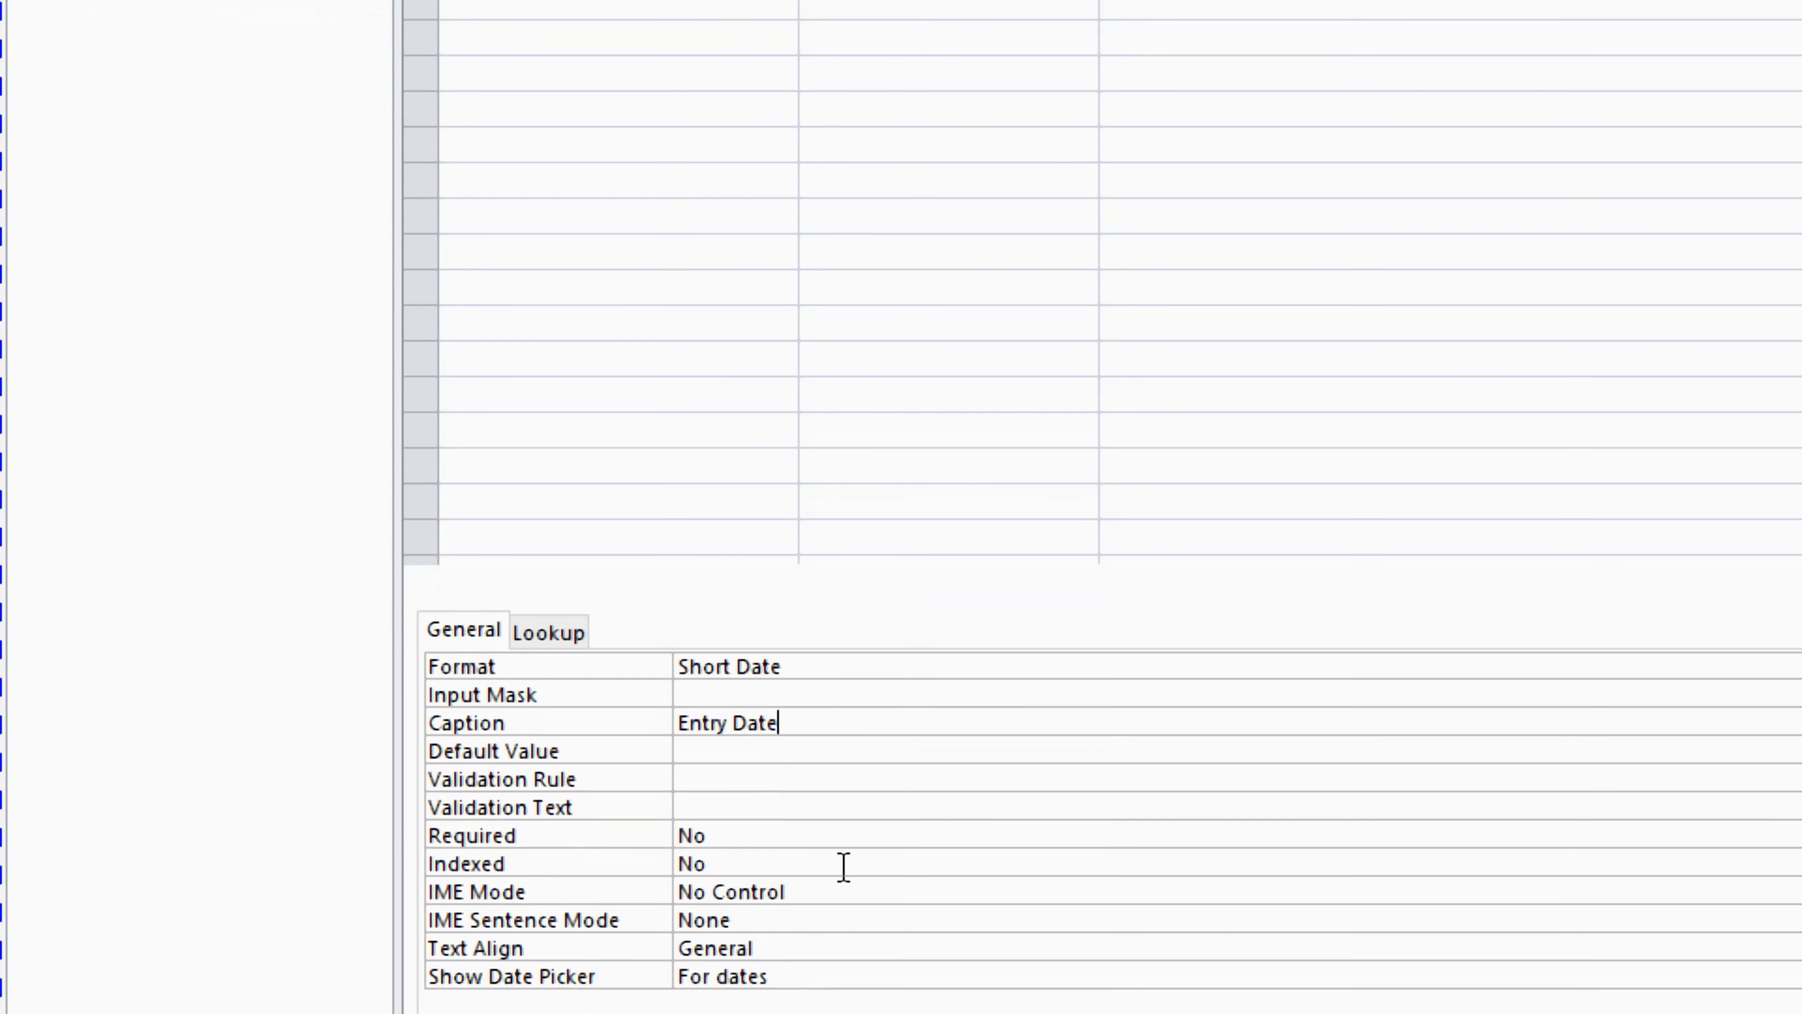
{"action": "left_click_drag", "start_coordinate": [778, 724], "coordinate": [667, 732]}
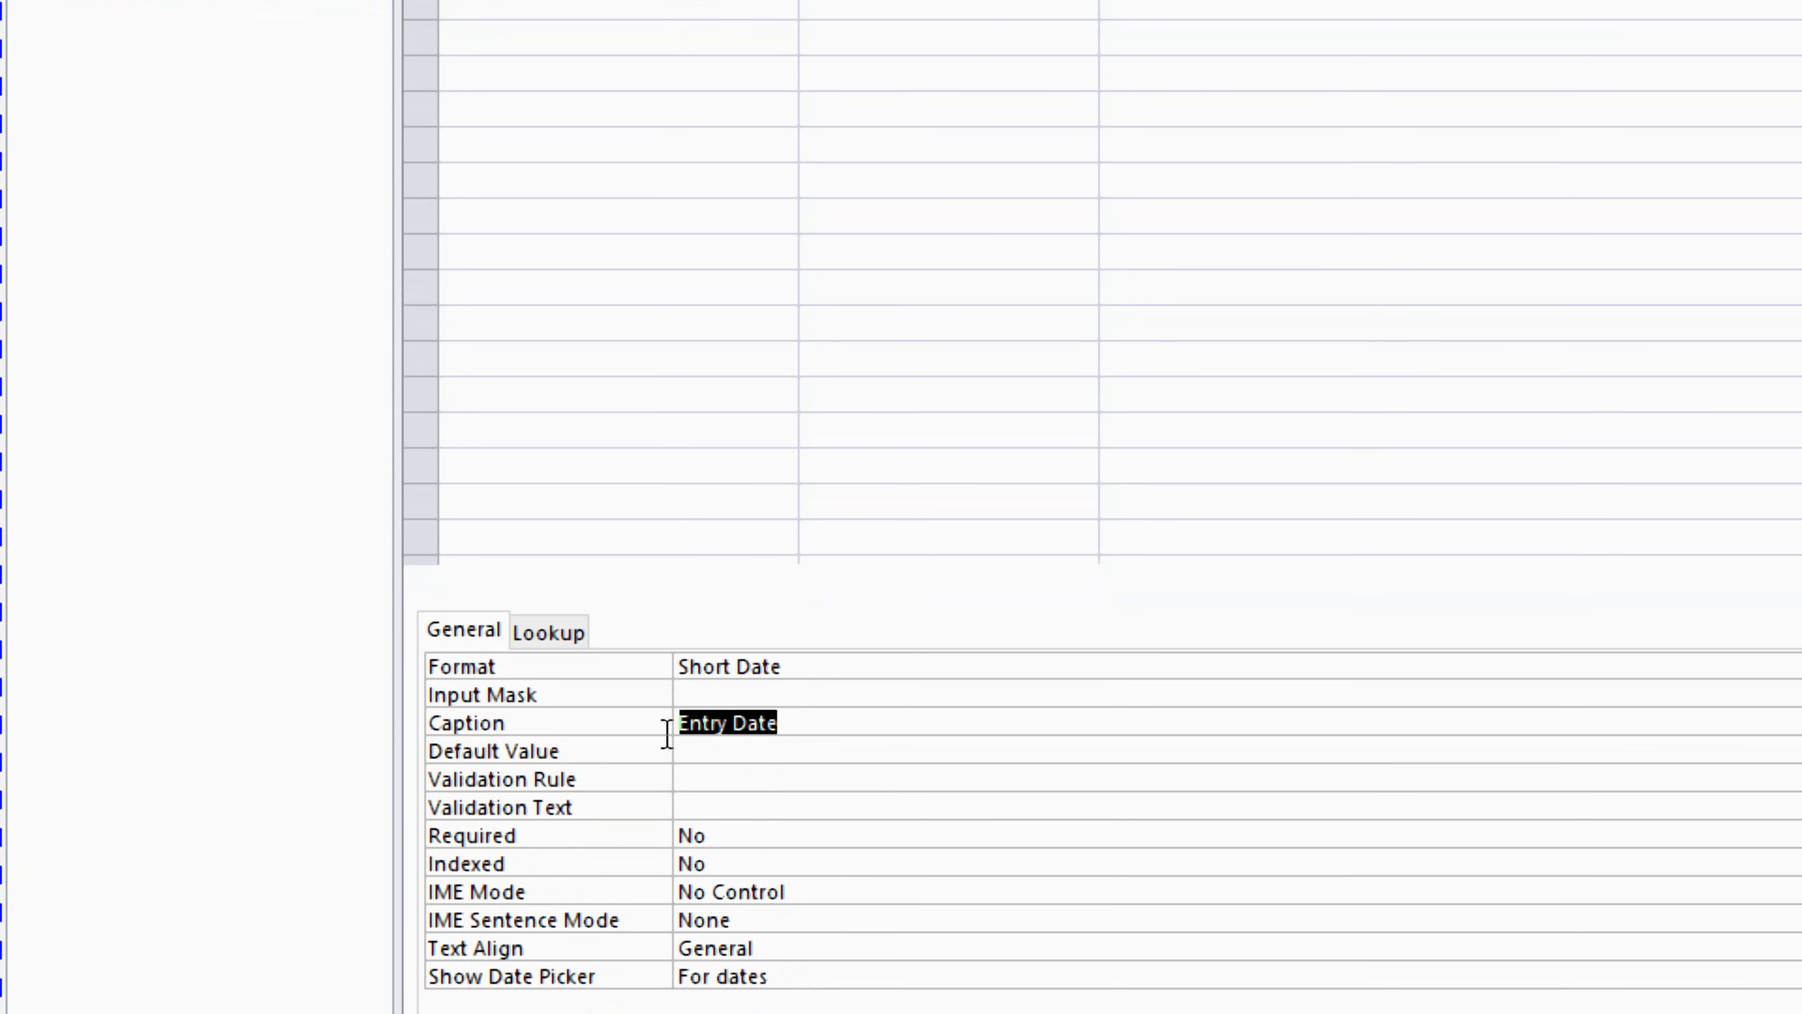
{"action": "left_click", "coordinate": [715, 745]}
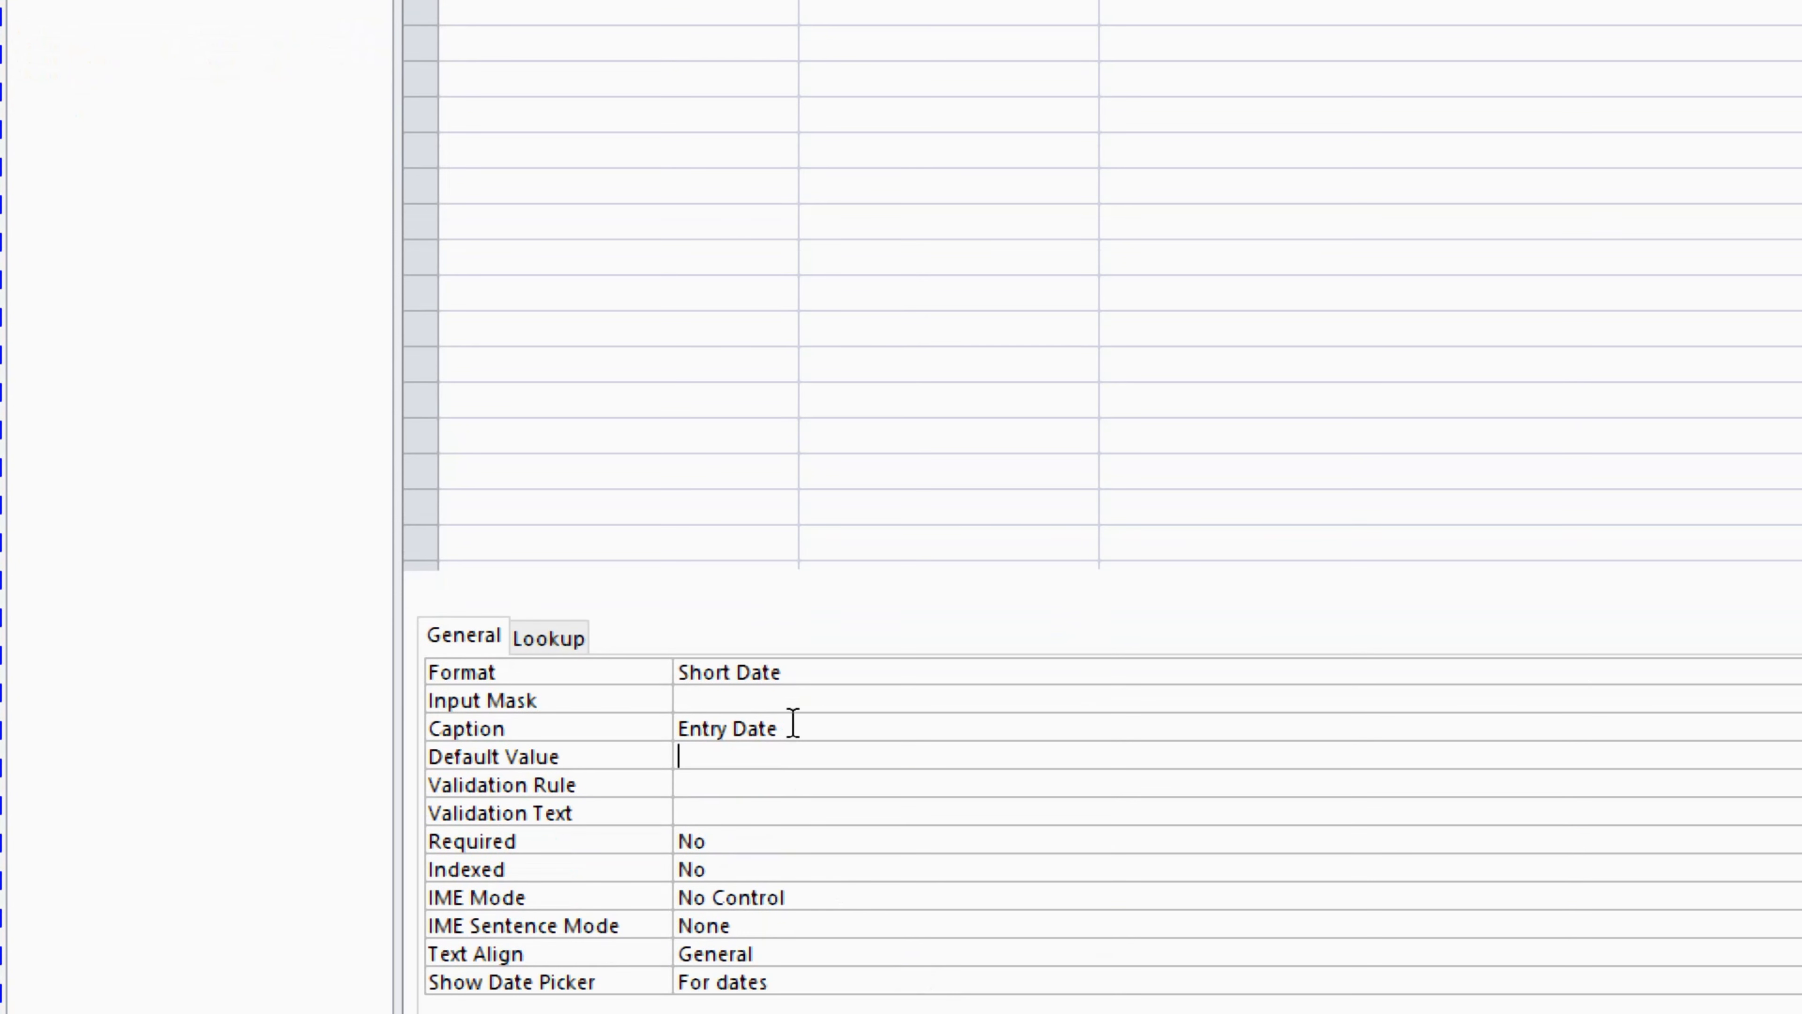
{"action": "left_click_drag", "start_coordinate": [792, 723], "coordinate": [575, 711]}
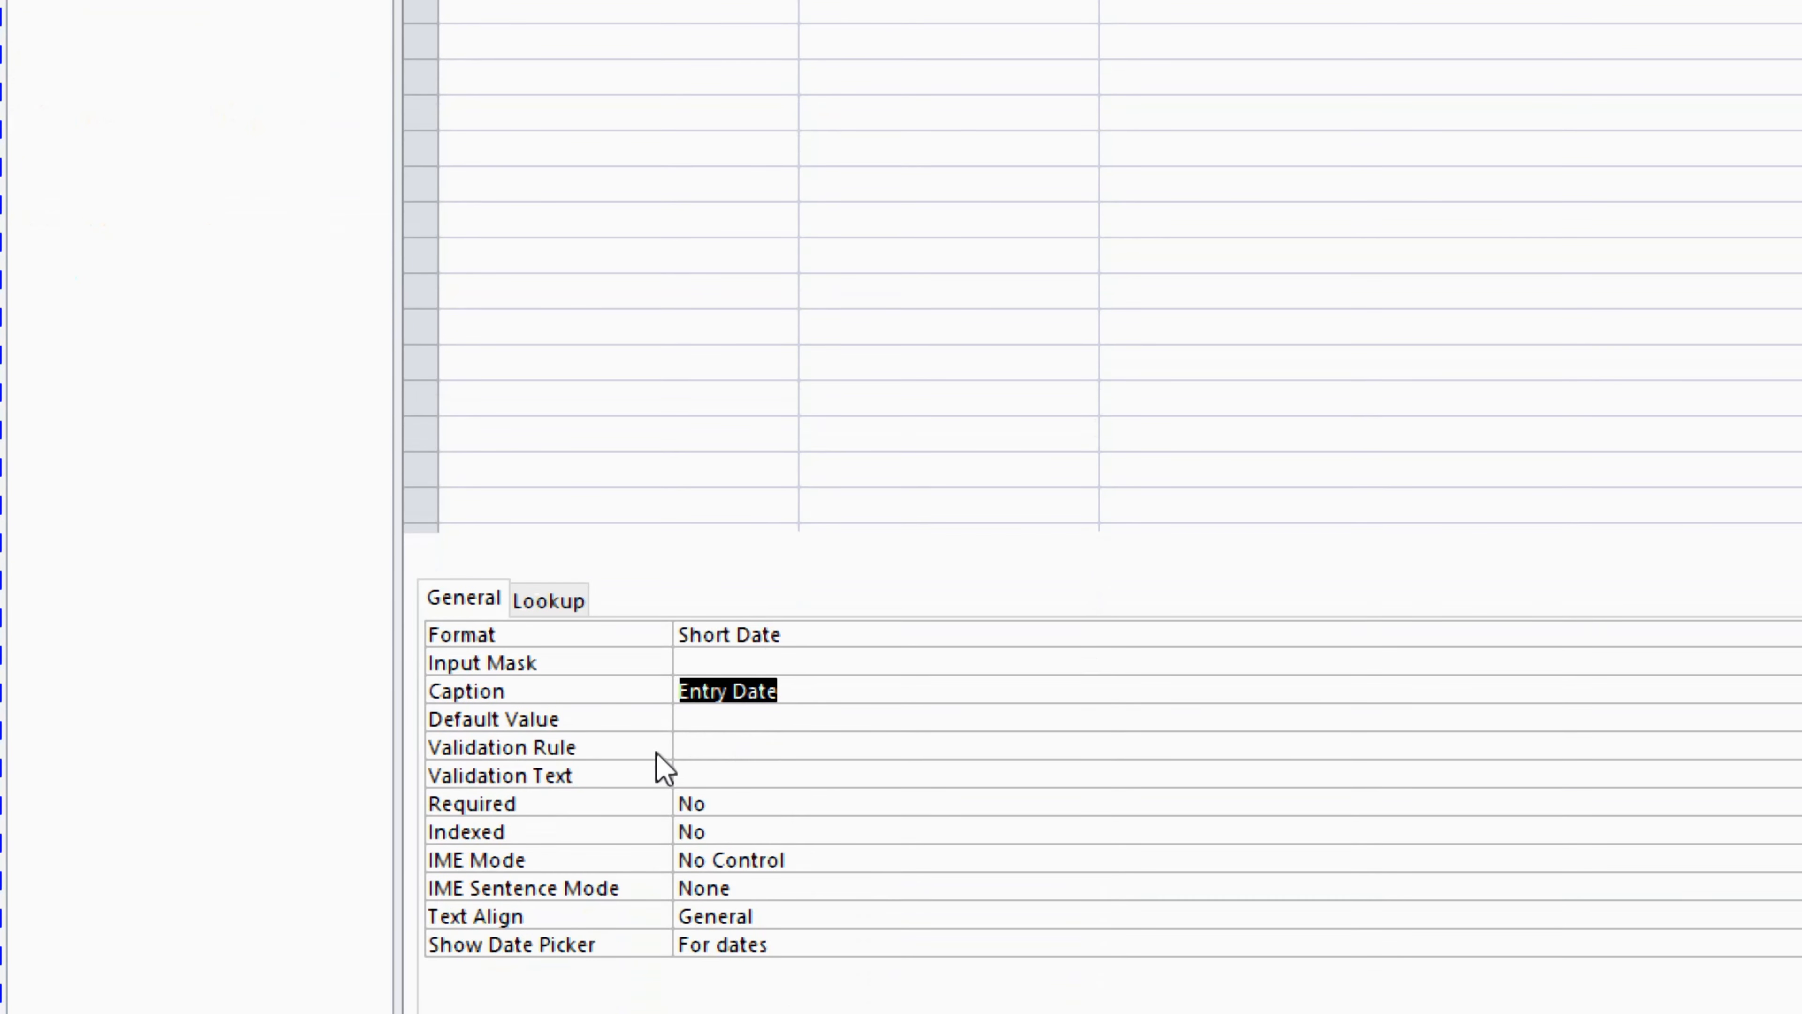
{"action": "left_click", "coordinate": [702, 729]}
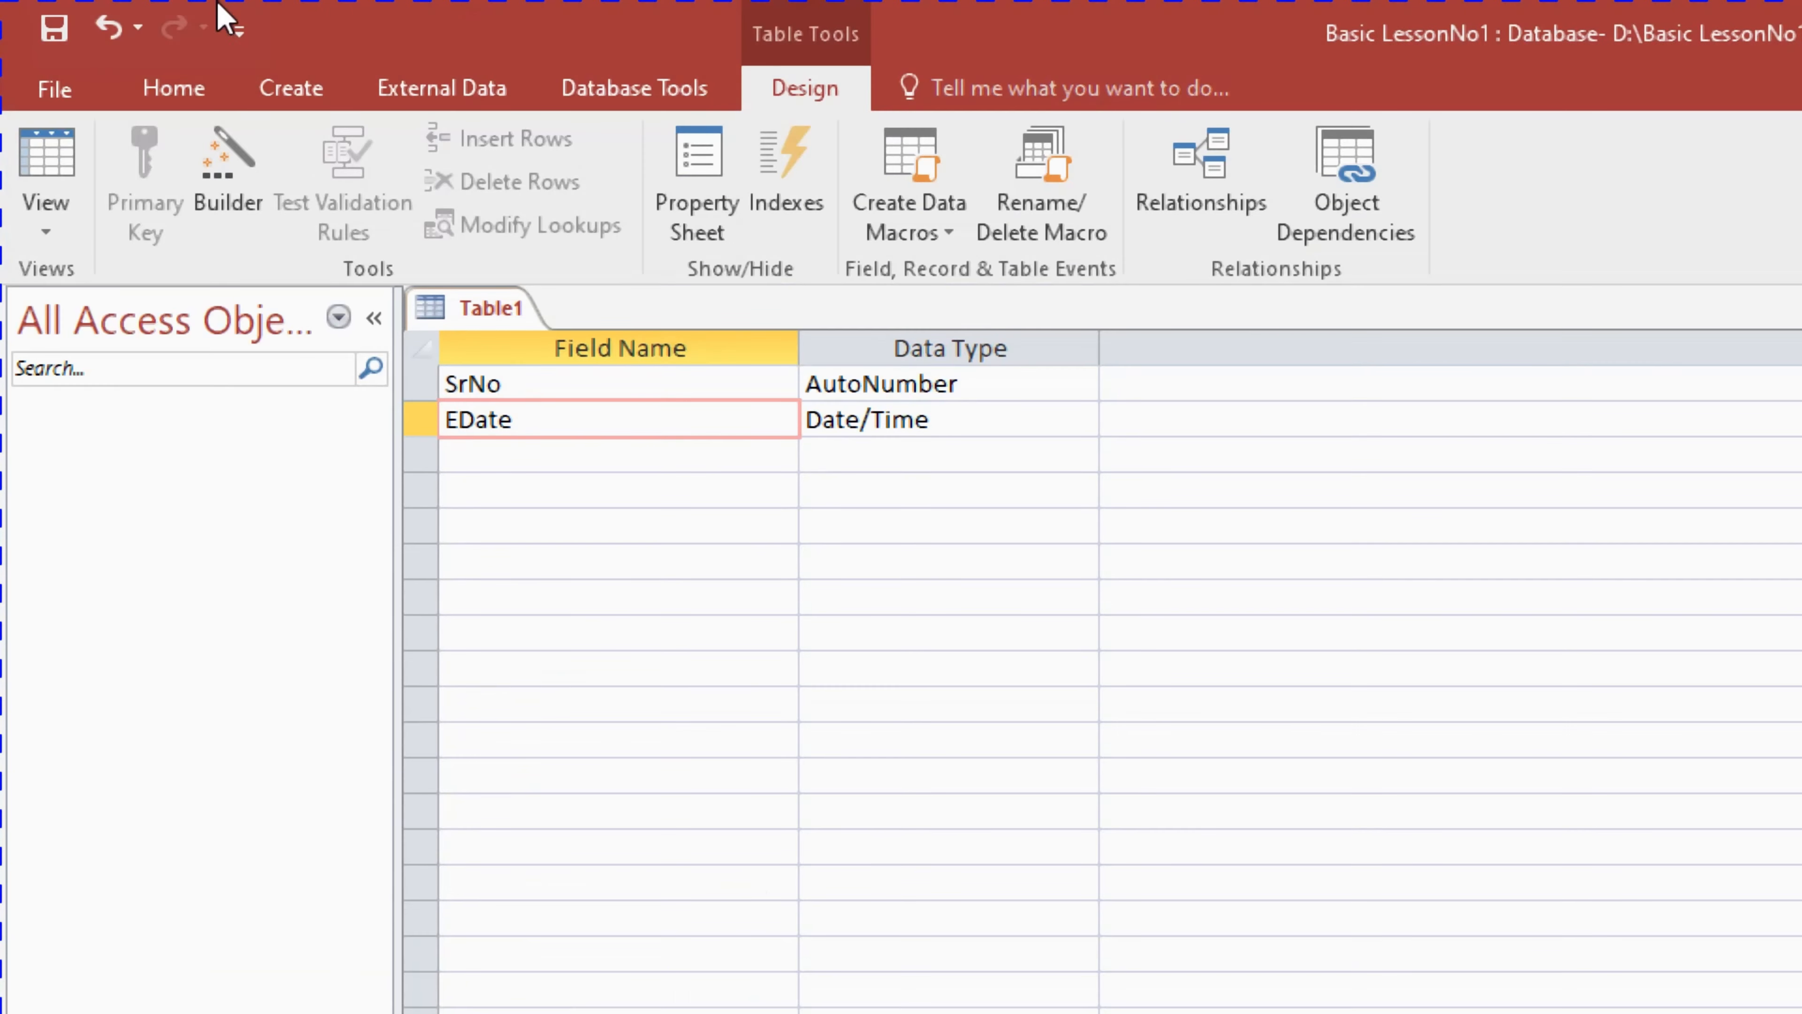
Add a third field named Name below EDate and dismiss the reserved-word warning.
{"action": "left_click", "coordinate": [561, 452]}
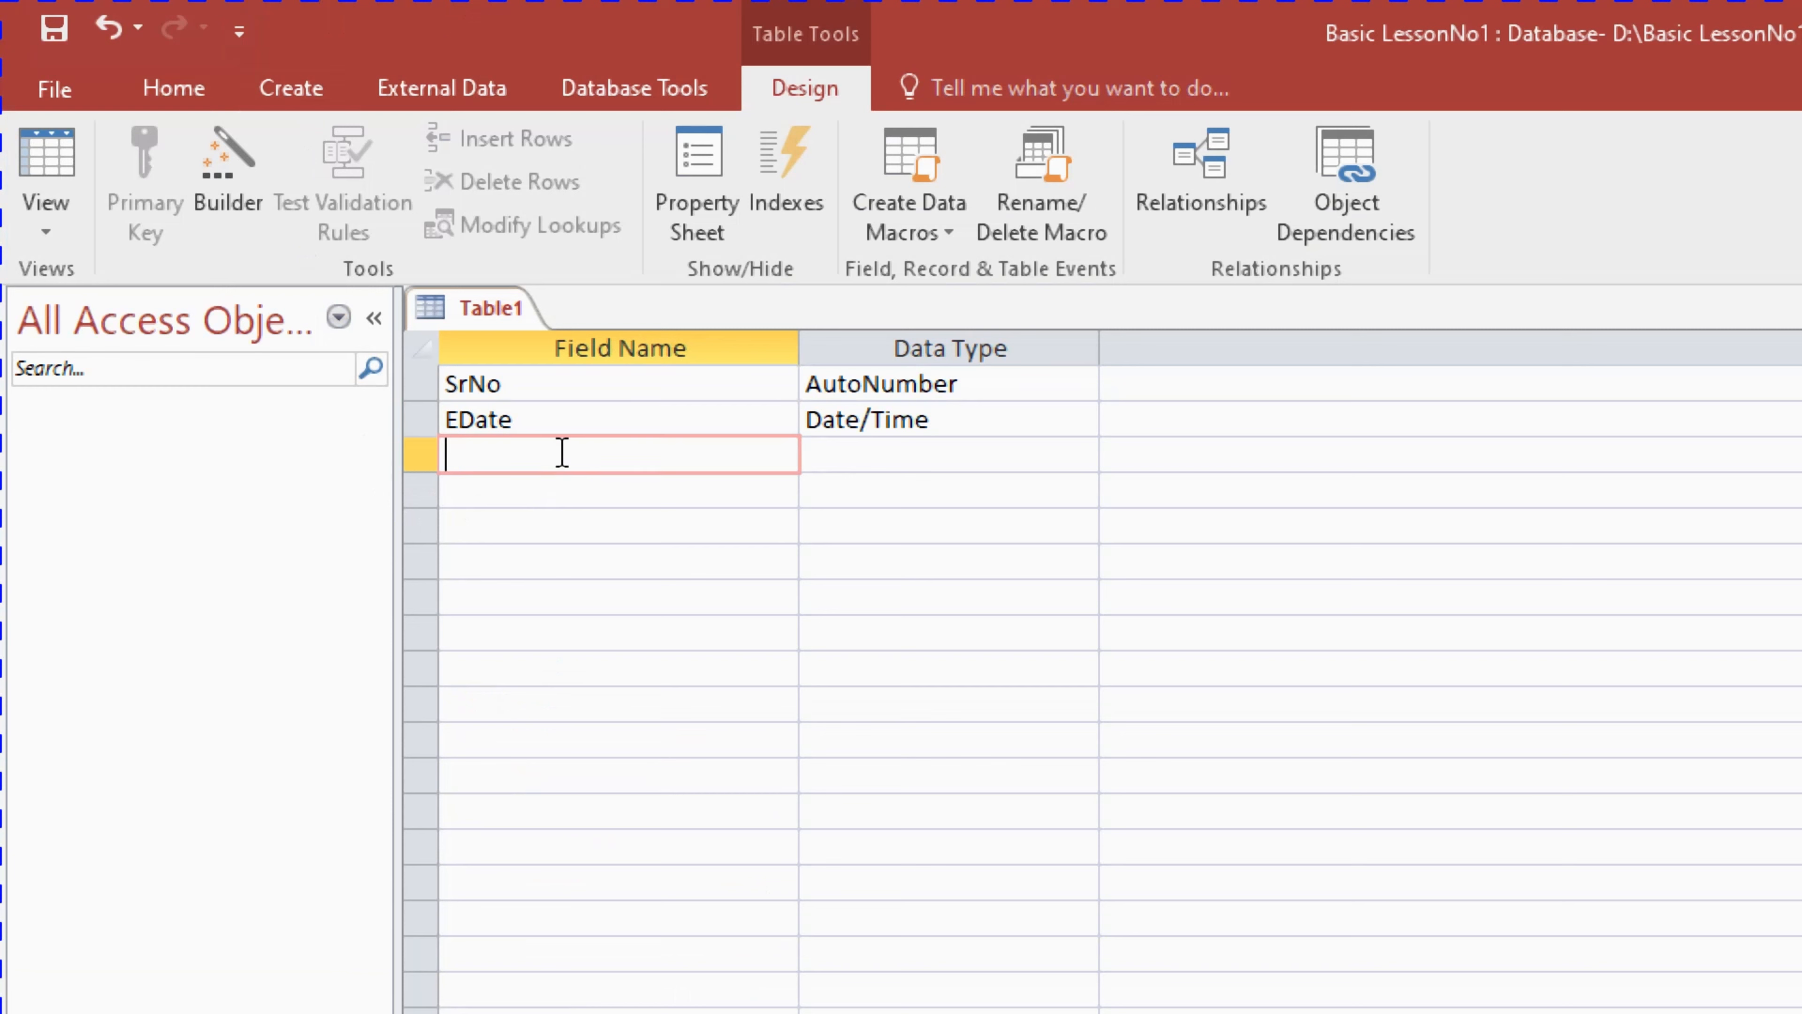
{"action": "type", "text": "N"}
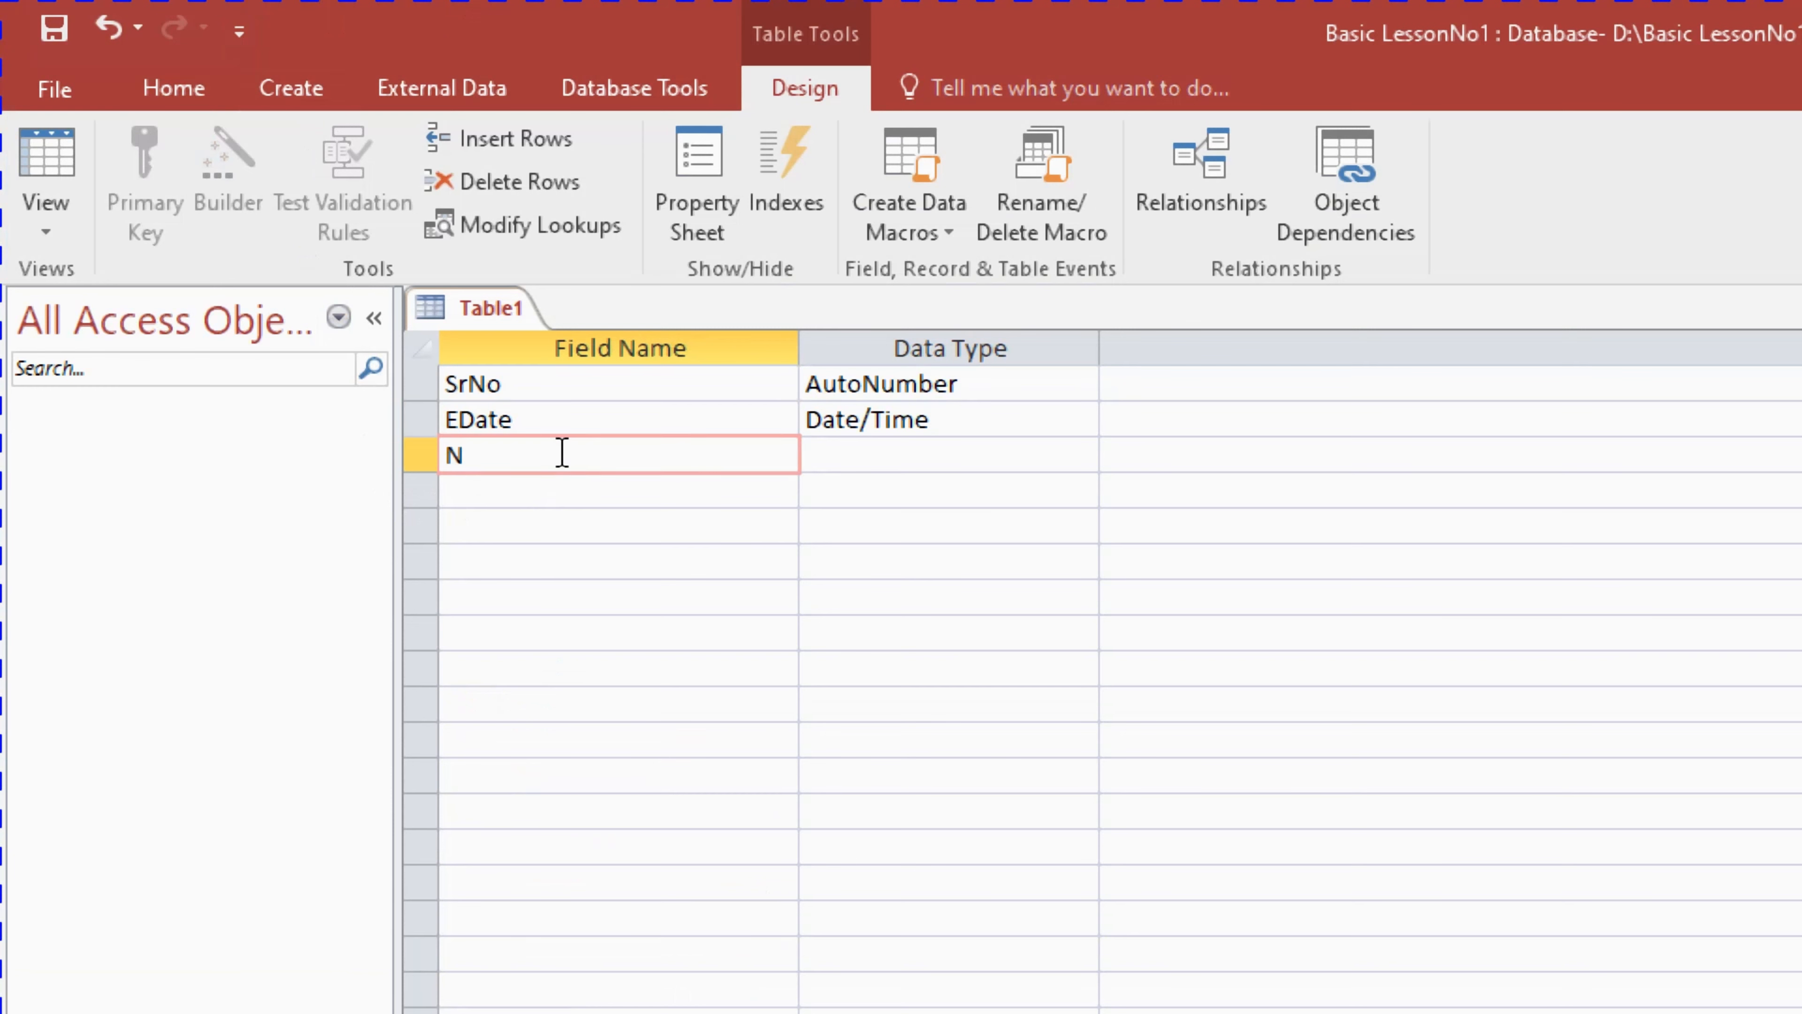
{"action": "type", "text": "ame"}
{"action": "key", "text": "Tab"}
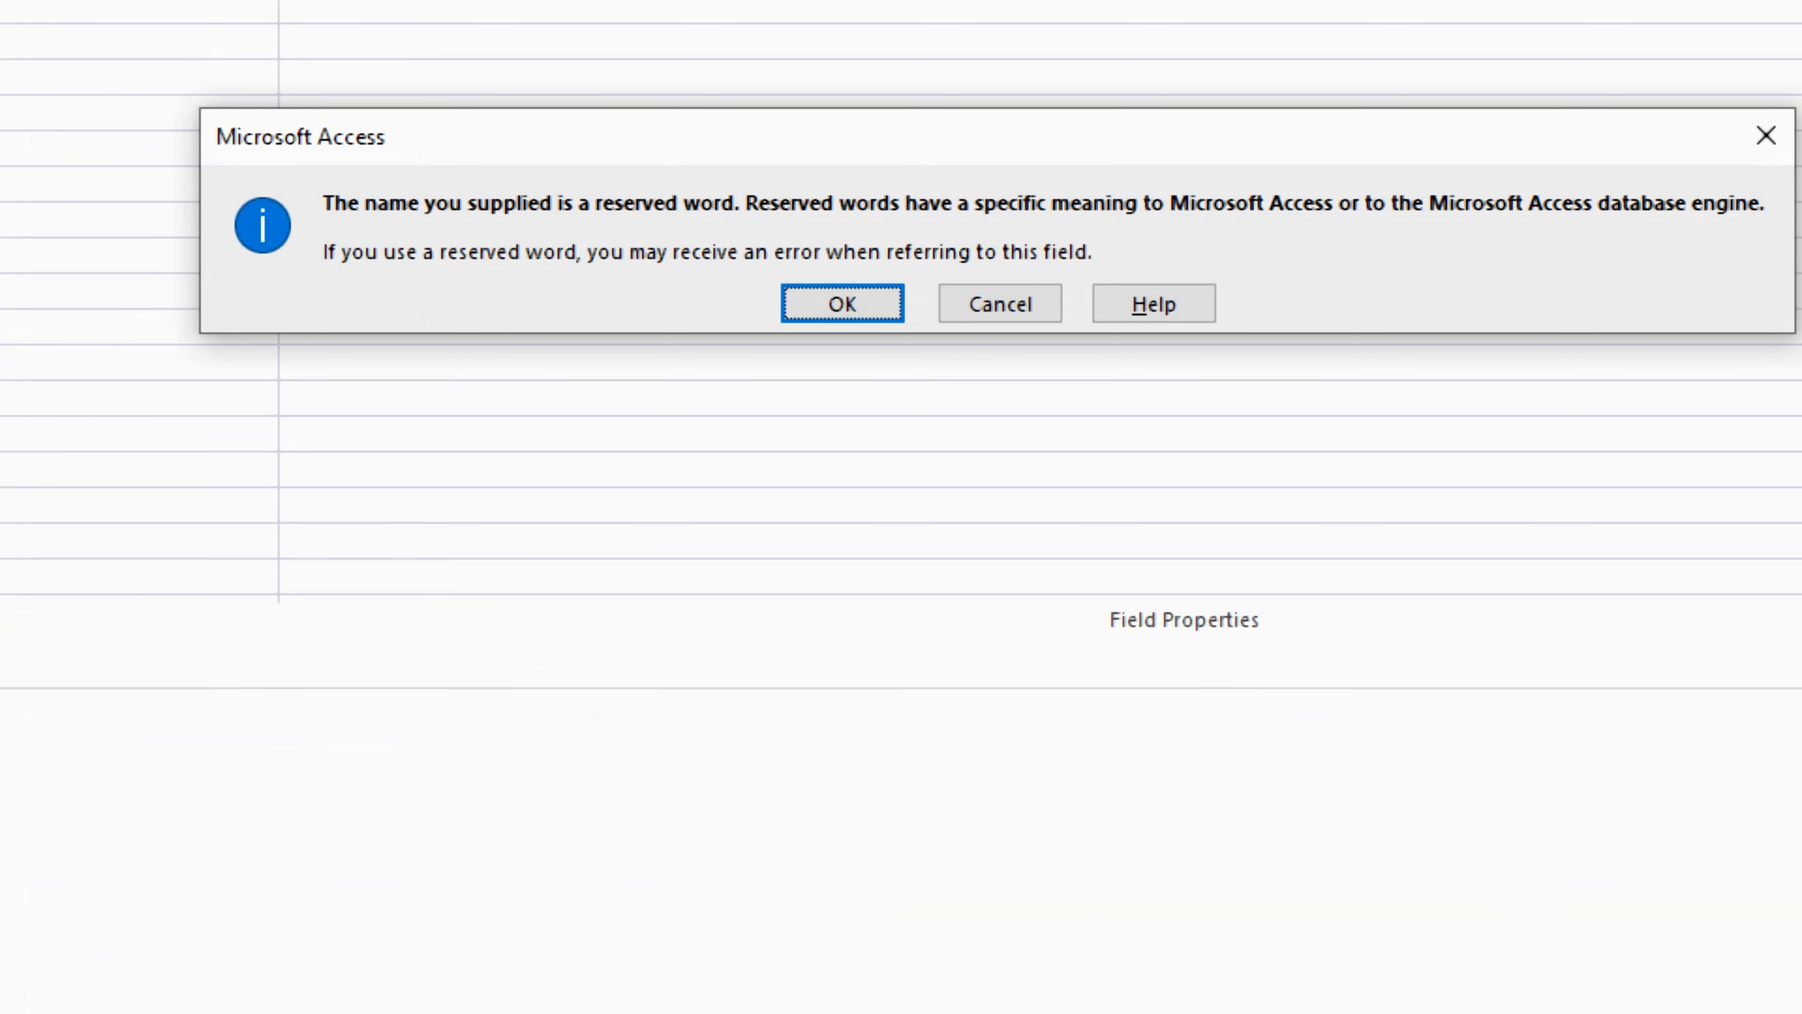
{"action": "left_click", "coordinate": [998, 295]}
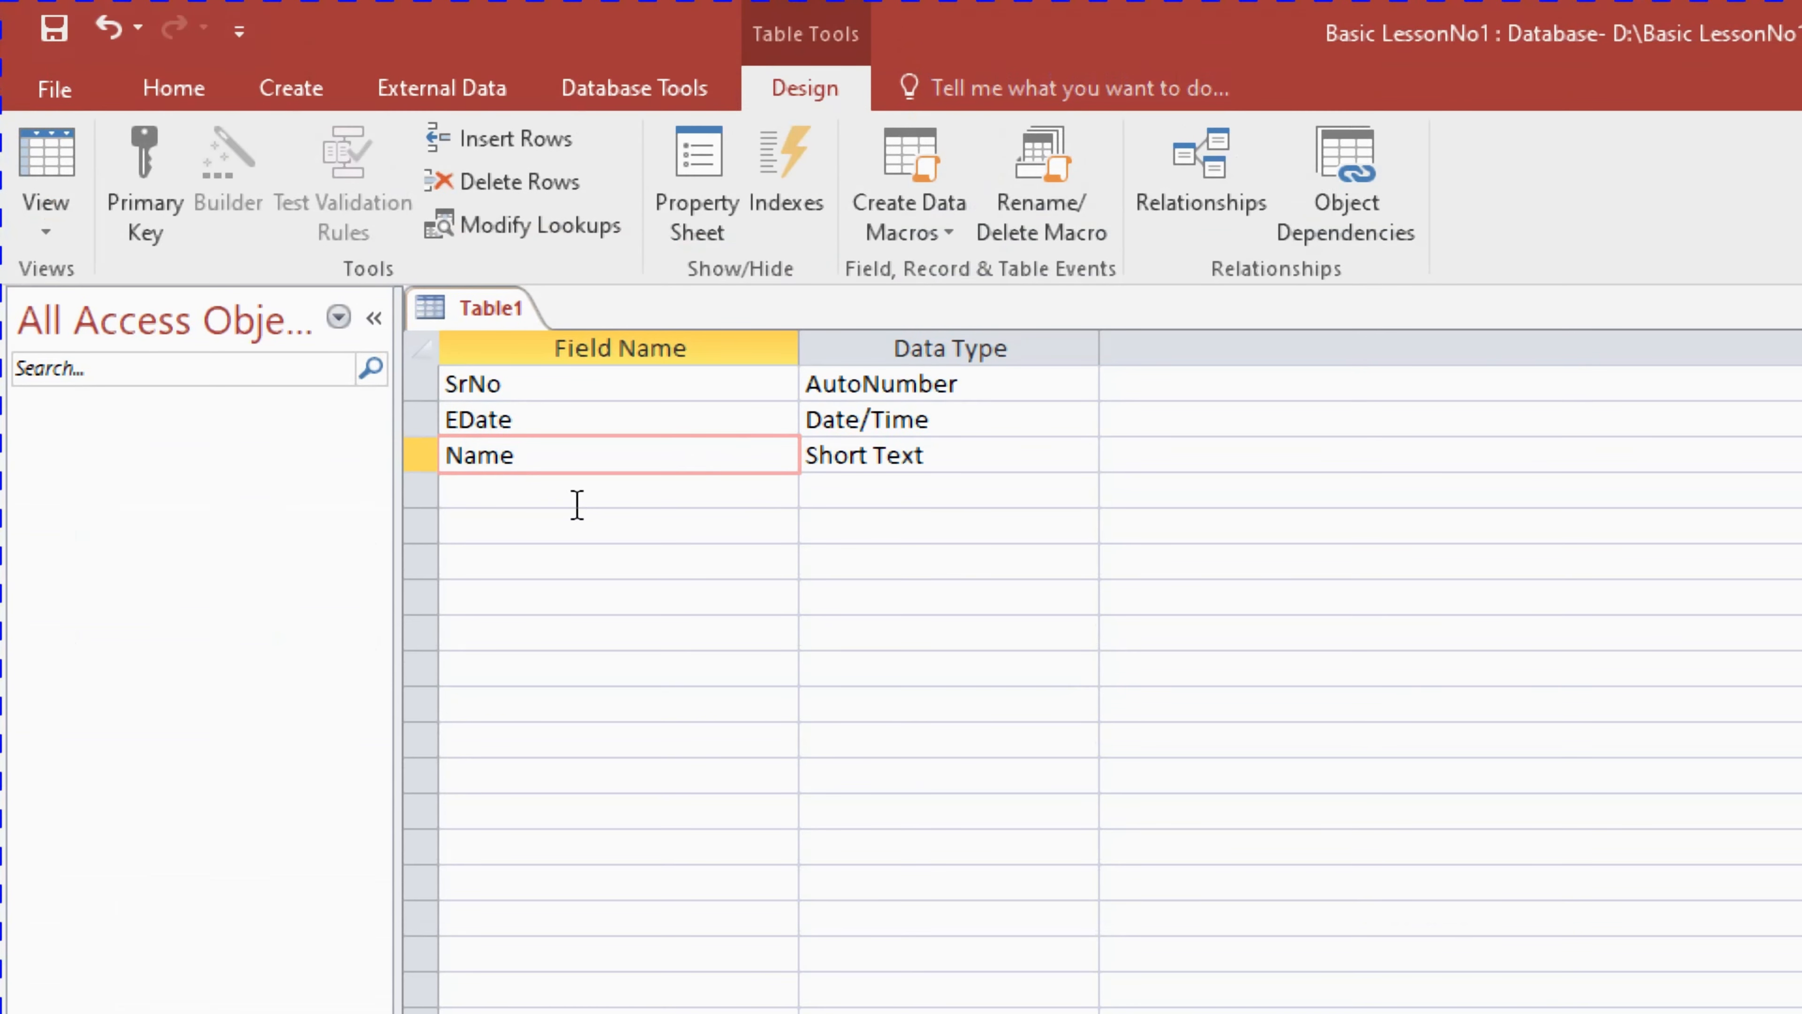
Rename the Name field to CustName by adding the prefix Cust.
{"action": "key", "text": "Home"}
{"action": "type", "text": "Cust"}
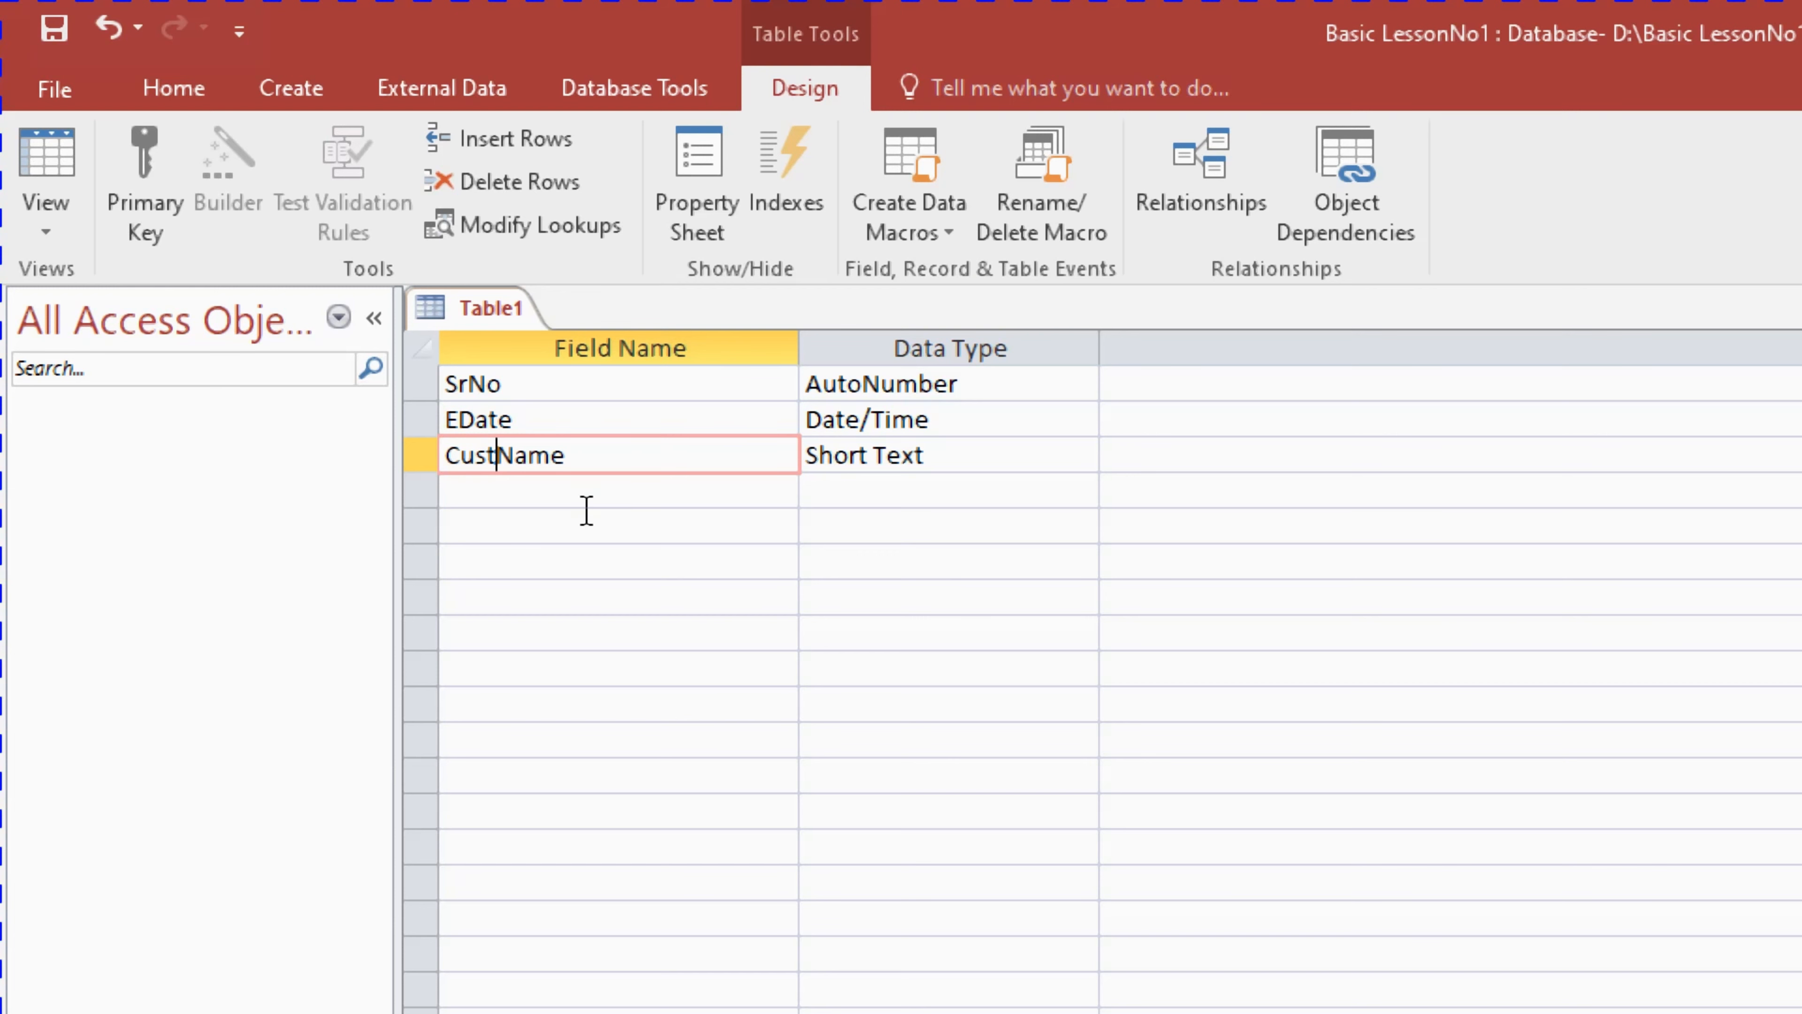
Set the caption of the CustName field to Customer Name.
{"action": "left_click", "coordinate": [989, 454]}
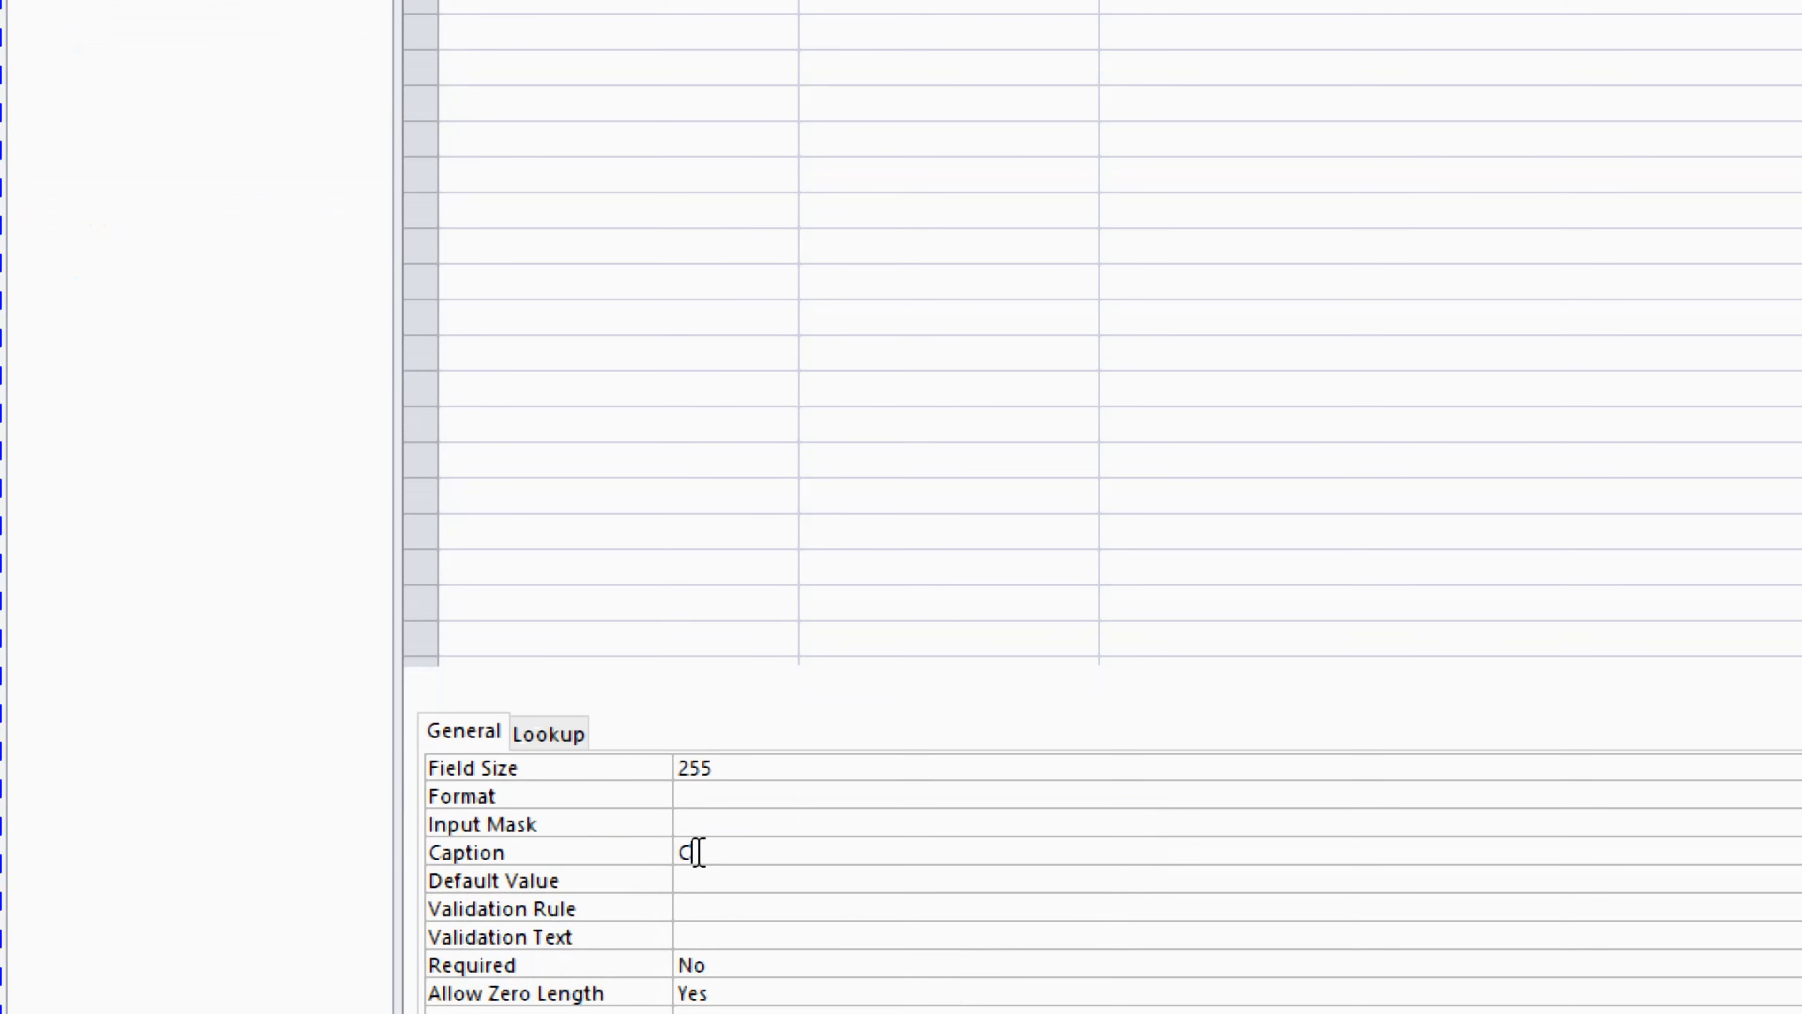
{"action": "type", "text": "ustom"}
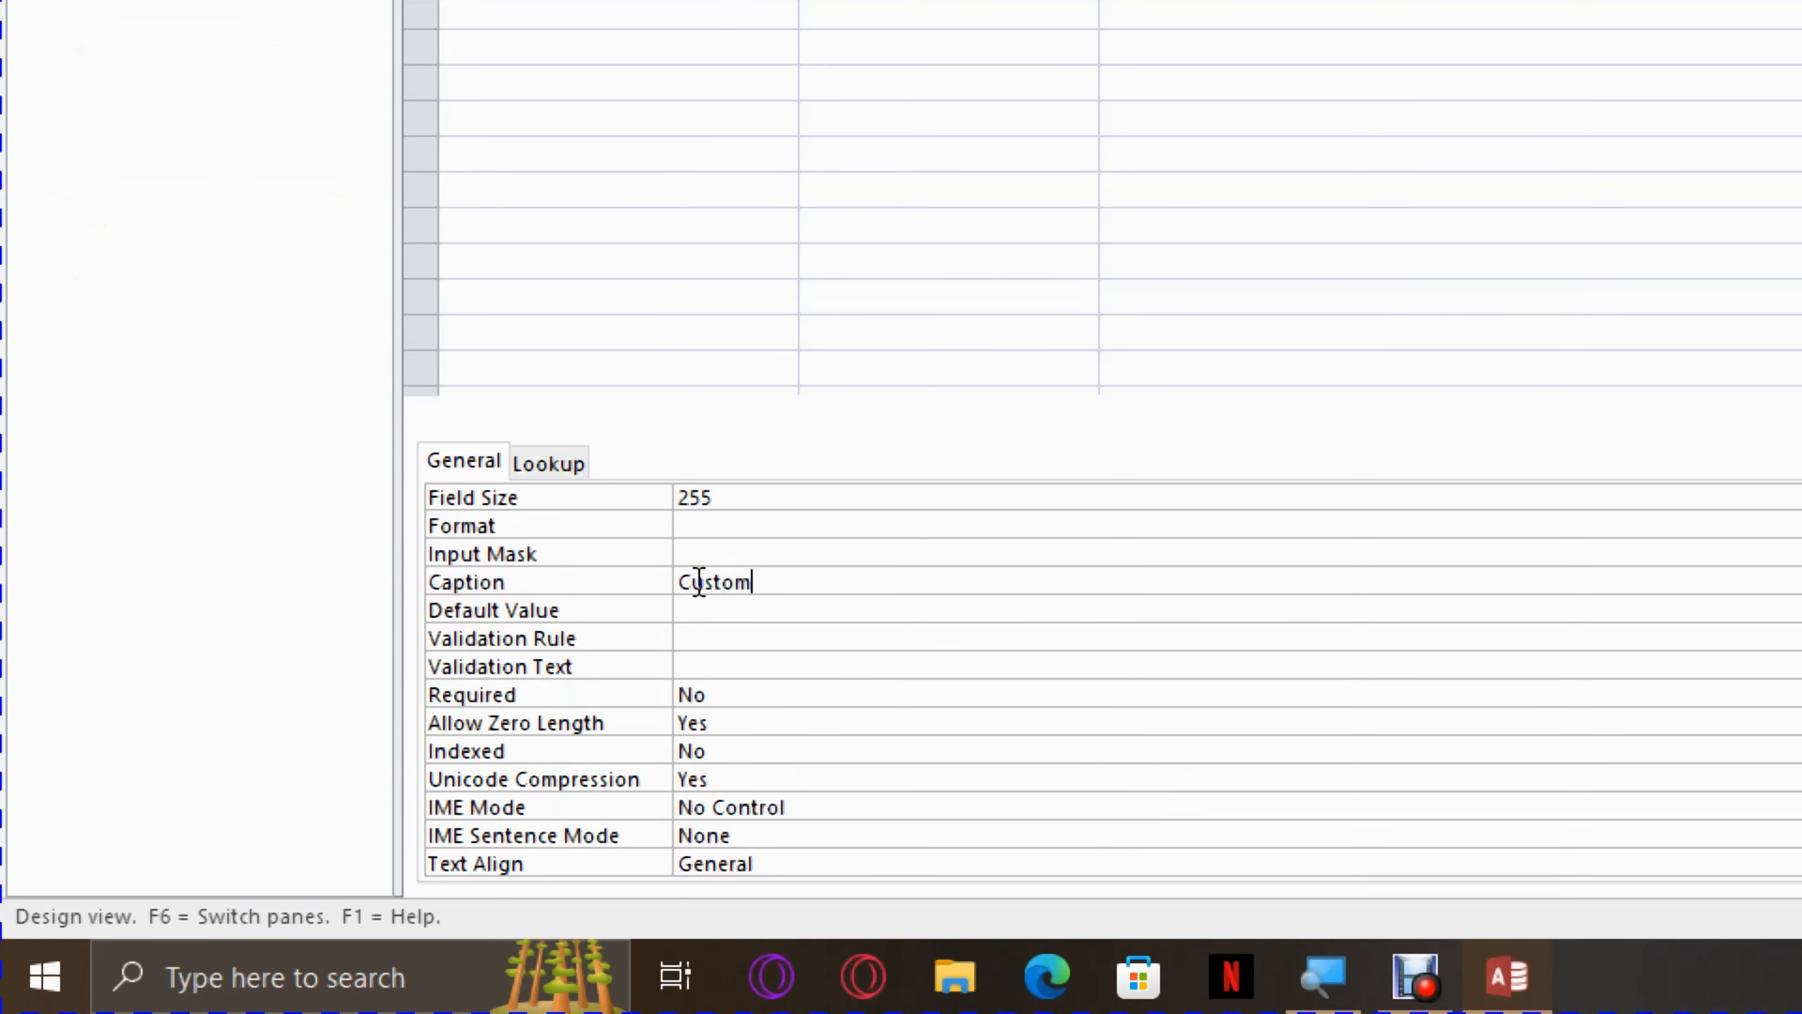
{"action": "type", "text": "er Name"}
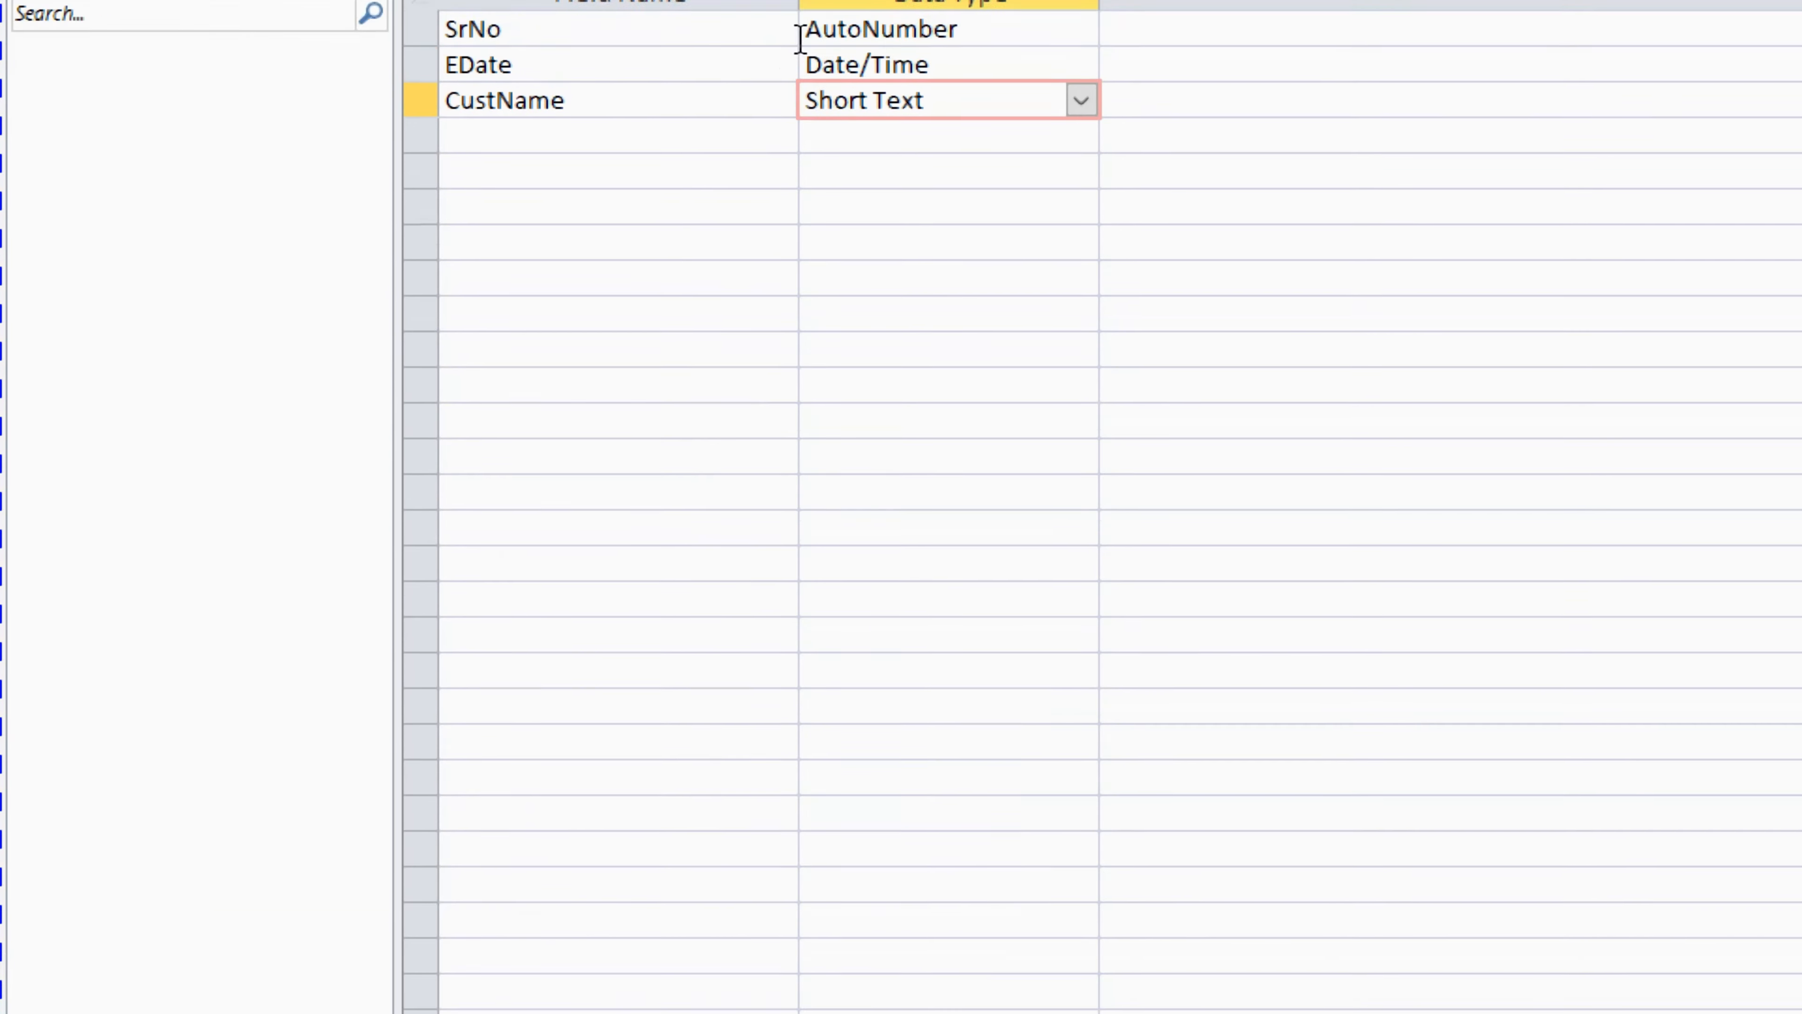
Add a Short Text field named Mobile below CustName and set its field size to 15.
{"action": "left_click", "coordinate": [571, 213]}
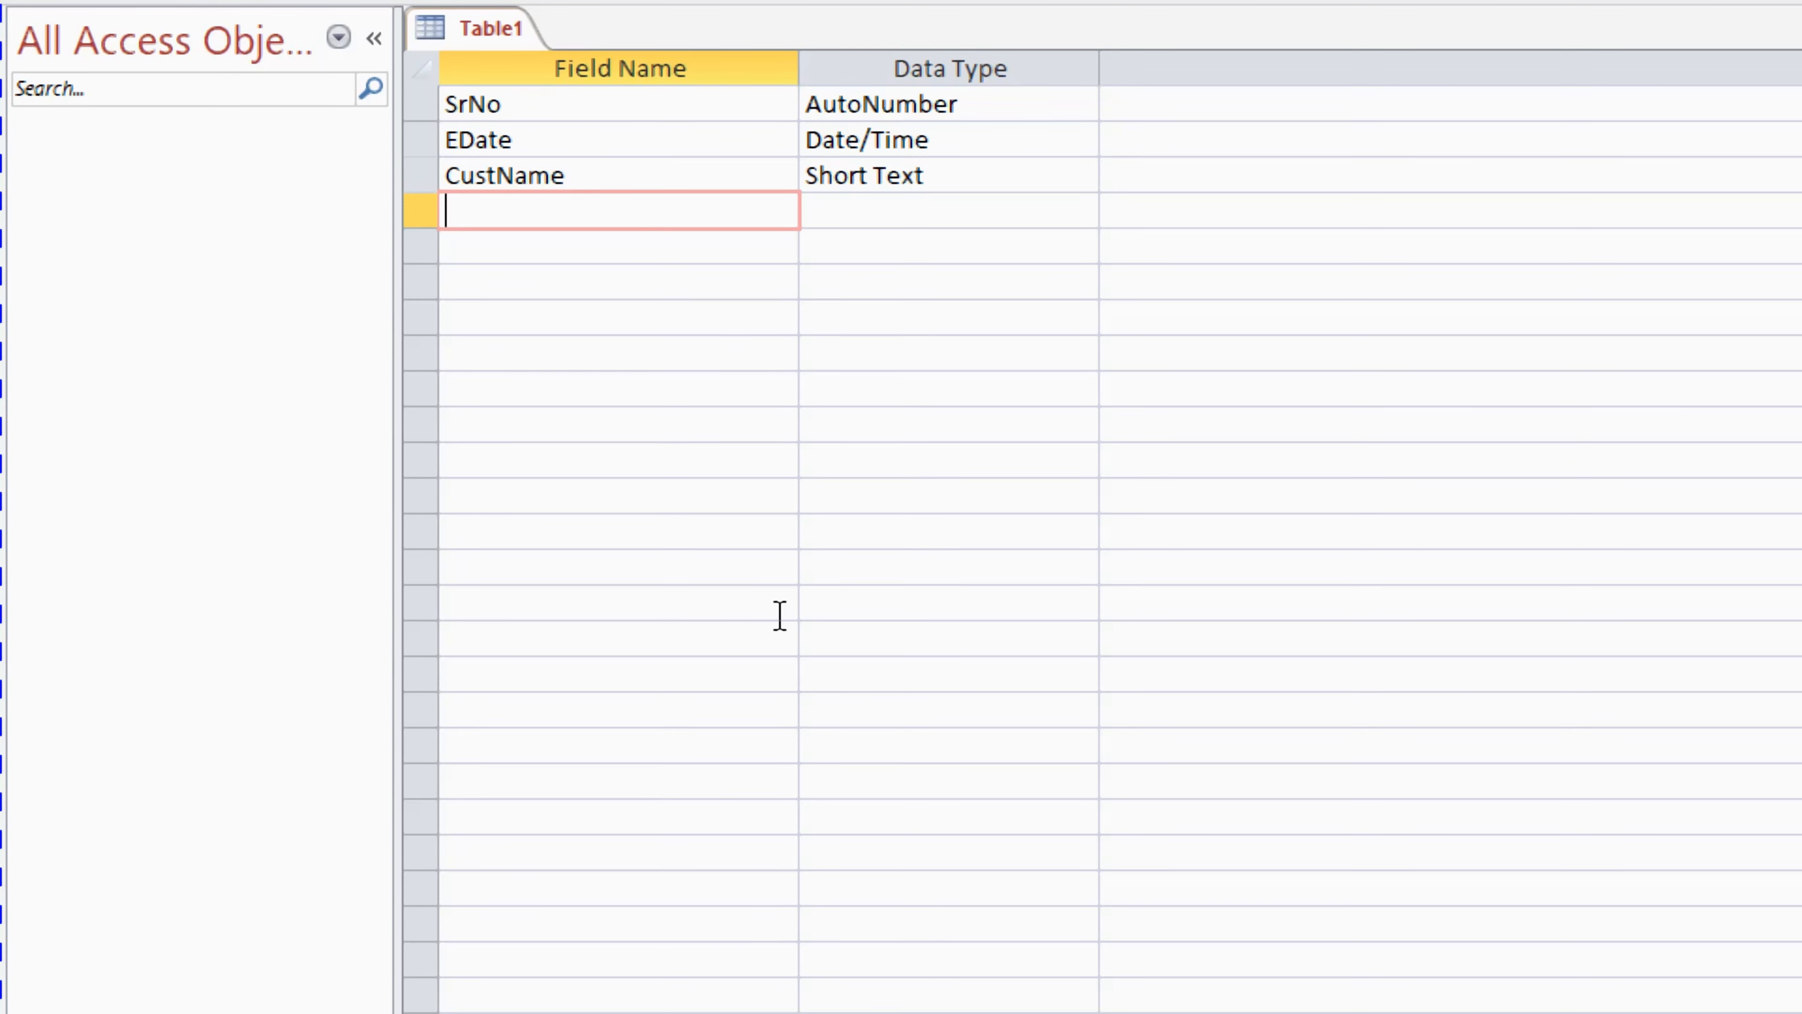
{"action": "type", "text": "Mobile"}
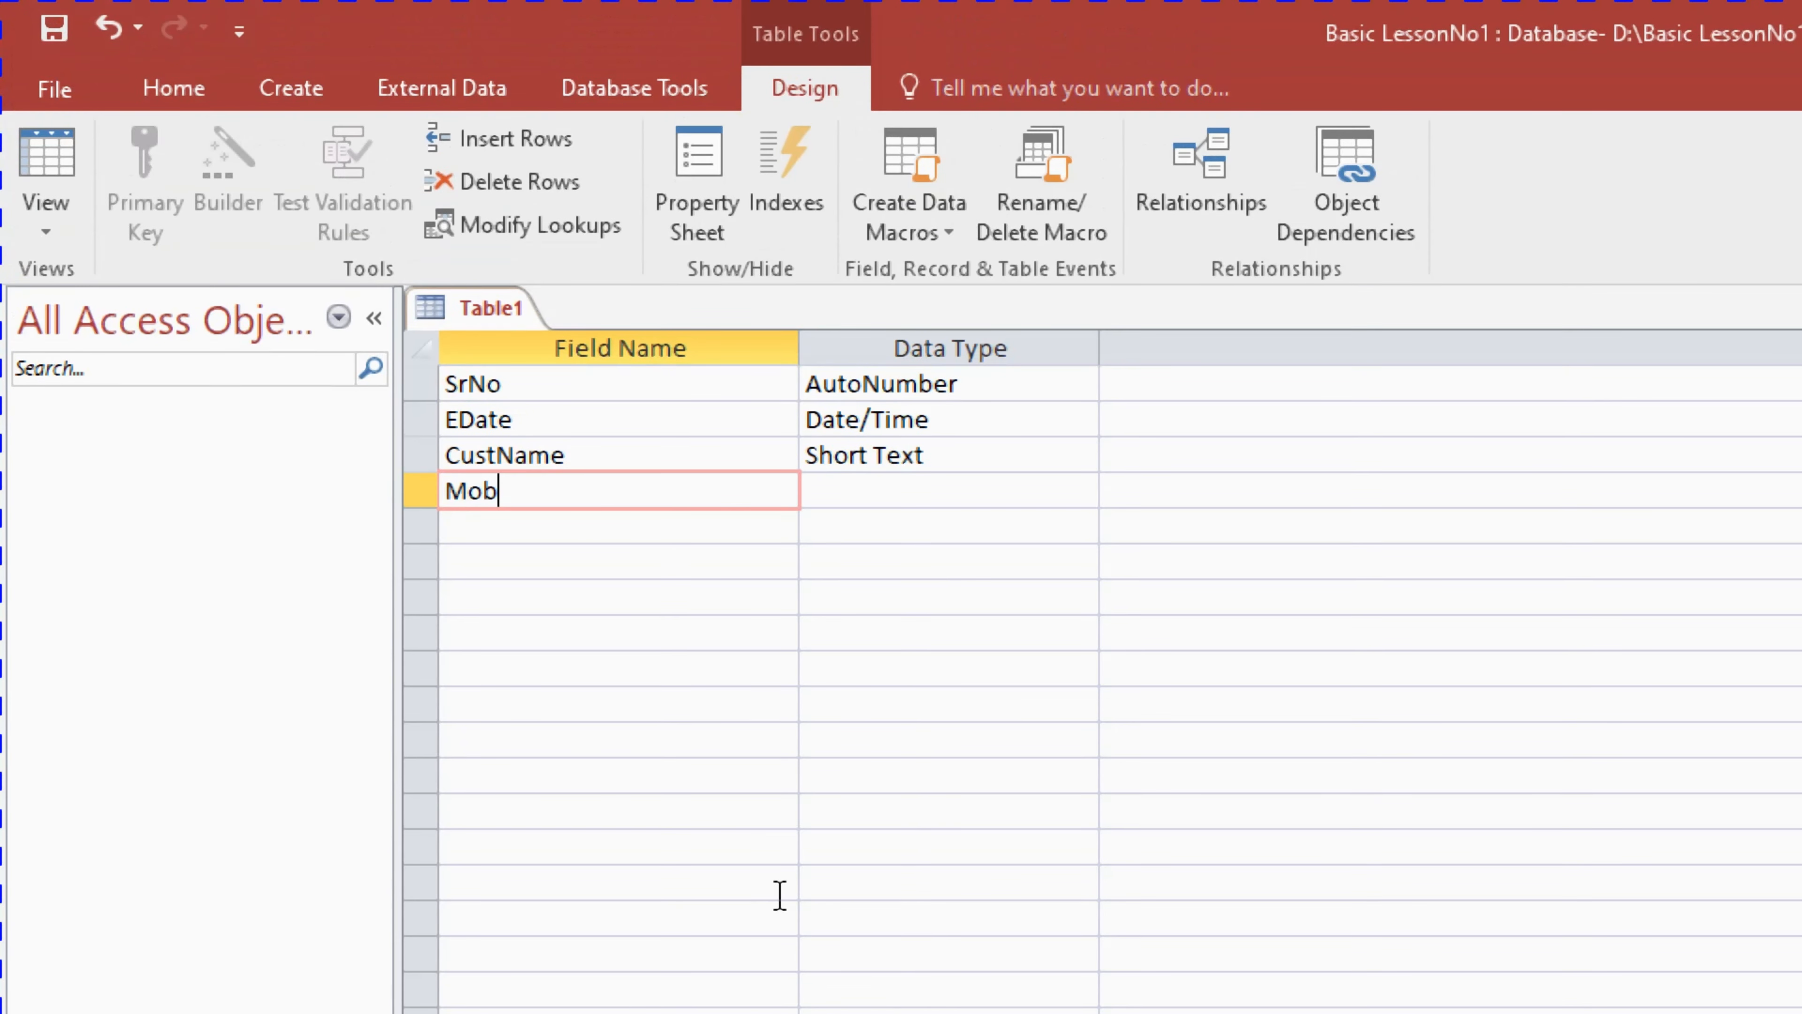
{"action": "key", "text": "Tab"}
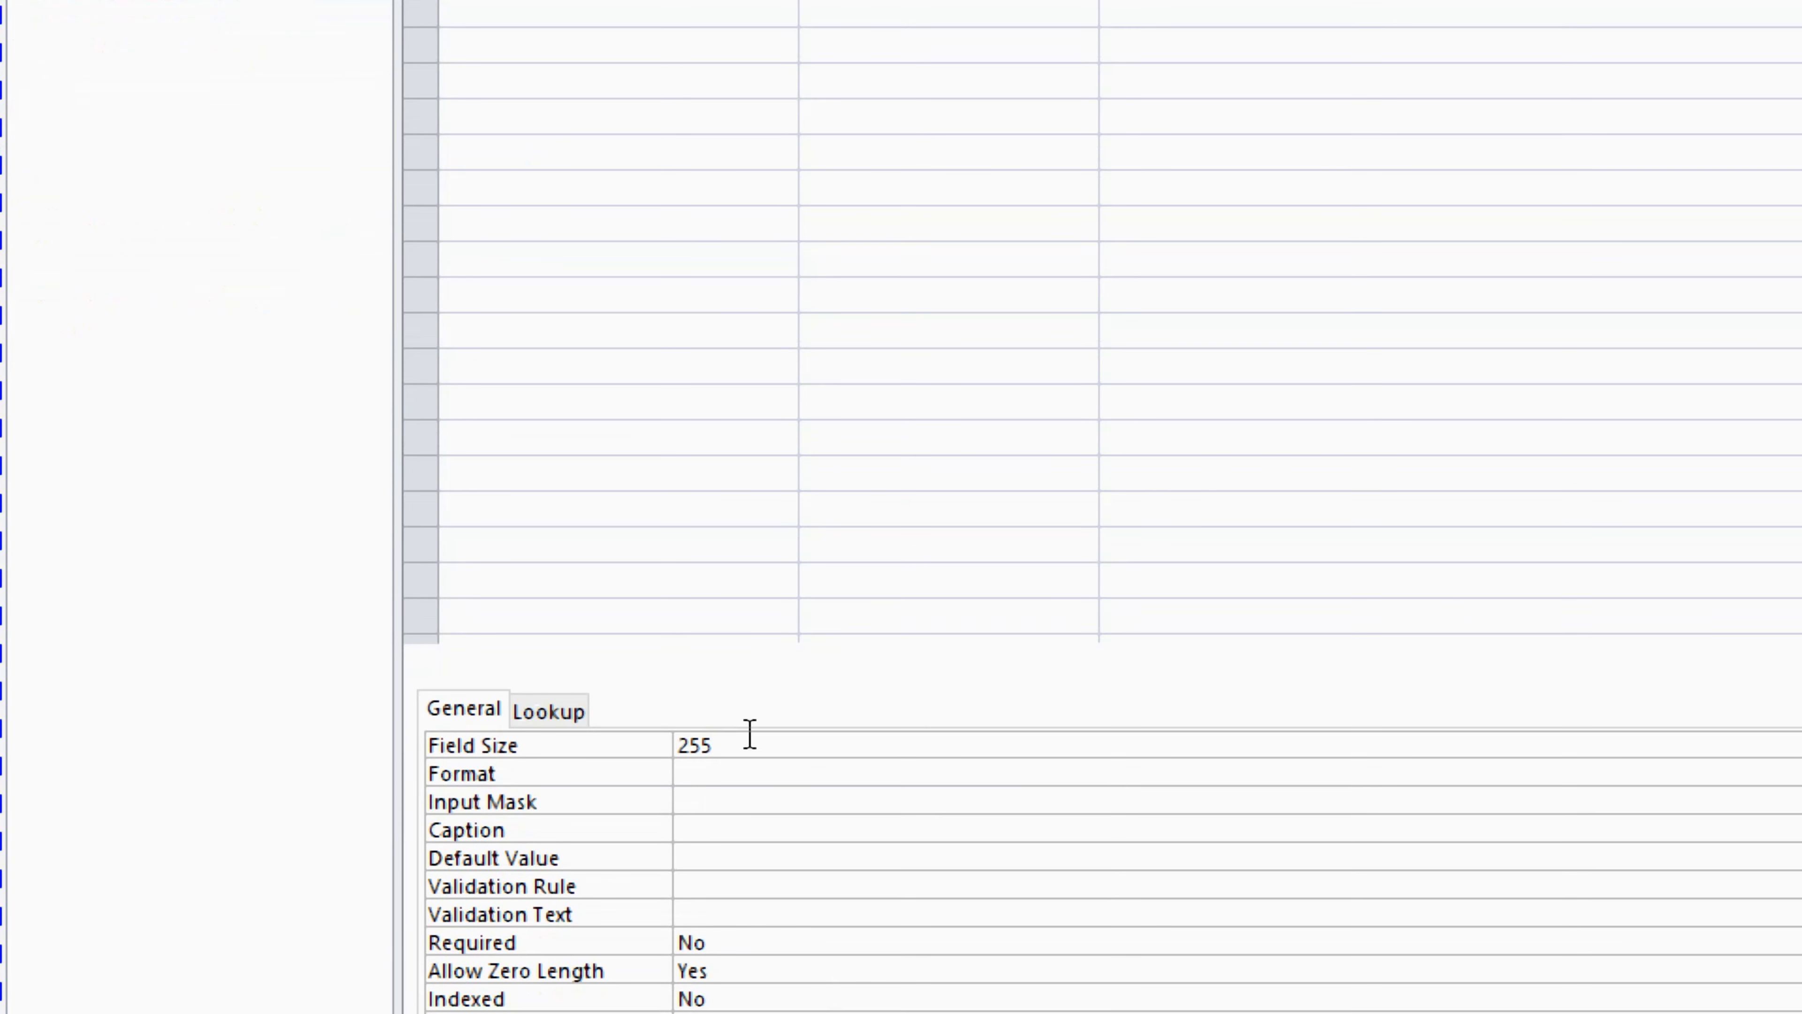
{"action": "left_click", "coordinate": [751, 747]}
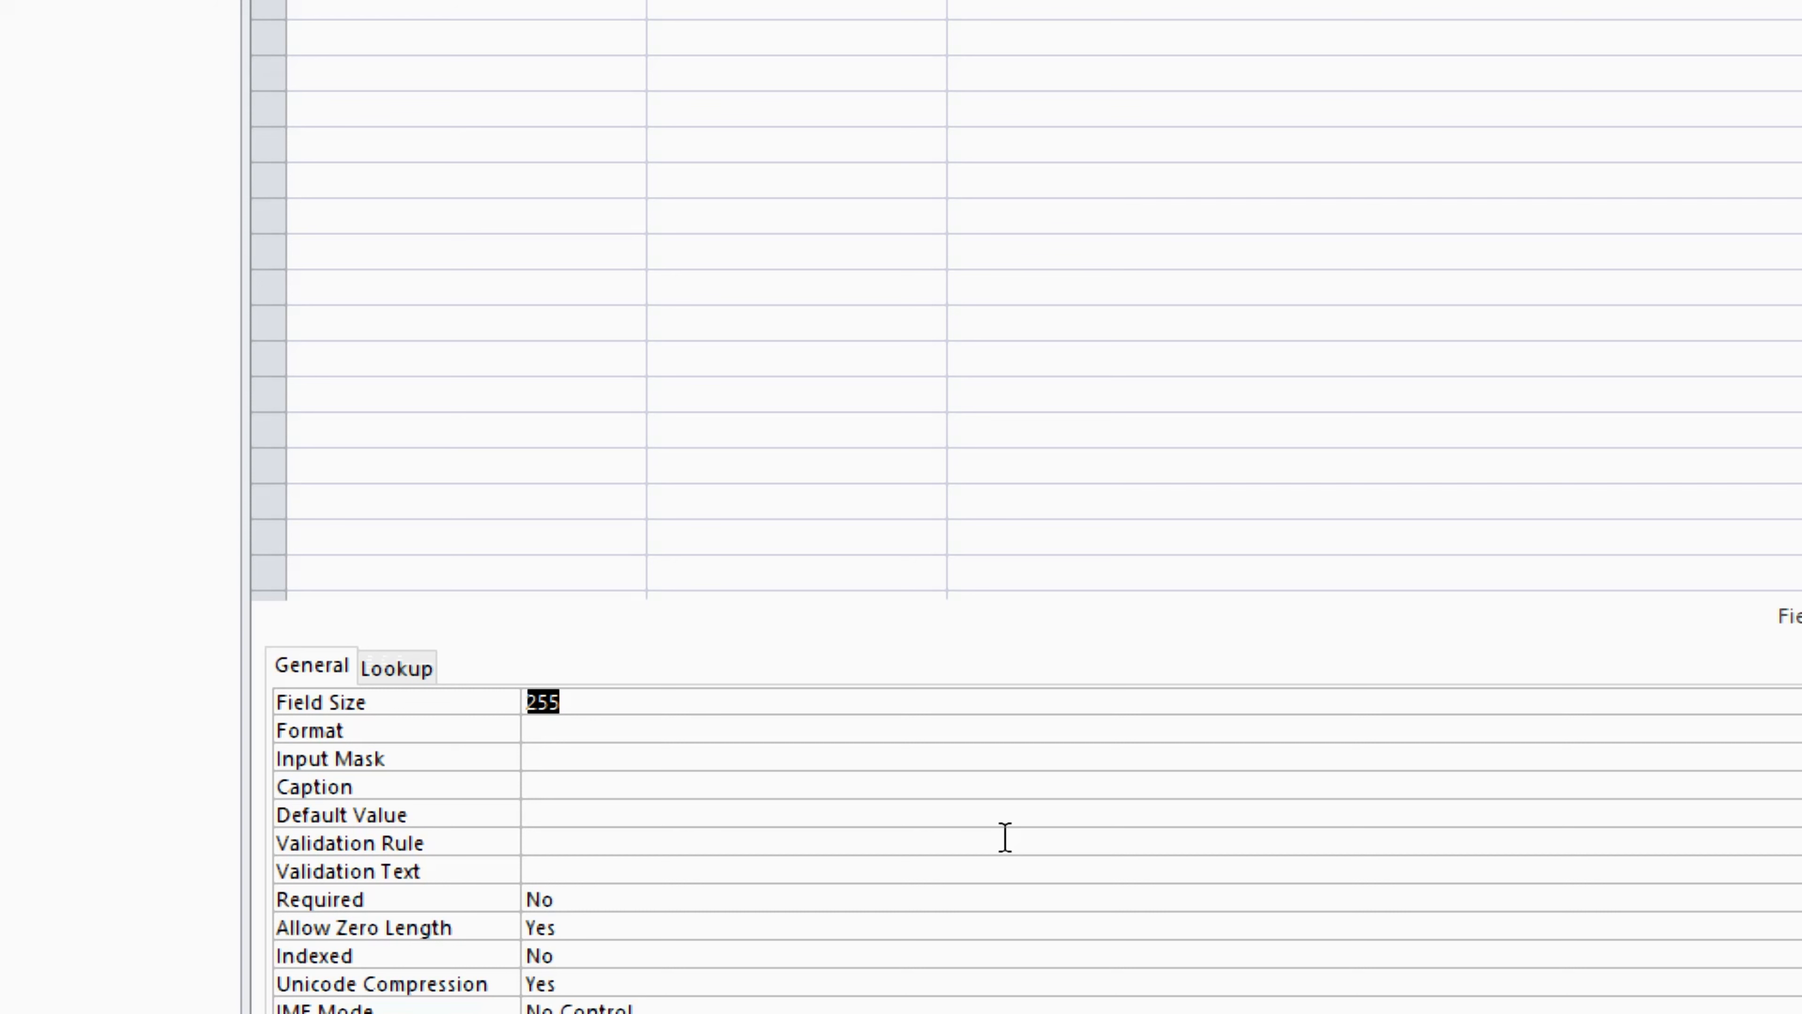
{"action": "type", "text": "15"}
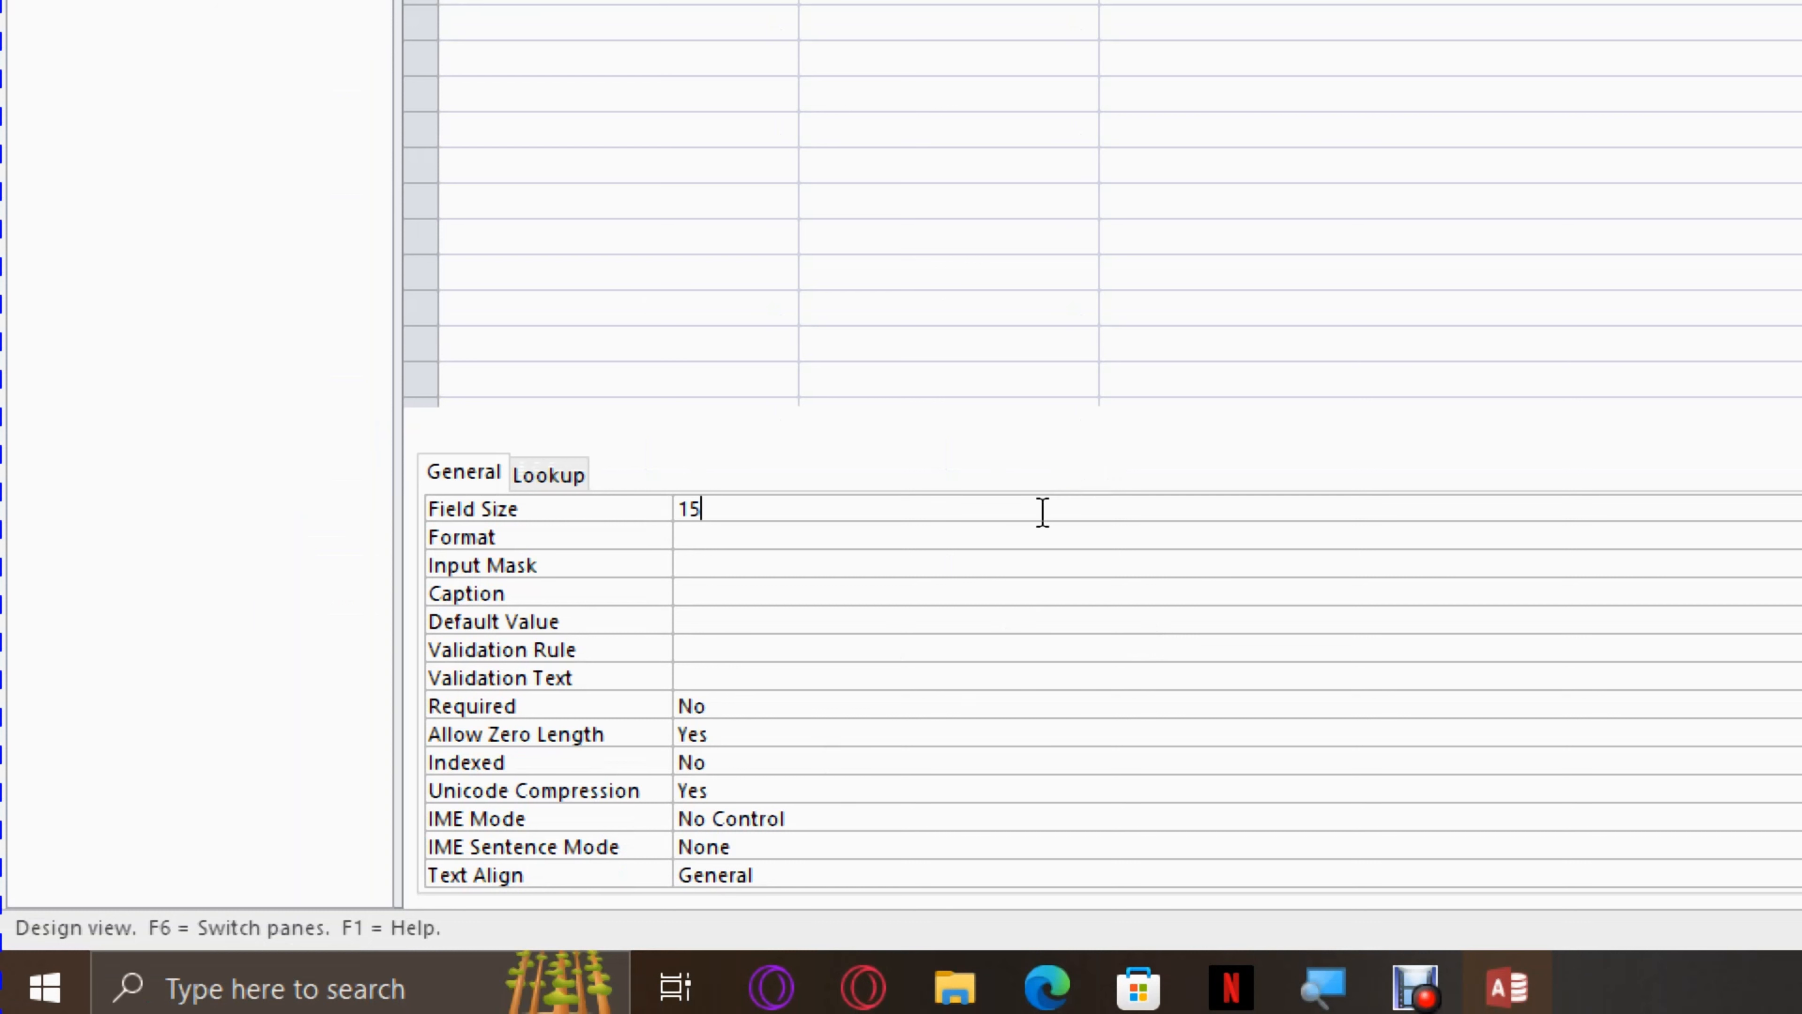
{"action": "left_click", "coordinate": [709, 538]}
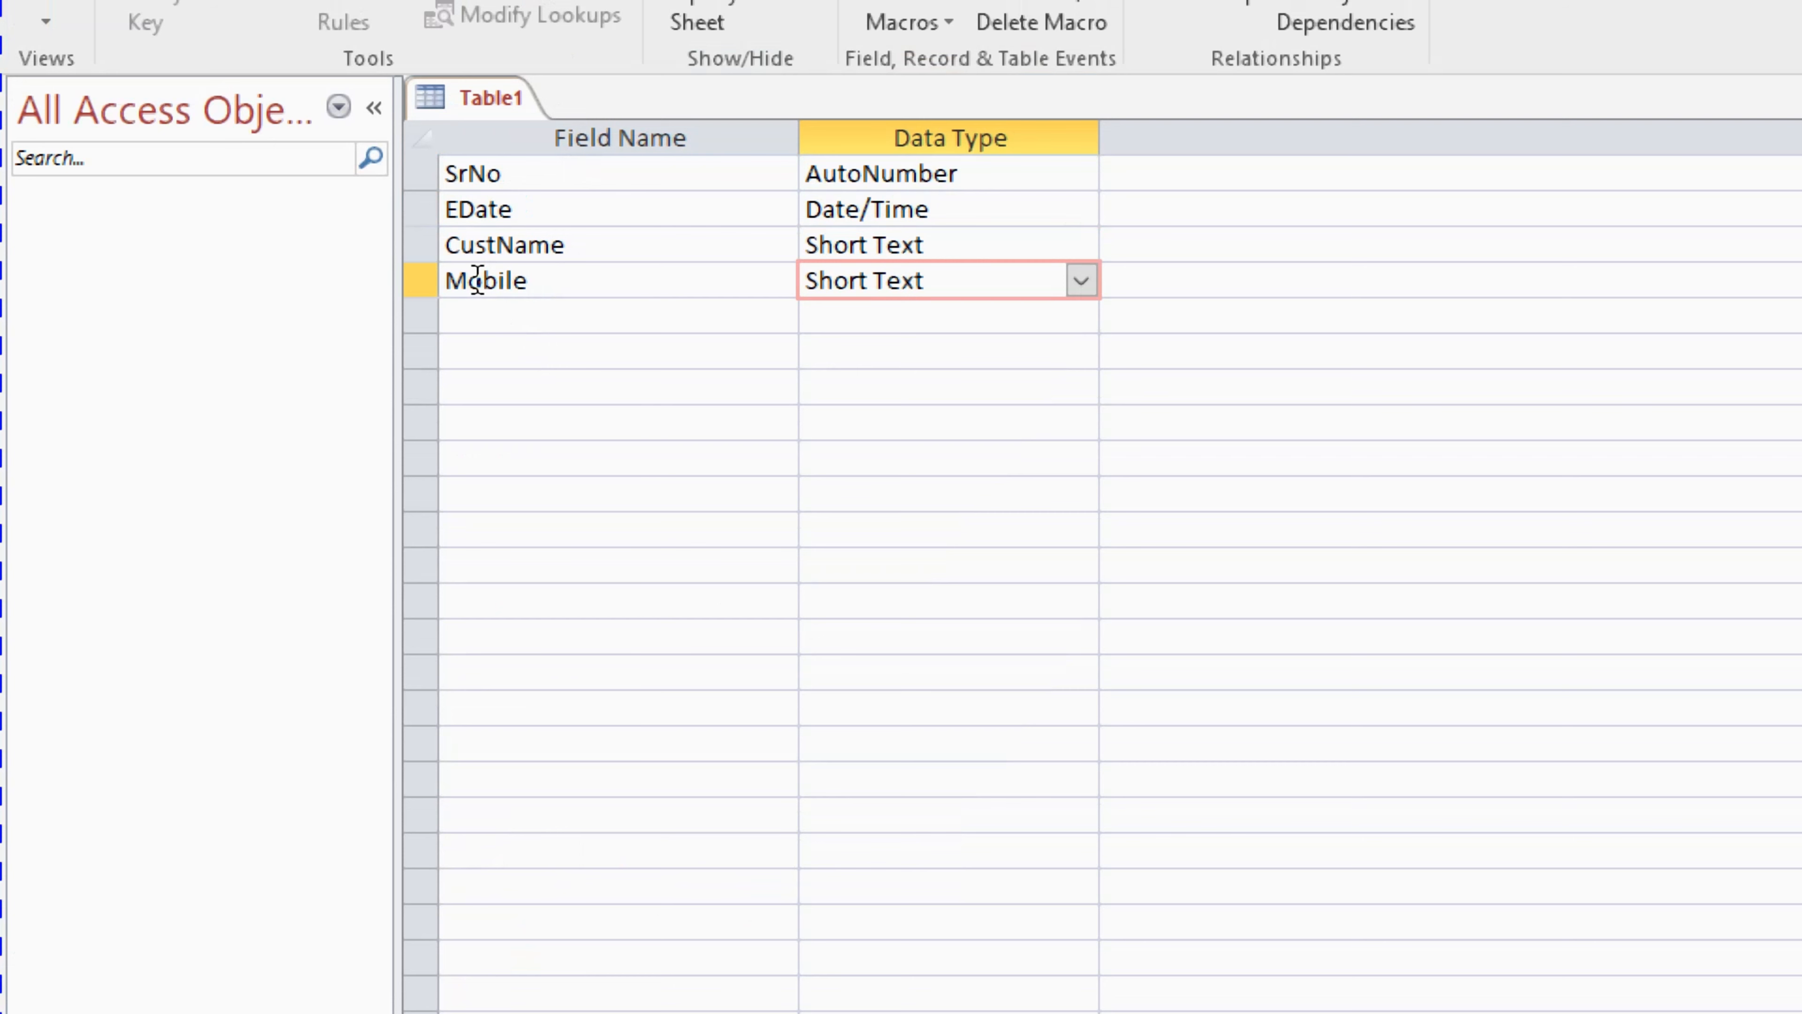
Add a Short Text field named Email below Mobile and set its field size to 50.
{"action": "left_click", "coordinate": [502, 321]}
{"action": "type", "text": "E"}
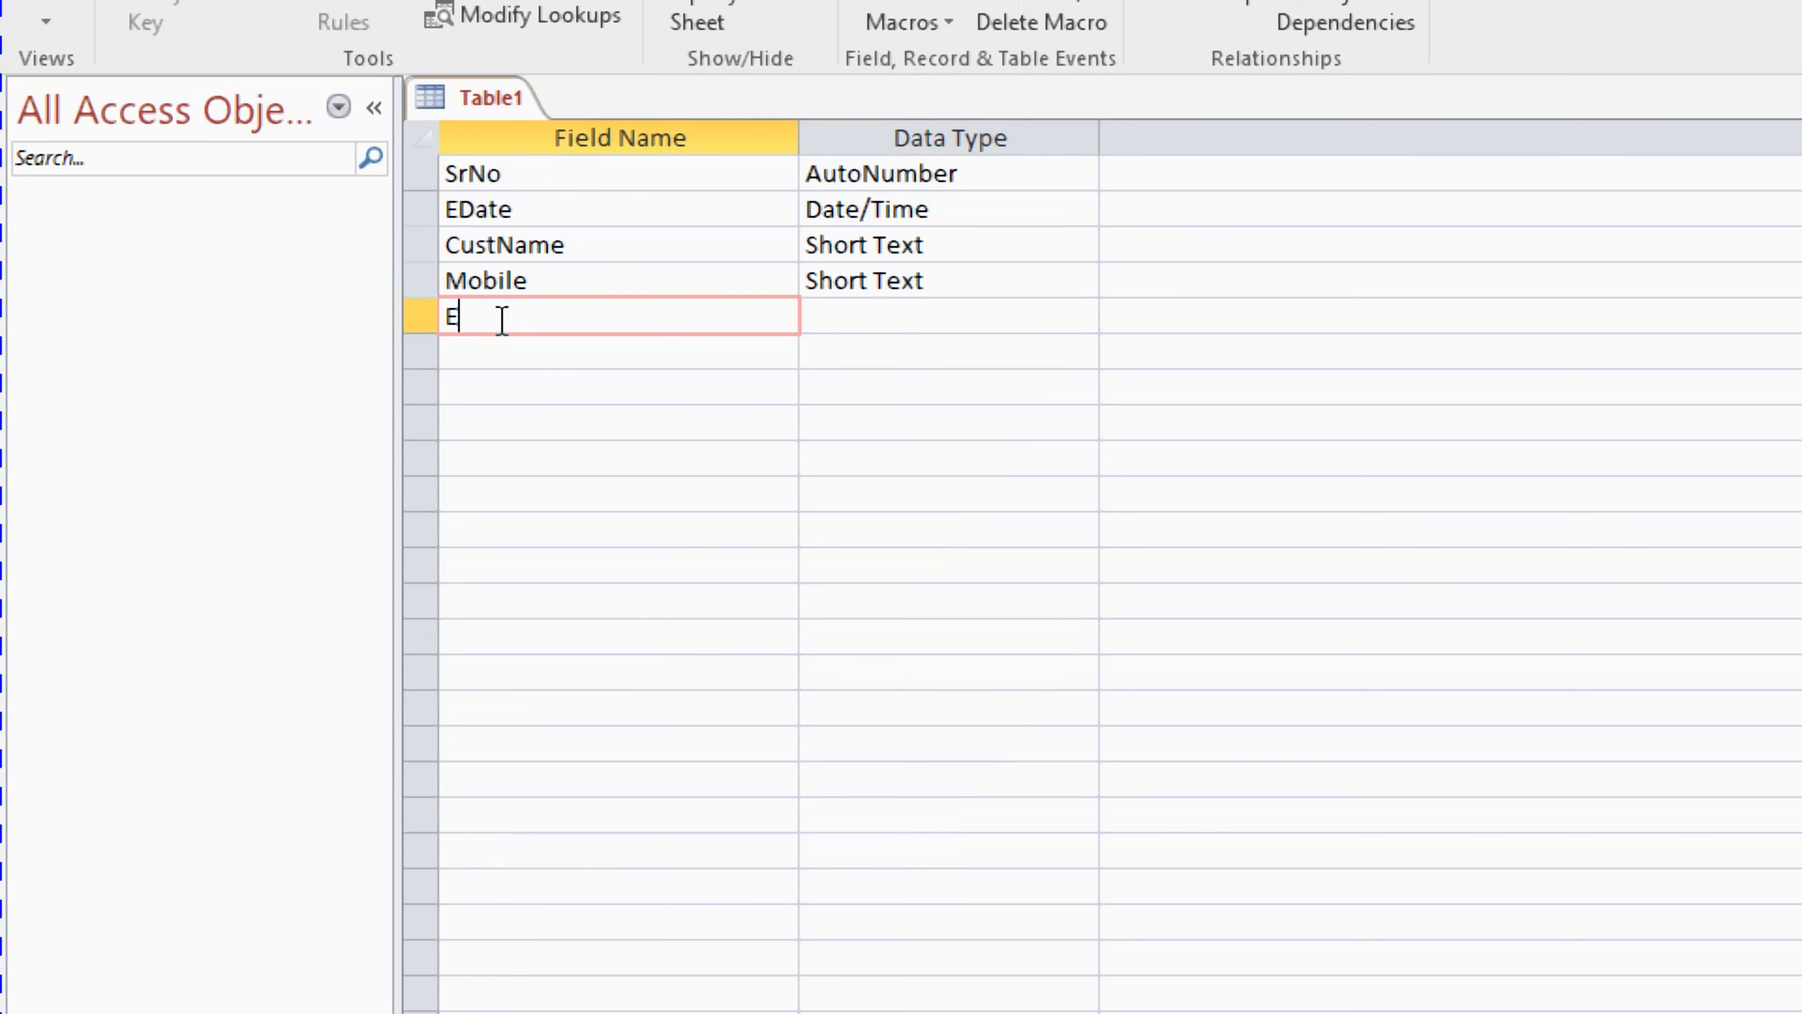
{"action": "type", "text": "mail"}
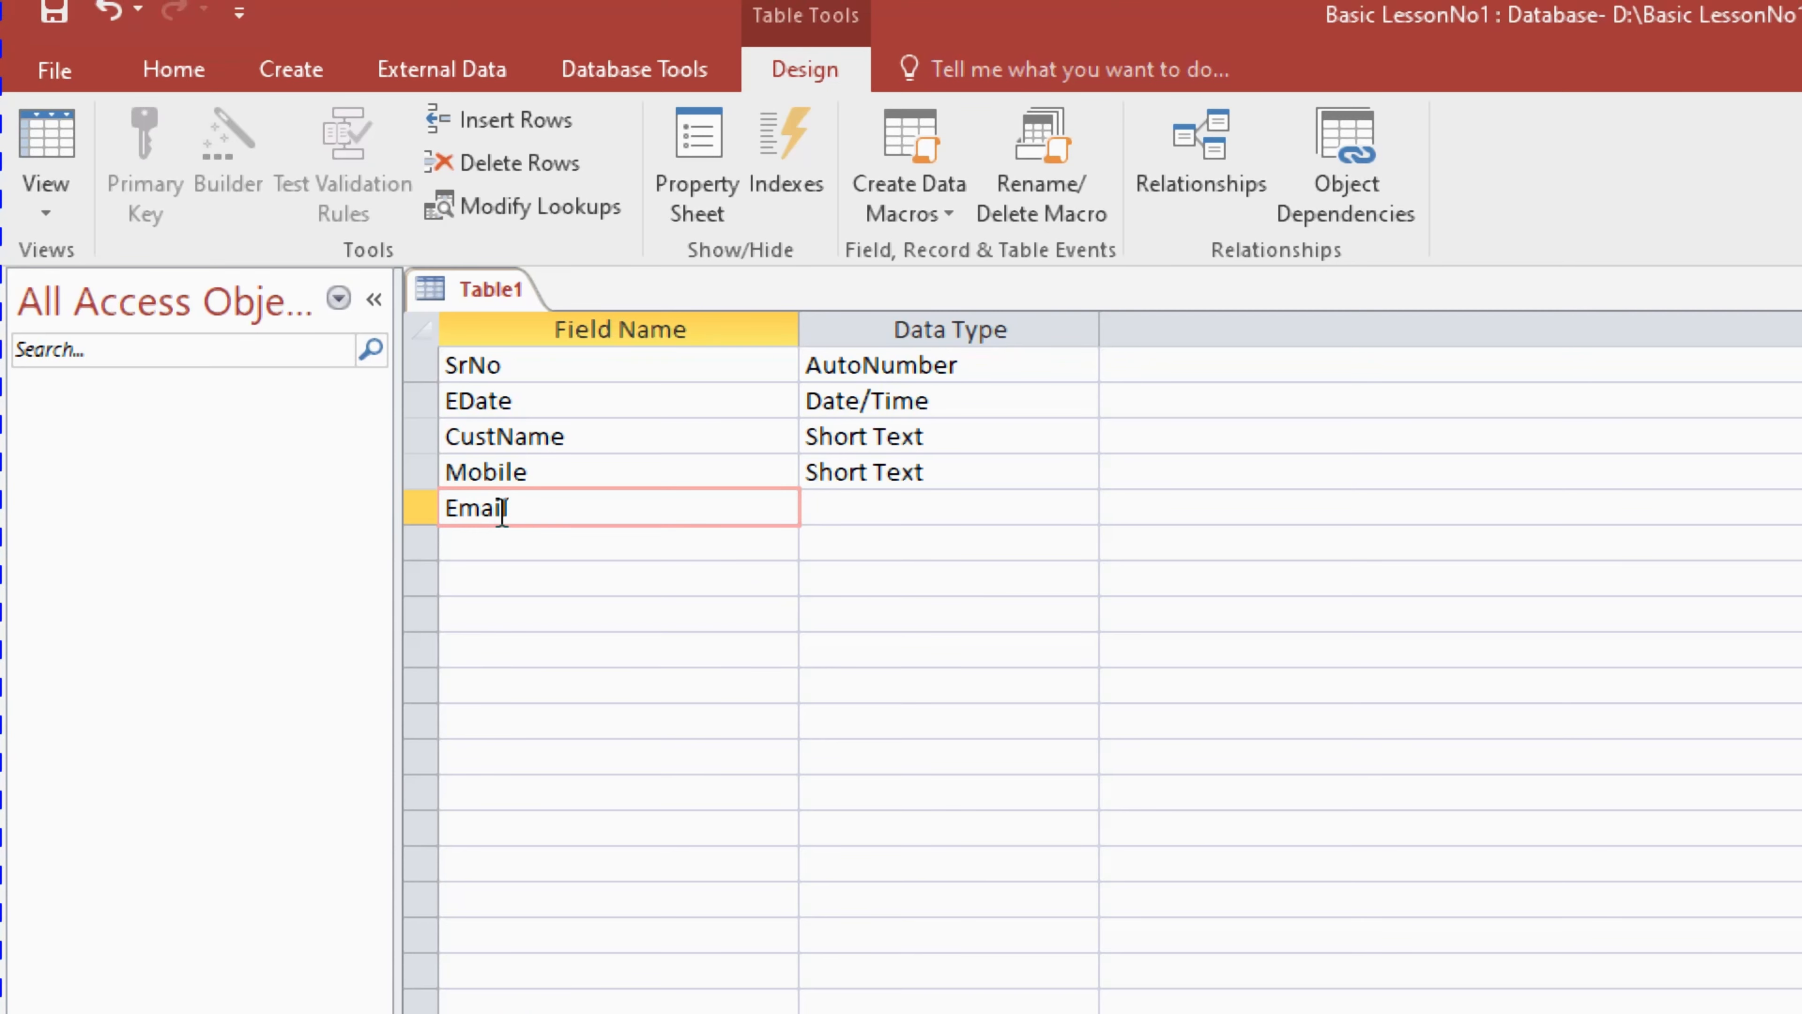
{"action": "key", "text": "Tab"}
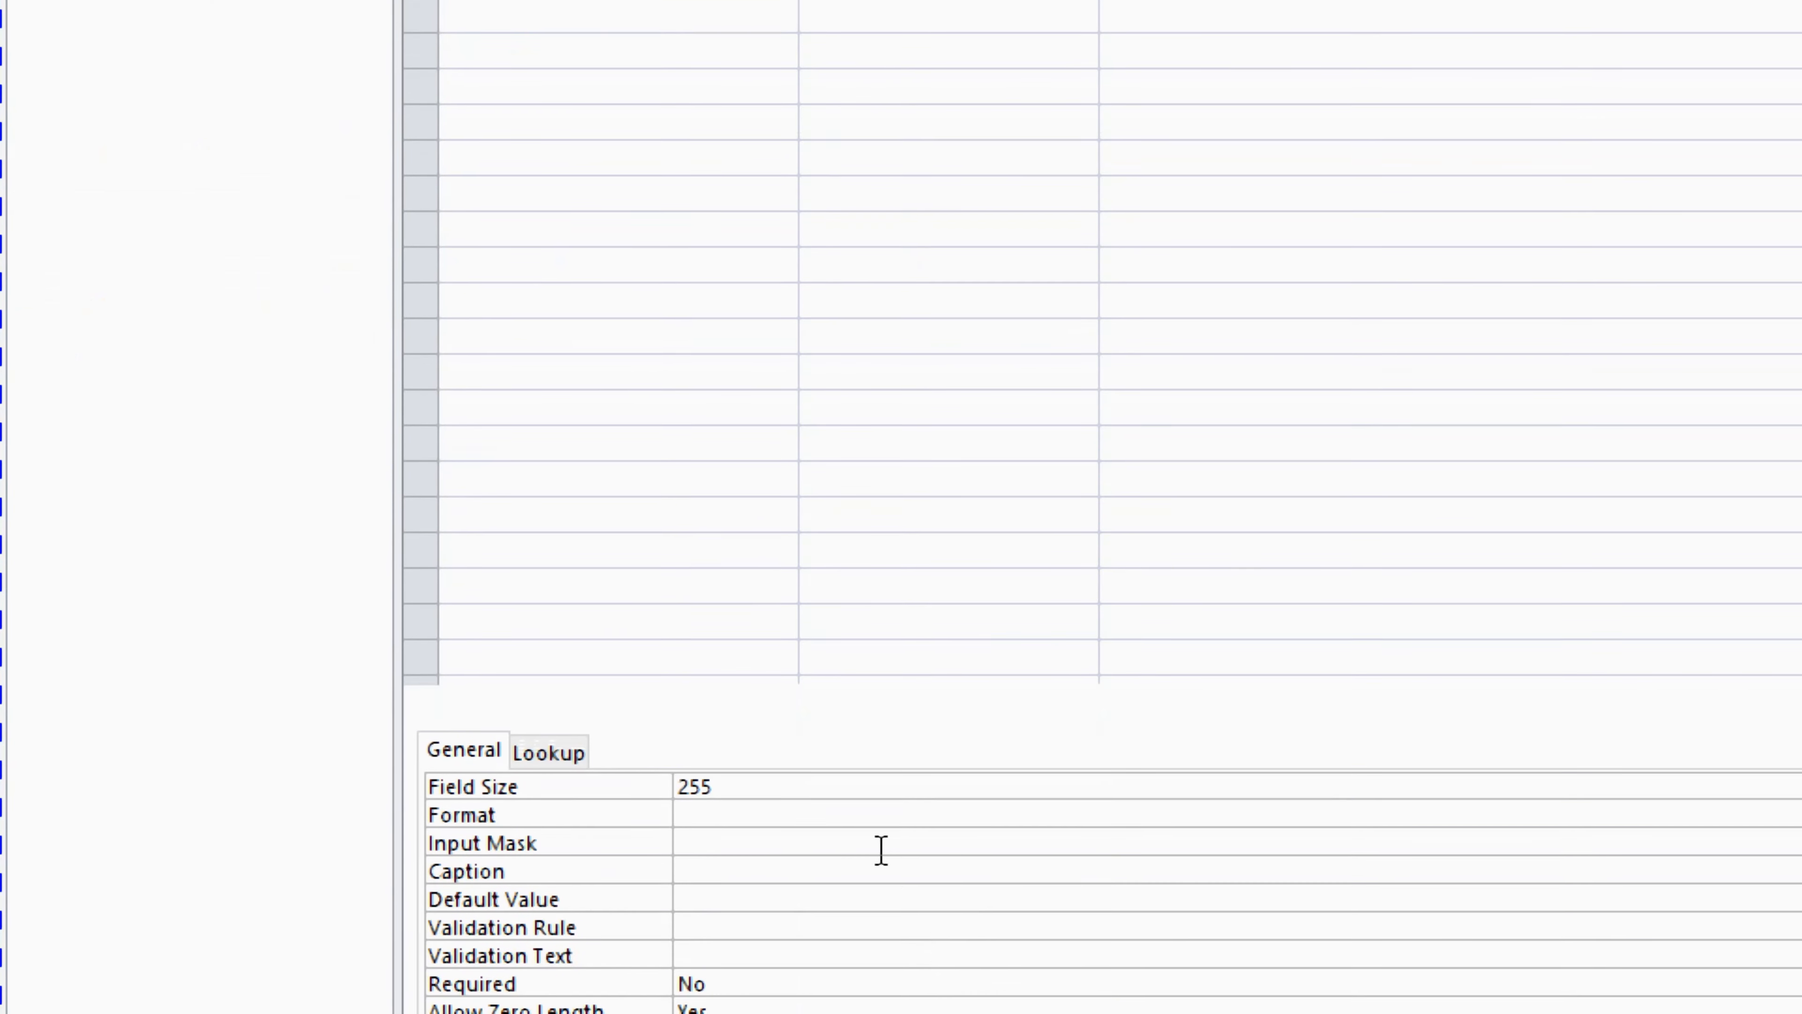
{"action": "double_click", "coordinate": [738, 780]}
{"action": "type", "text": "50"}
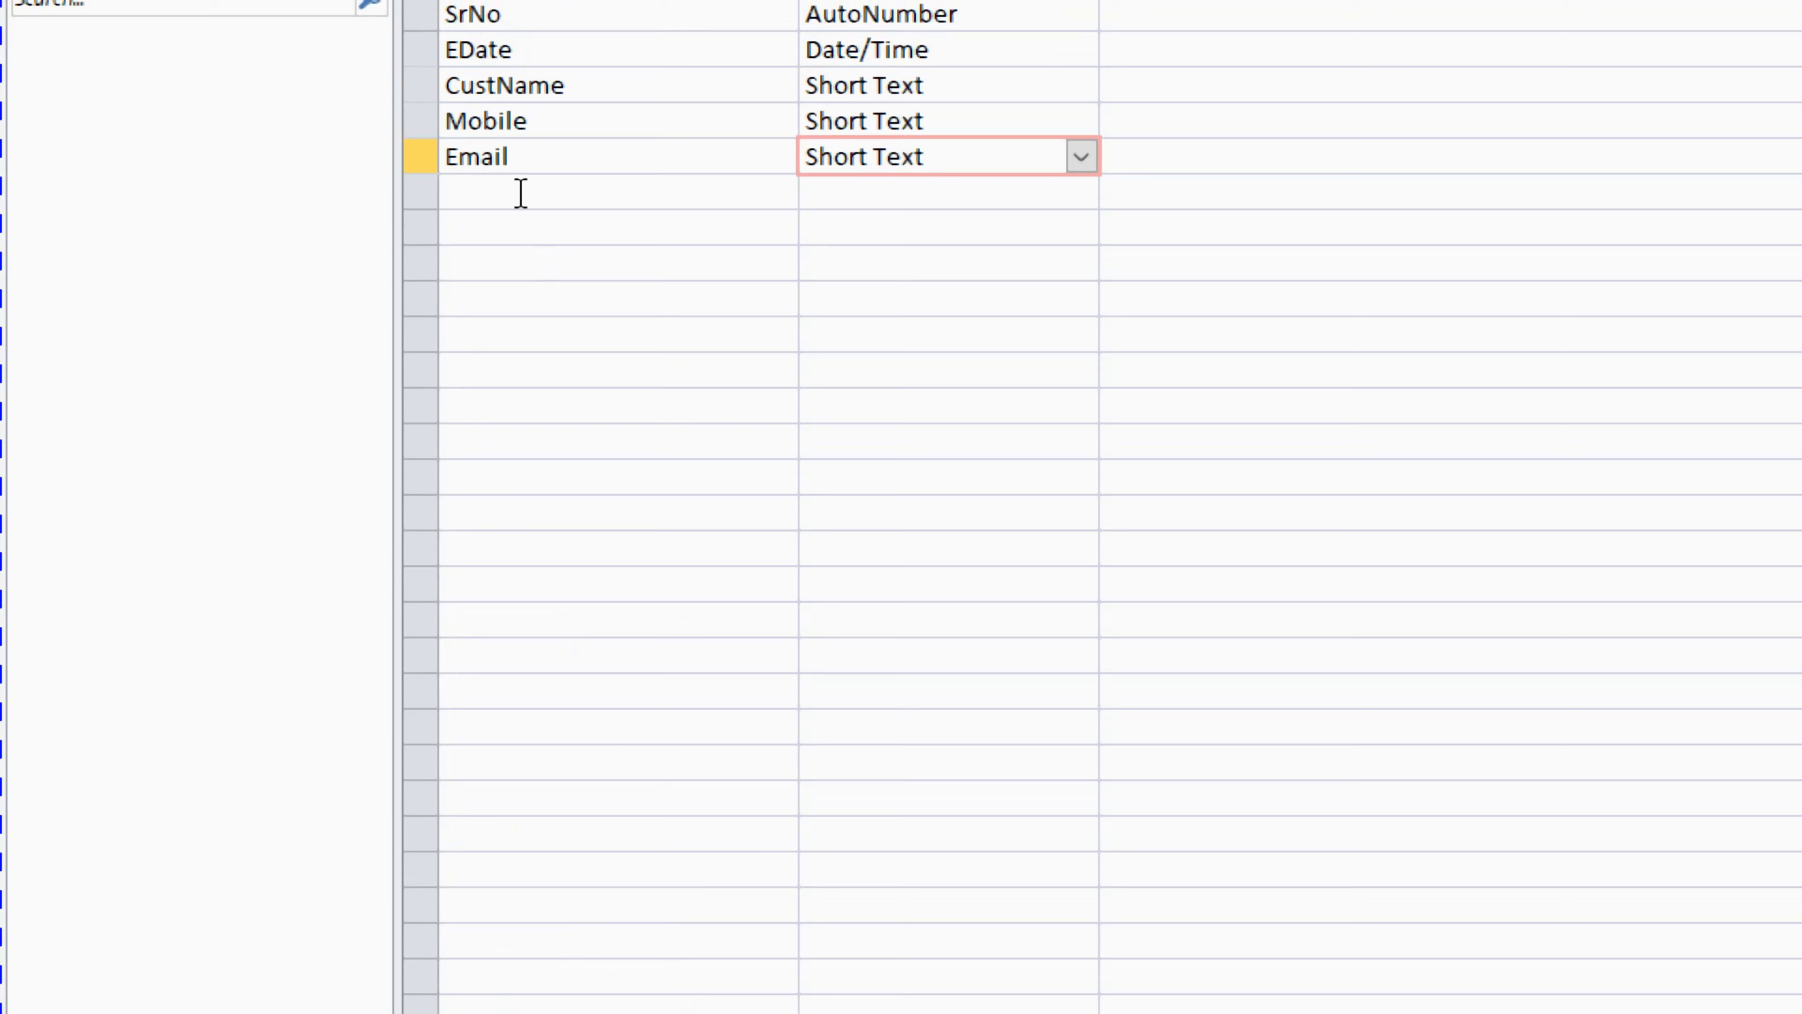
Add a Short Text field named Add below Email and give it the caption Address.
{"action": "left_click", "coordinate": [520, 192]}
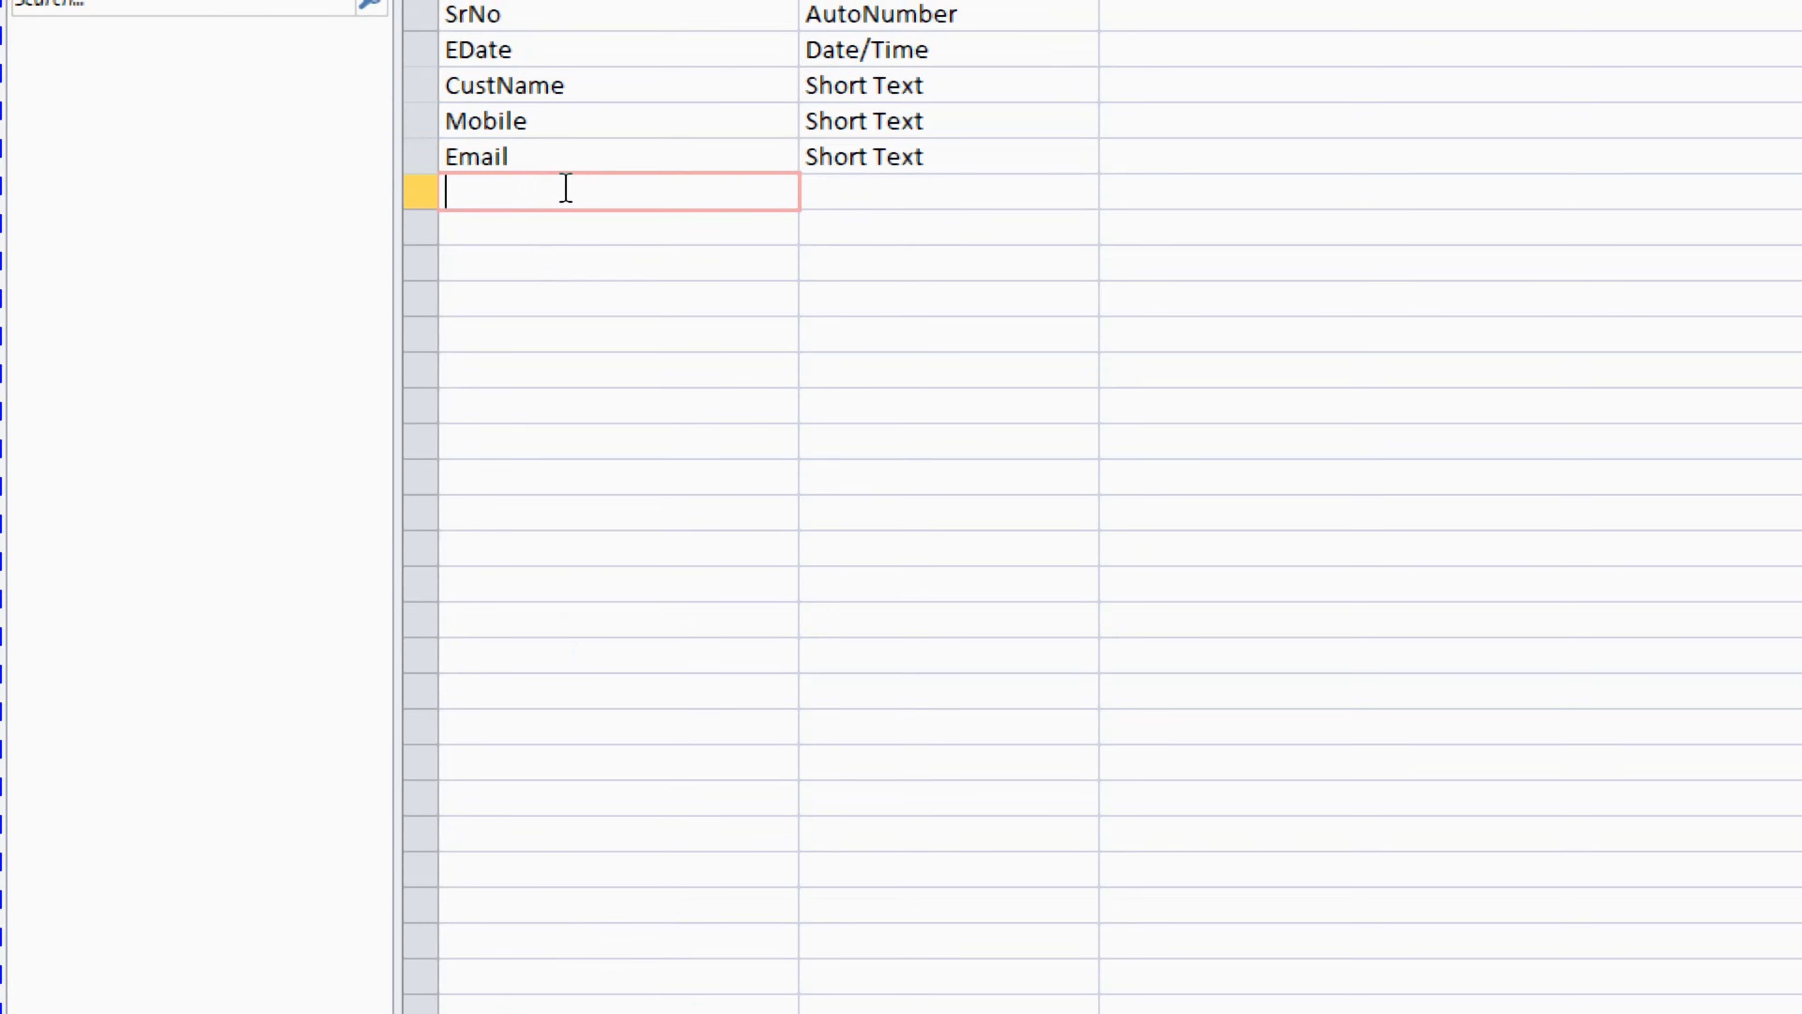
{"action": "type", "text": "Add"}
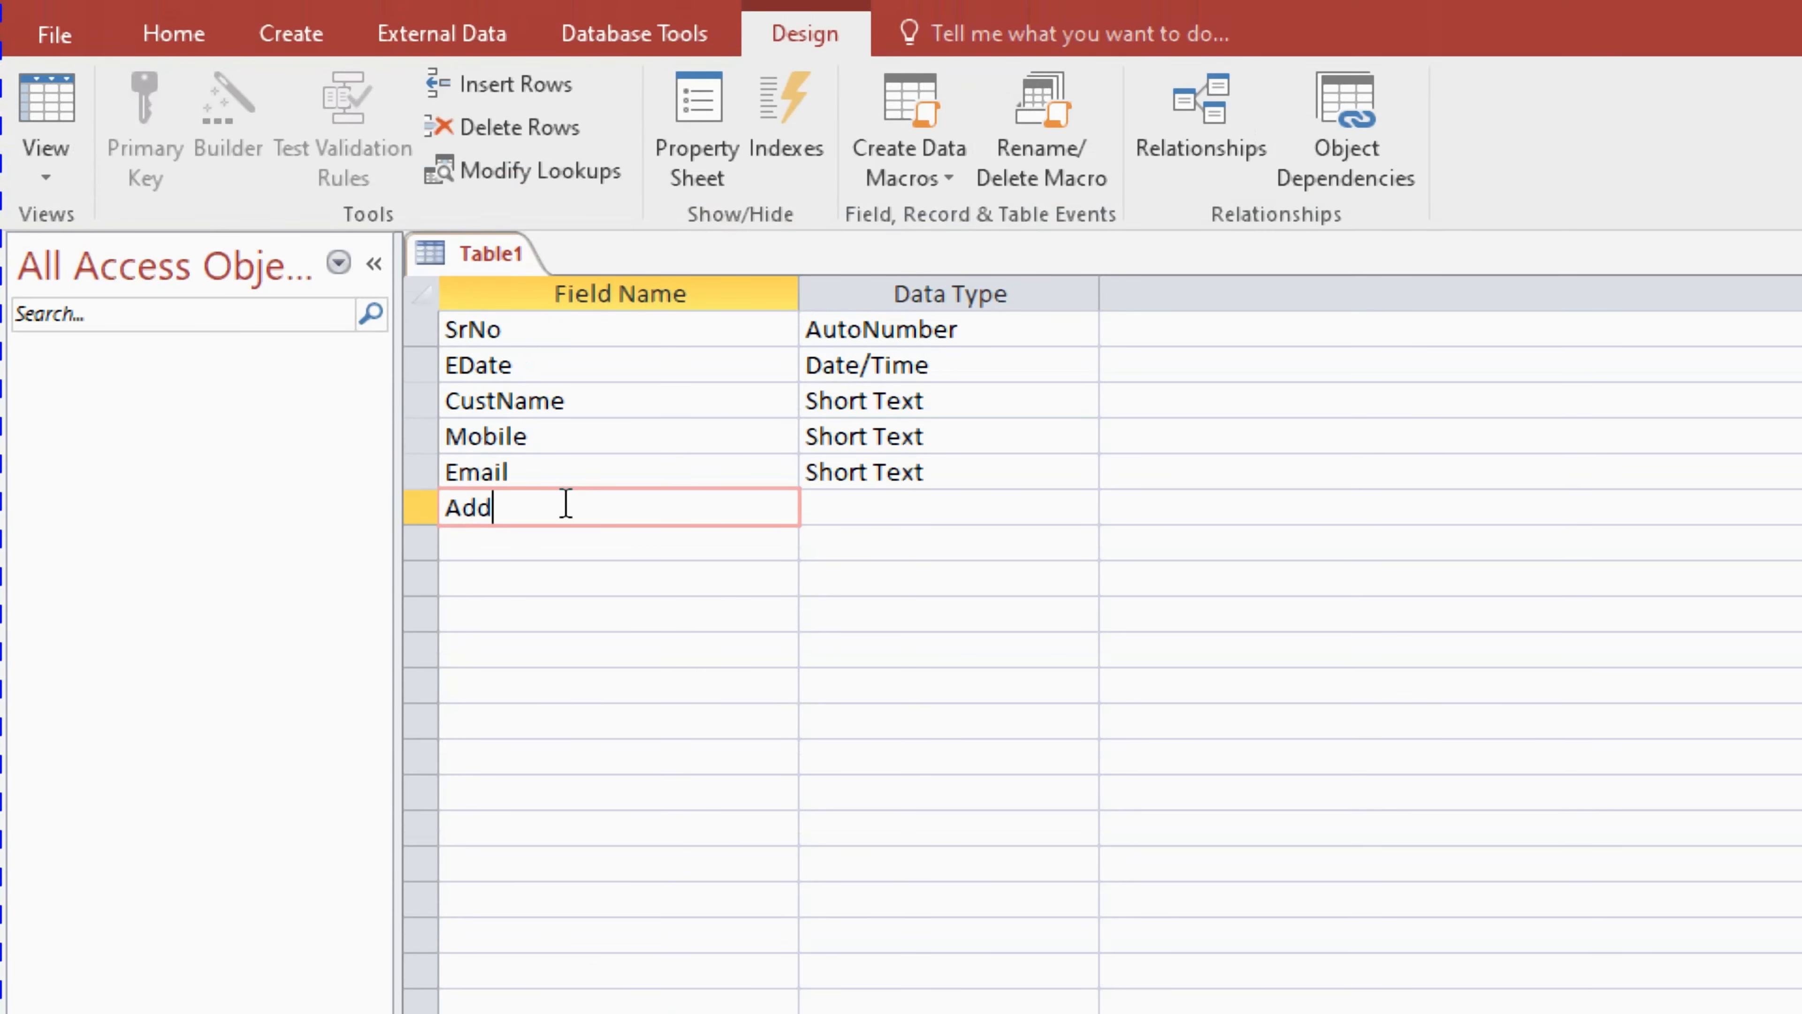
{"action": "key", "text": "Tab"}
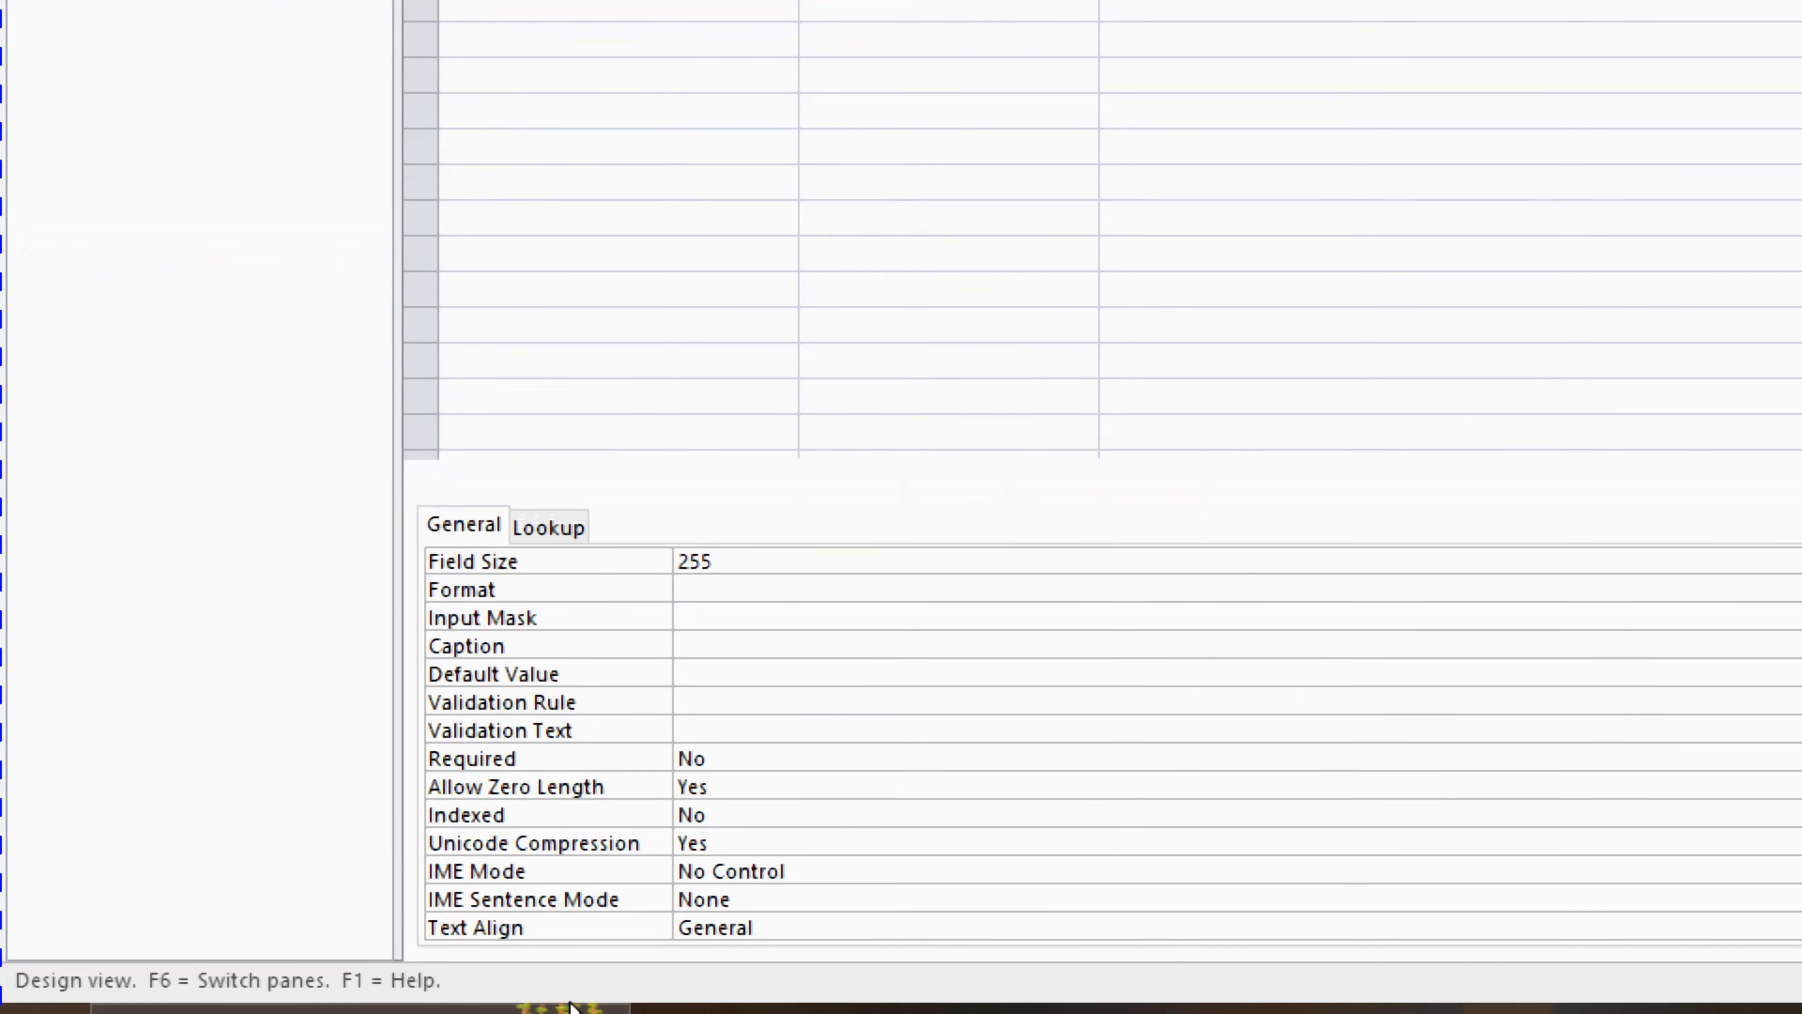
{"action": "left_click", "coordinate": [723, 647]}
{"action": "type", "text": "Address"}
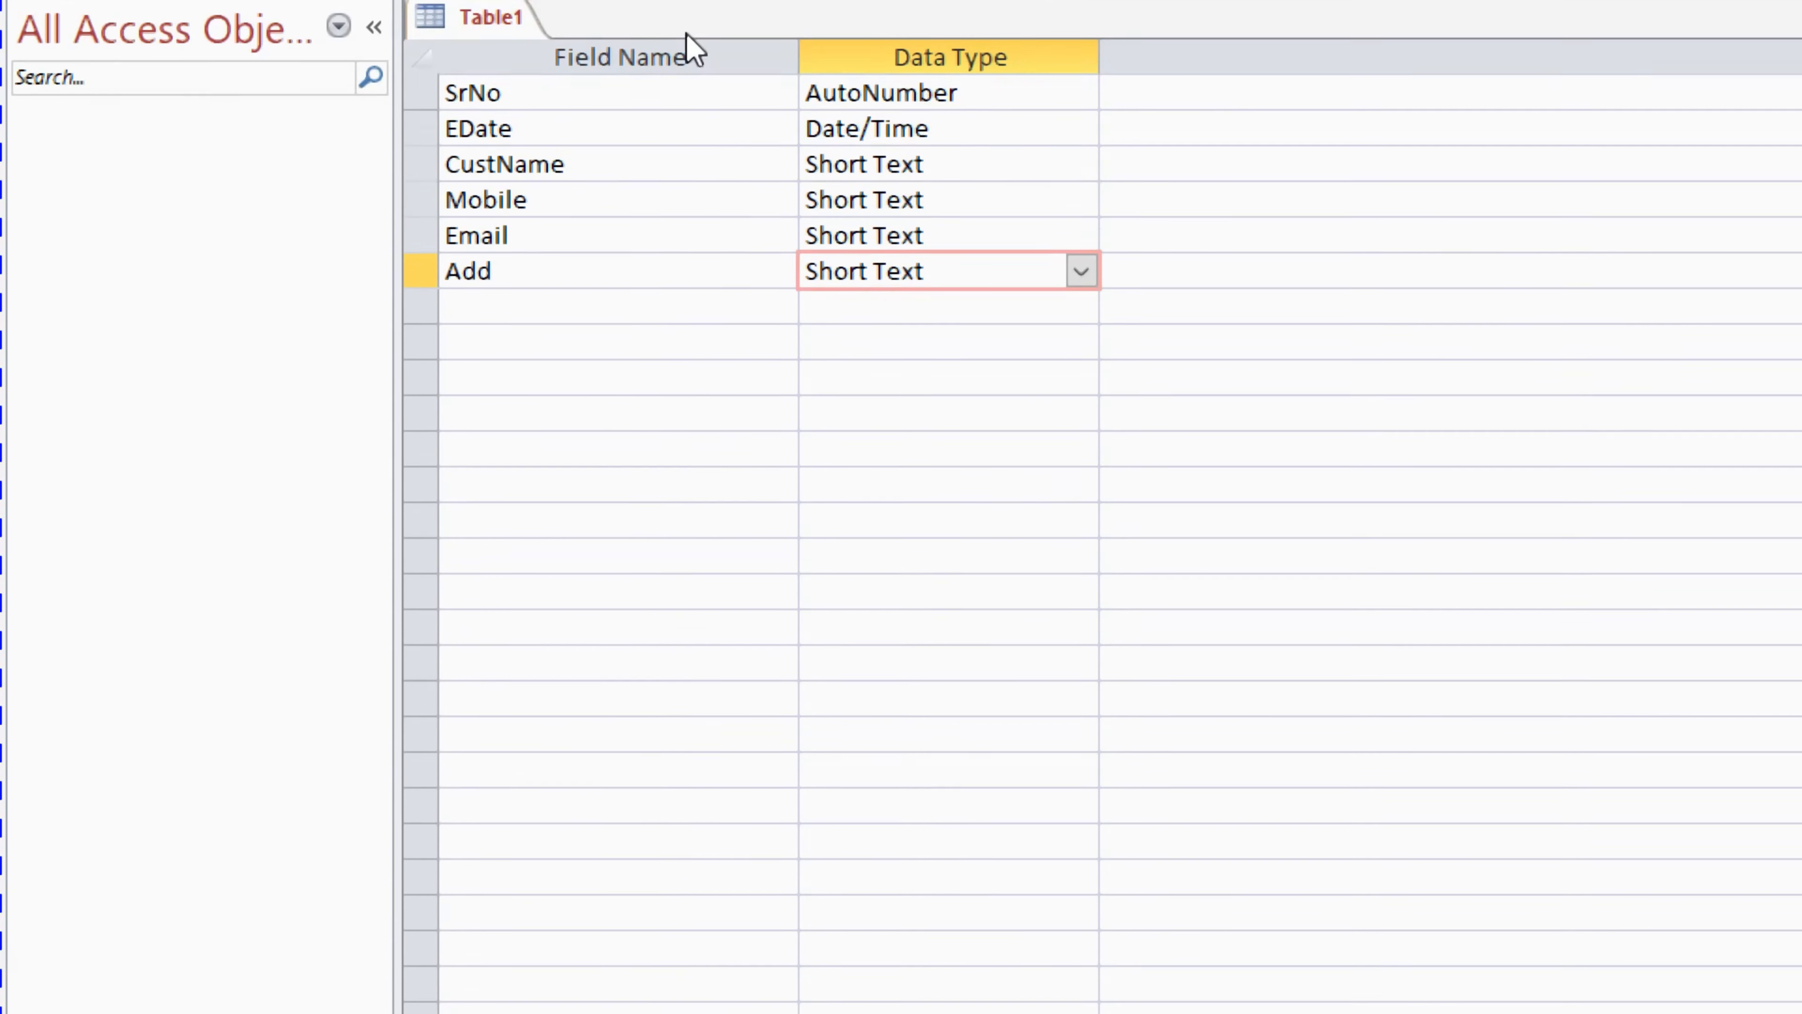
Rename the Add field to Address.
{"action": "left_click", "coordinate": [515, 383]}
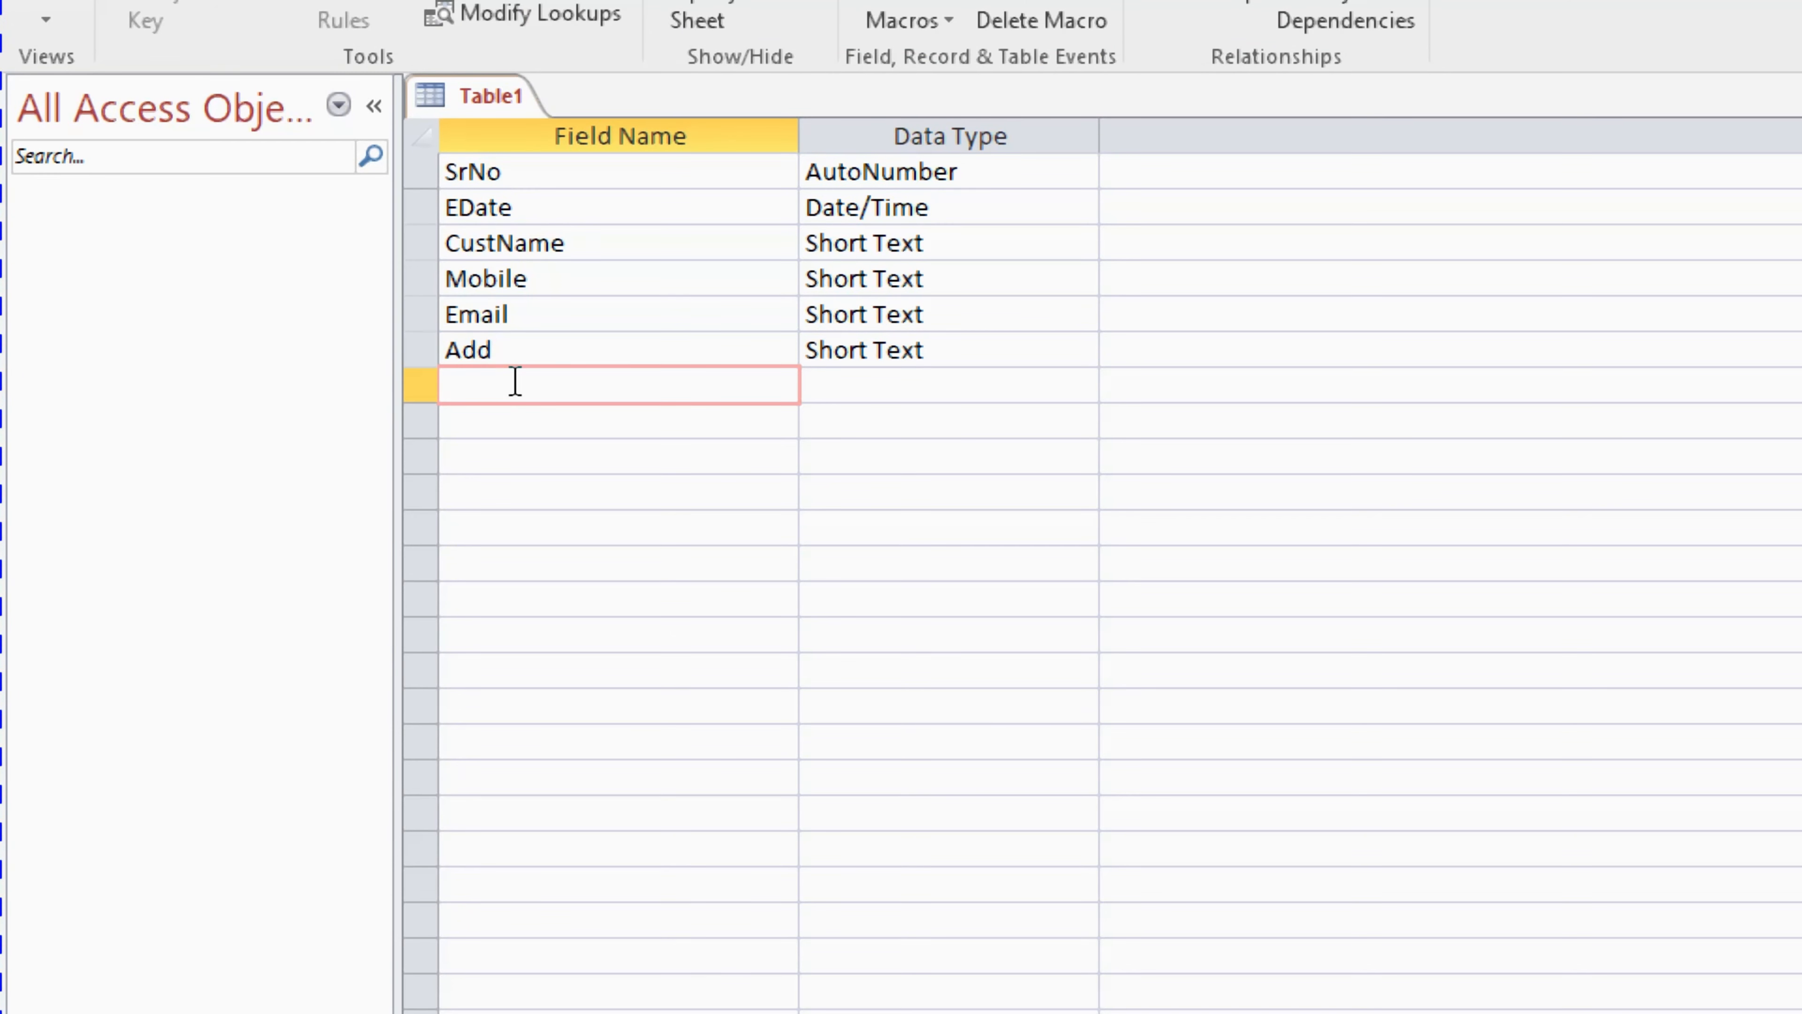
{"action": "key", "text": "Up"}
{"action": "type", "text": "a"}
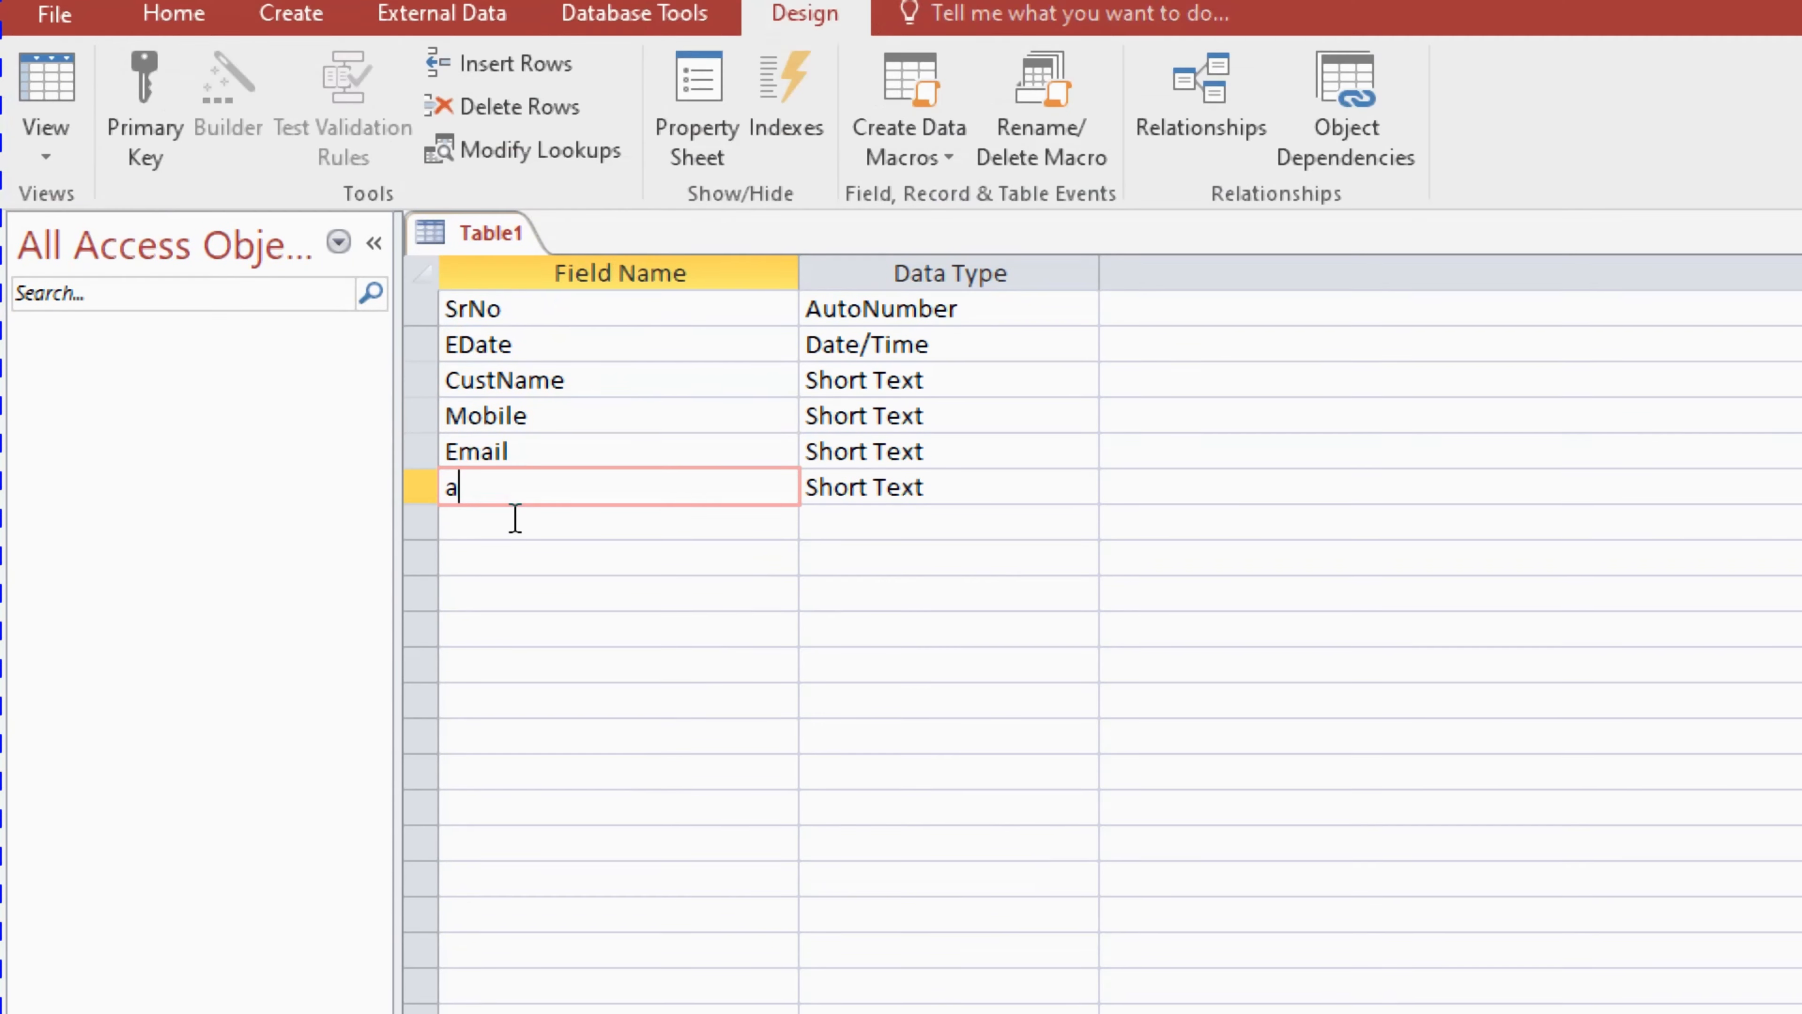
{"action": "key", "text": "BackSpace"}
{"action": "type", "text": "Addres"}
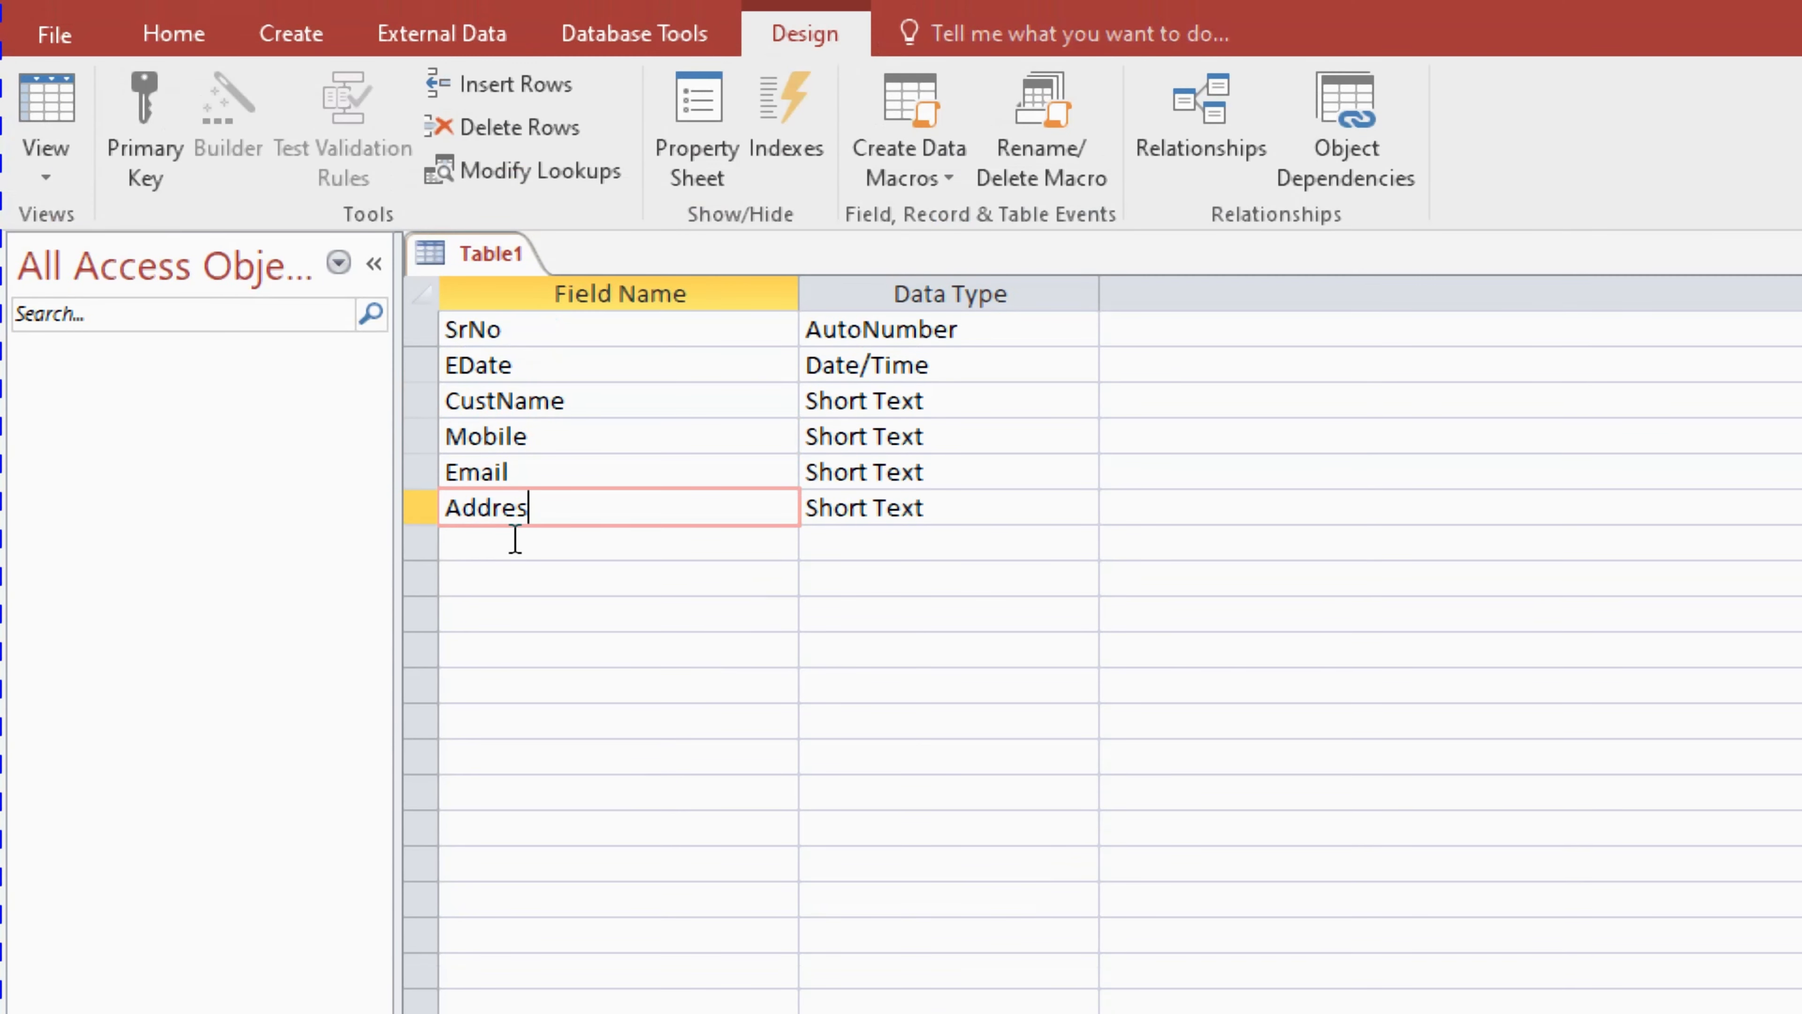
{"action": "type", "text": "s"}
Add a Short Text field named Countery below Address and set its field size to 100.
{"action": "left_click", "coordinate": [559, 540]}
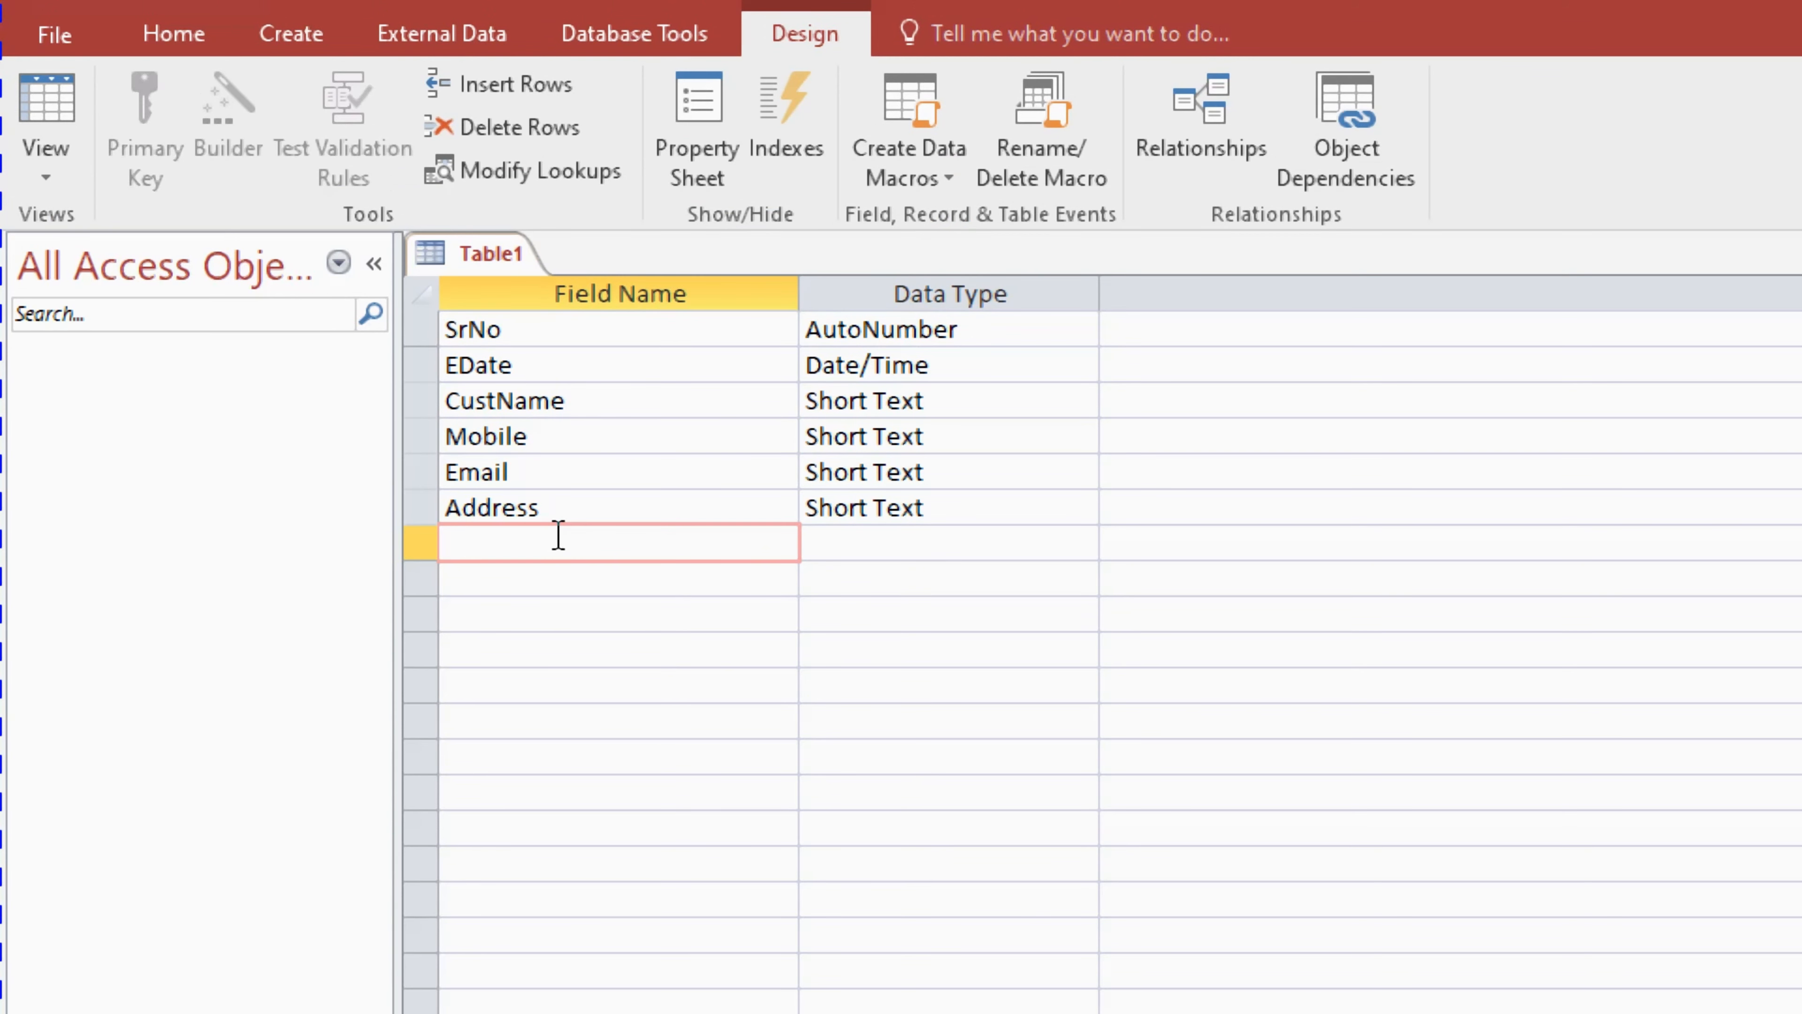
{"action": "type", "text": "Count"}
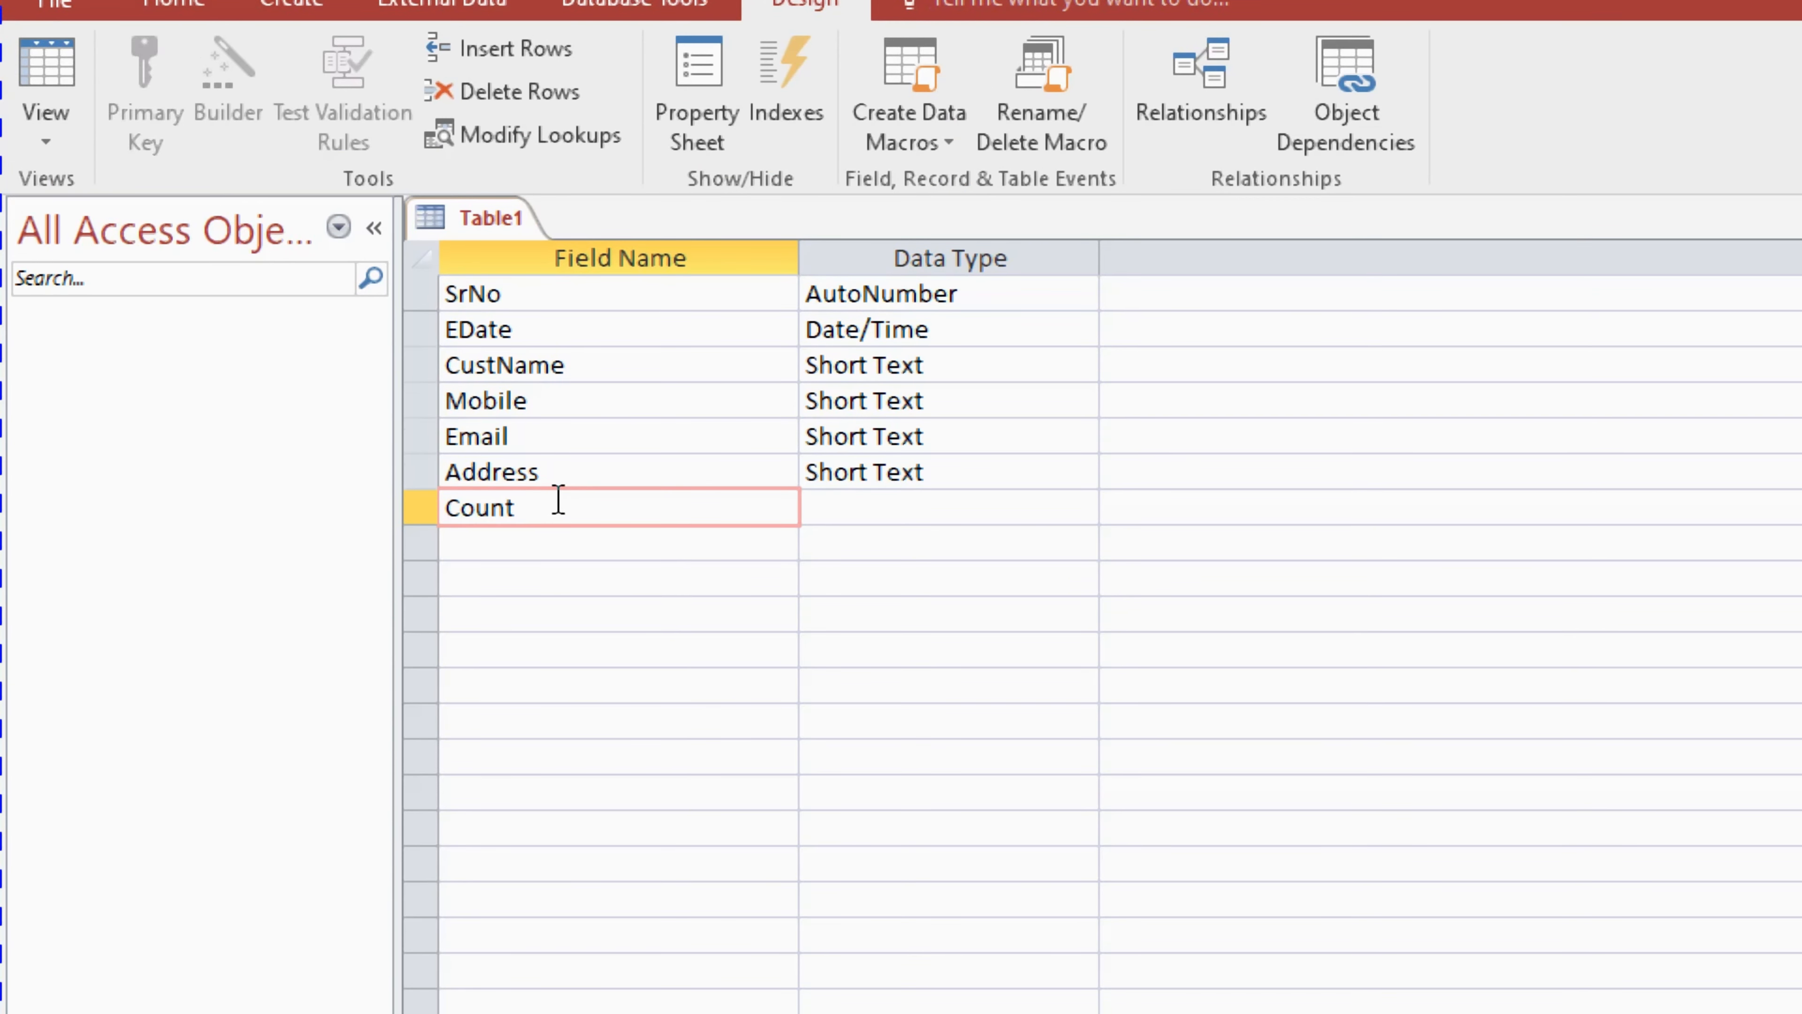
{"action": "type", "text": "ery"}
{"action": "left_click", "coordinate": [757, 614]}
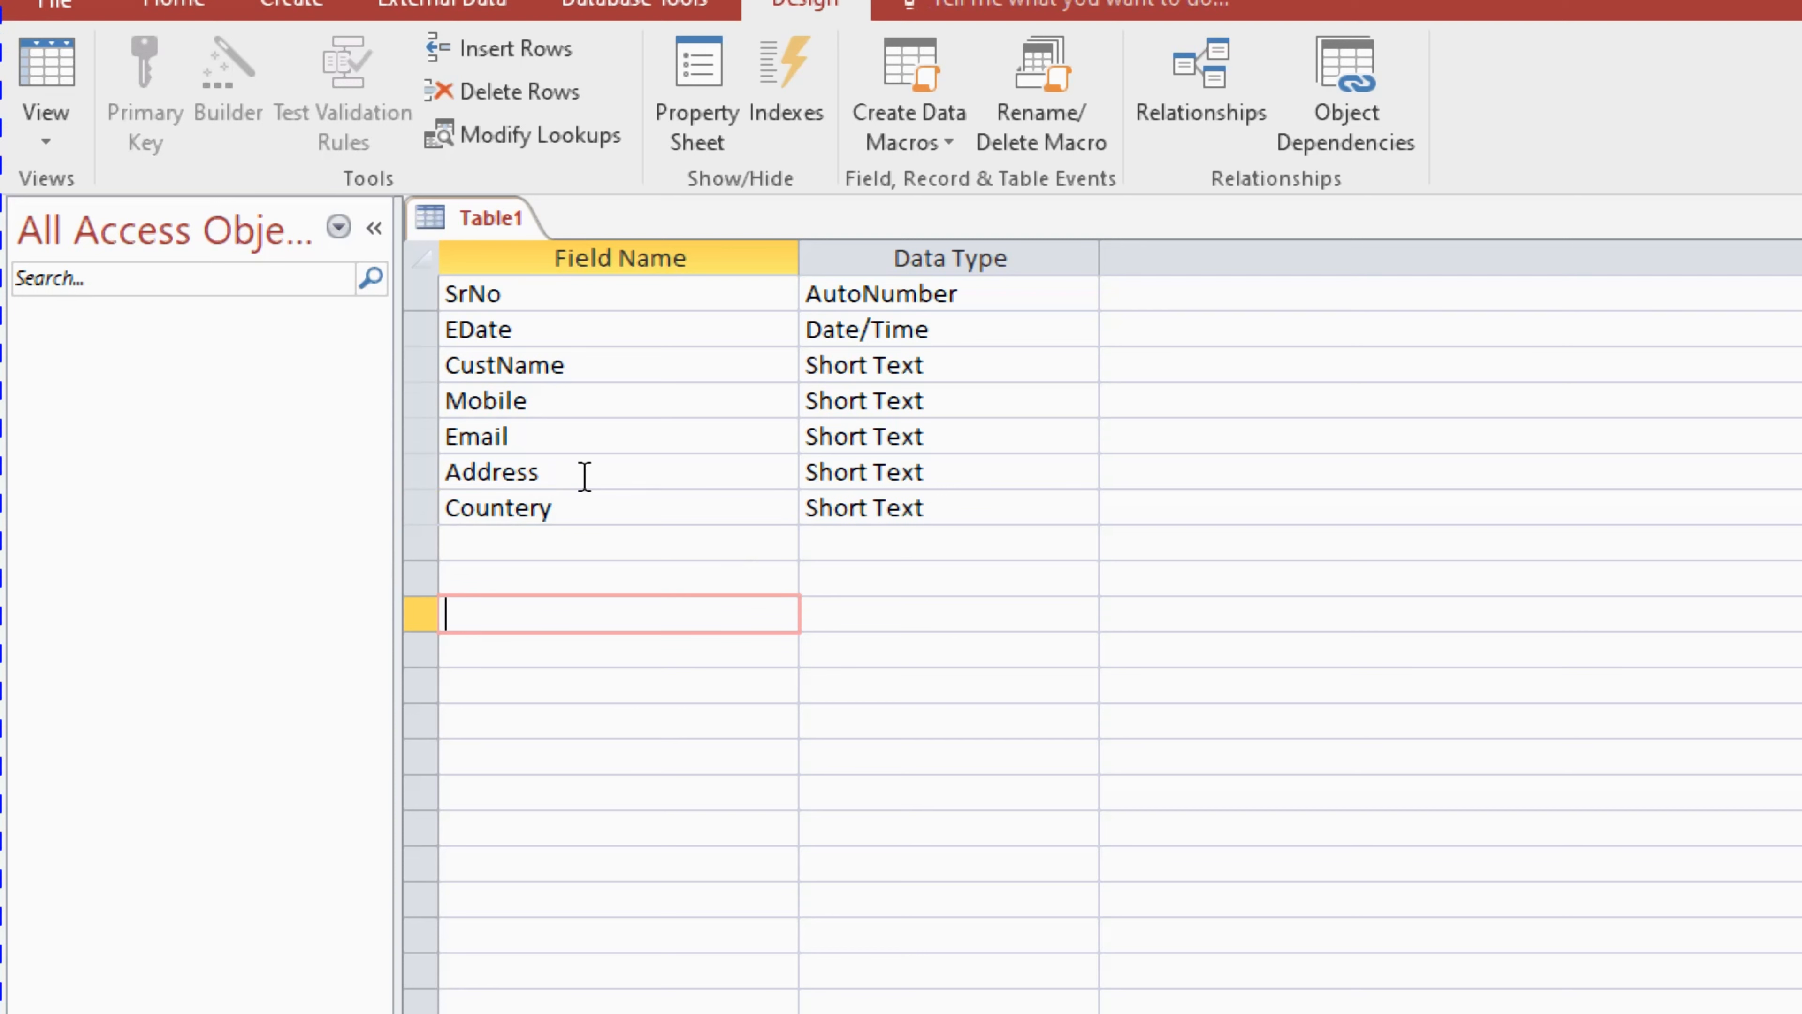
{"action": "left_click", "coordinate": [571, 503]}
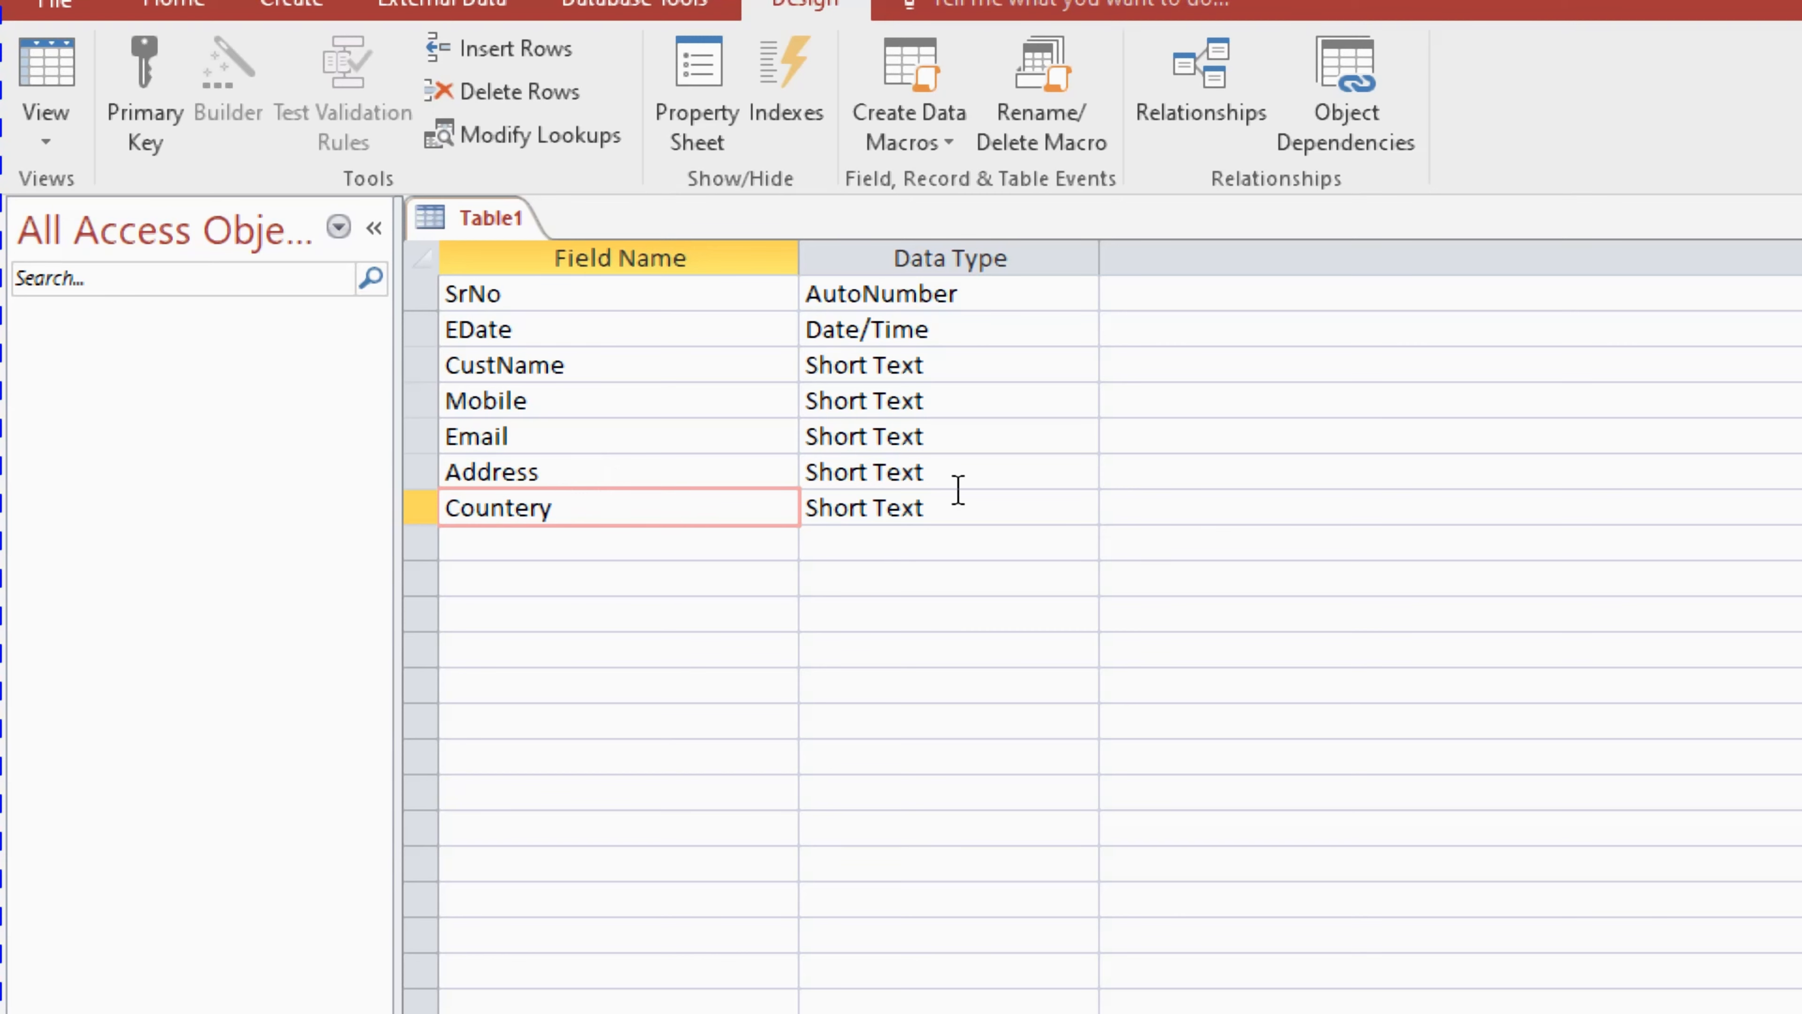
{"action": "left_click", "coordinate": [950, 506]}
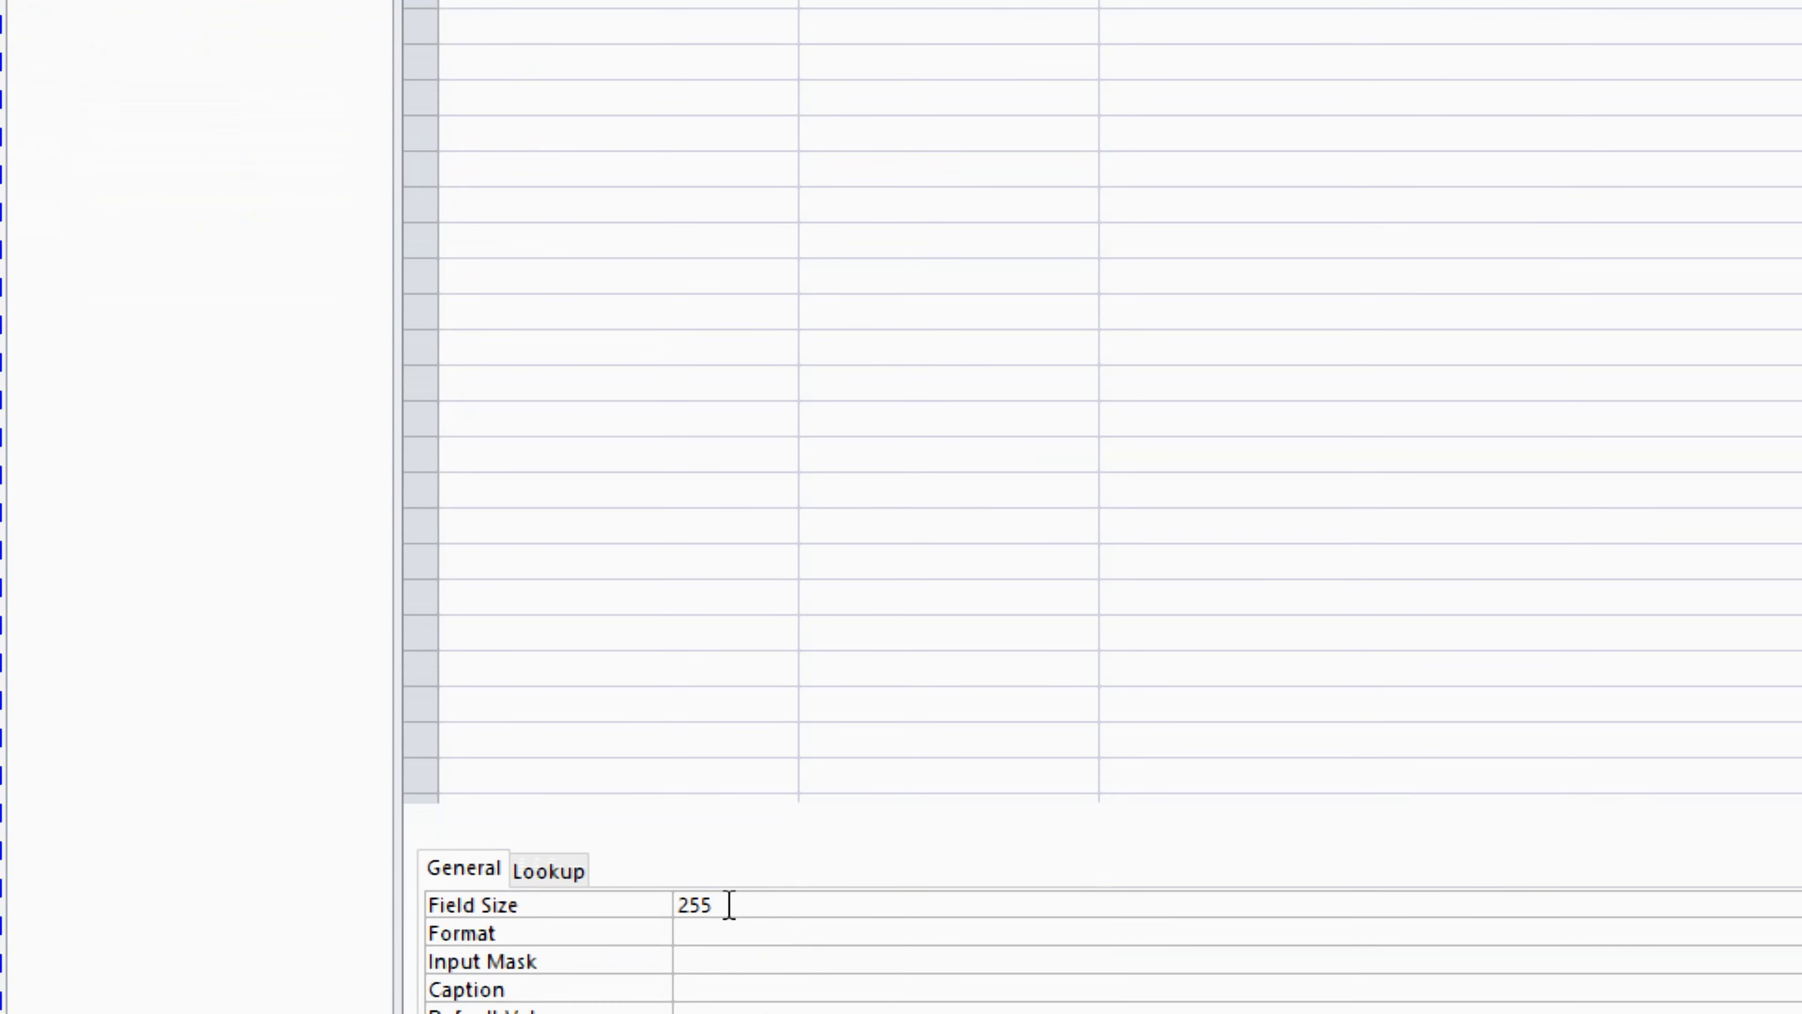
{"action": "left_click_drag", "start_coordinate": [728, 904], "coordinate": [635, 903]}
{"action": "type", "text": "100"}
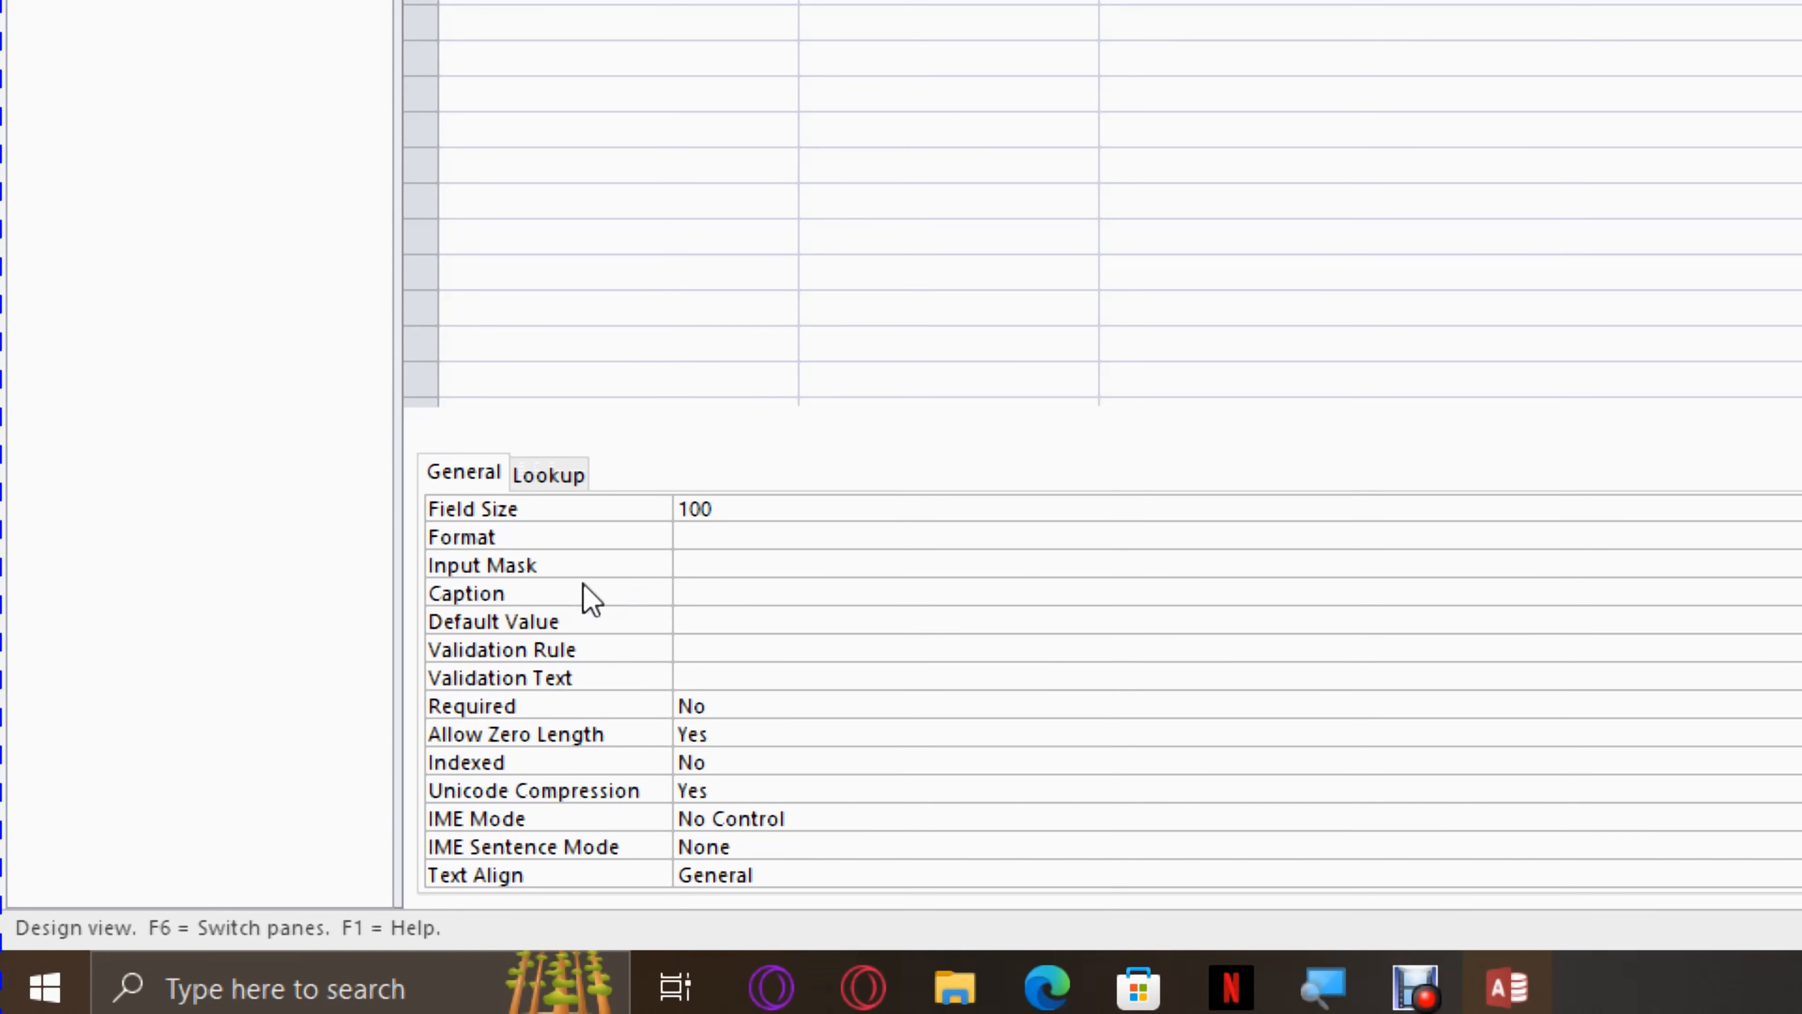
Save the table design under the name CustomerT and have a primary key created for it.
{"action": "scroll", "coordinate": [601, 448], "scroll_direction": "up", "scroll_amount": 2}
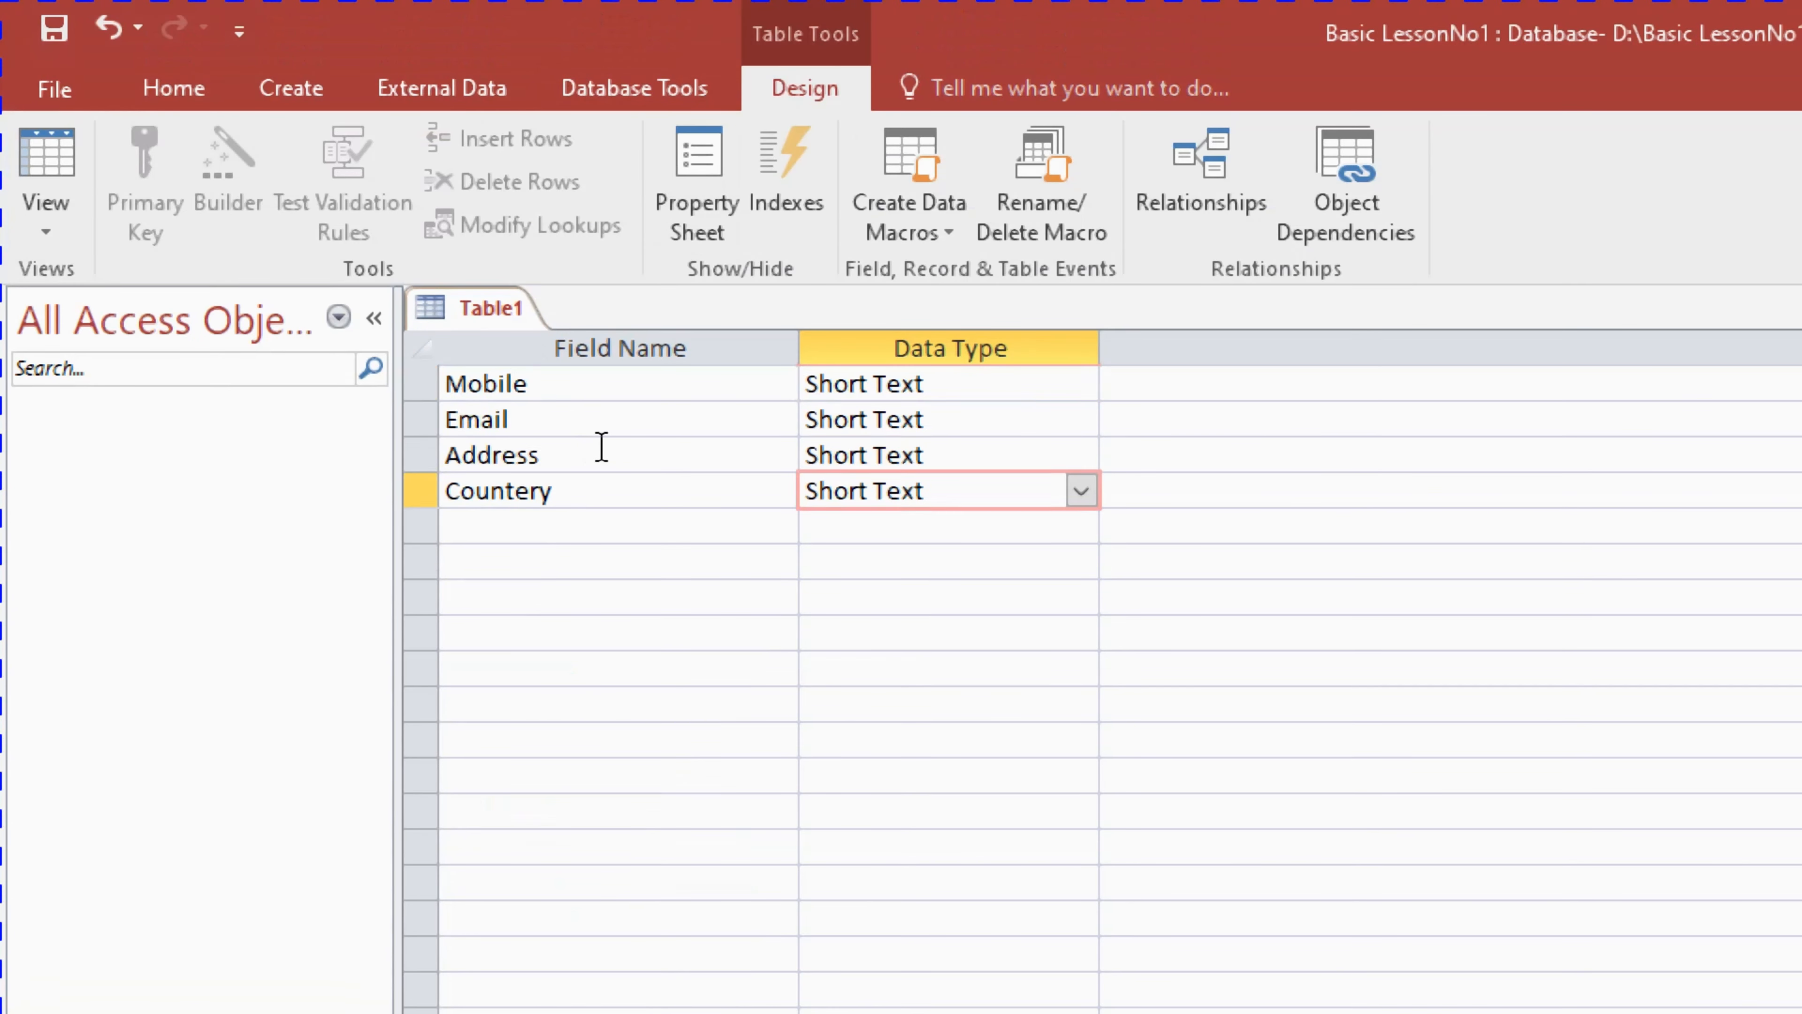
{"action": "left_click", "coordinate": [536, 632]}
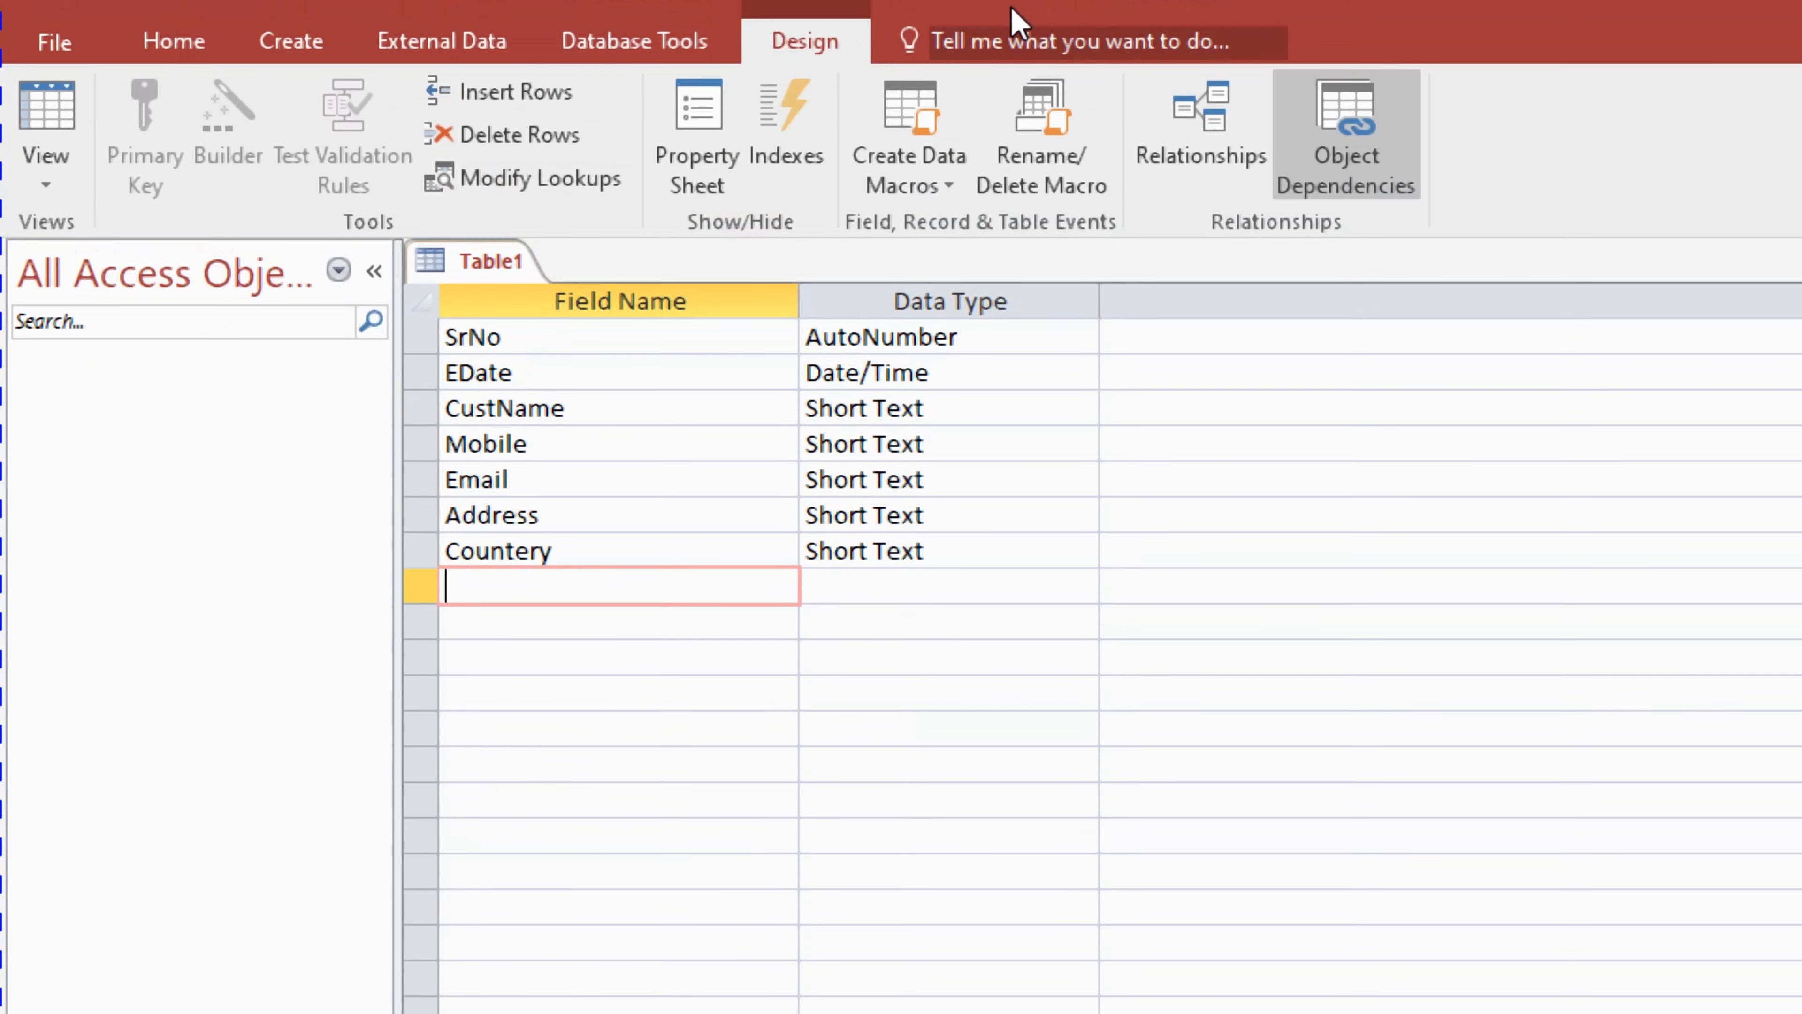
{"action": "left_click", "coordinate": [684, 547]}
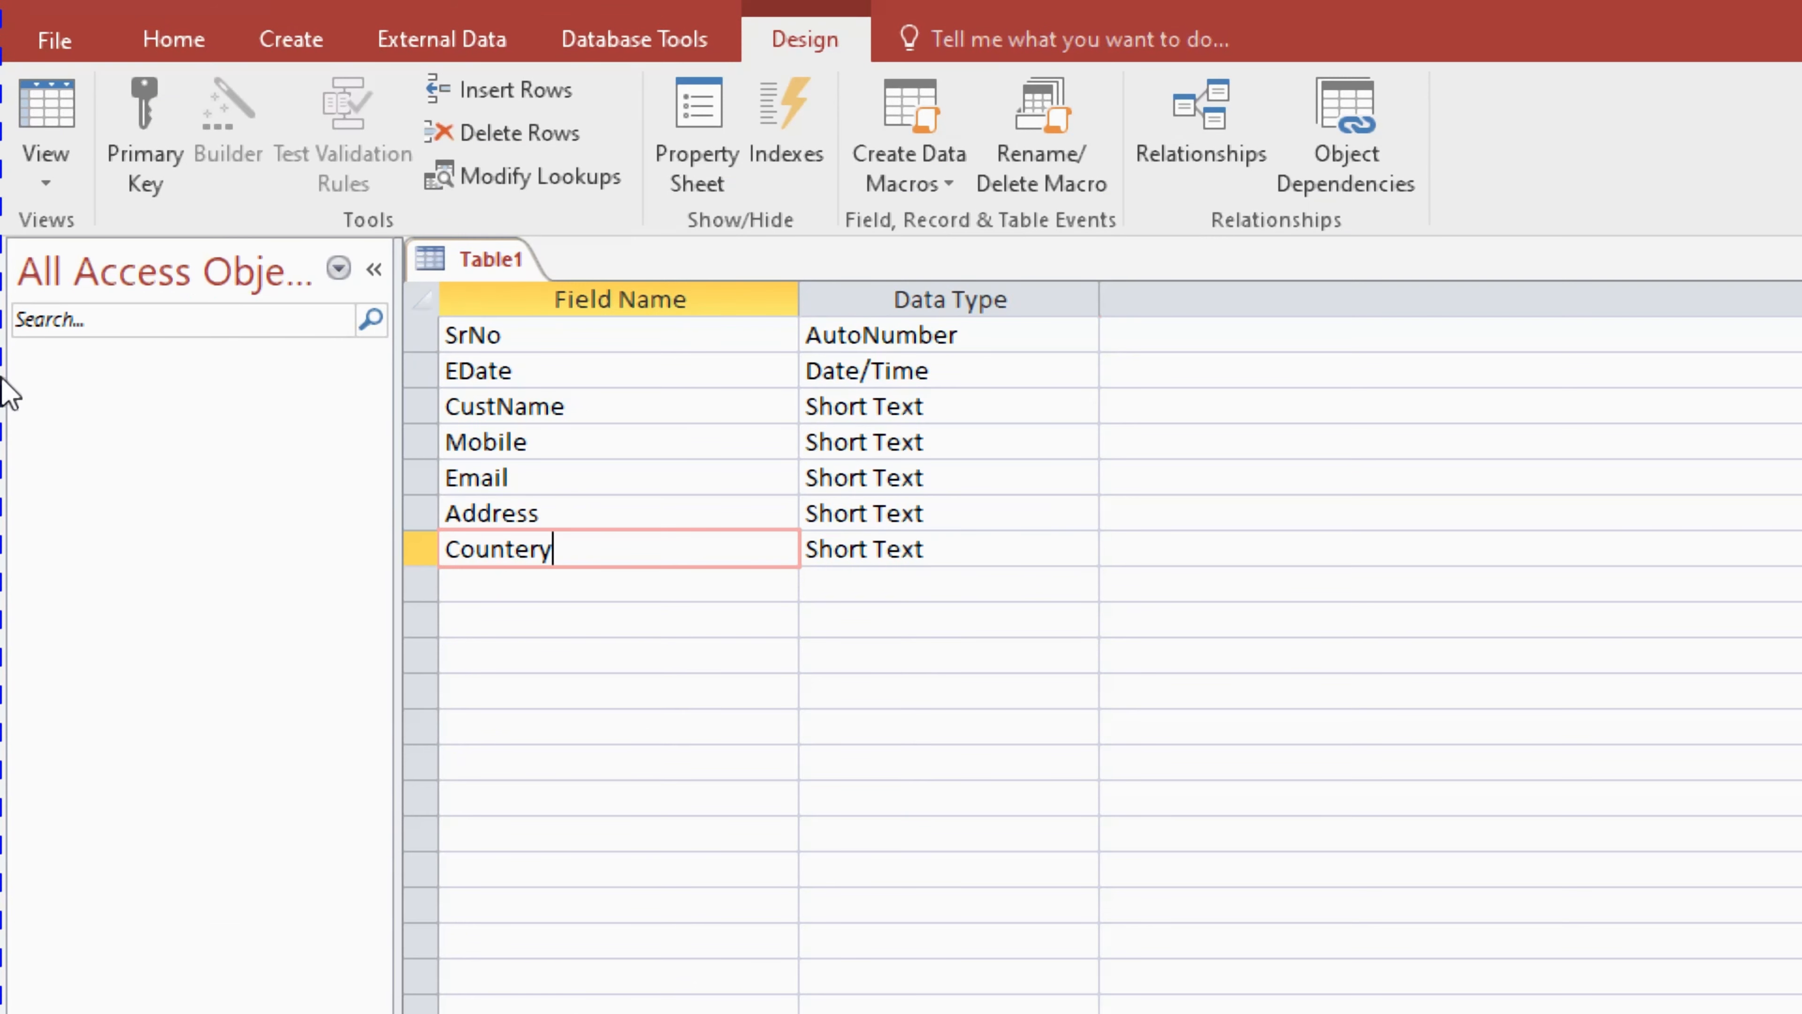
{"action": "right_click", "coordinate": [473, 266]}
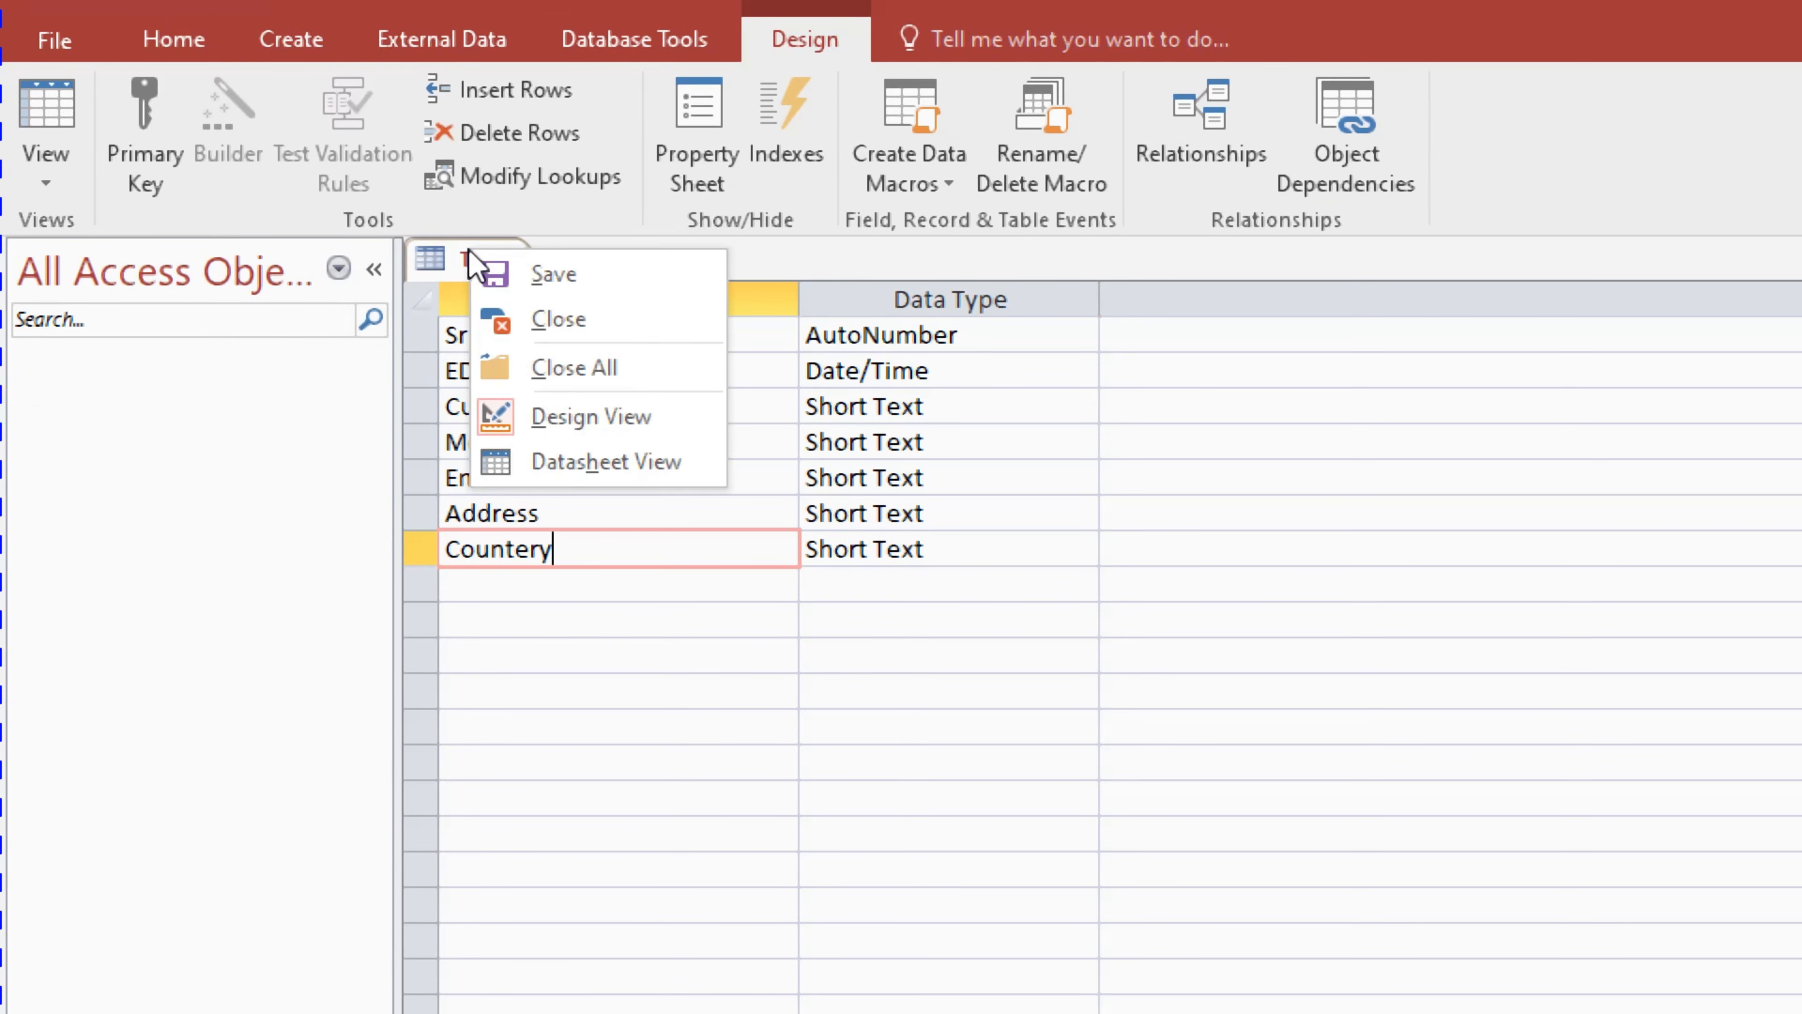
{"action": "left_click", "coordinate": [551, 281]}
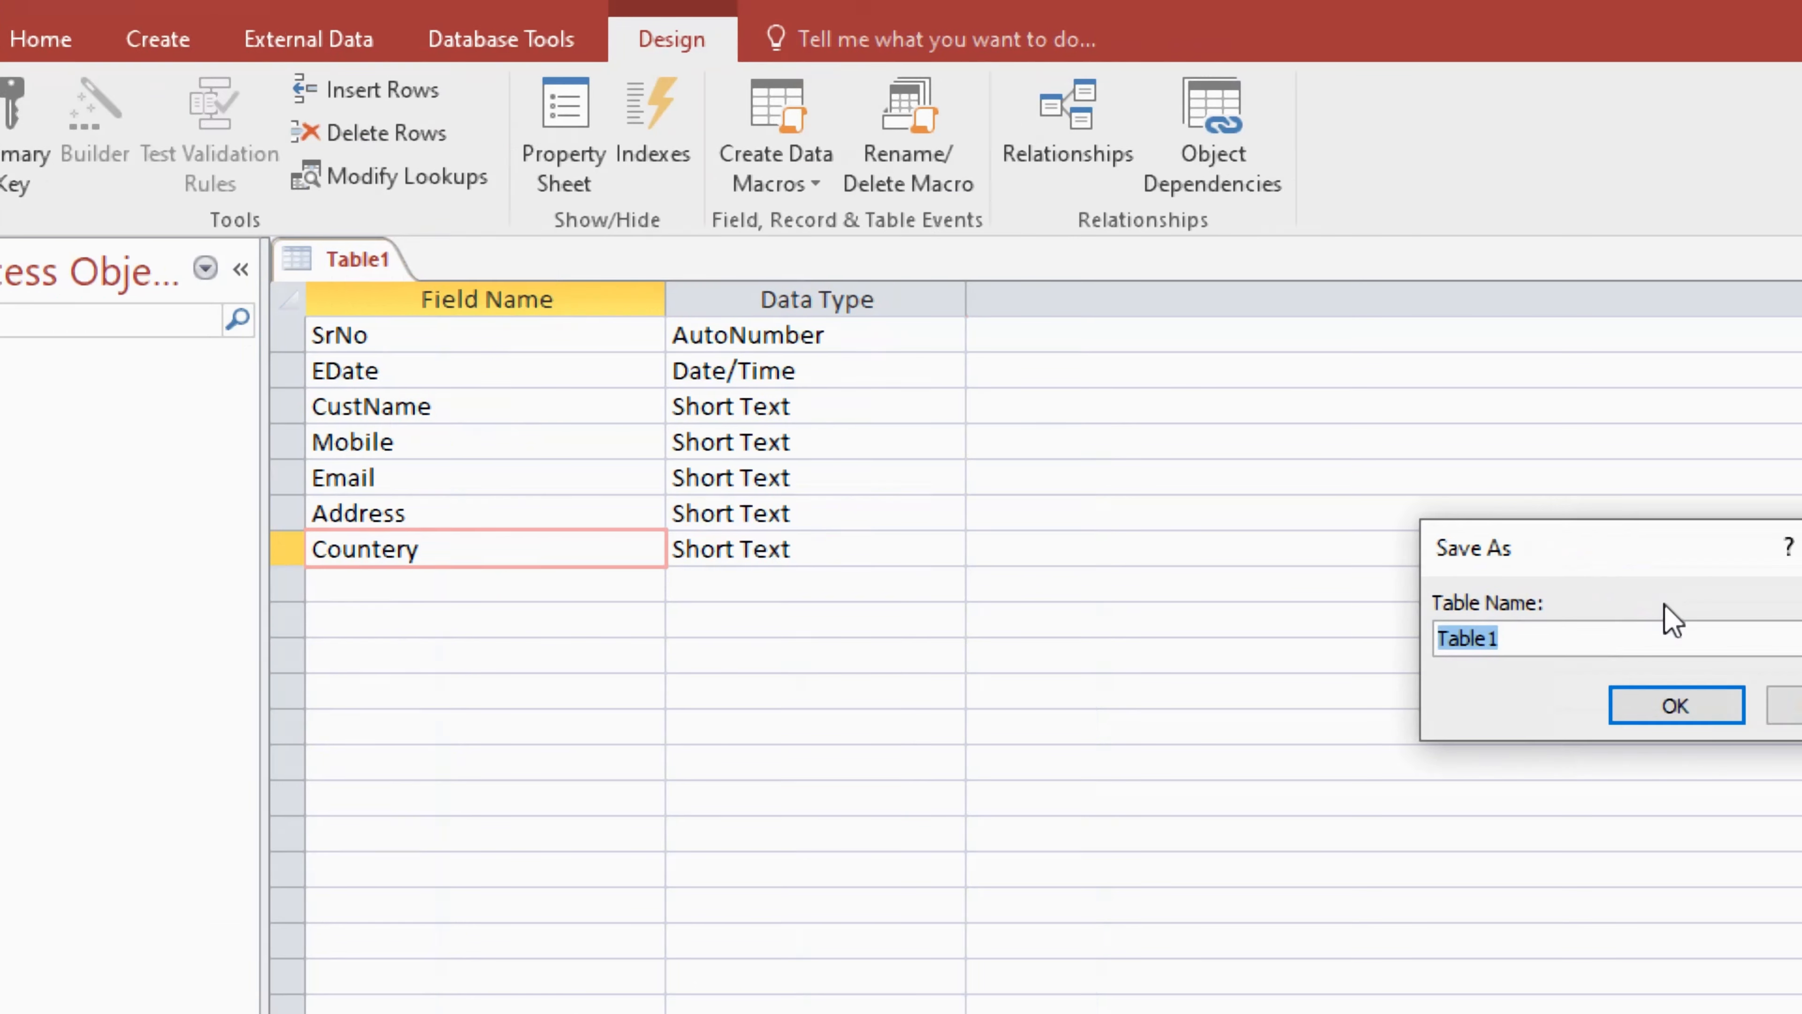
{"action": "left_click_drag", "start_coordinate": [1766, 555], "coordinate": [926, 409]}
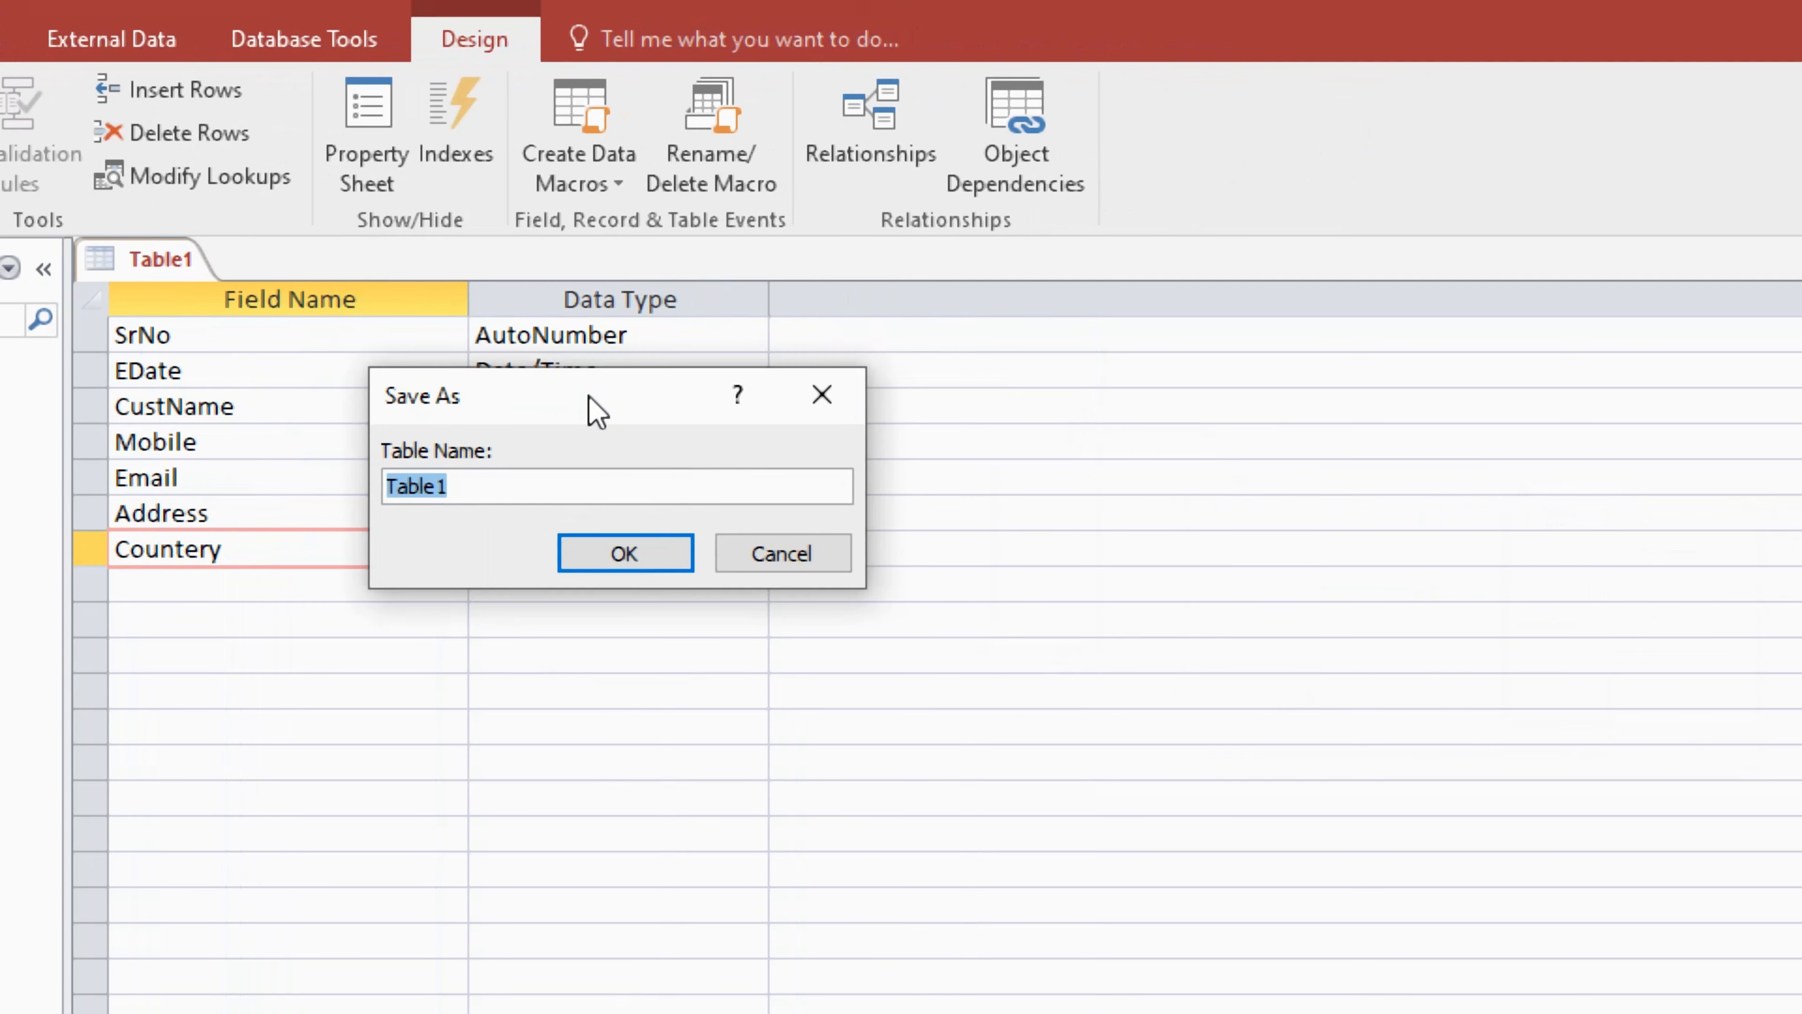
{"action": "left_click_drag", "start_coordinate": [588, 396], "coordinate": [562, 389]}
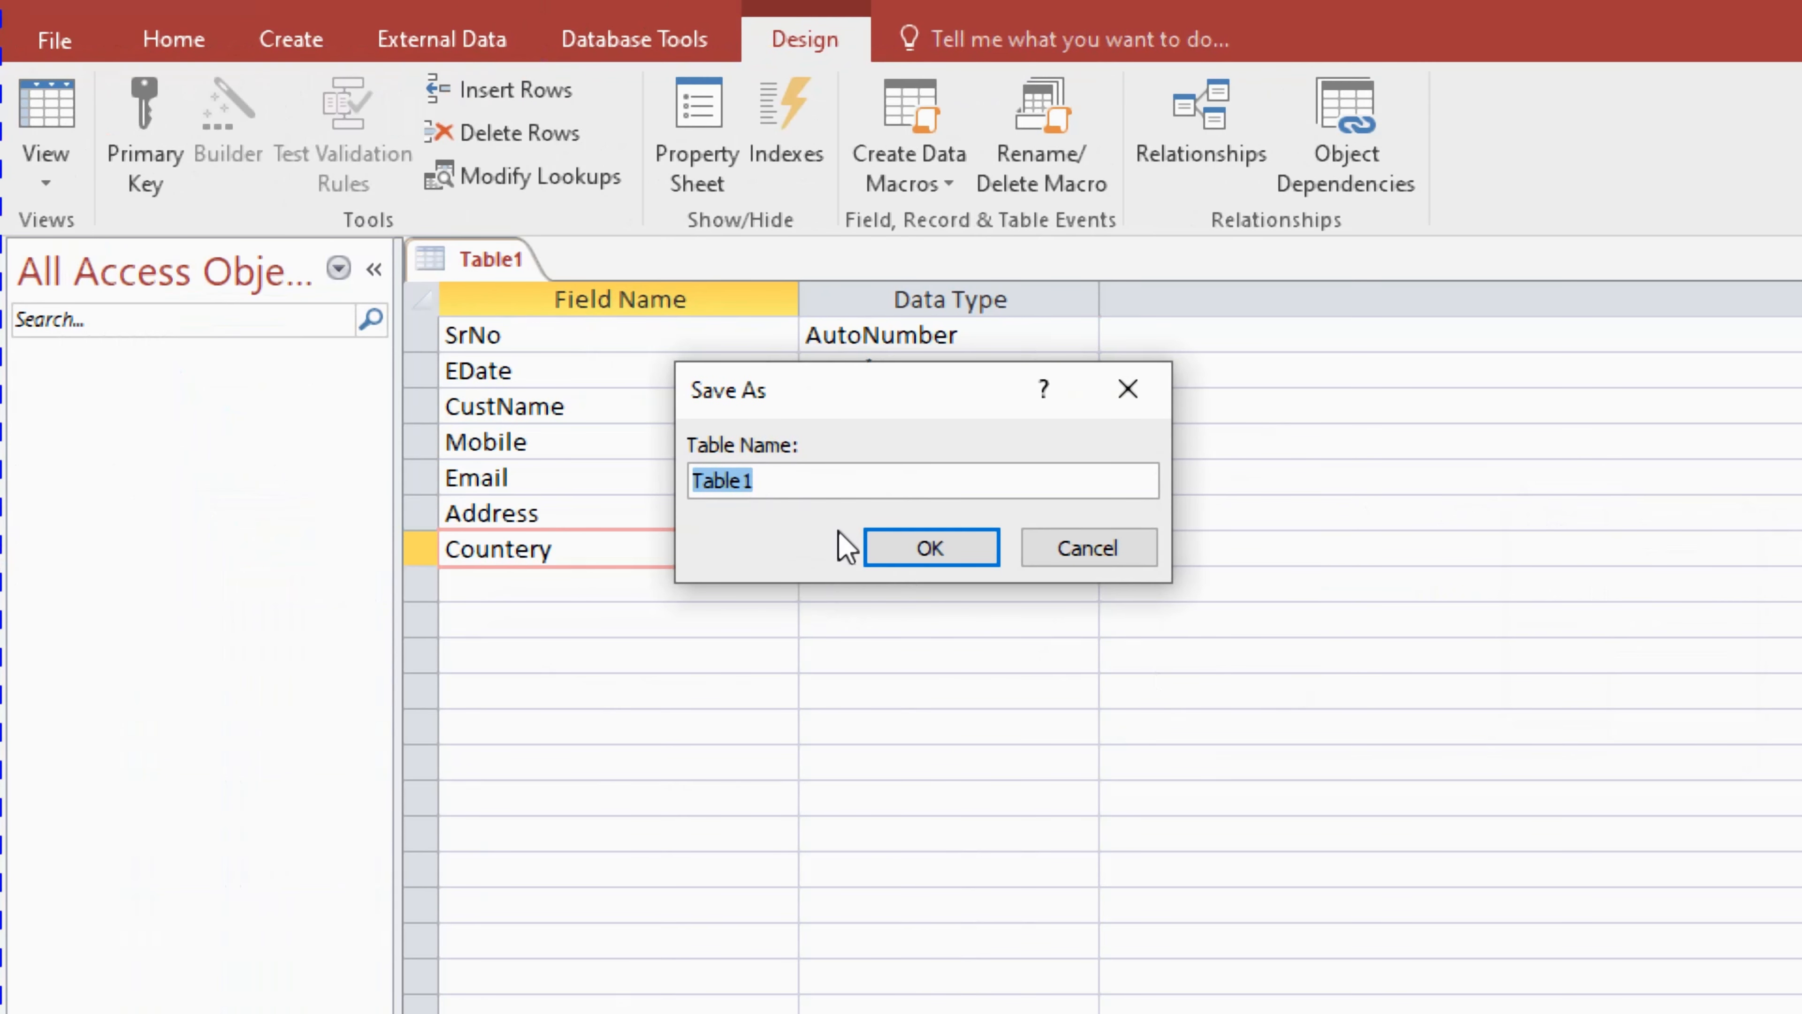
{"action": "type", "text": "Cu"}
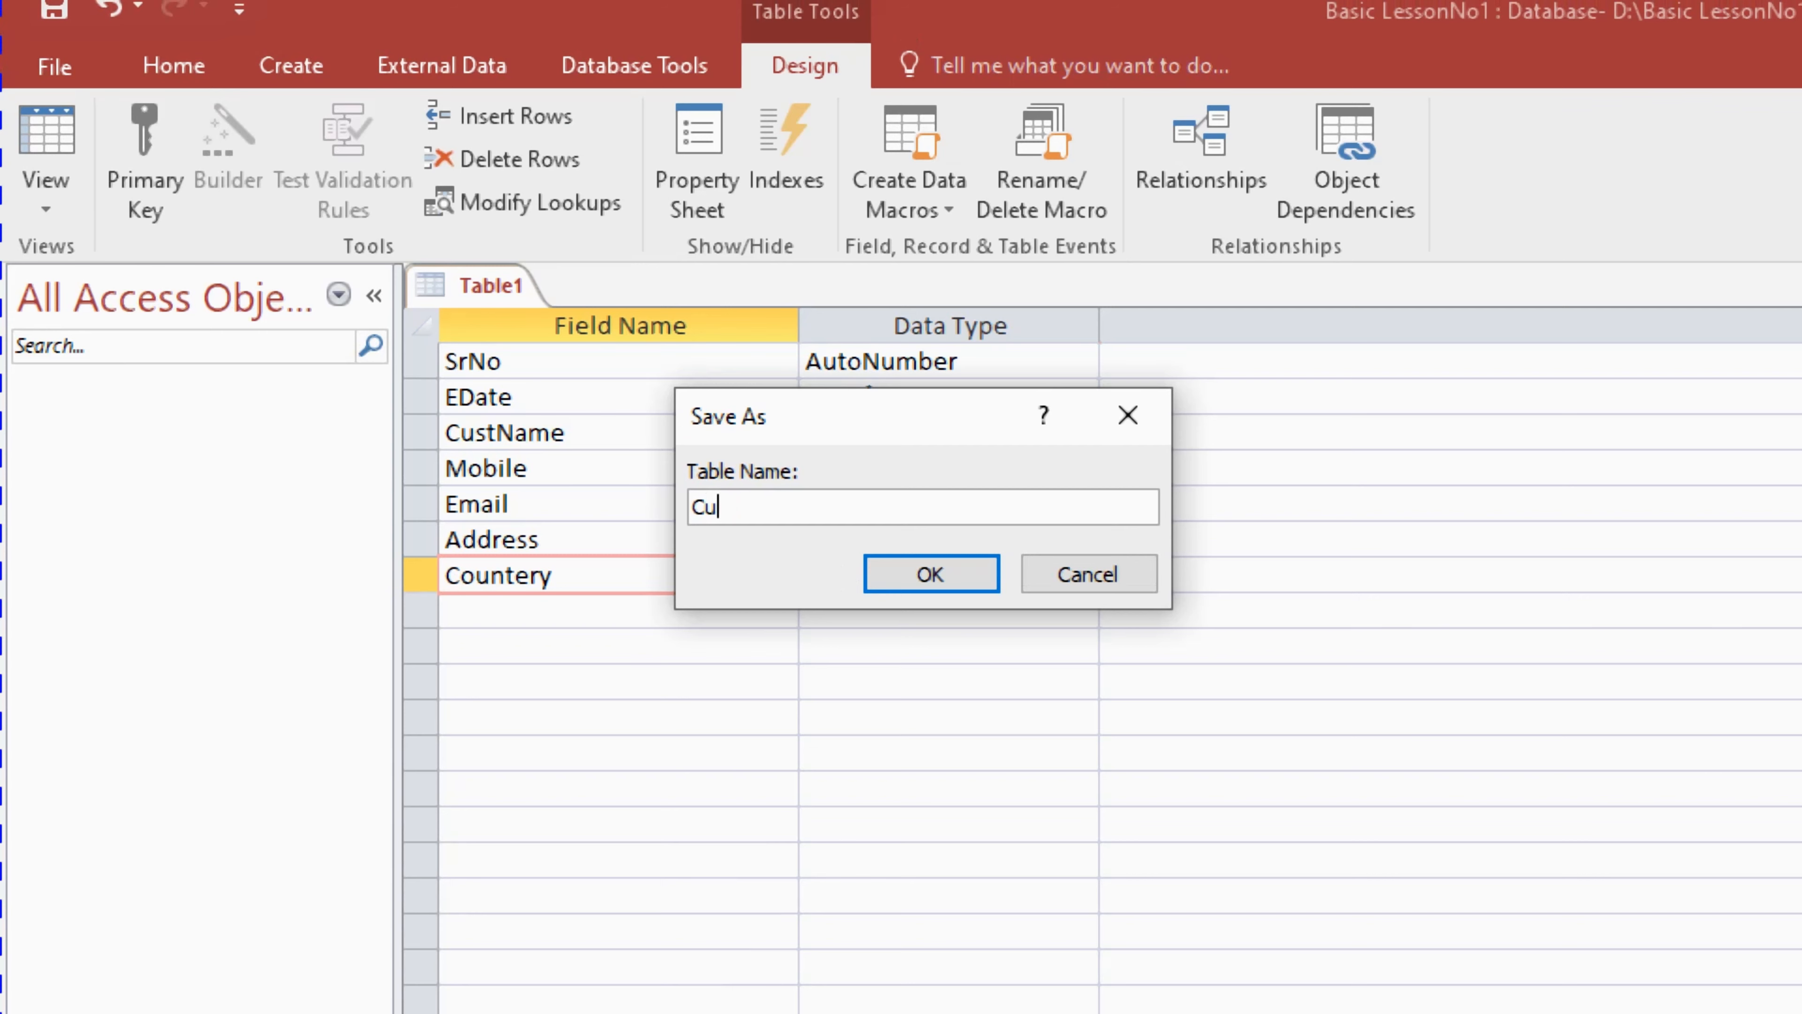
{"action": "type", "text": "stomer"}
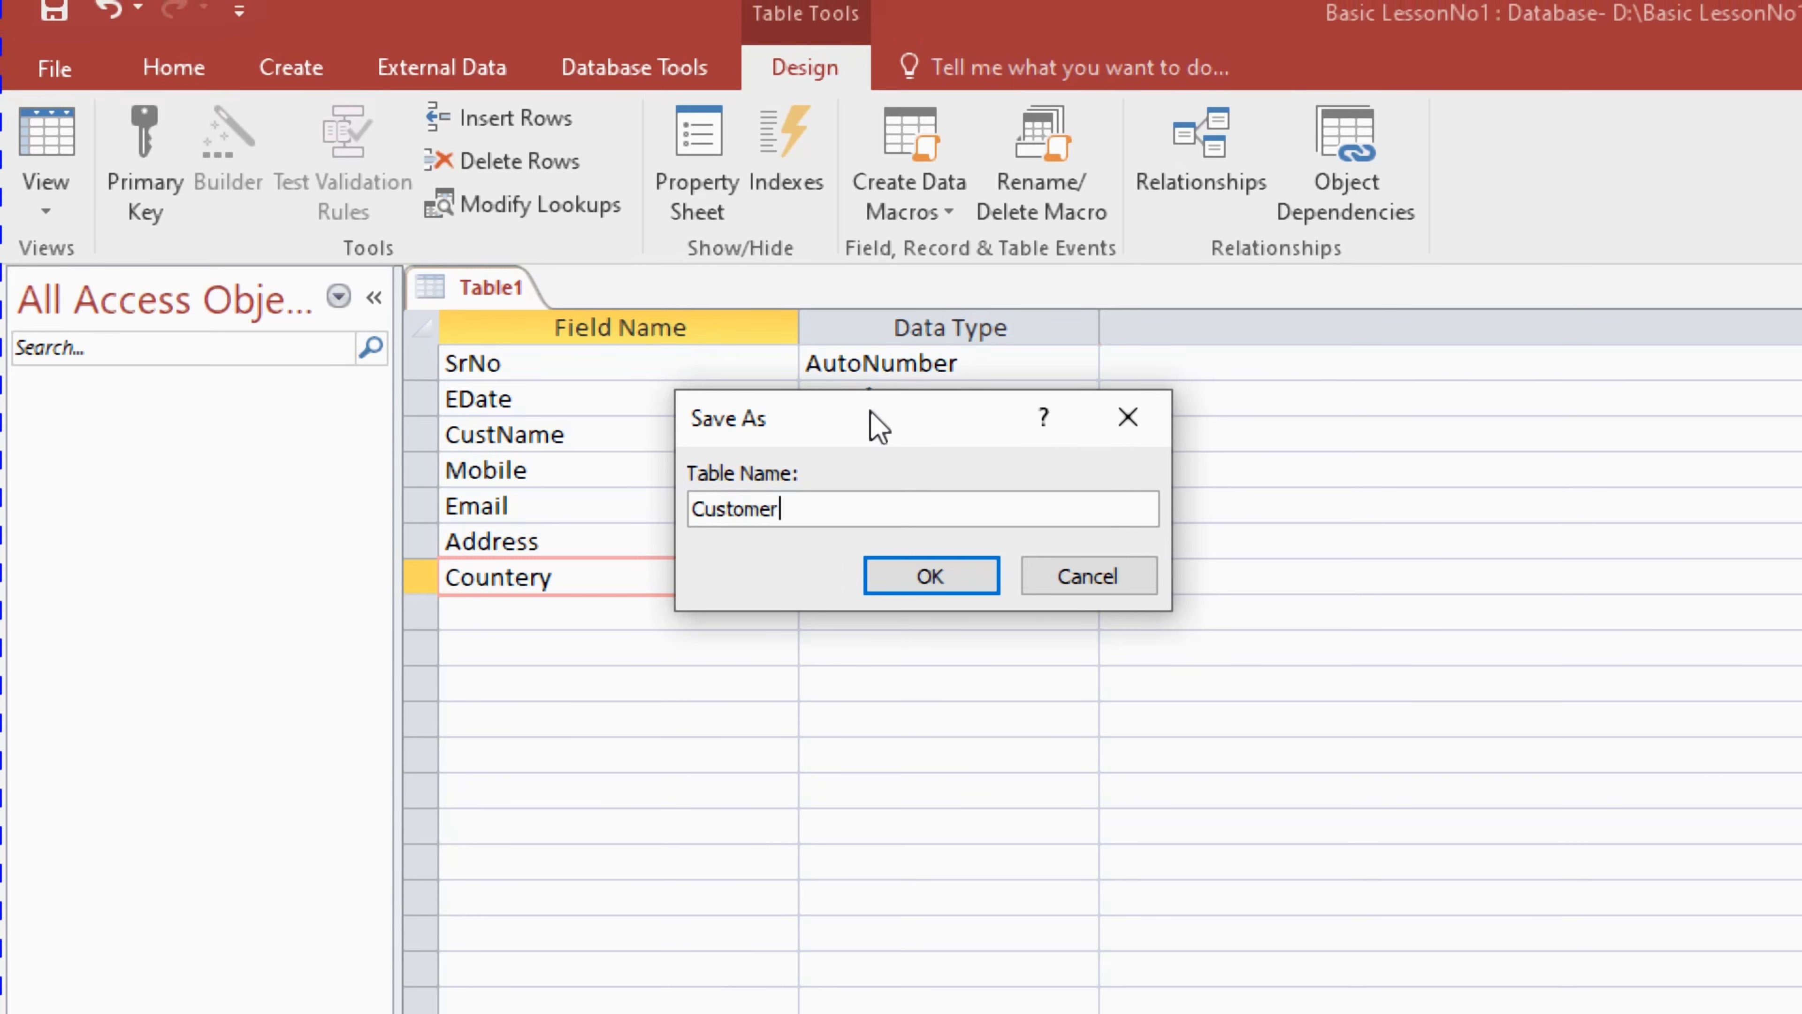
{"action": "type", "text": "T"}
{"action": "left_click", "coordinate": [936, 580]}
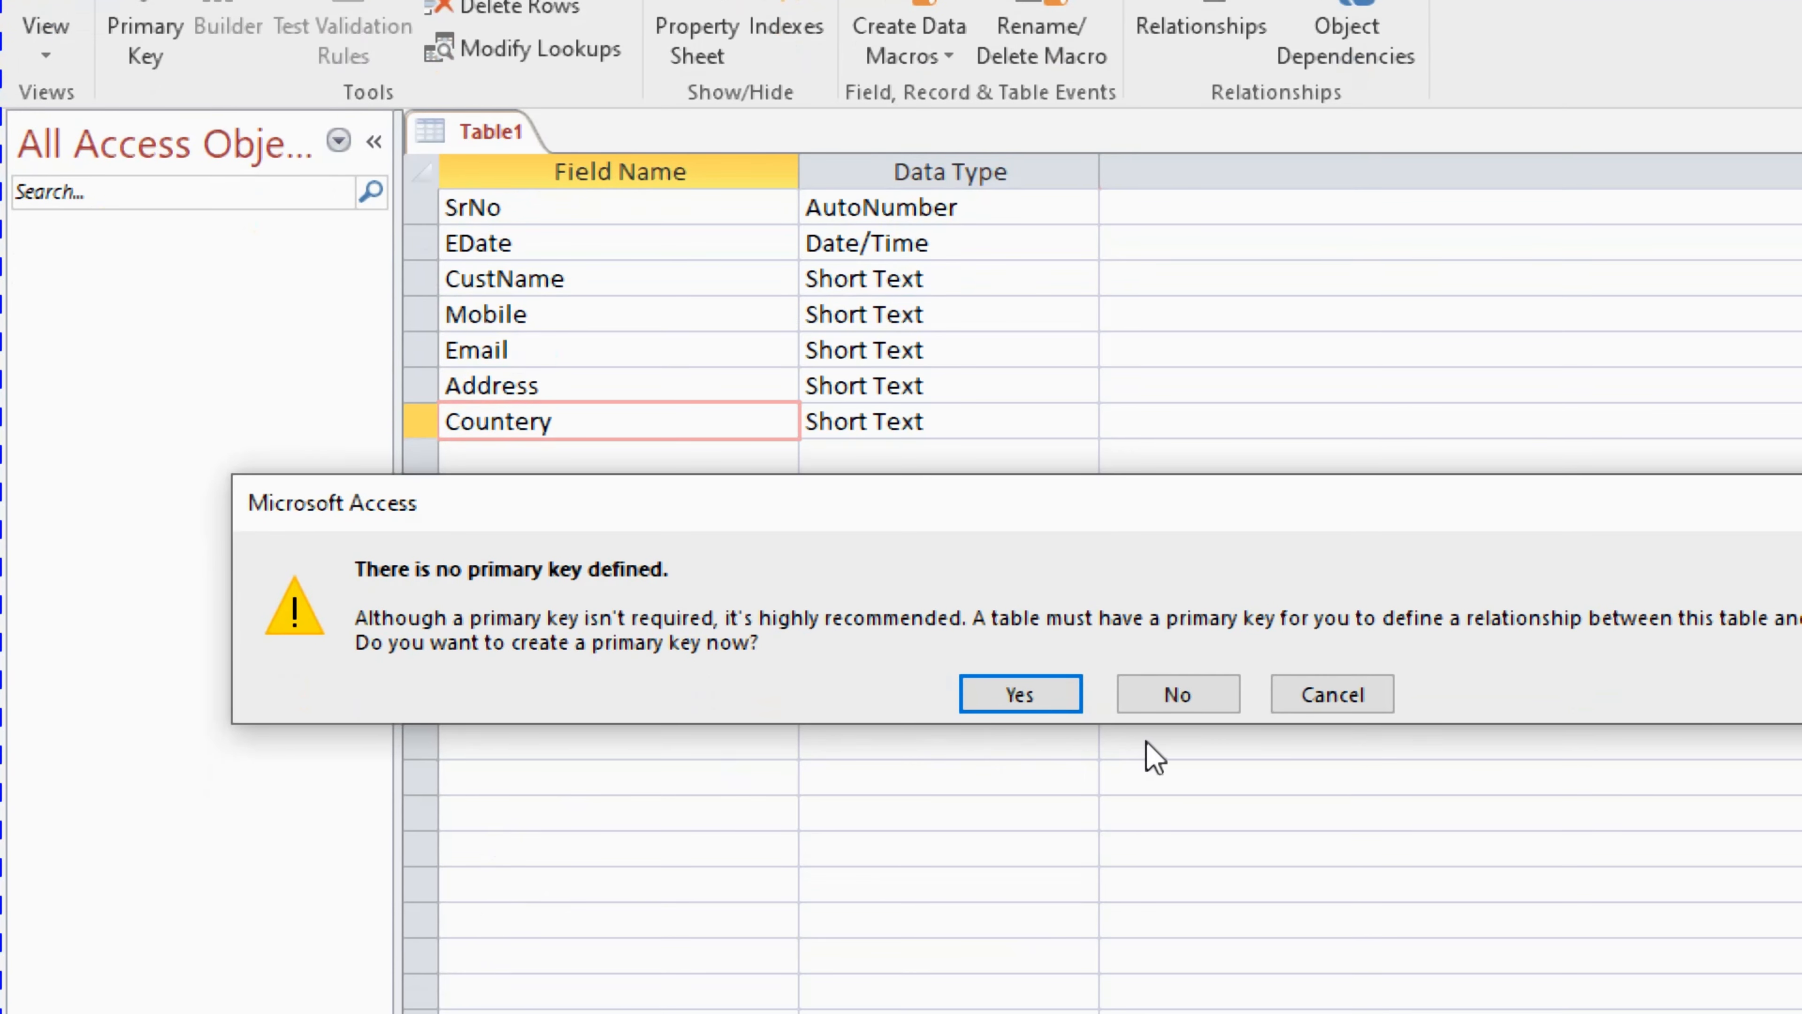
{"action": "left_click", "coordinate": [1049, 701]}
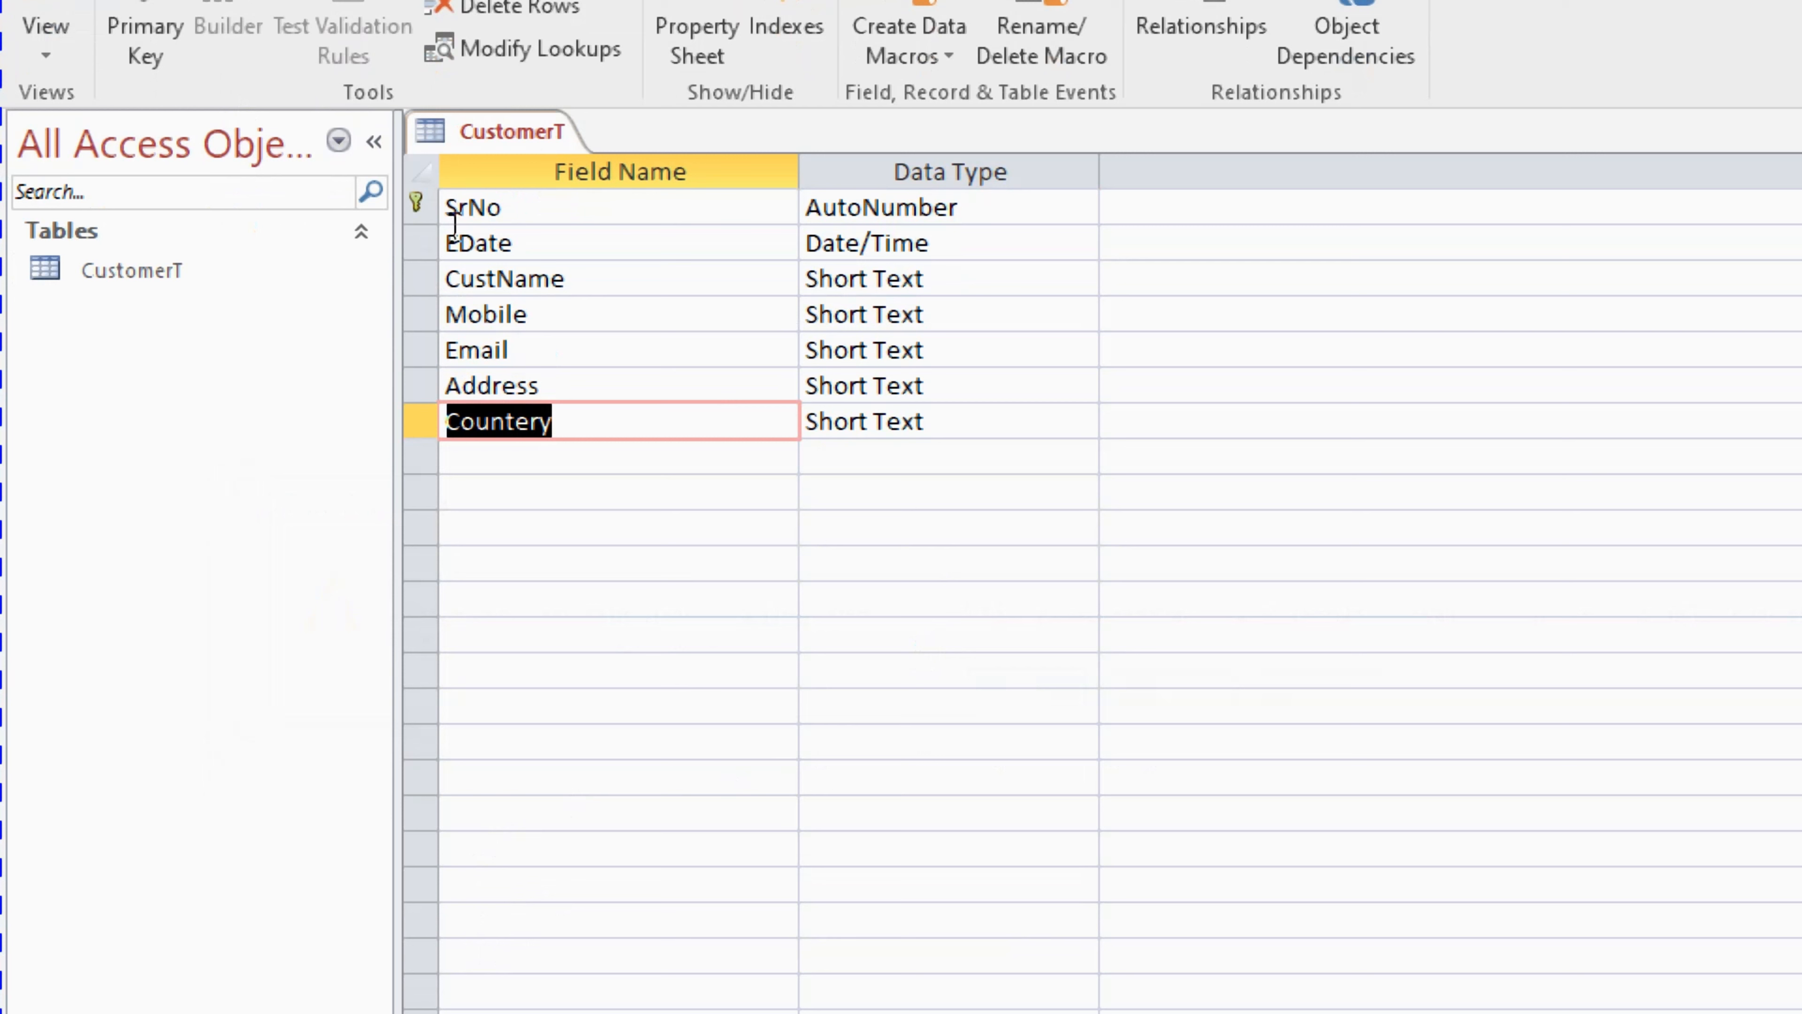
{"action": "left_click", "coordinate": [501, 207]}
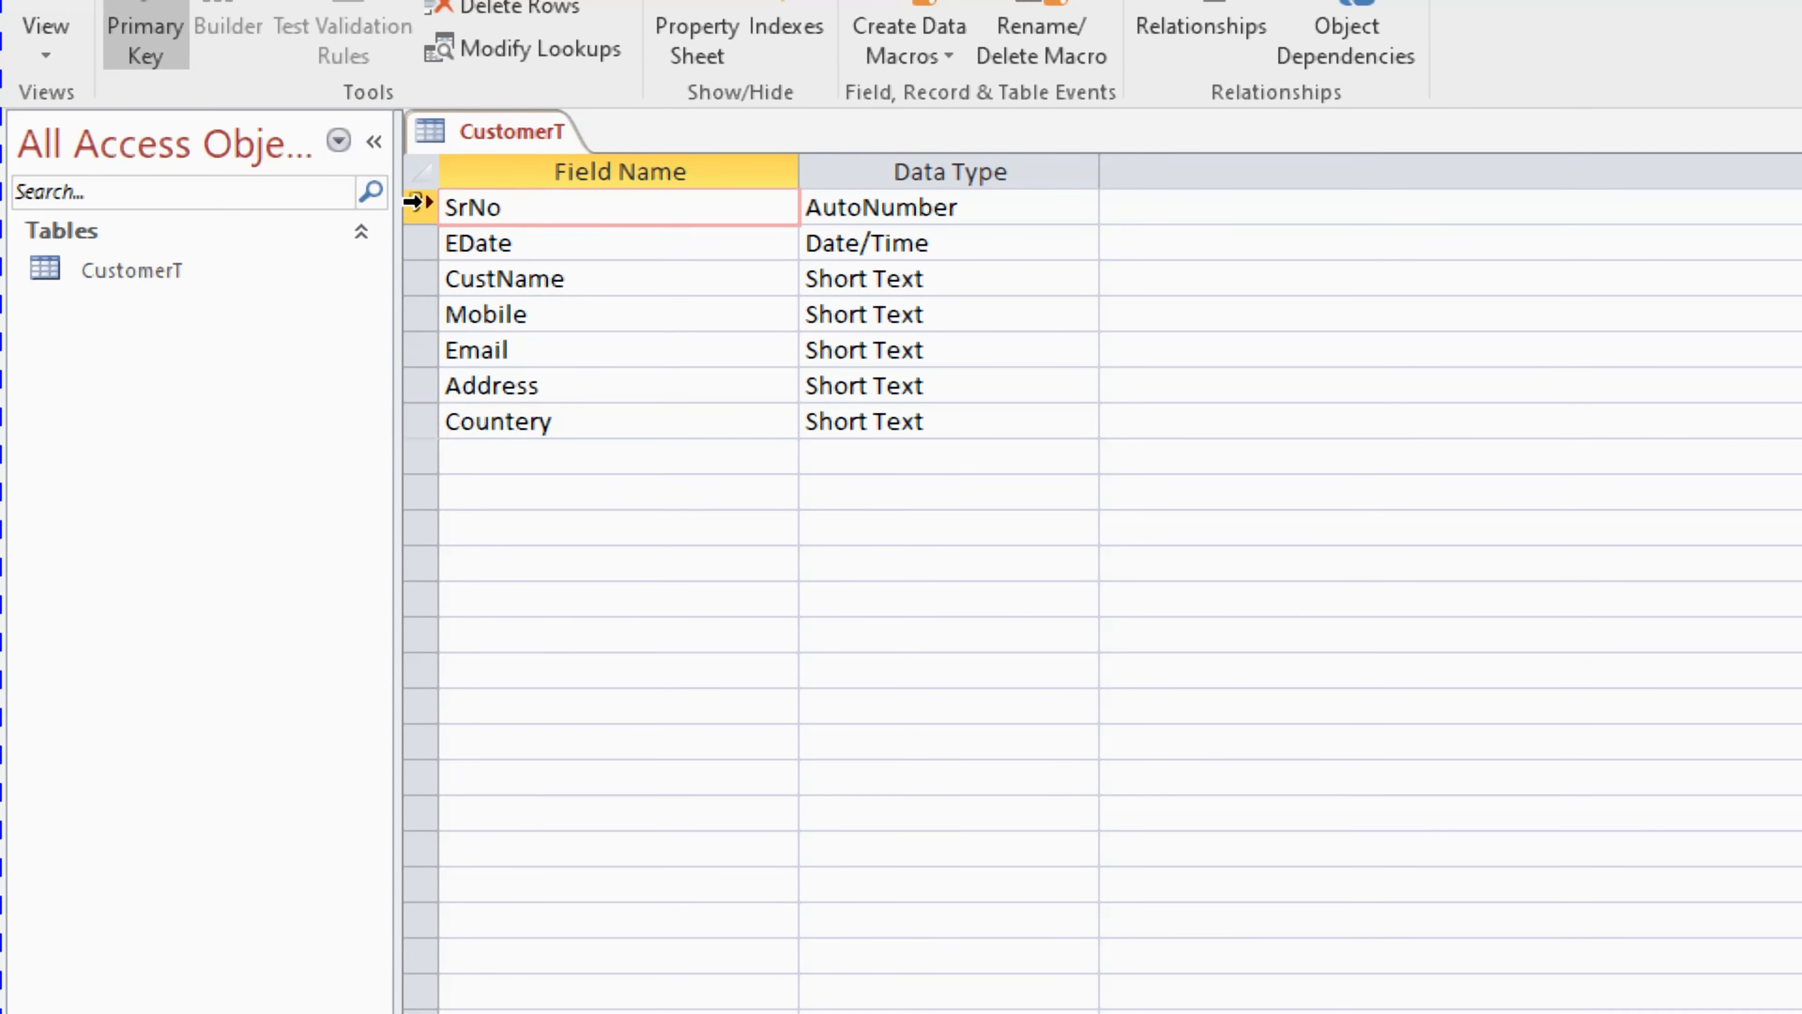
{"action": "left_click", "coordinate": [1022, 208]}
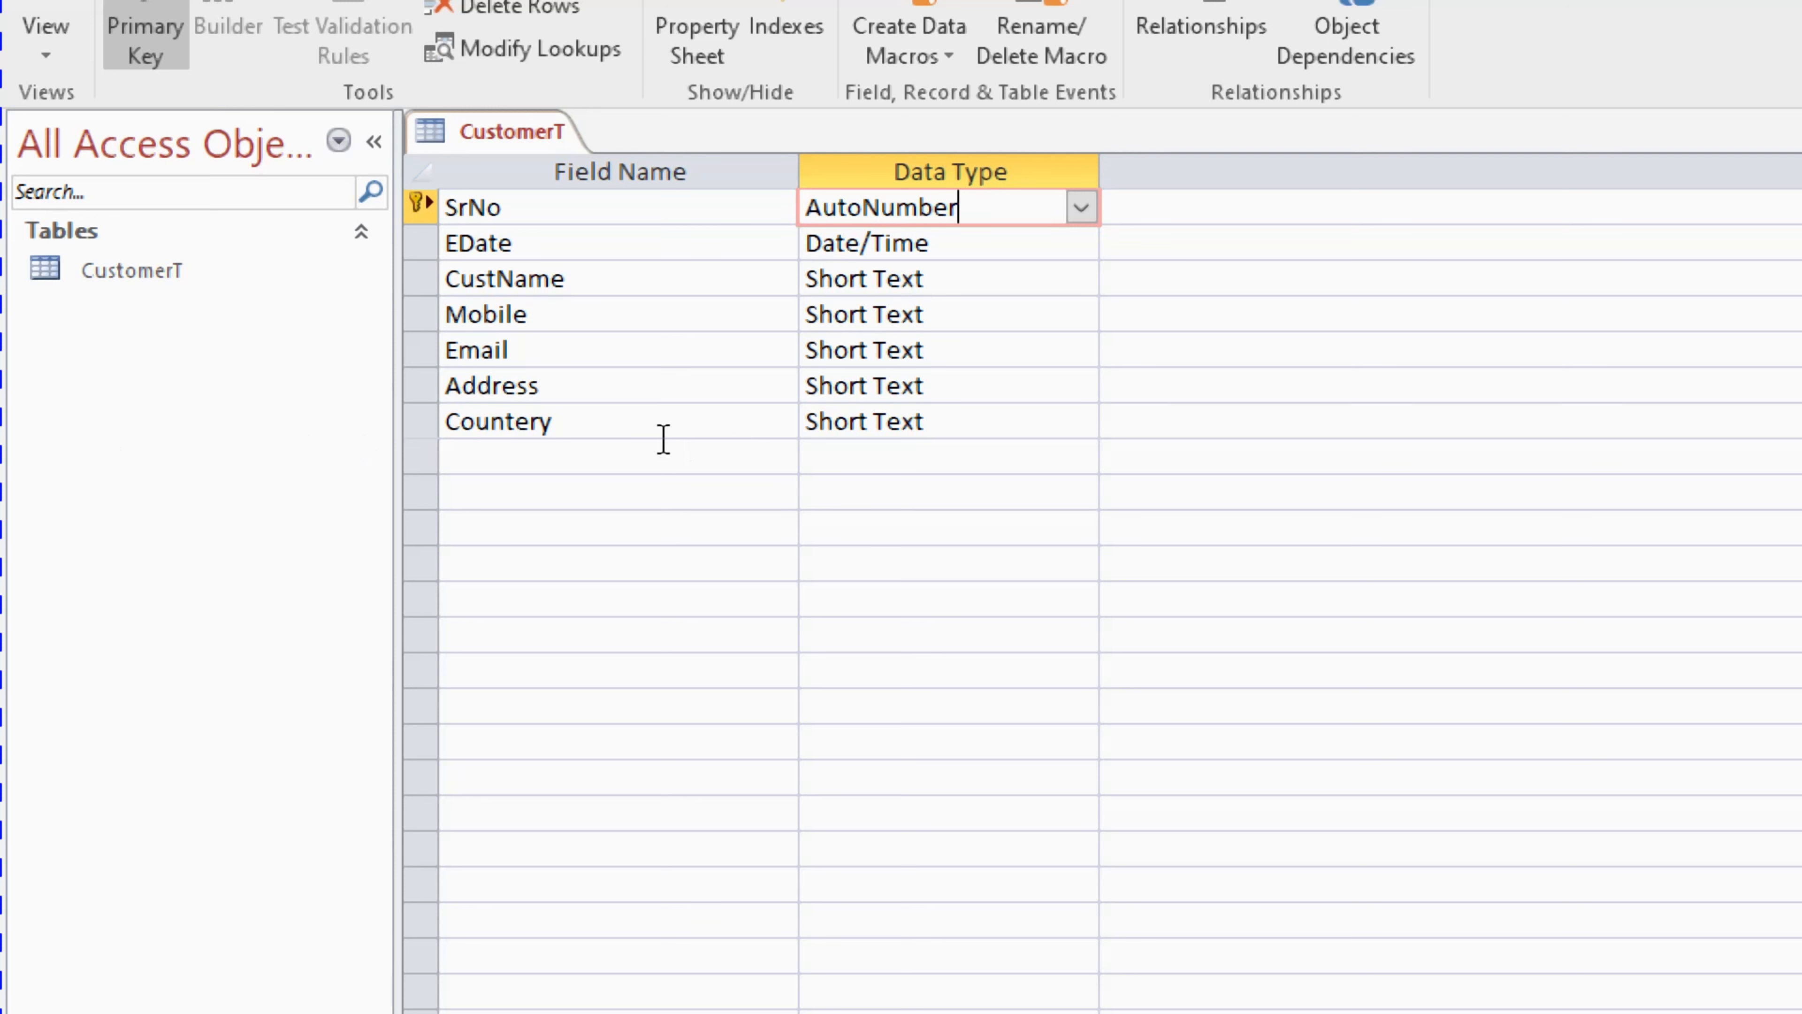
Add a field named Documents below Countery and set its data type to Attachment.
{"action": "left_click", "coordinate": [515, 439]}
{"action": "left_click", "coordinate": [517, 460]}
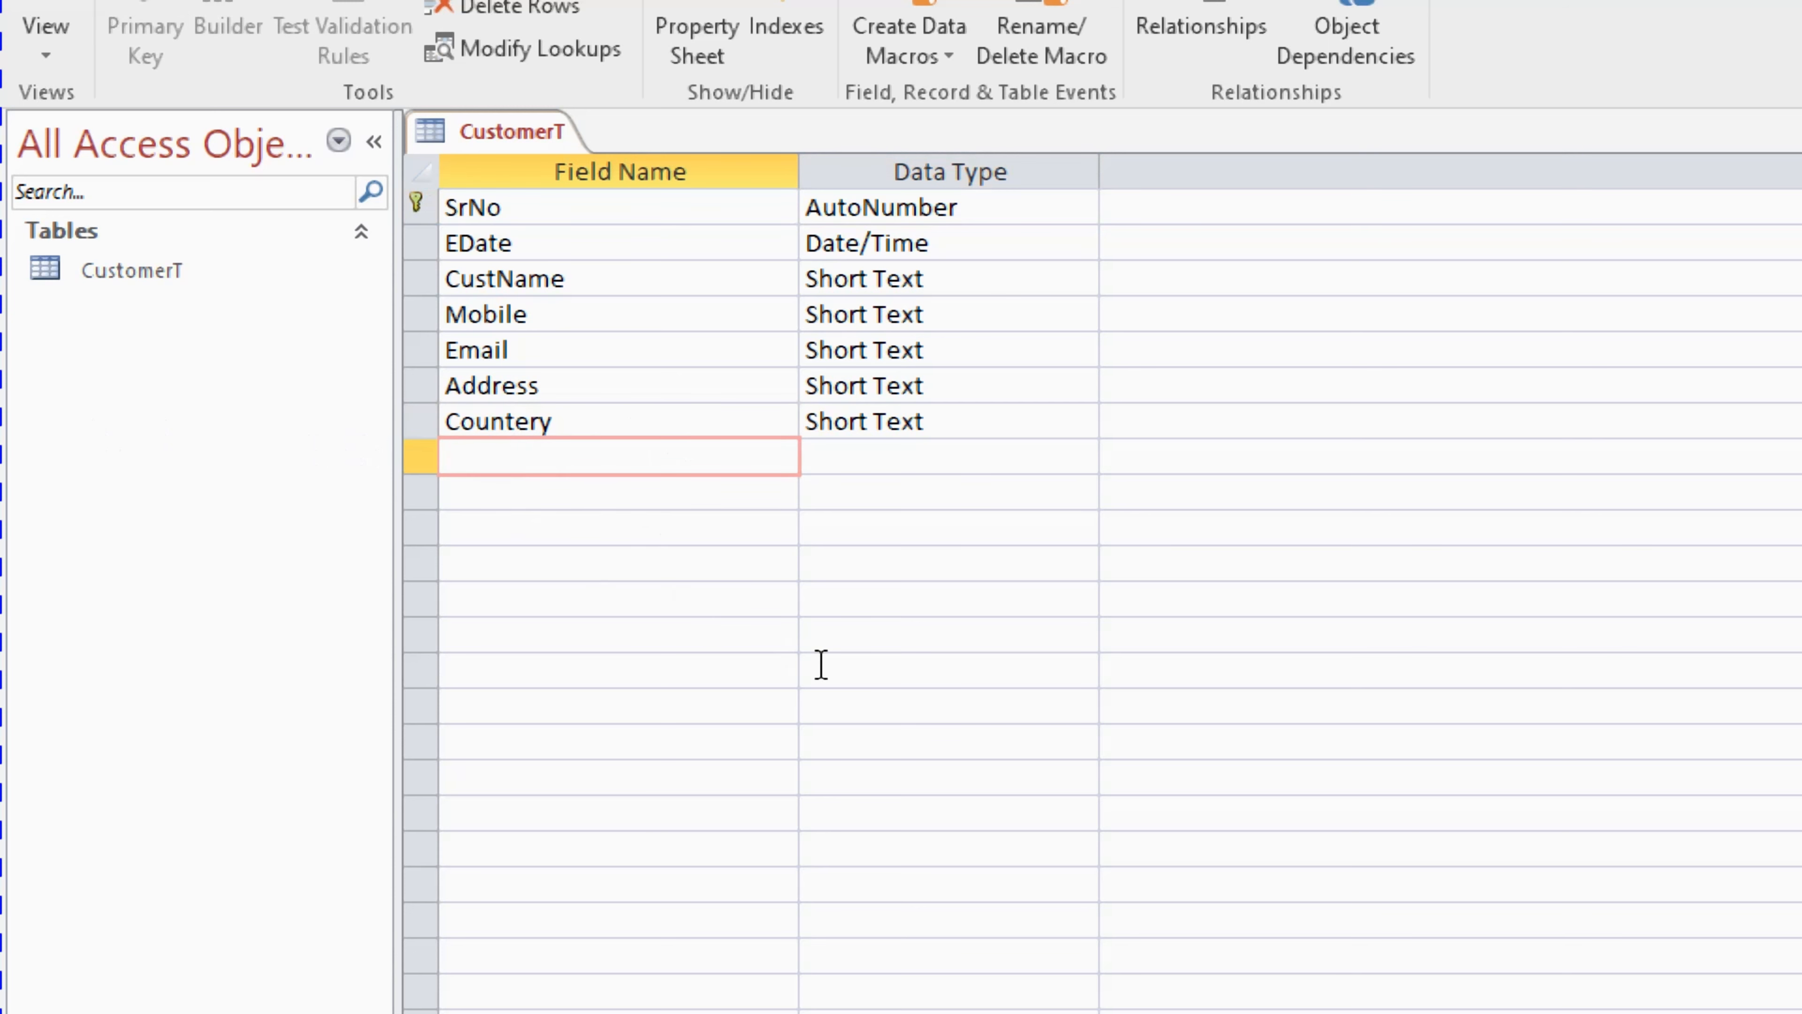
{"action": "type", "text": "D"}
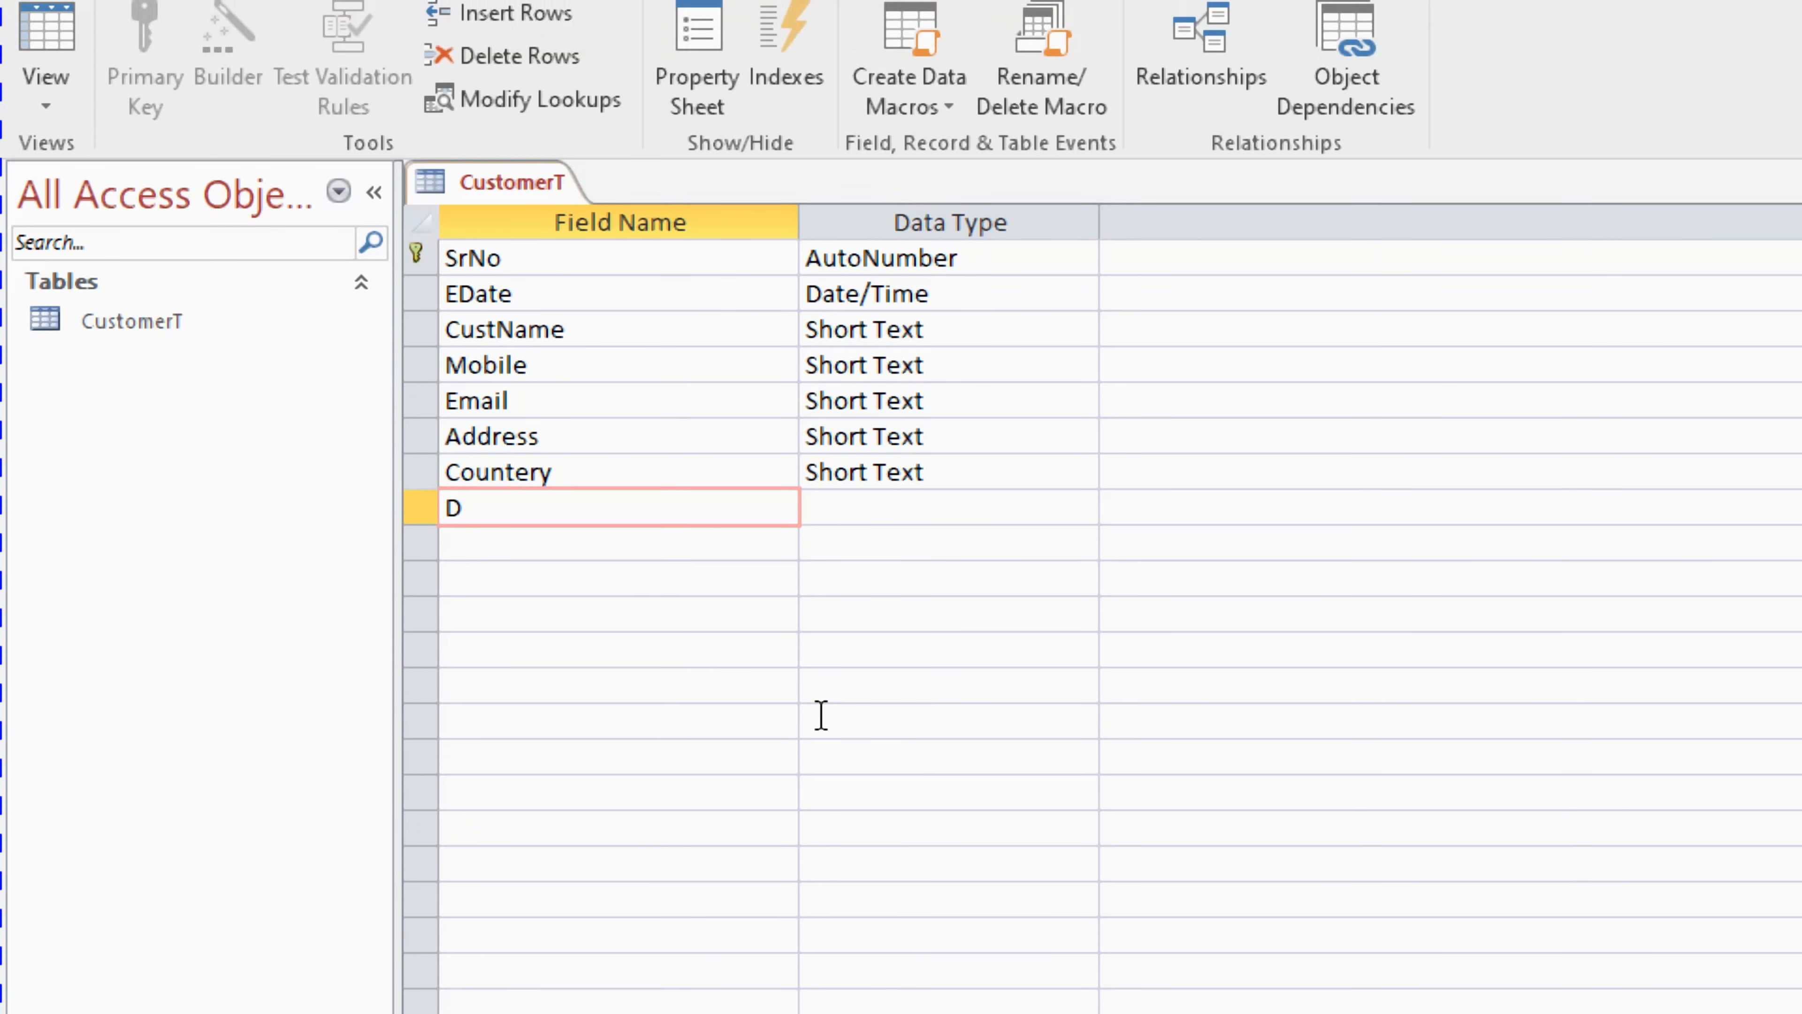
{"action": "type", "text": "ocuments"}
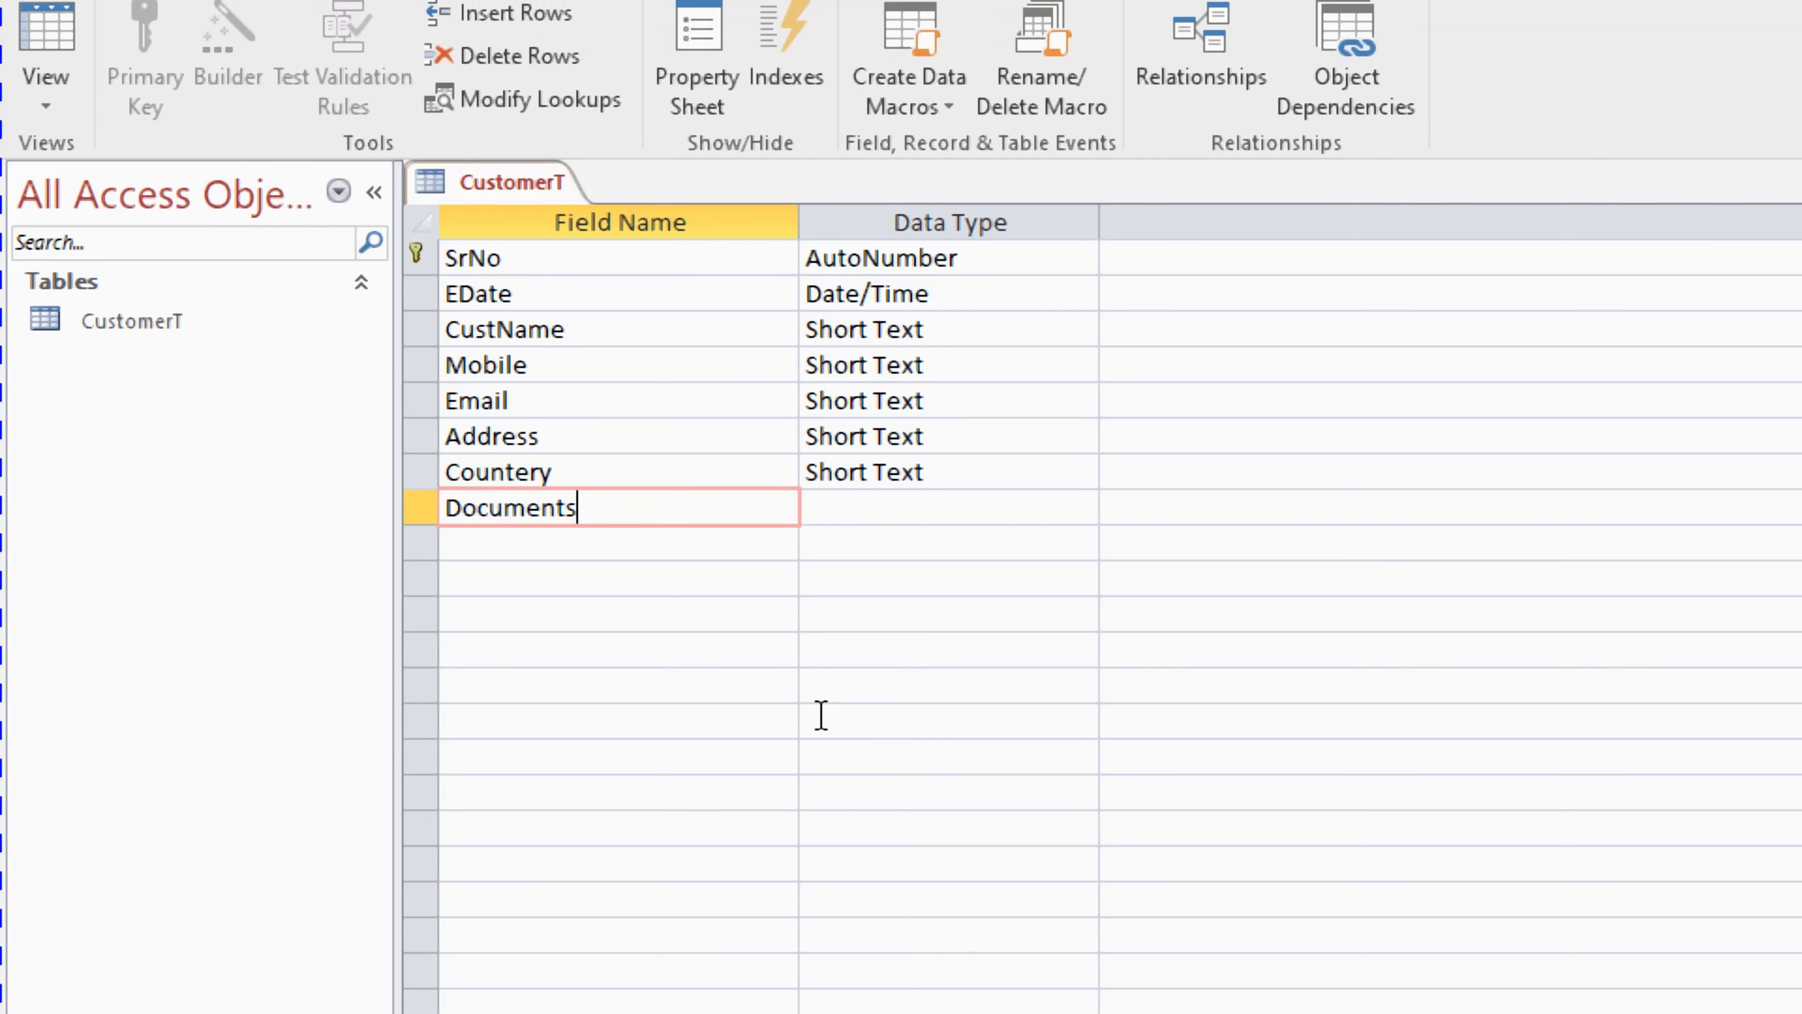
{"action": "key", "text": "Tab"}
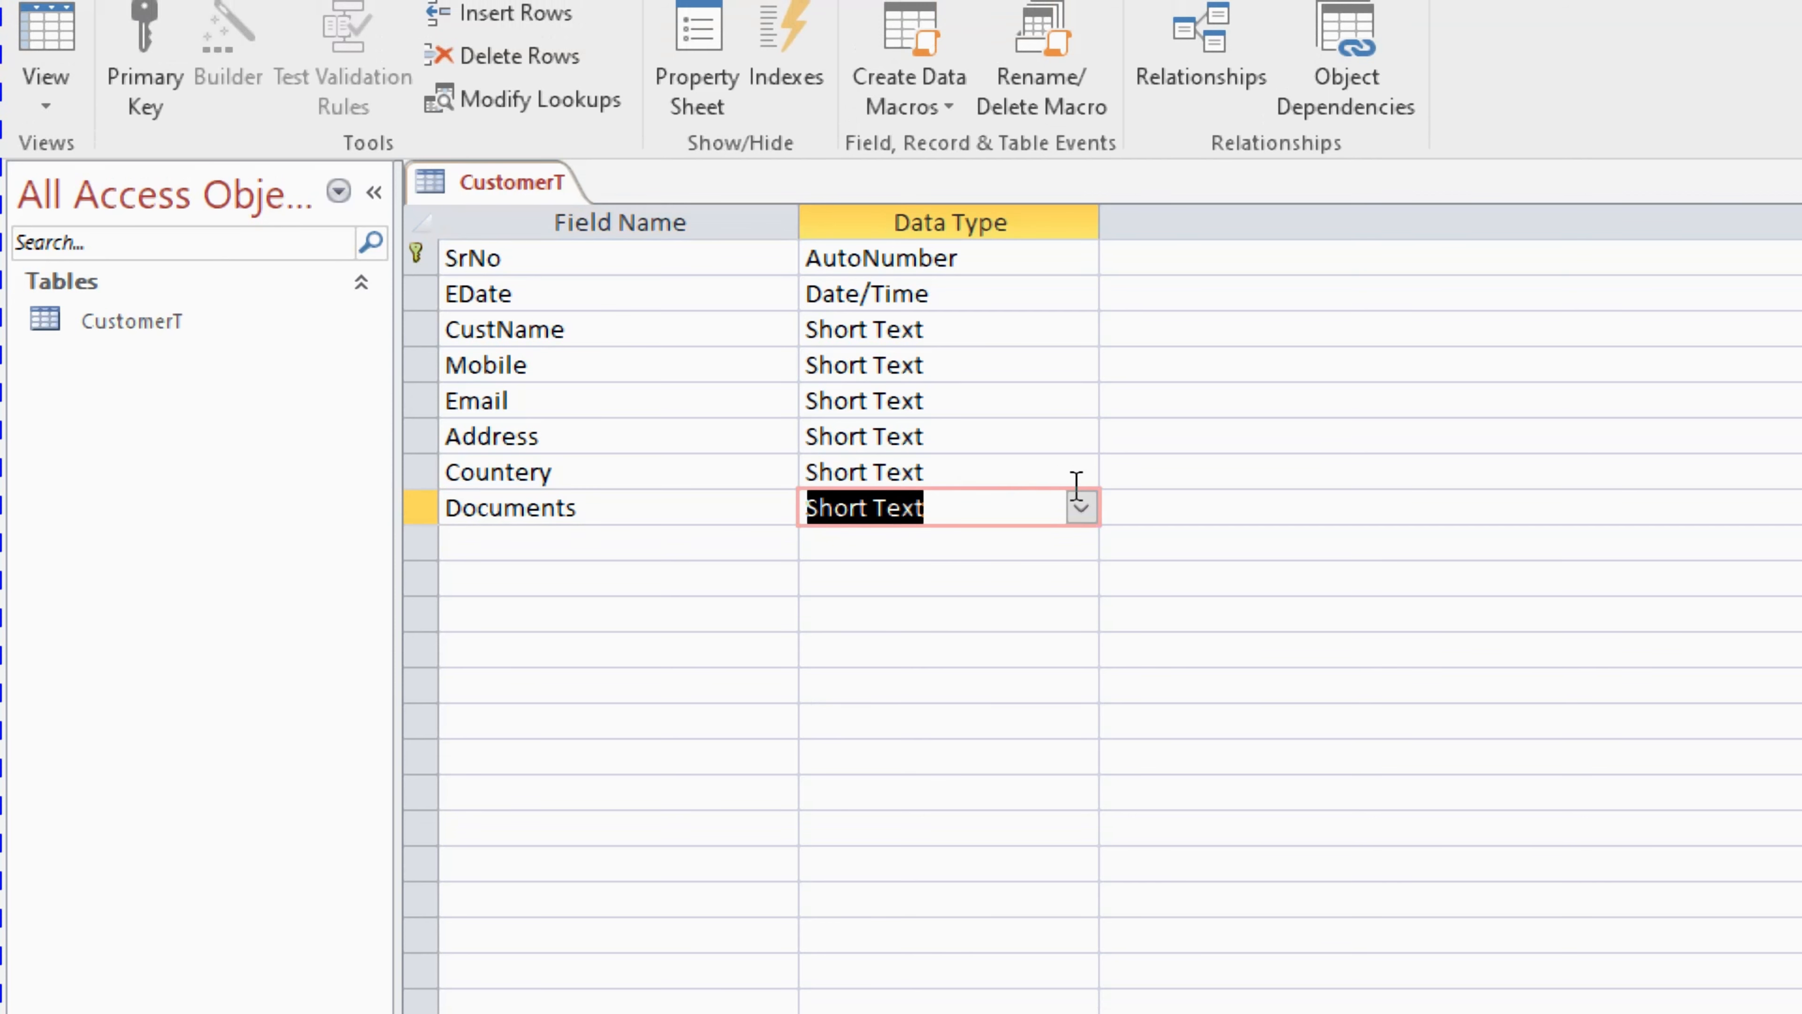
{"action": "left_click", "coordinate": [1091, 518]}
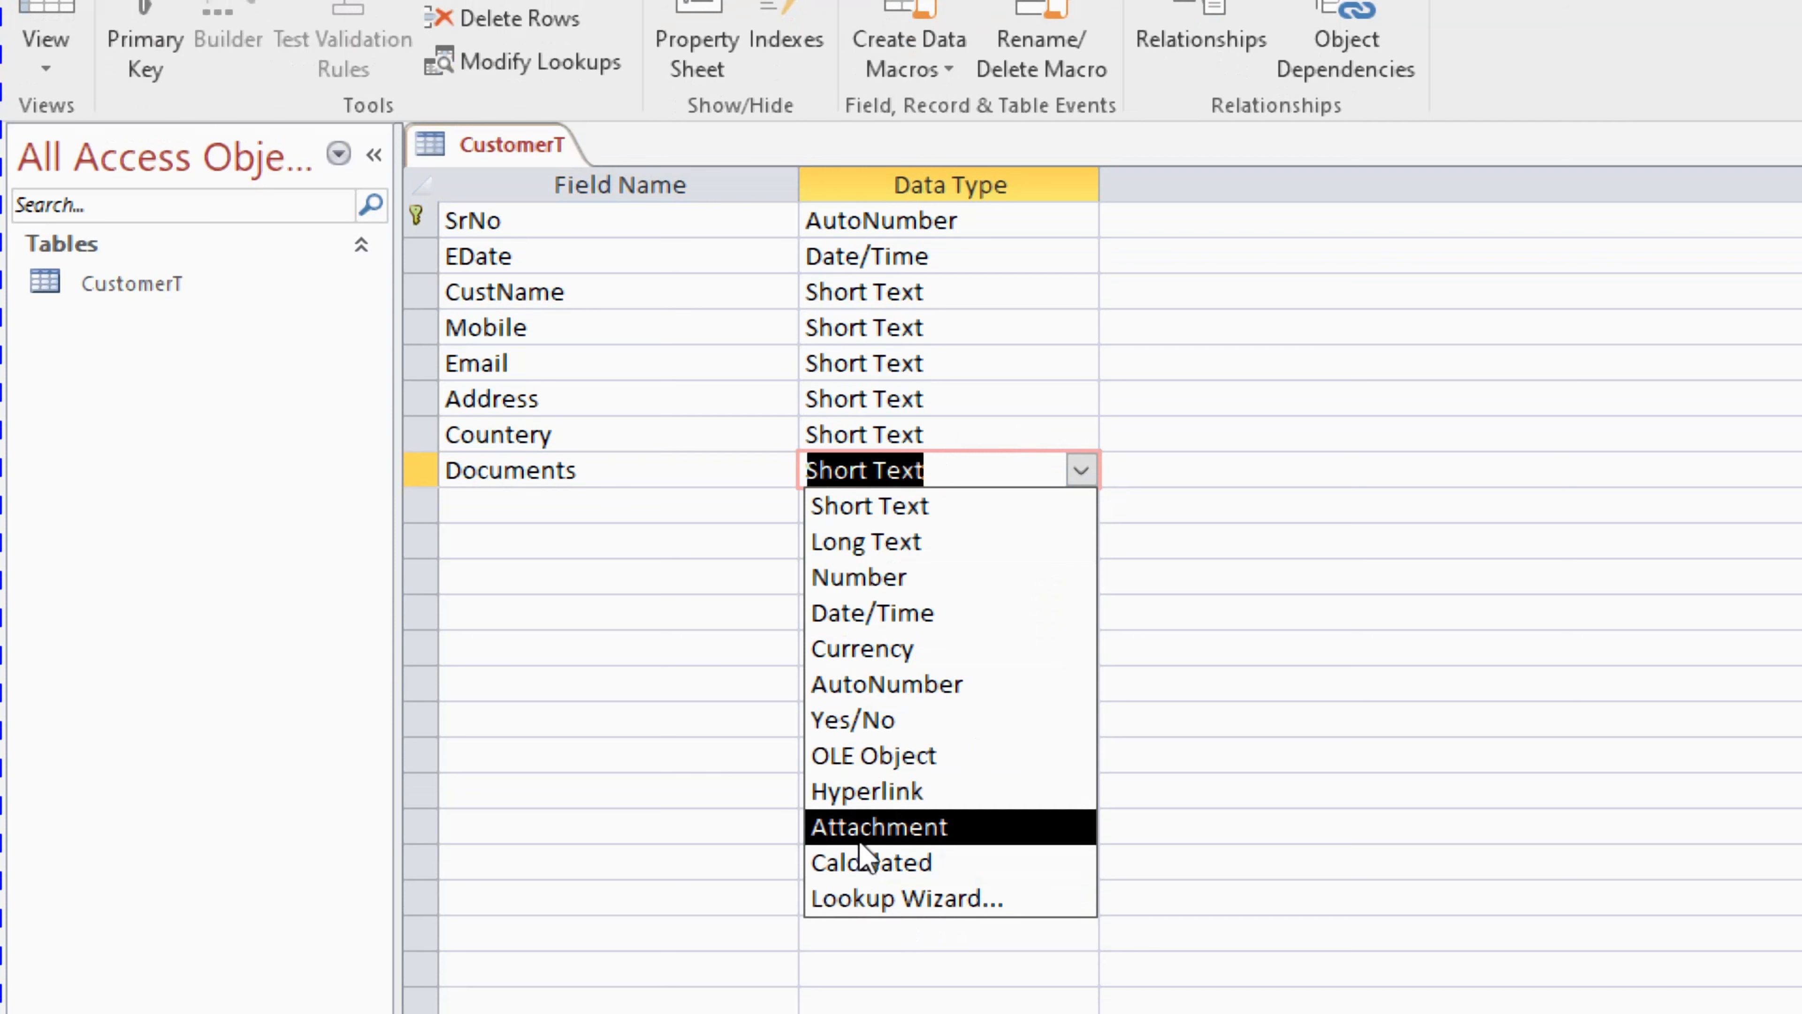
{"action": "left_click", "coordinate": [872, 867]}
{"action": "left_click", "coordinate": [1214, 469]}
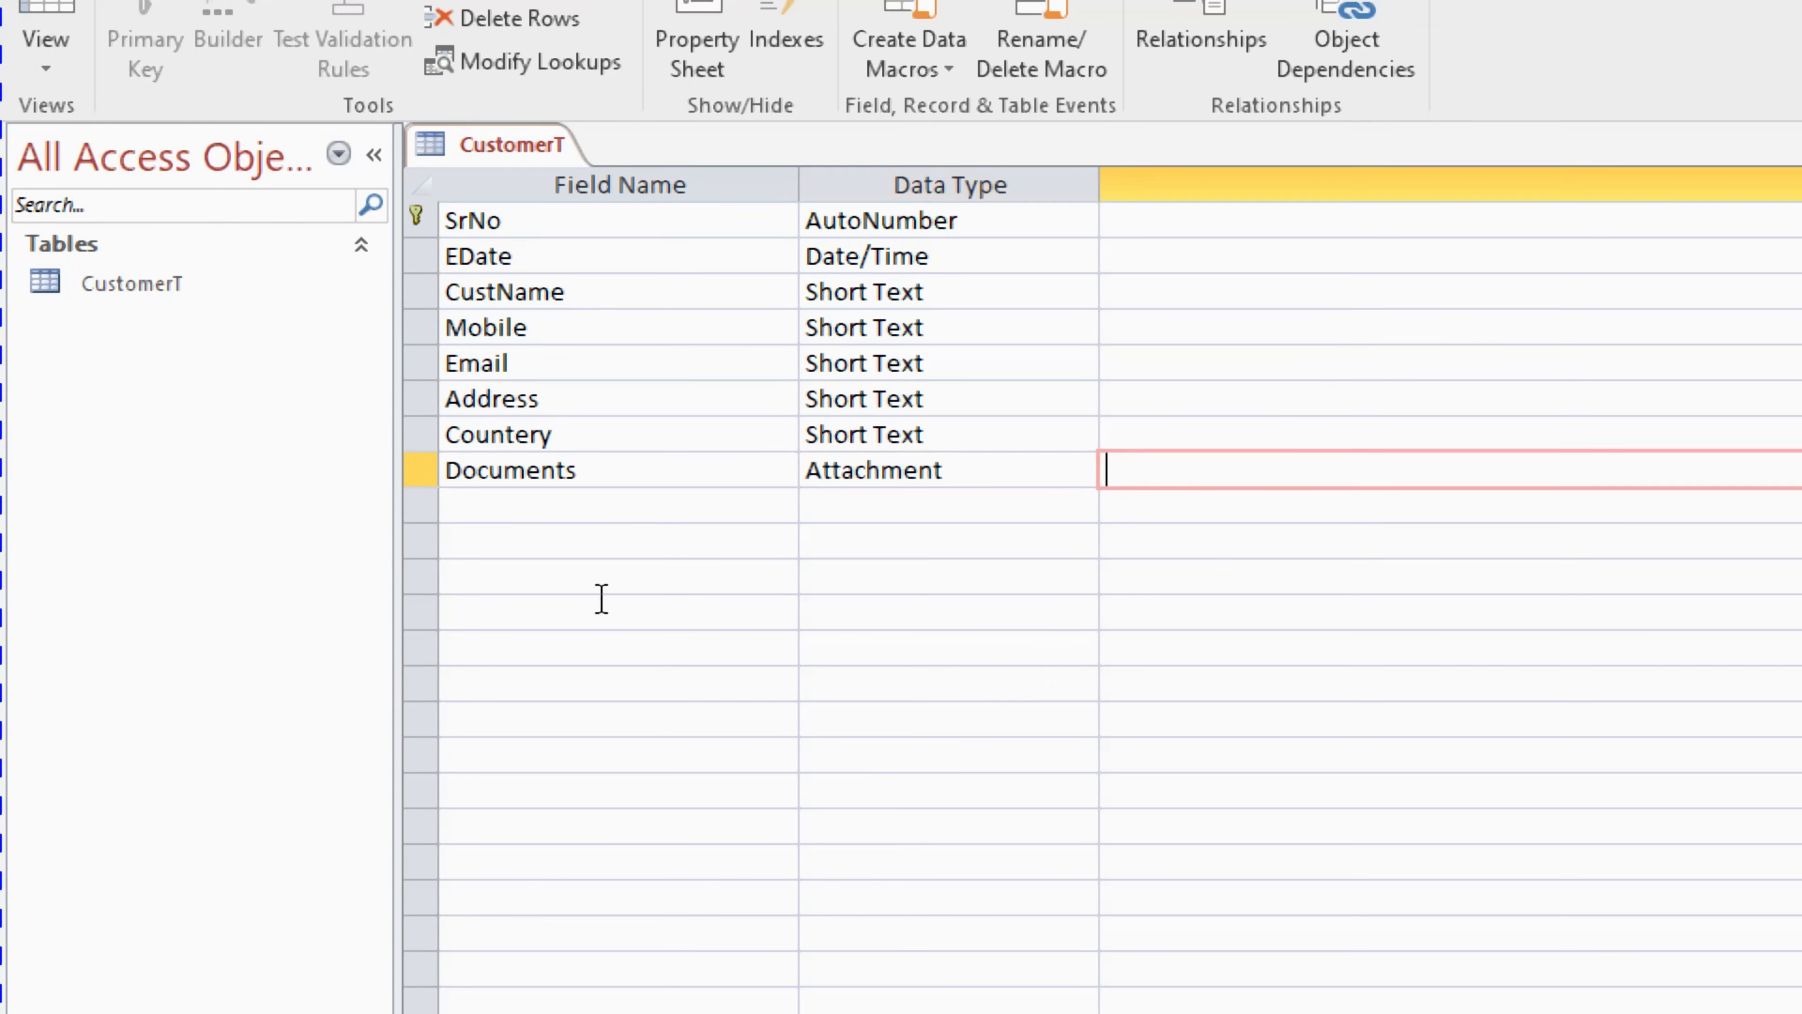
{"action": "left_click", "coordinate": [610, 235]}
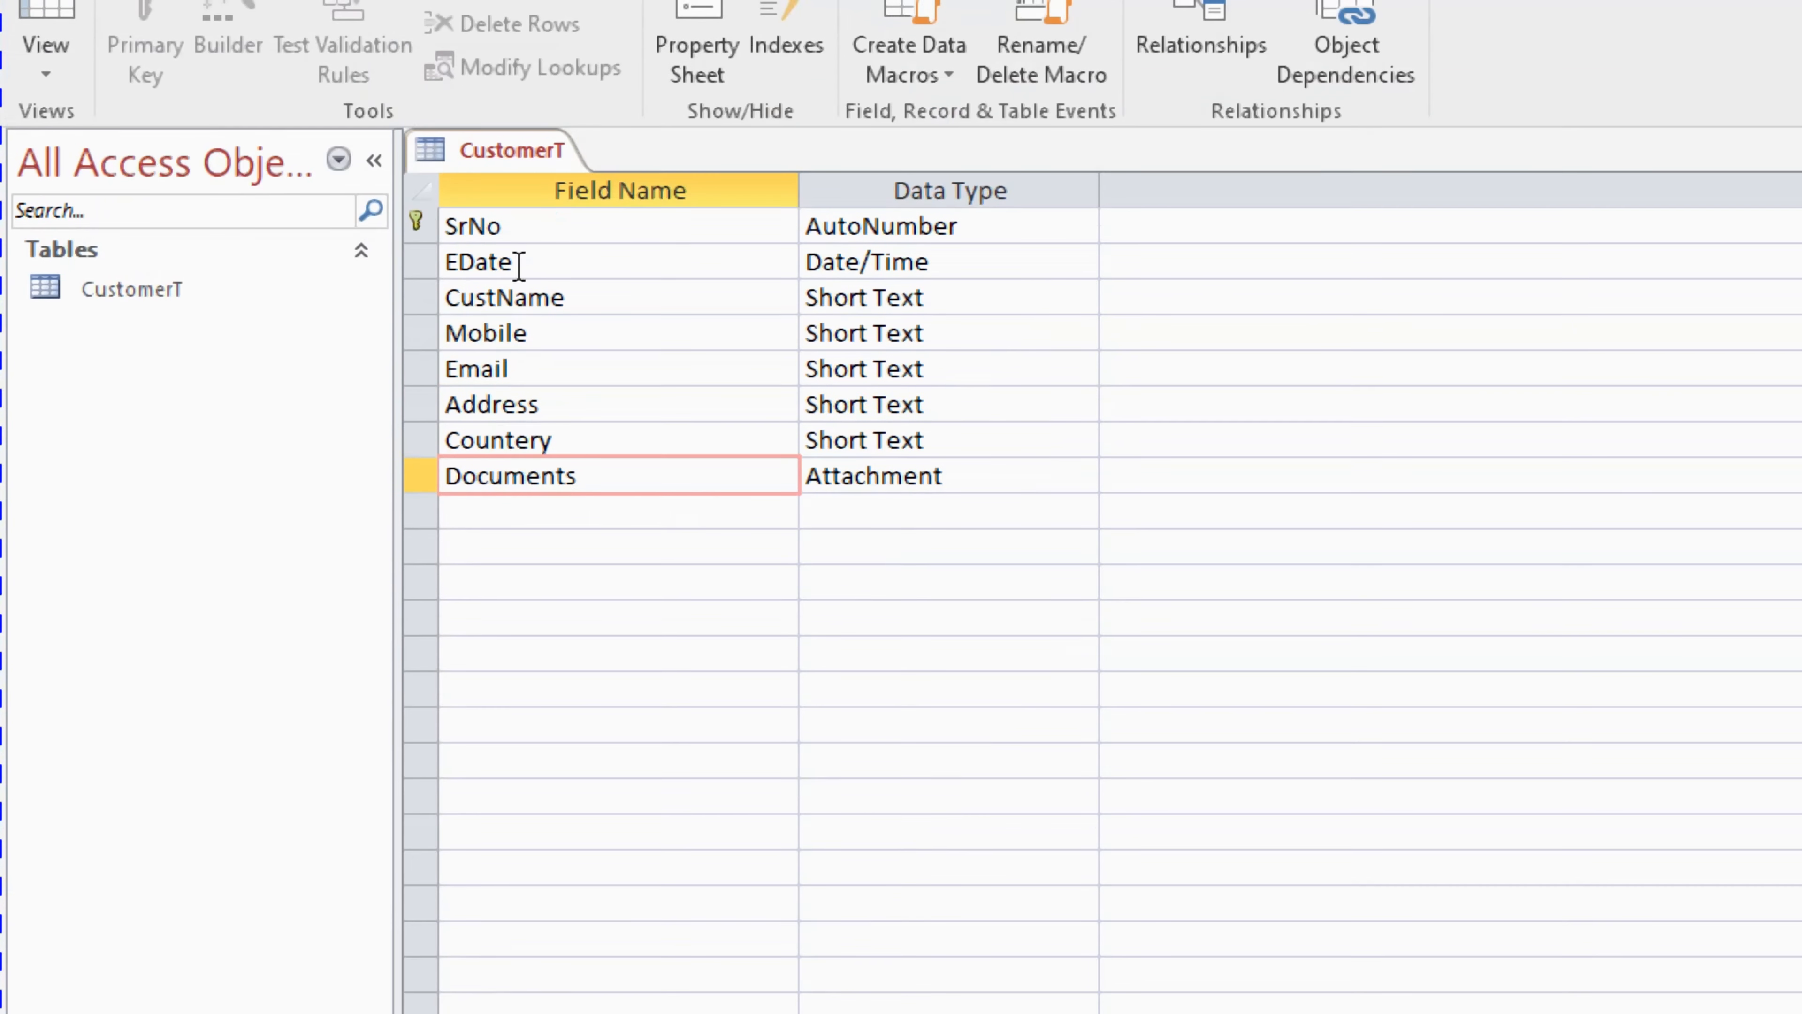
{"action": "left_click", "coordinate": [985, 470]}
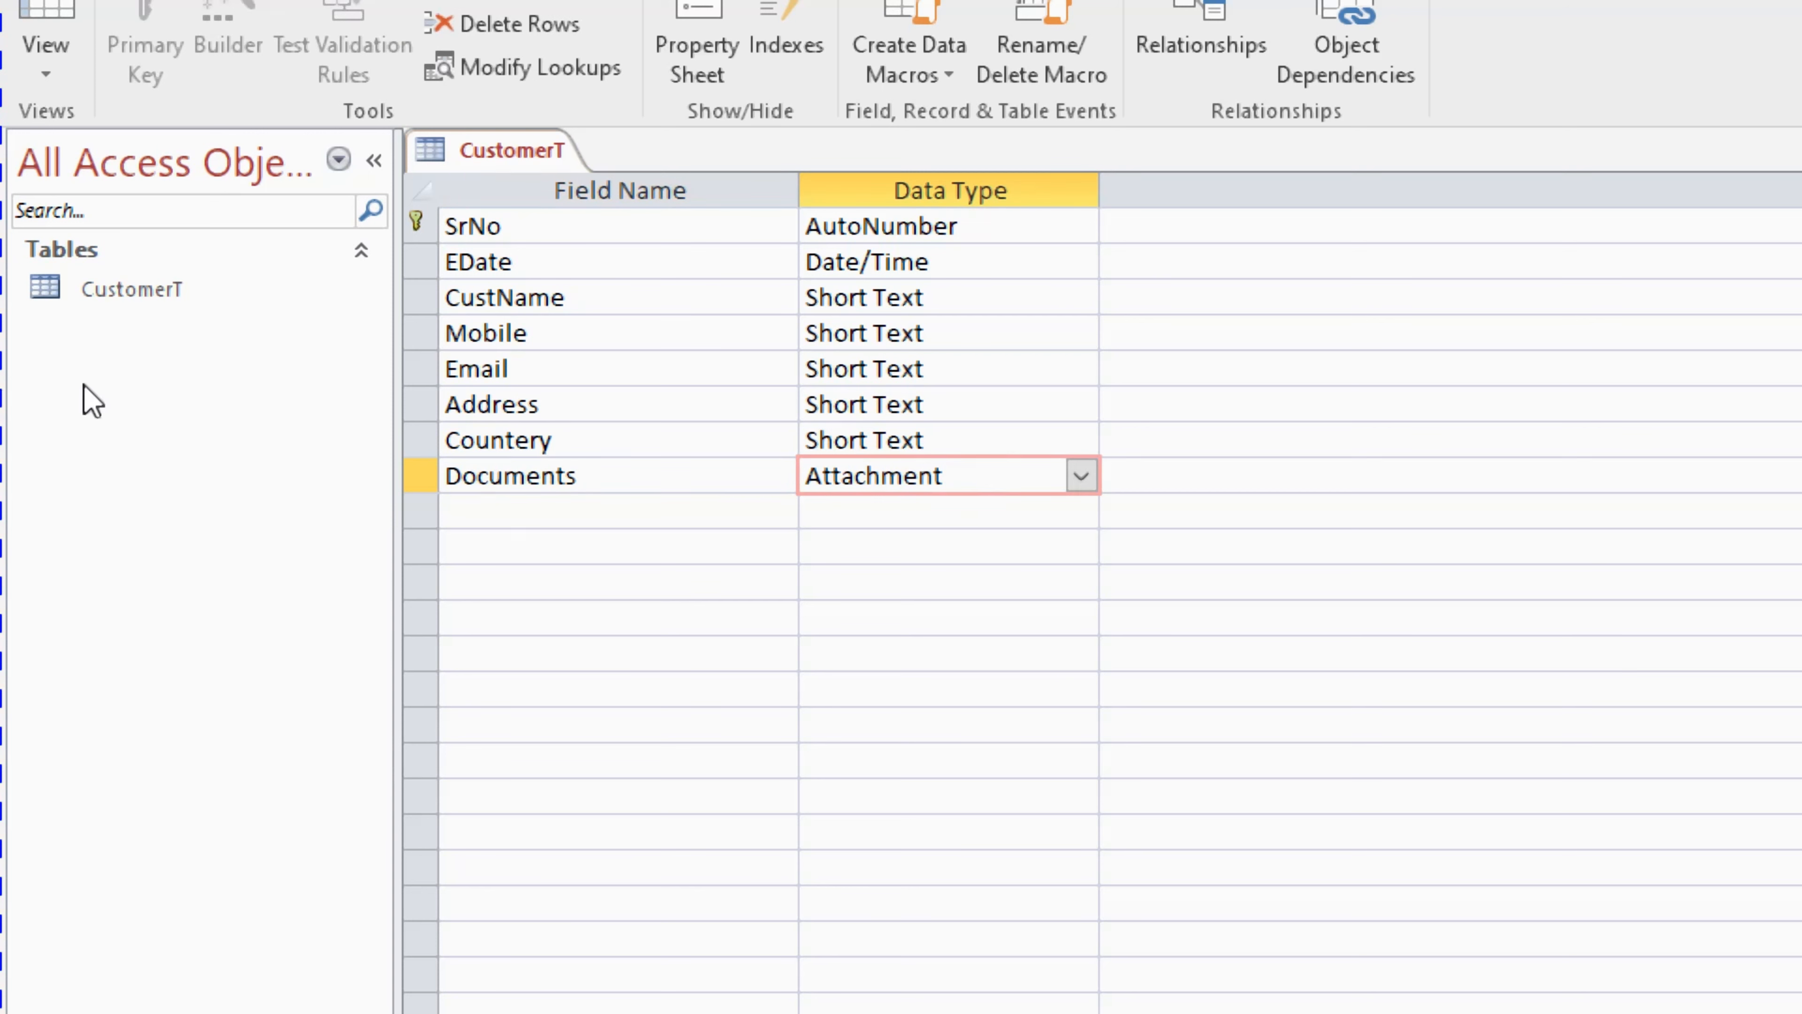
Save and close the CustomerT design, and reopen the table in Datasheet view.
{"action": "right_click", "coordinate": [484, 165]}
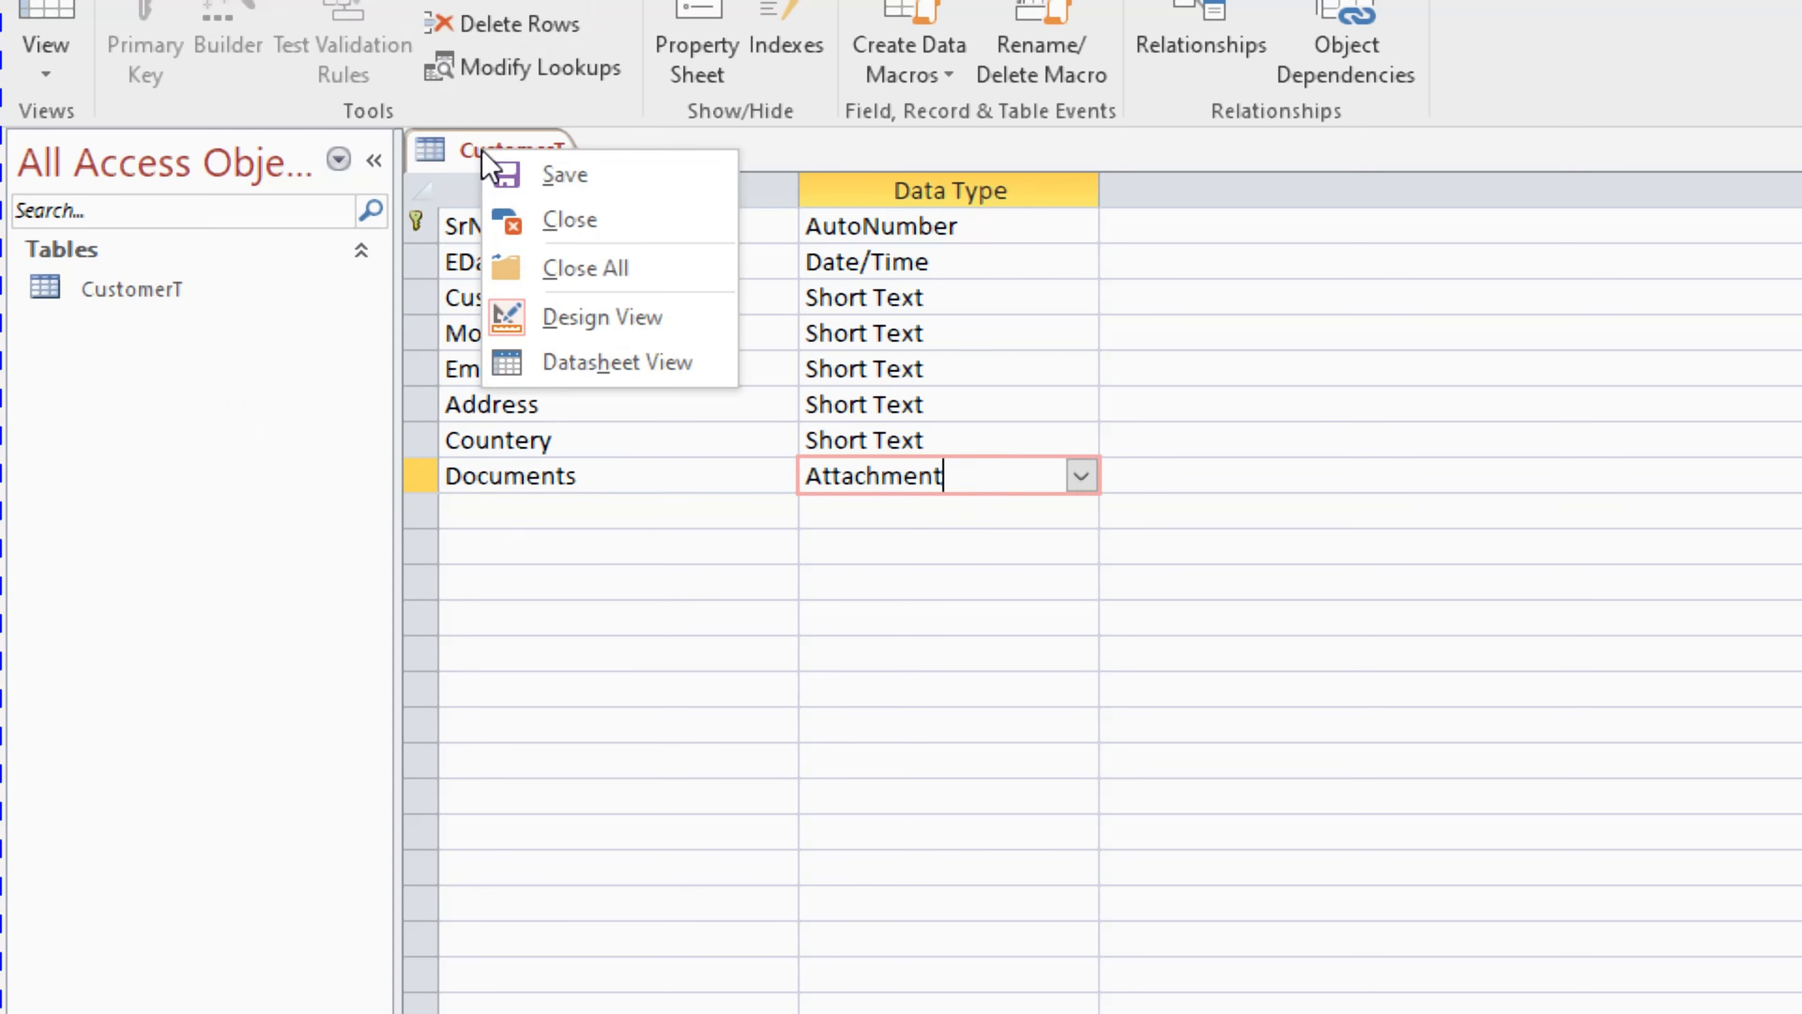
{"action": "left_click", "coordinate": [563, 177]}
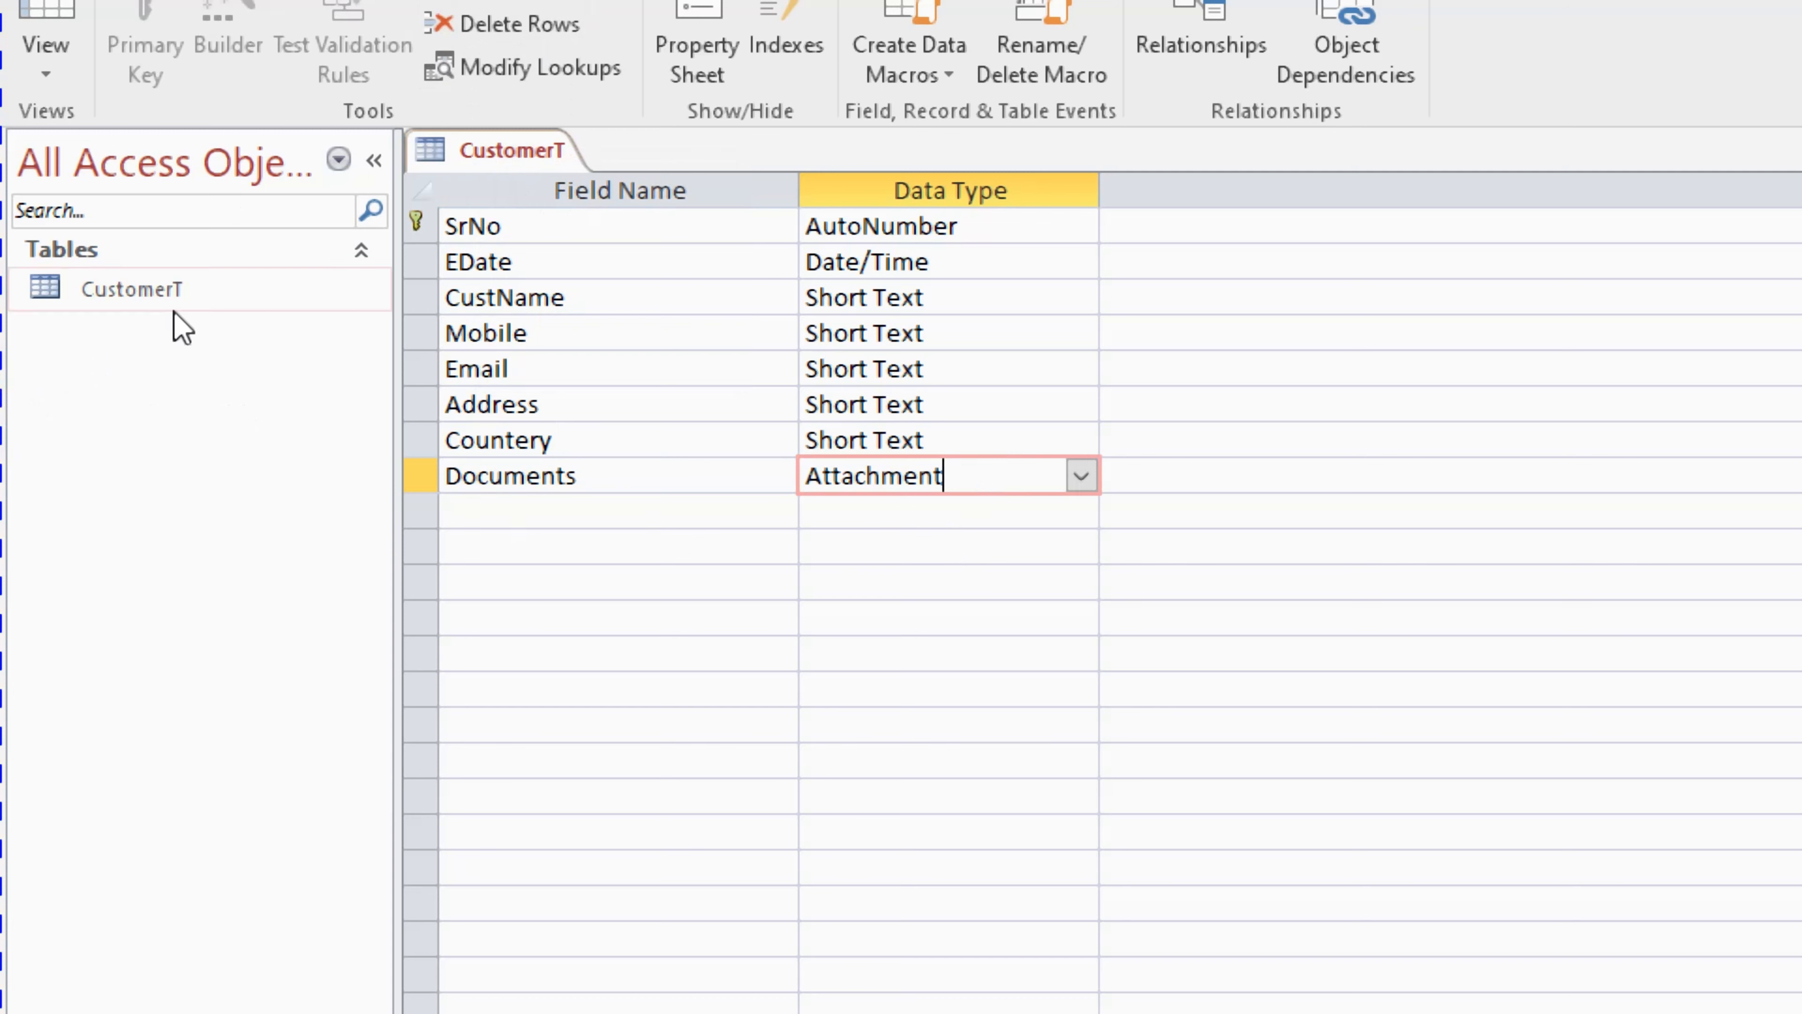
{"action": "right_click", "coordinate": [491, 151]}
{"action": "left_click", "coordinate": [603, 210]}
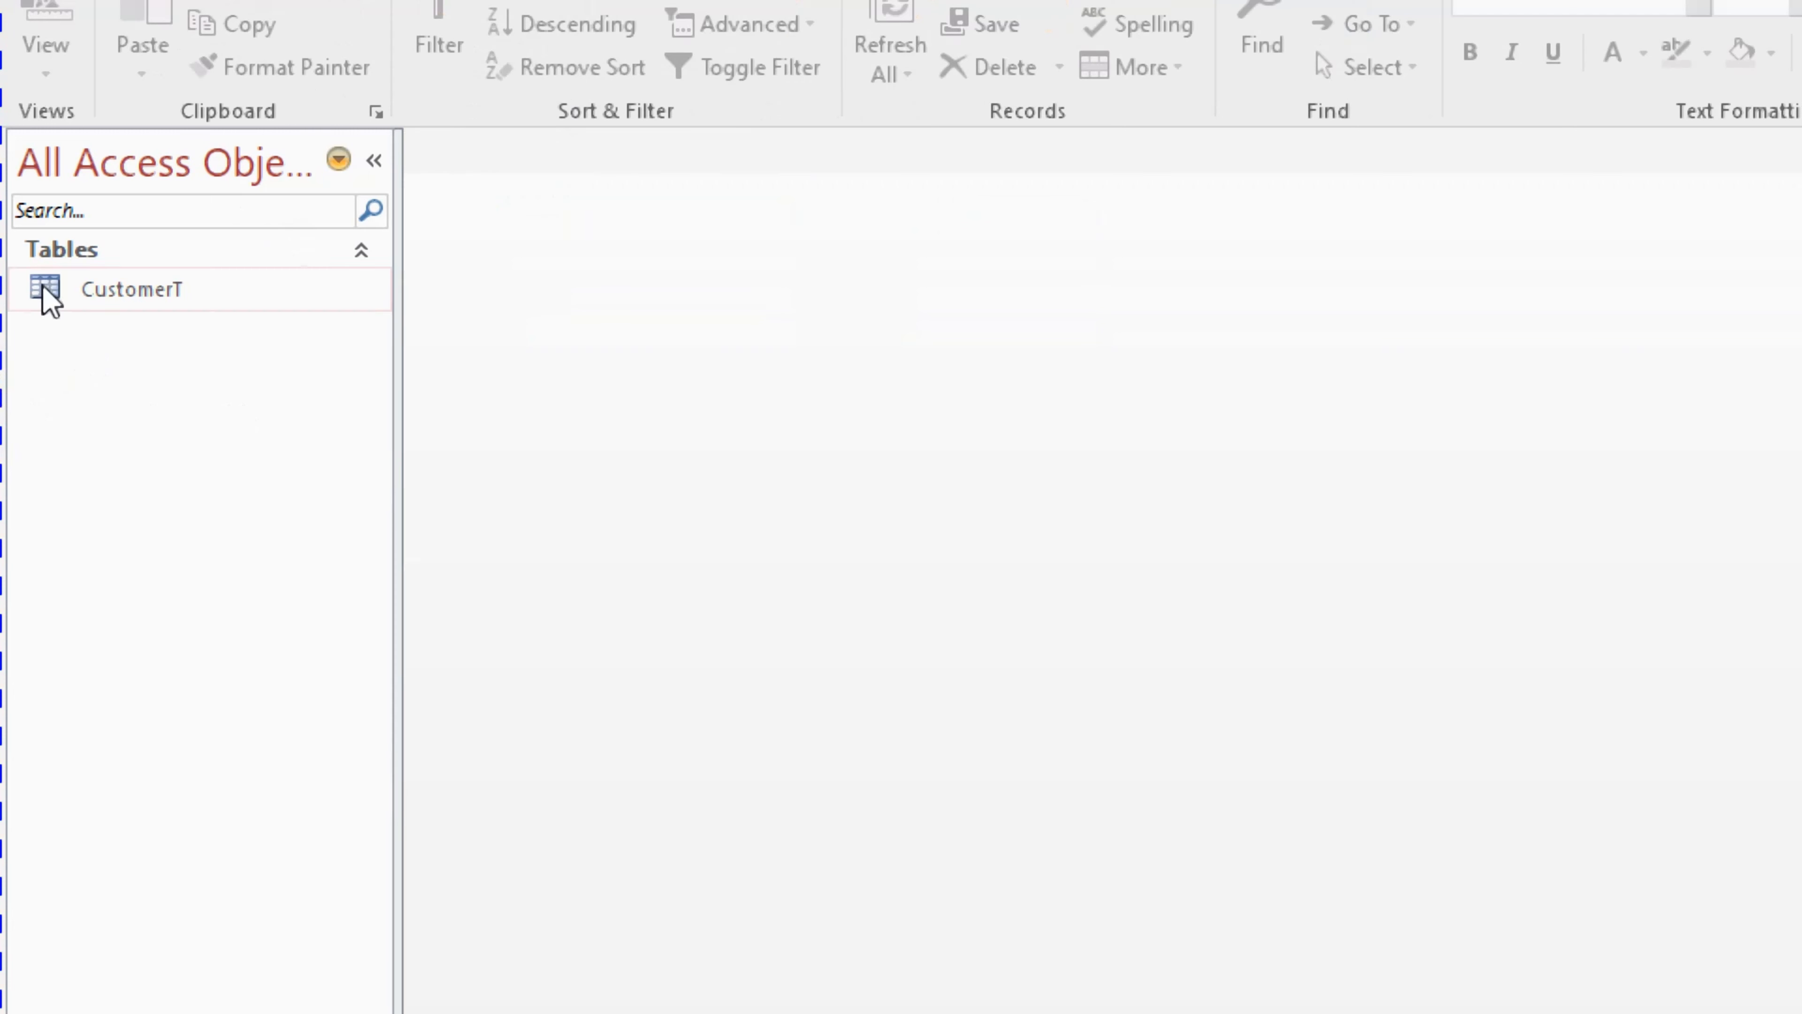
{"action": "double_click", "coordinate": [99, 292]}
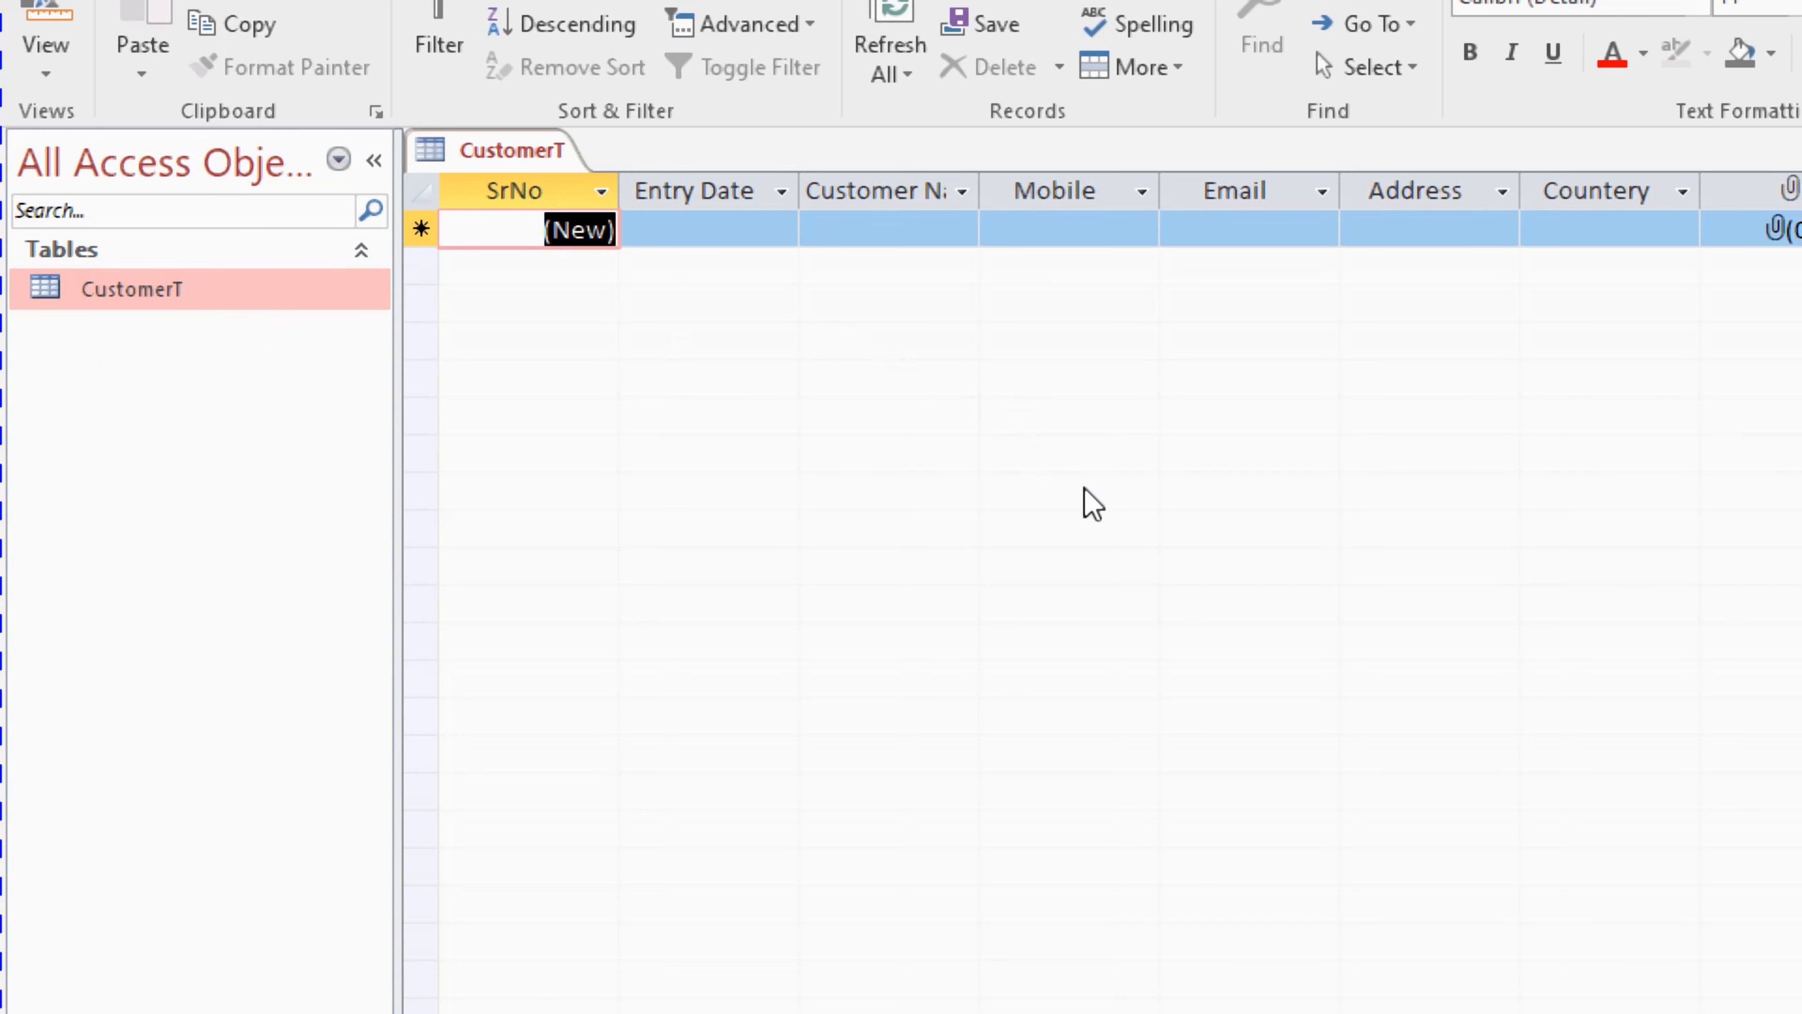
Examine the blank record field by field, from Entry Date and its date picker through to the attachment column.
{"action": "key", "text": "Tab"}
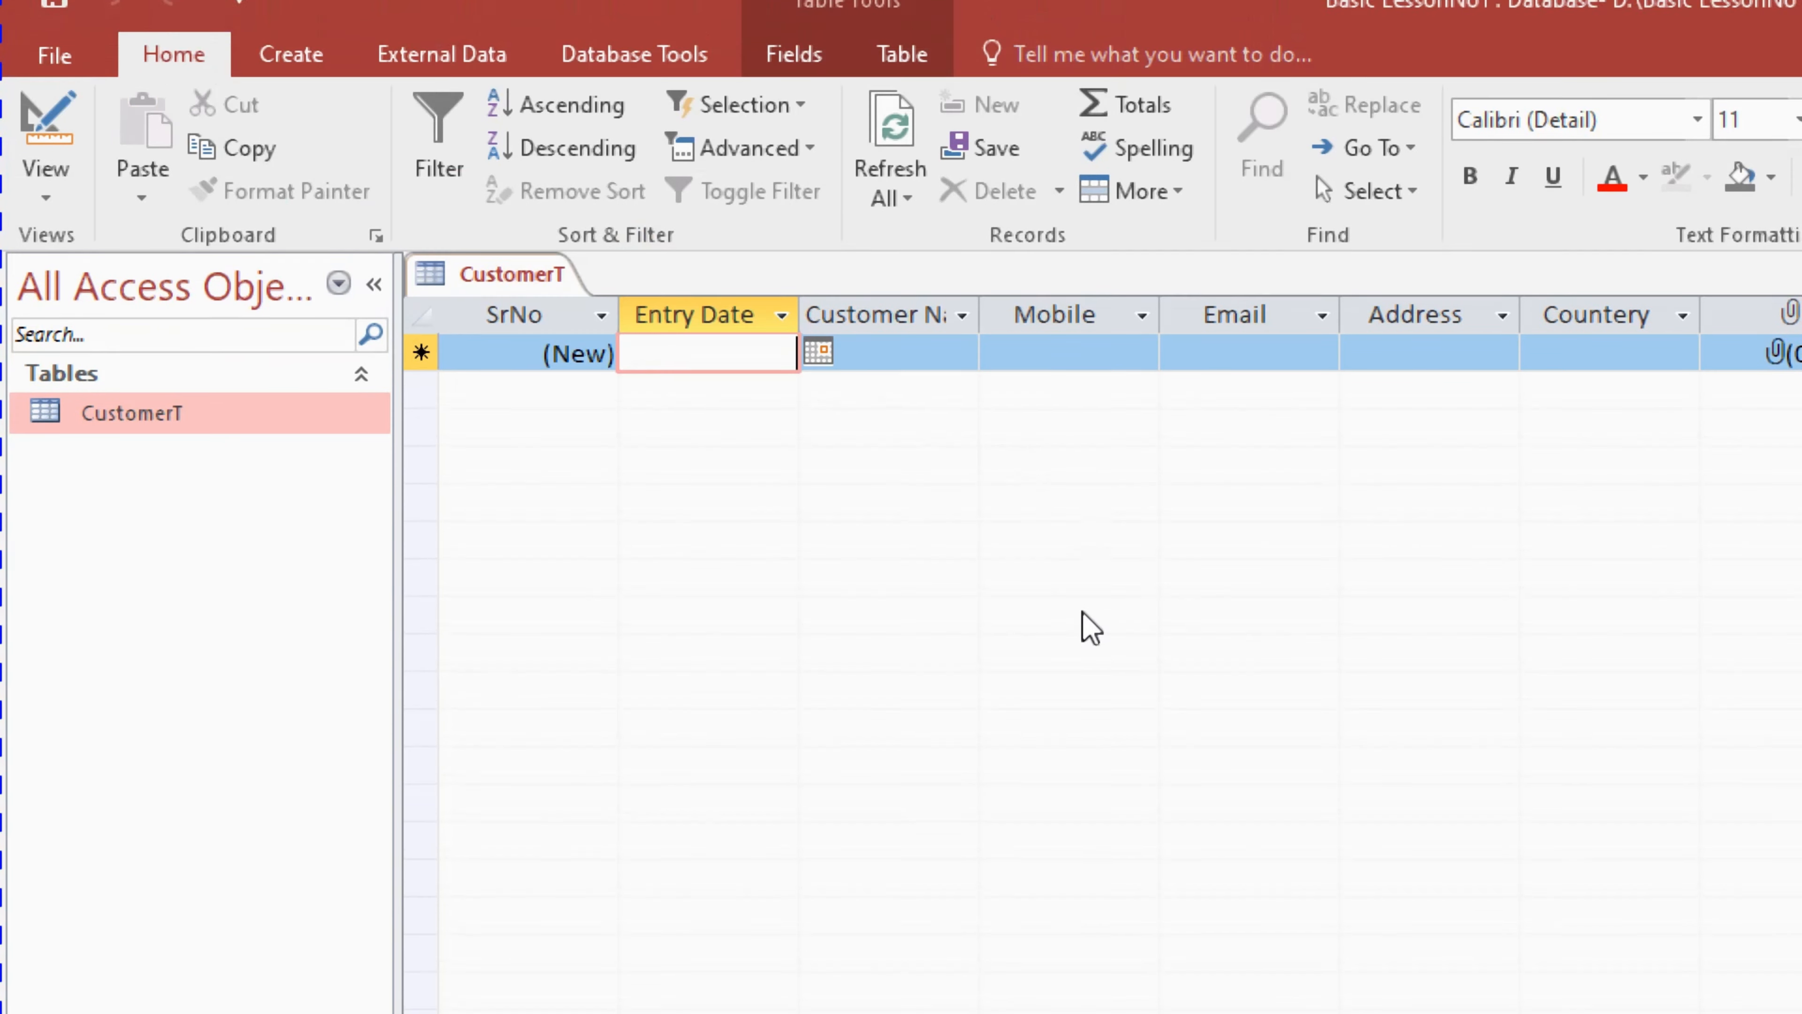
{"action": "key", "text": "Tab"}
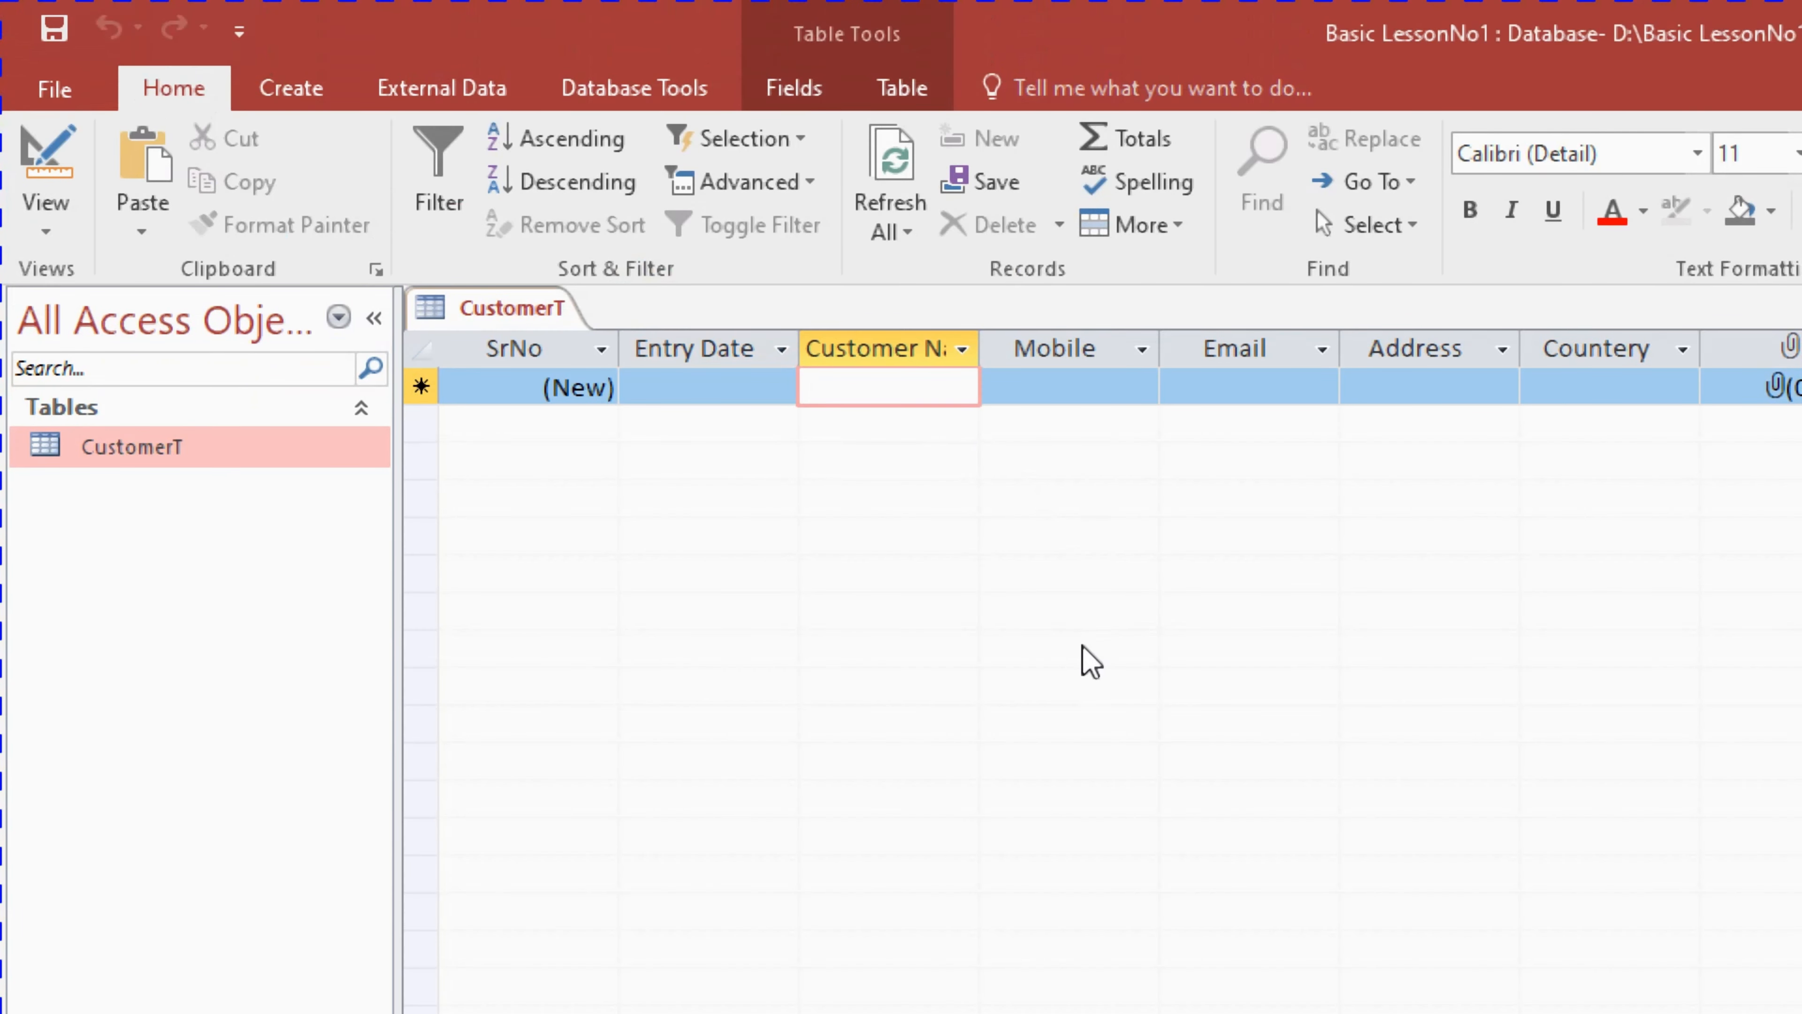
{"action": "key", "text": "shift+Tab"}
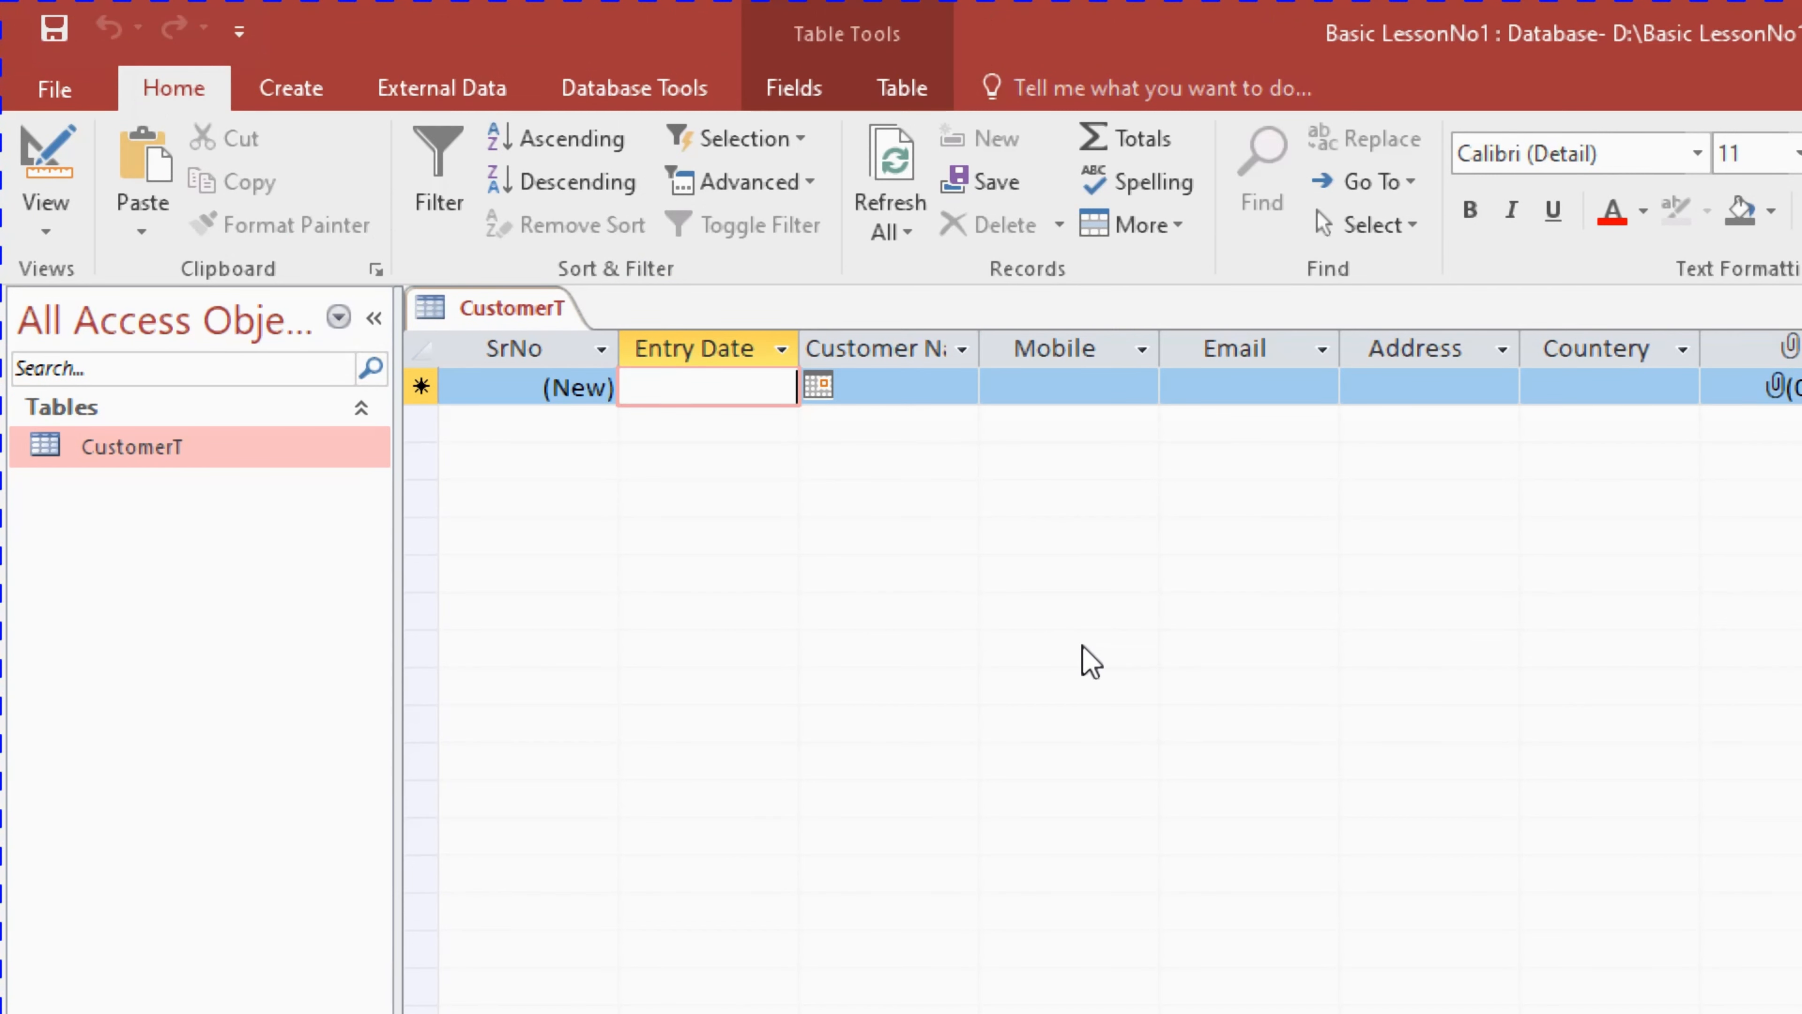
{"action": "left_click", "coordinate": [820, 385]}
{"action": "left_click", "coordinate": [886, 371]}
{"action": "key", "text": "Tab"}
{"action": "key", "text": "Tab"}
{"action": "key", "text": "Tab"}
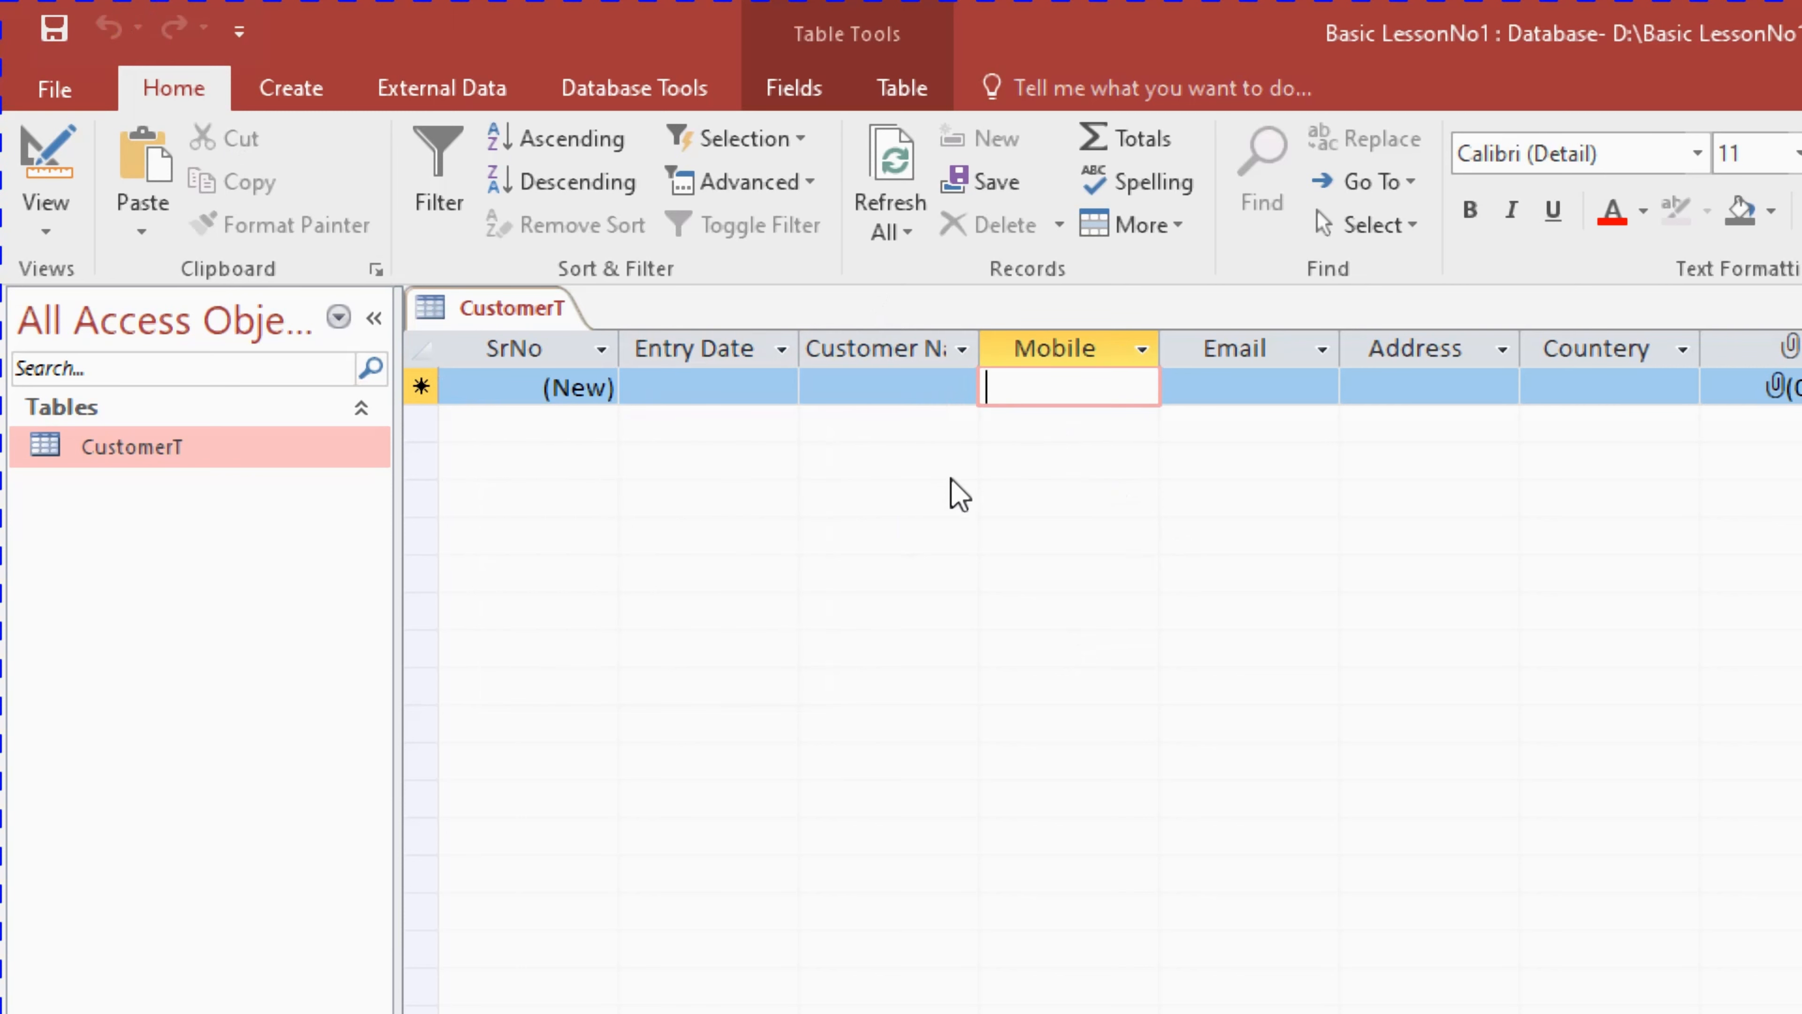
{"action": "key", "text": "Tab"}
{"action": "key", "text": "Tab"}
{"action": "key", "text": "Tab"}
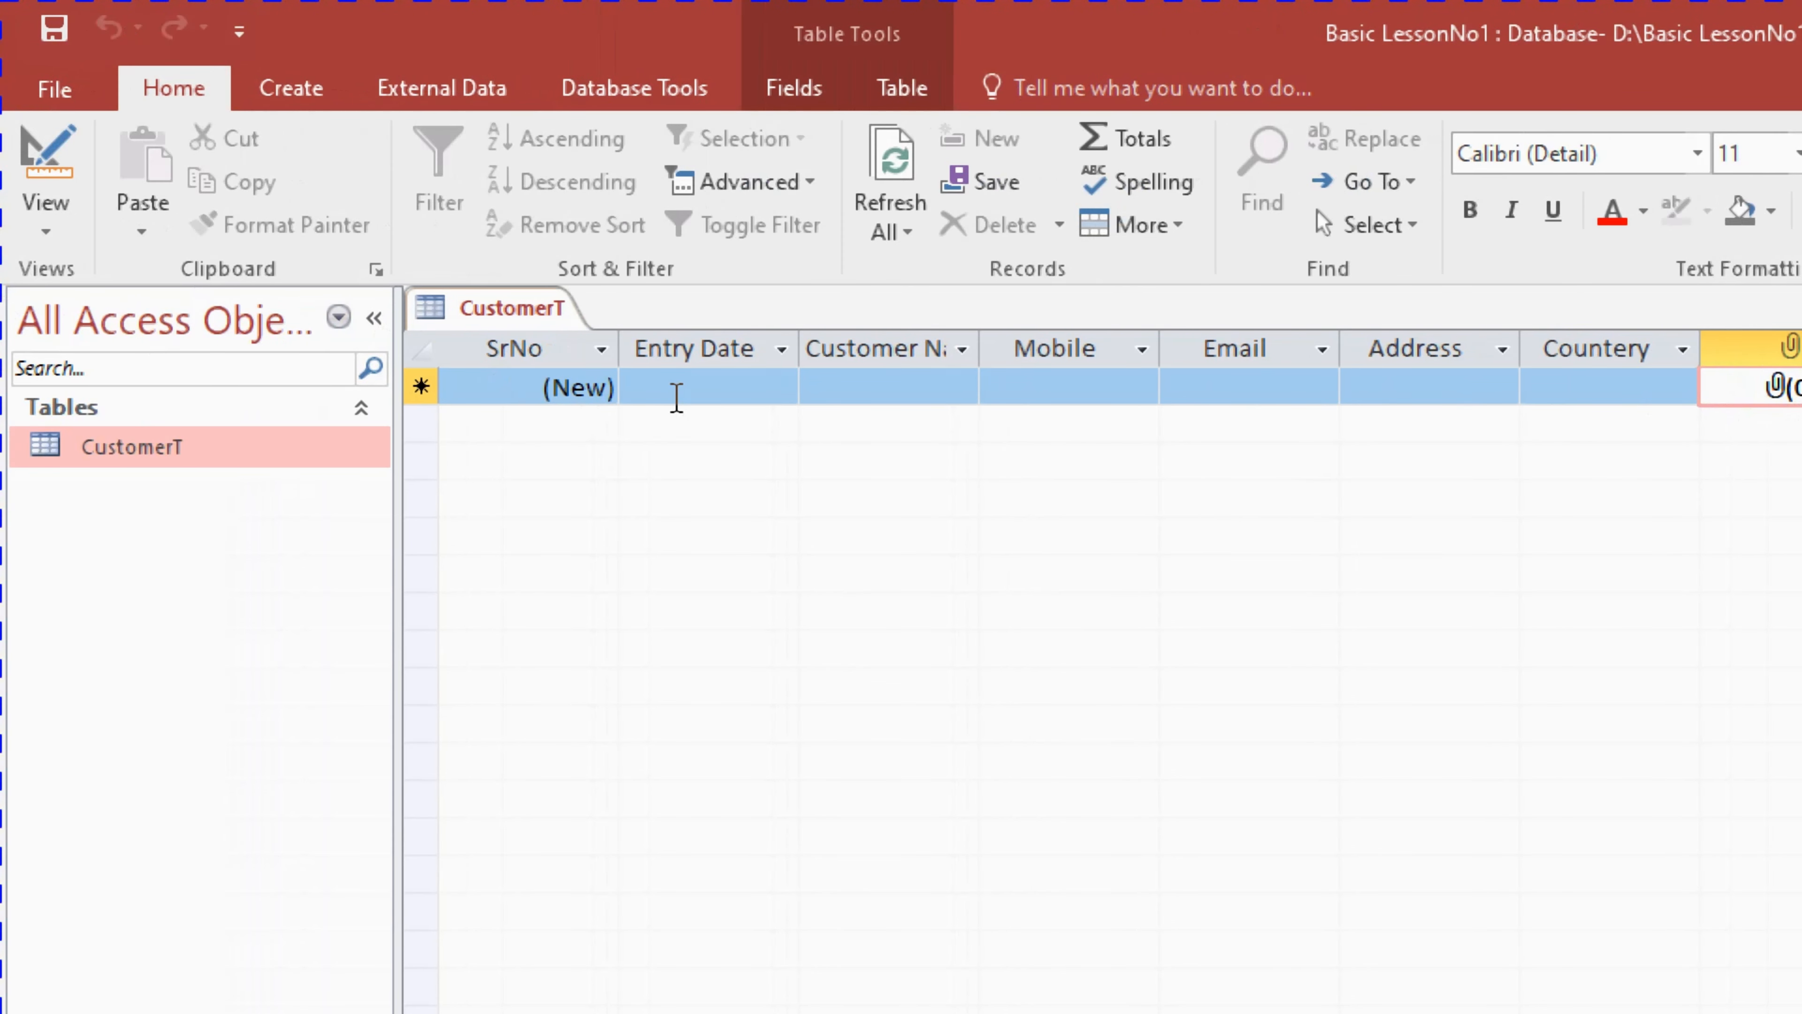
In the first record, set the Entry Date to 4/1/2023 and enter the customer's full name.
{"action": "left_click", "coordinate": [676, 395]}
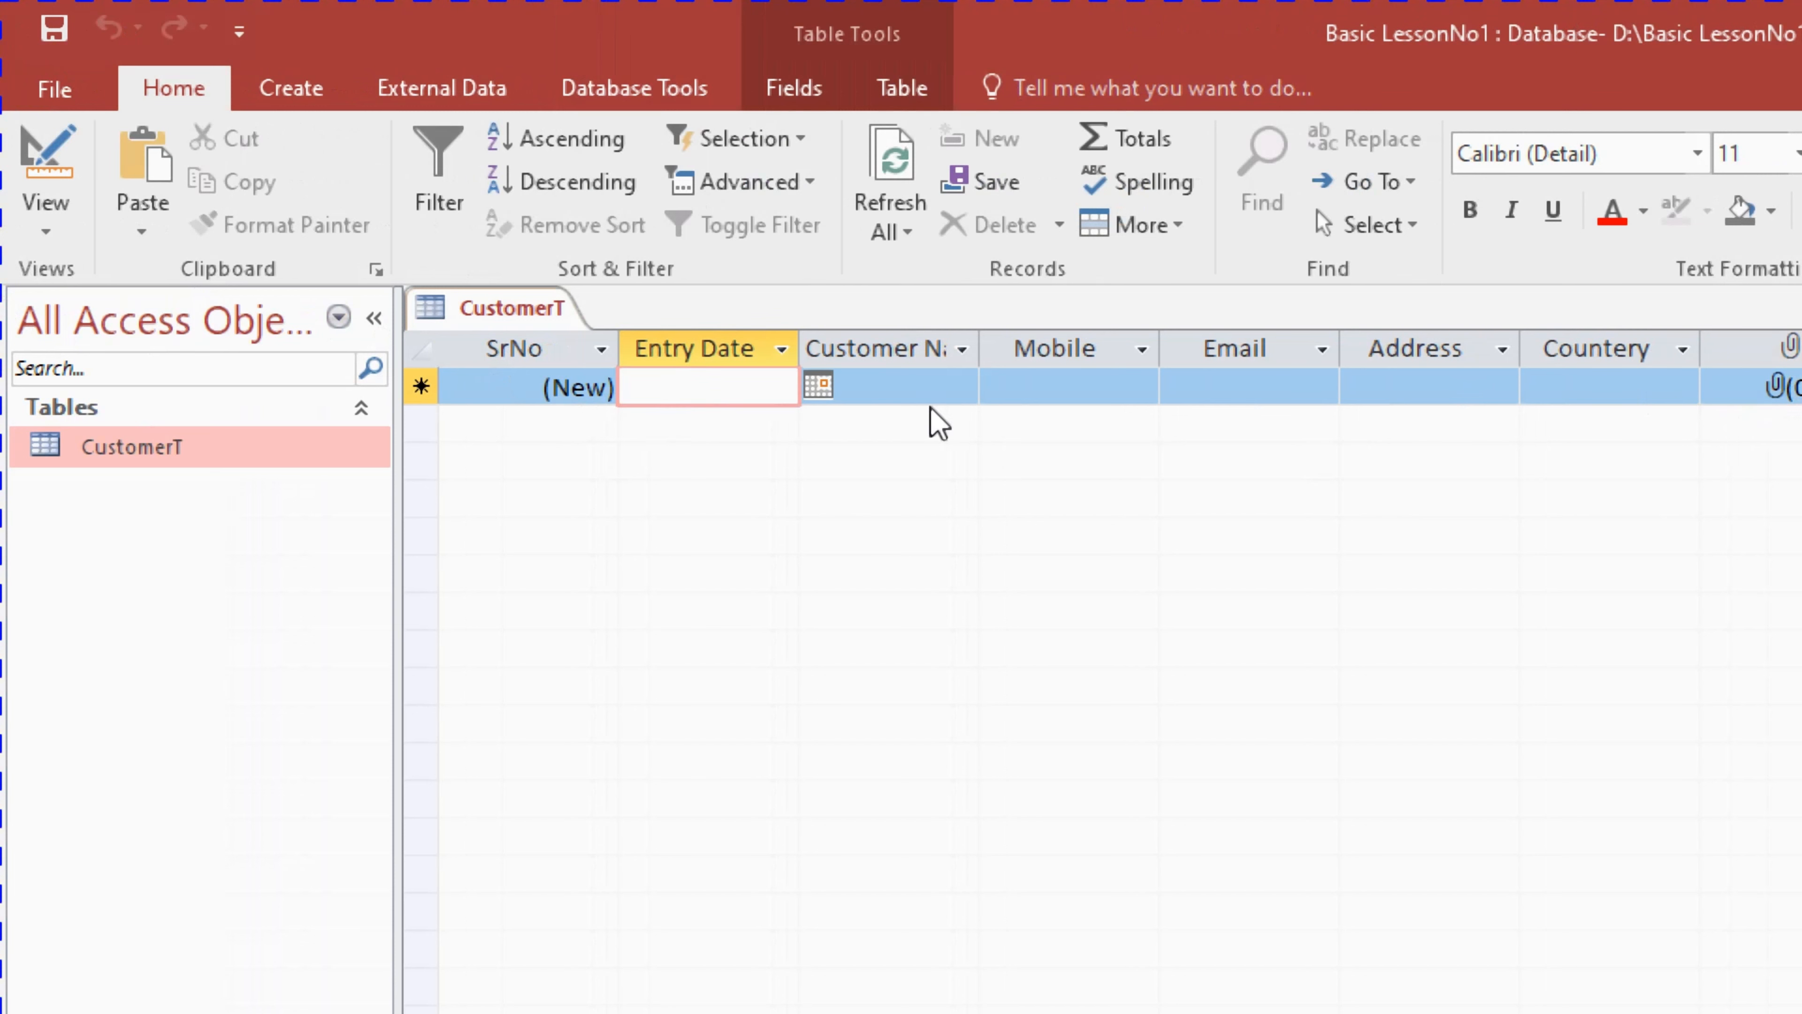
{"action": "left_click", "coordinate": [819, 387]}
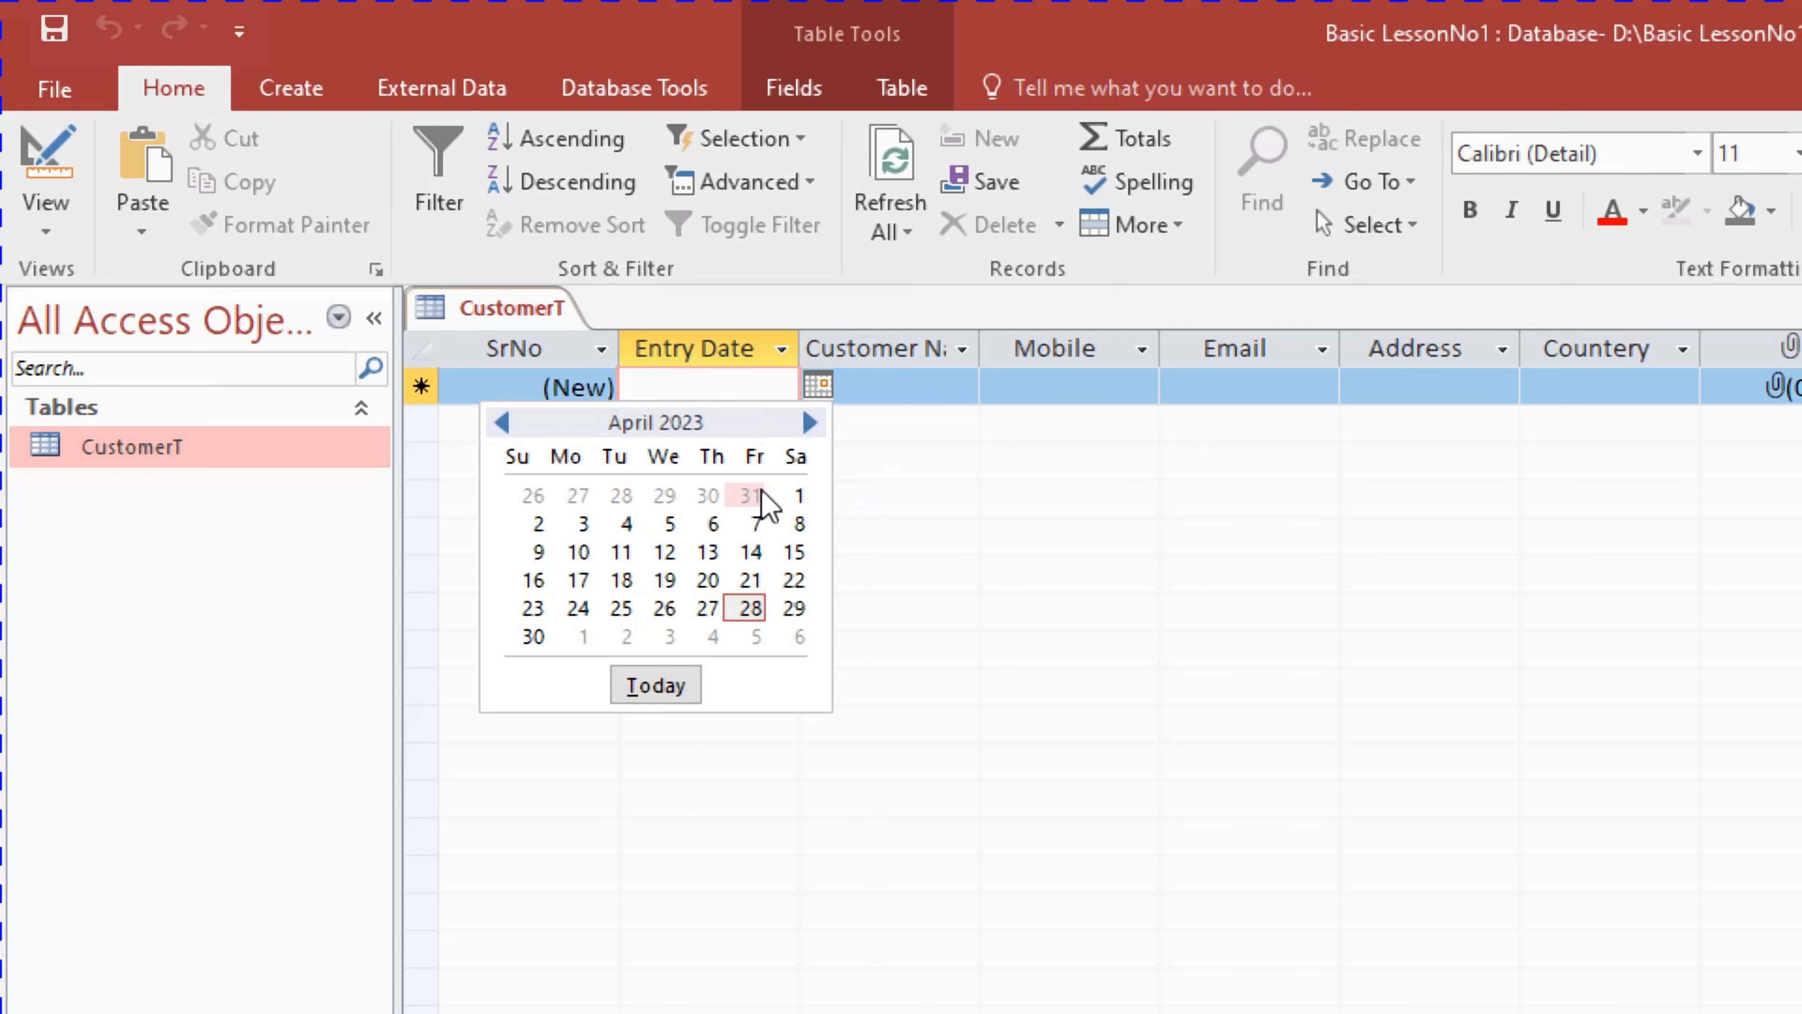
{"action": "left_click", "coordinate": [799, 496]}
{"action": "left_click", "coordinate": [935, 392]}
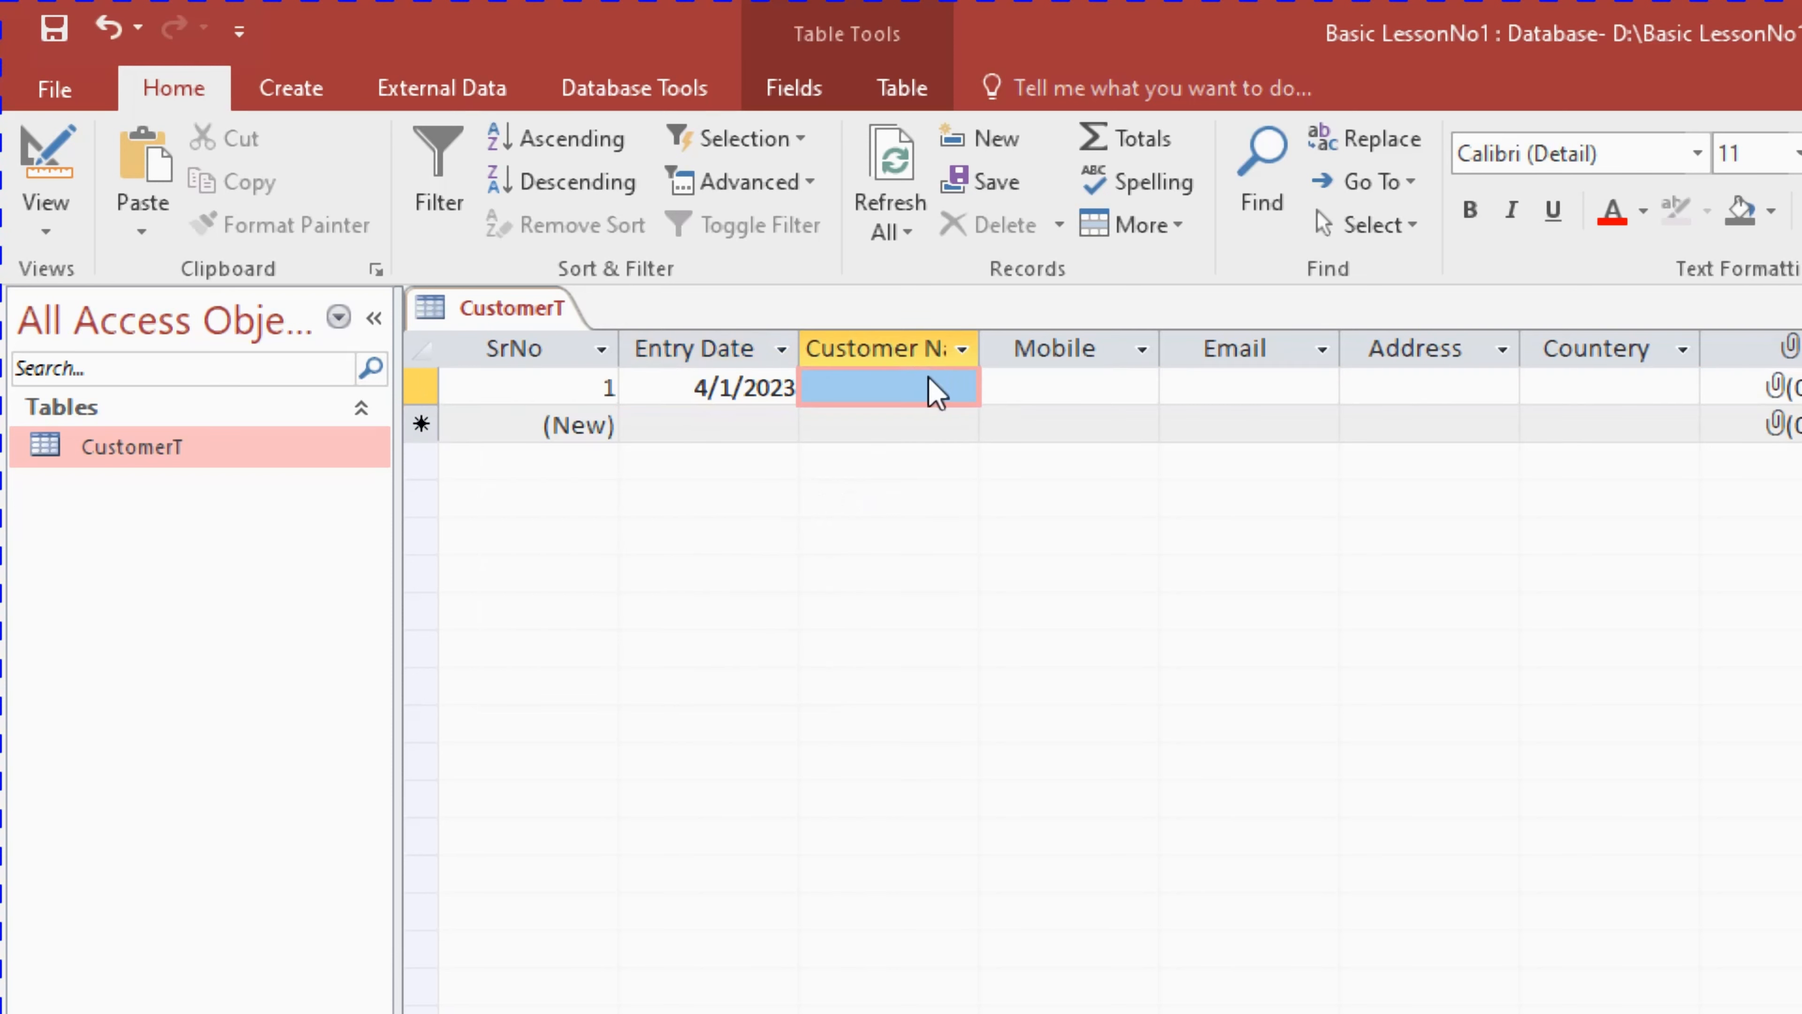
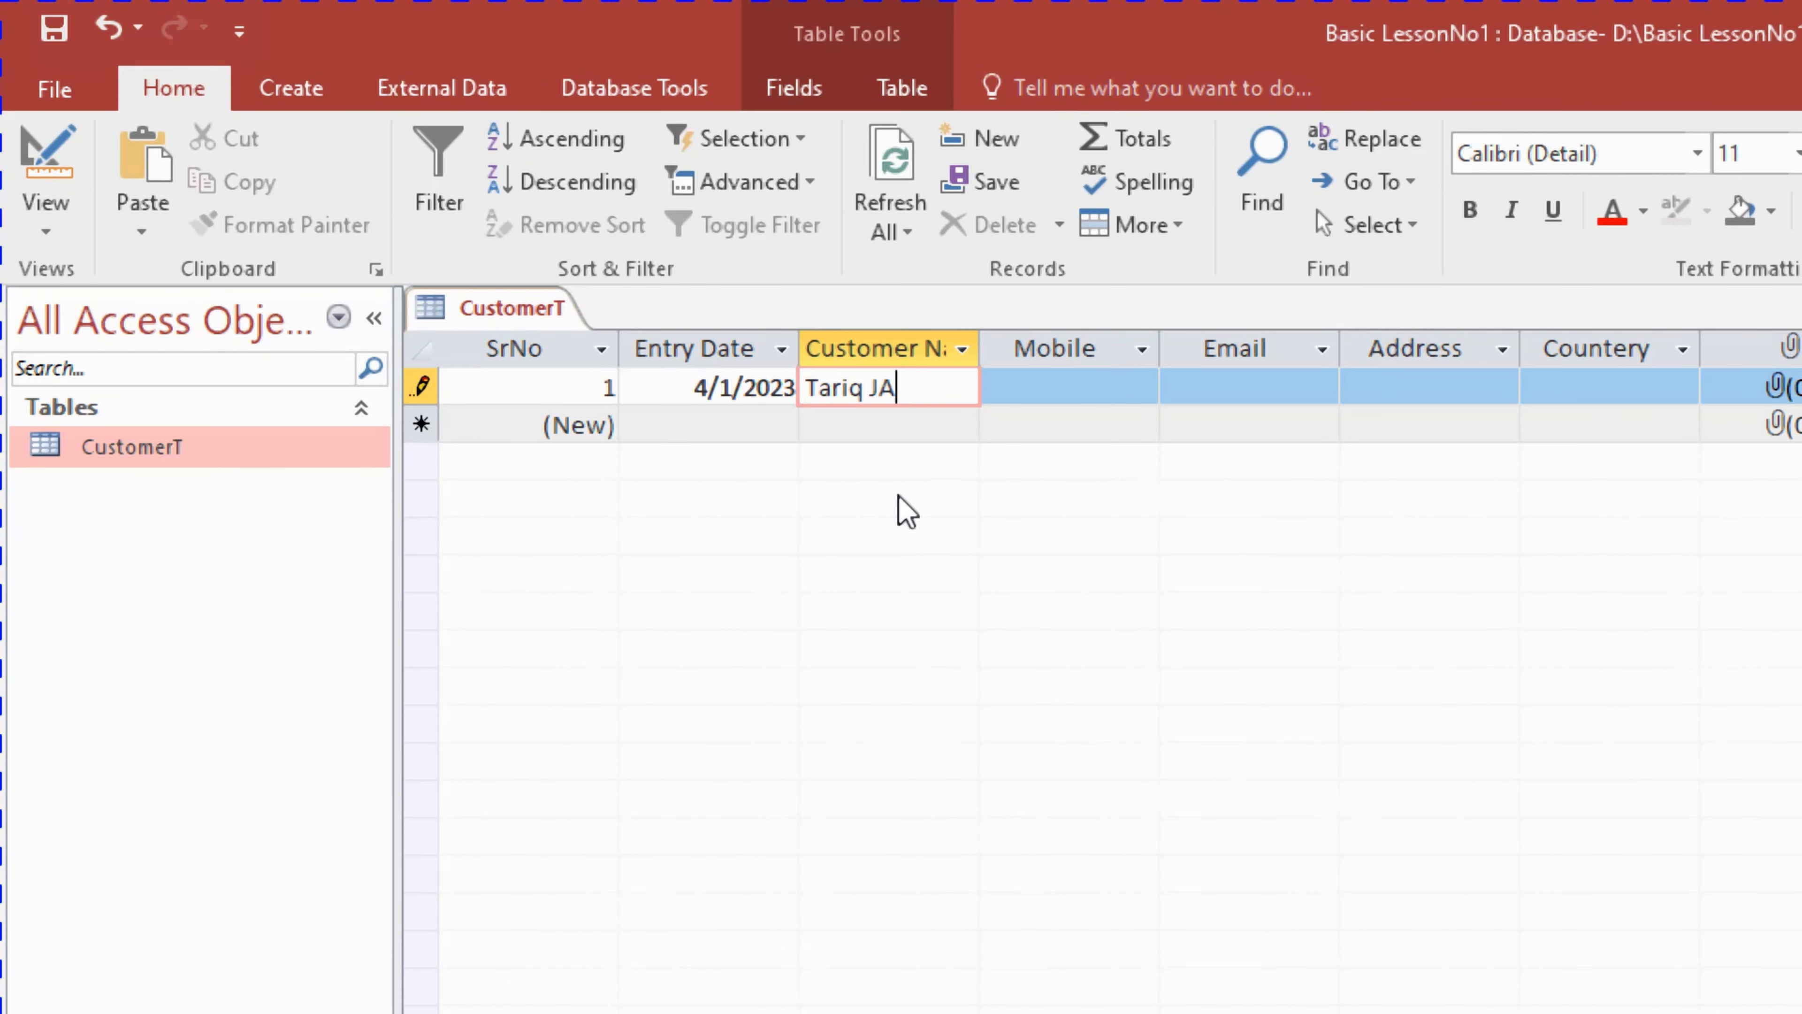
Correct the customer's surname in the Customer Name field of the first record, using normal capitalization.
{"action": "key", "text": "BackSpace"}
{"action": "key", "text": "BackSpace"}
{"action": "key", "text": "BackSpace"}
{"action": "key", "text": "BackSpace"}
{"action": "key", "text": "BackSpace"}
{"action": "type", "text": "avaid"}
{"action": "key", "text": "Tab"}
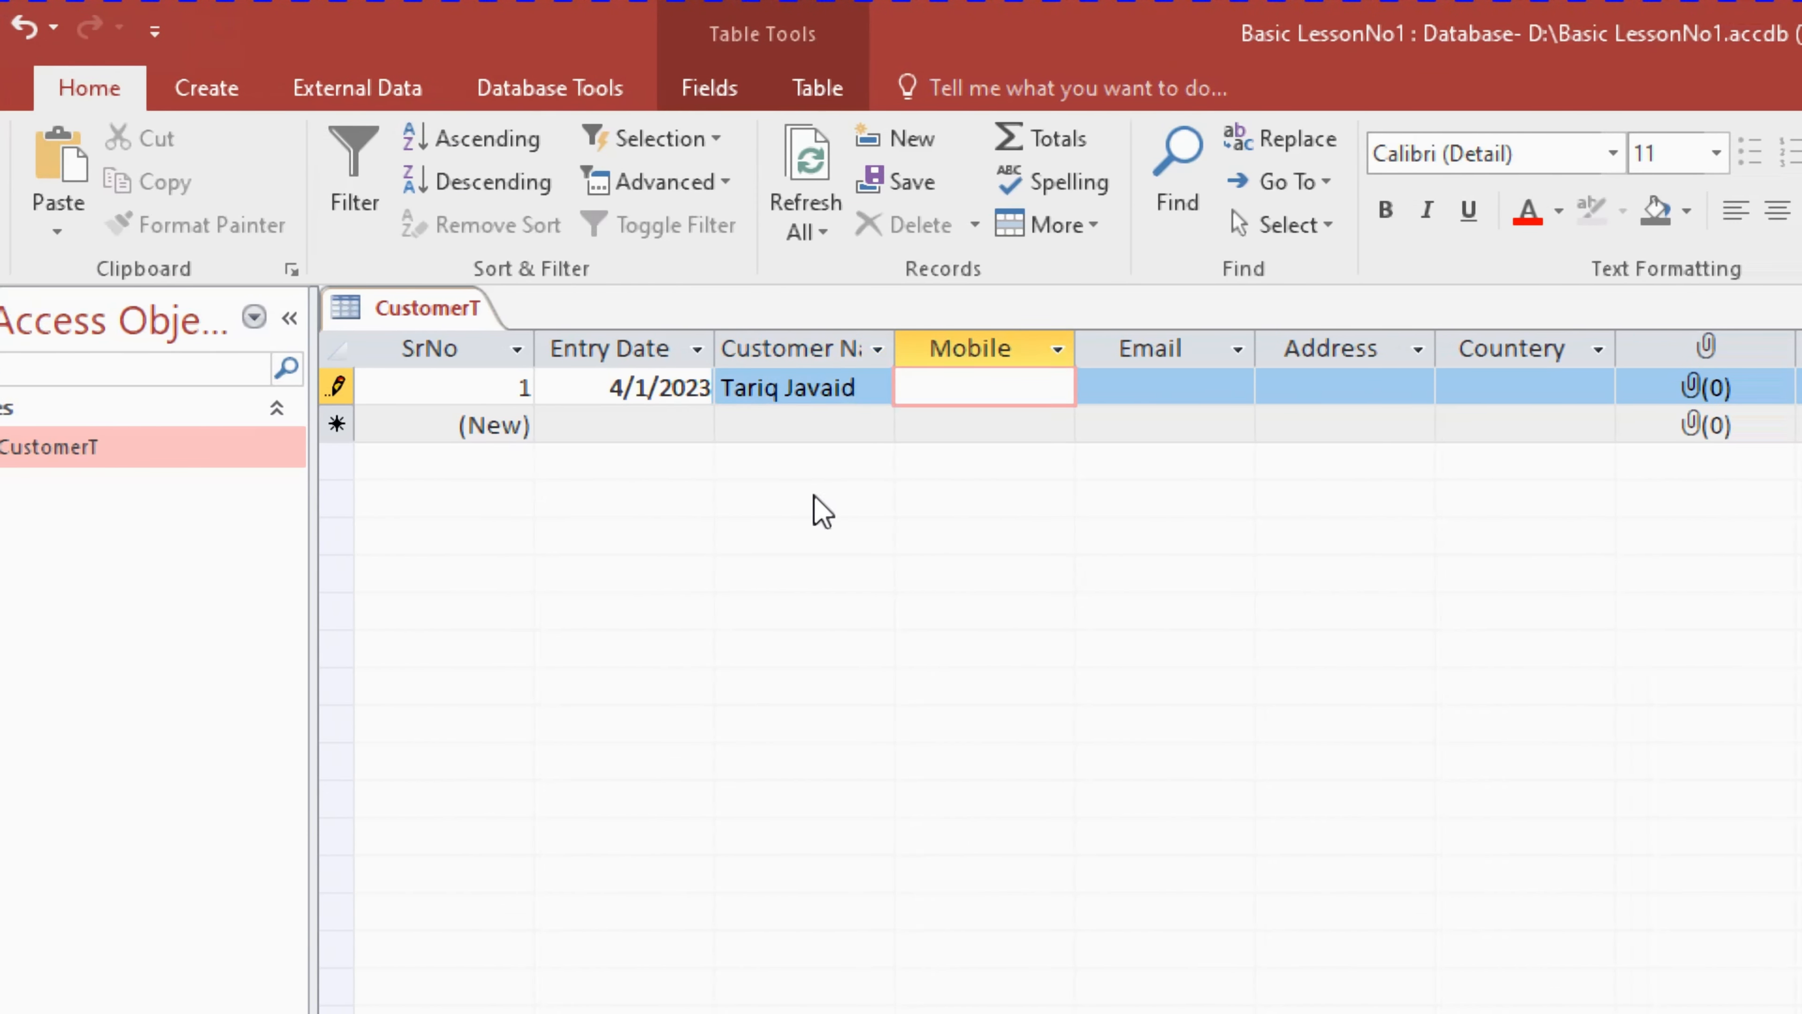
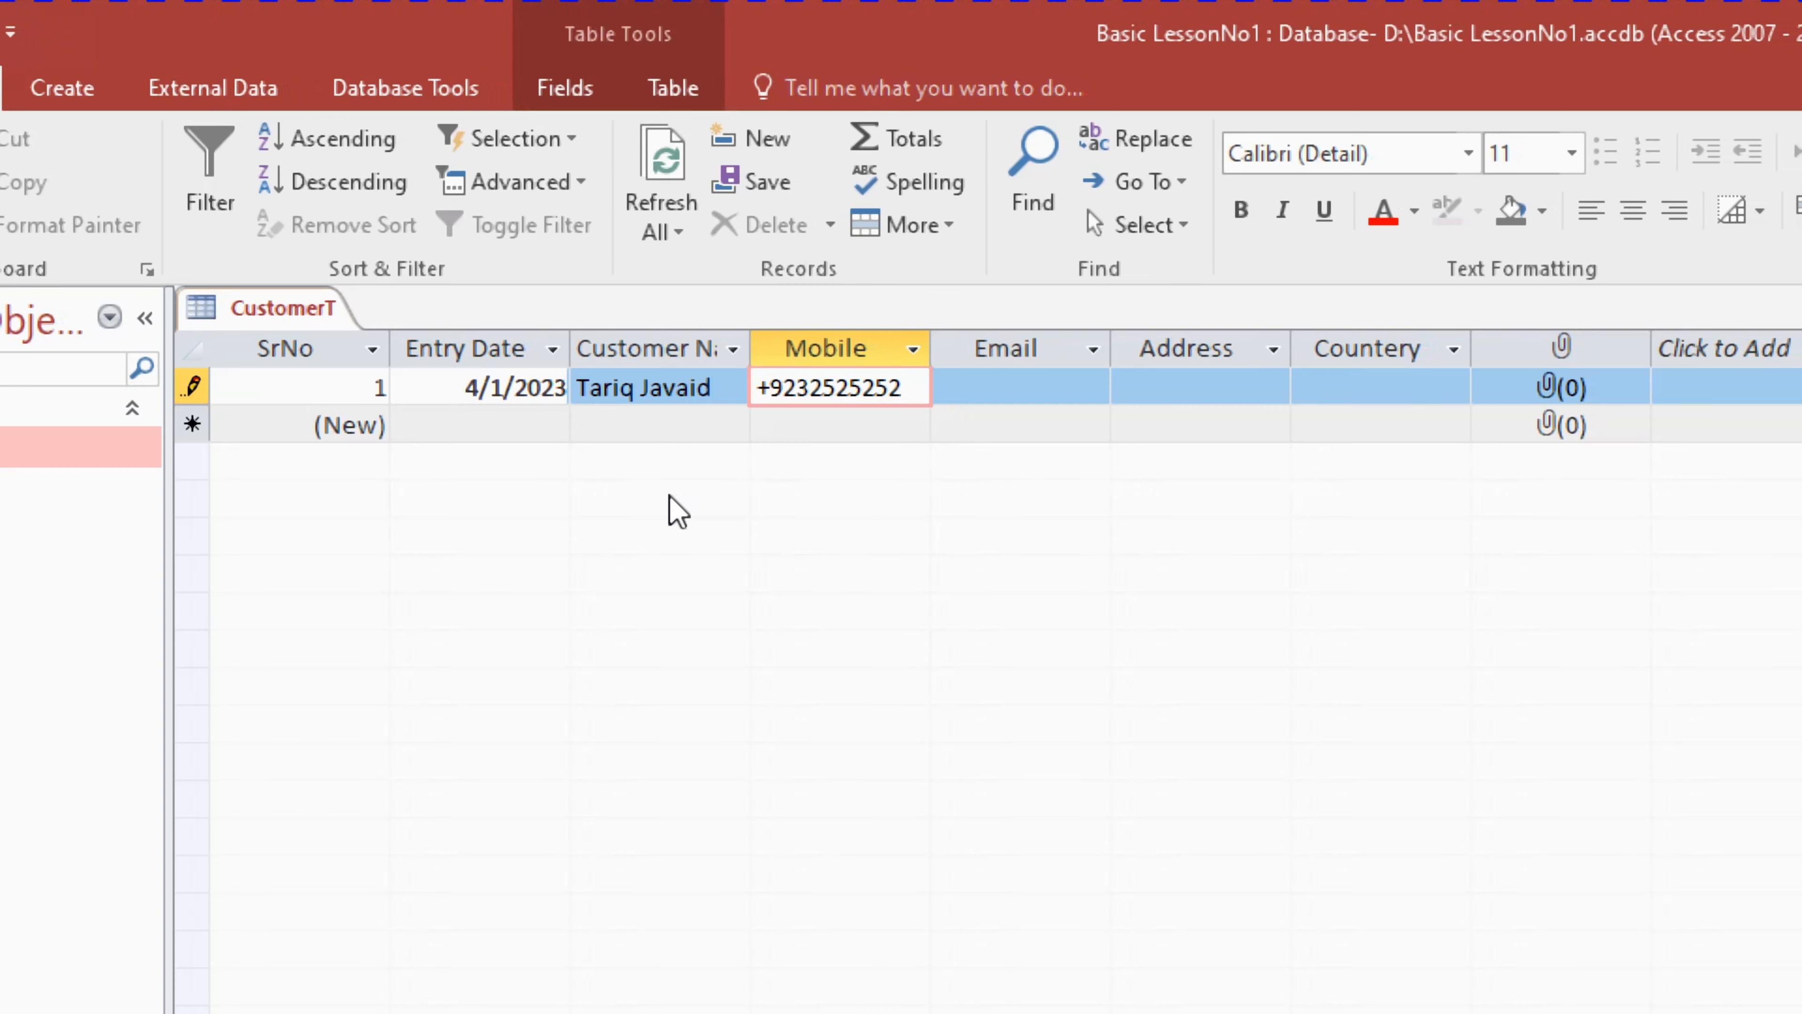
Enter the customer's mobile number and e-mail address in the first record.
{"action": "key", "text": "Tab"}
{"action": "type", "text": "t"}
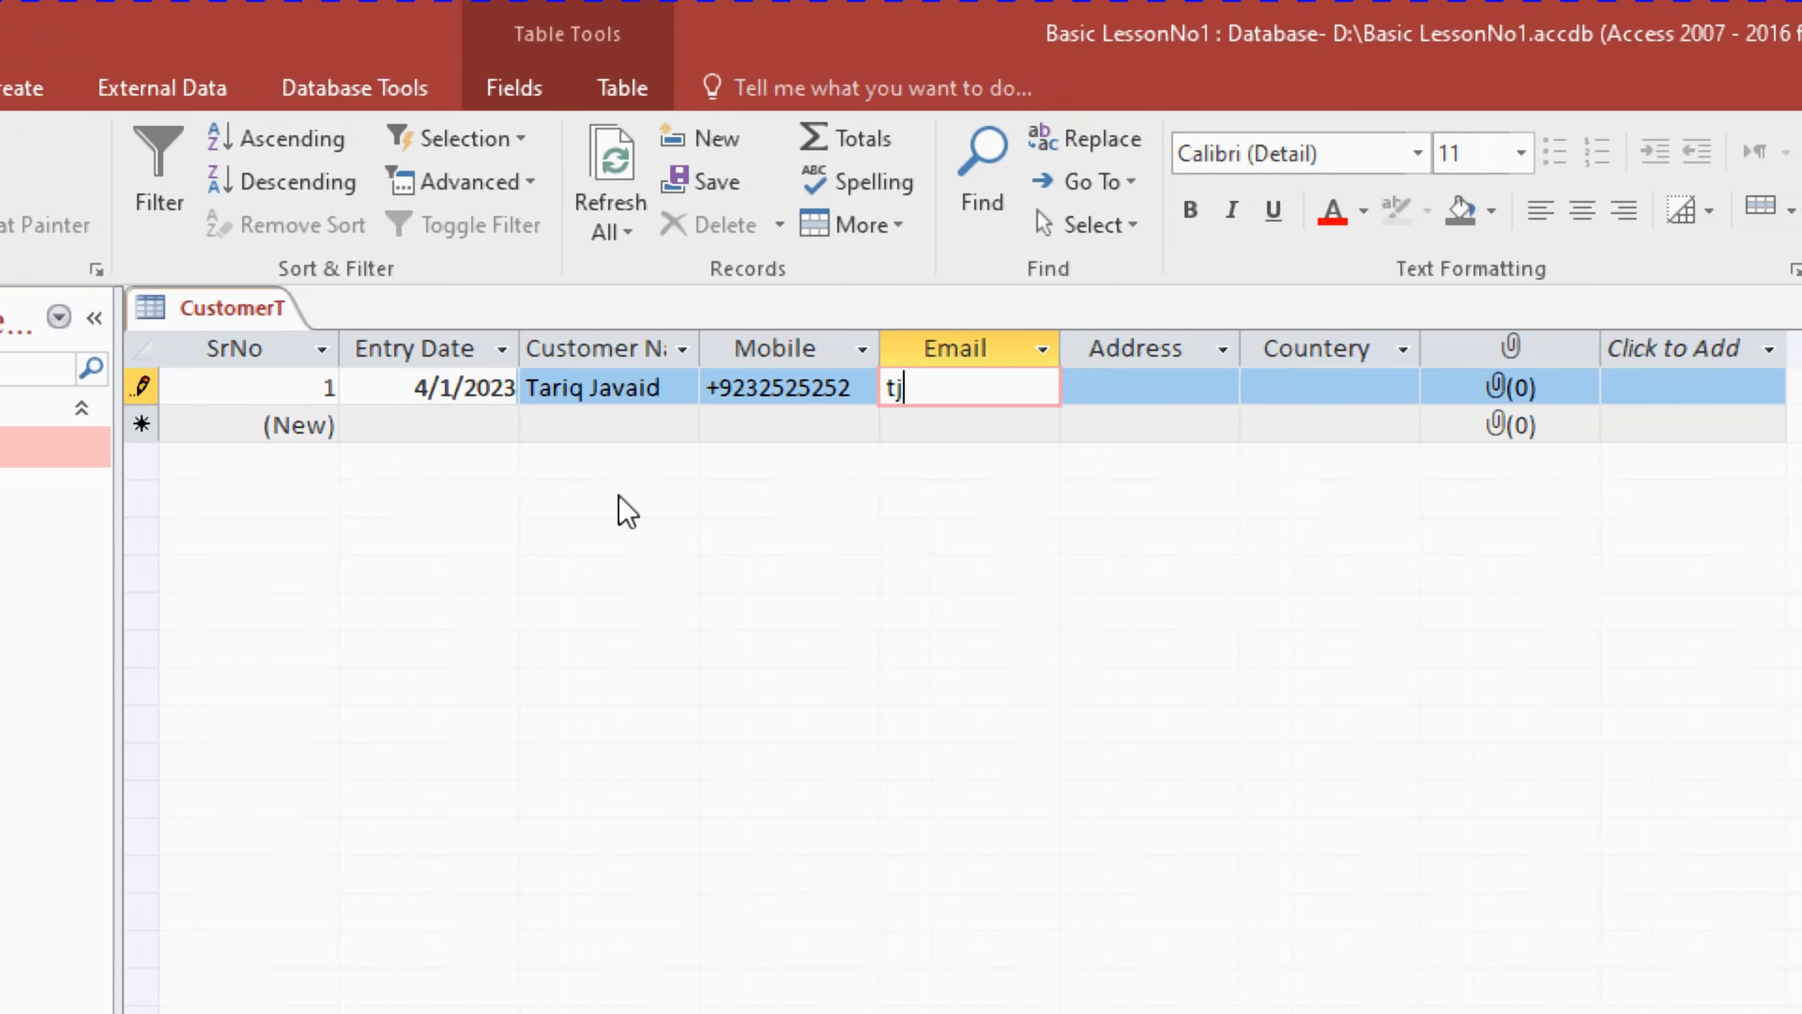
{"action": "type", "text": "j@"}
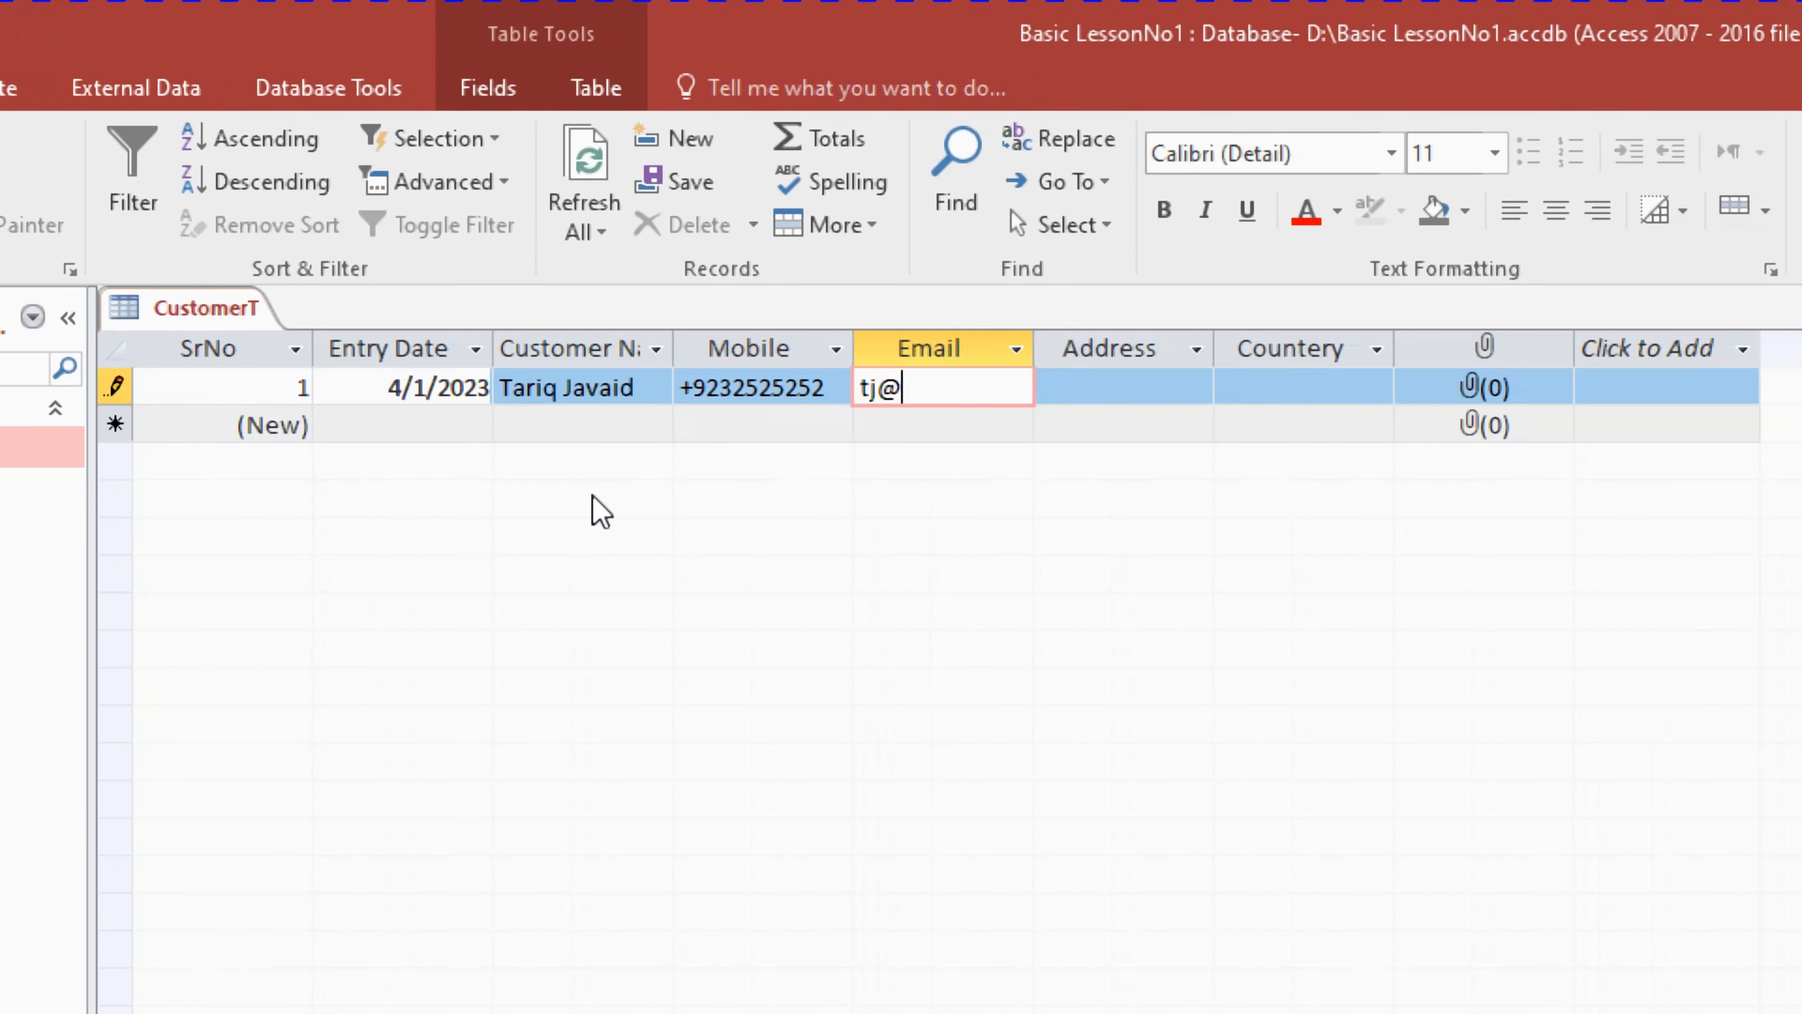
{"action": "type", "text": "test.com"}
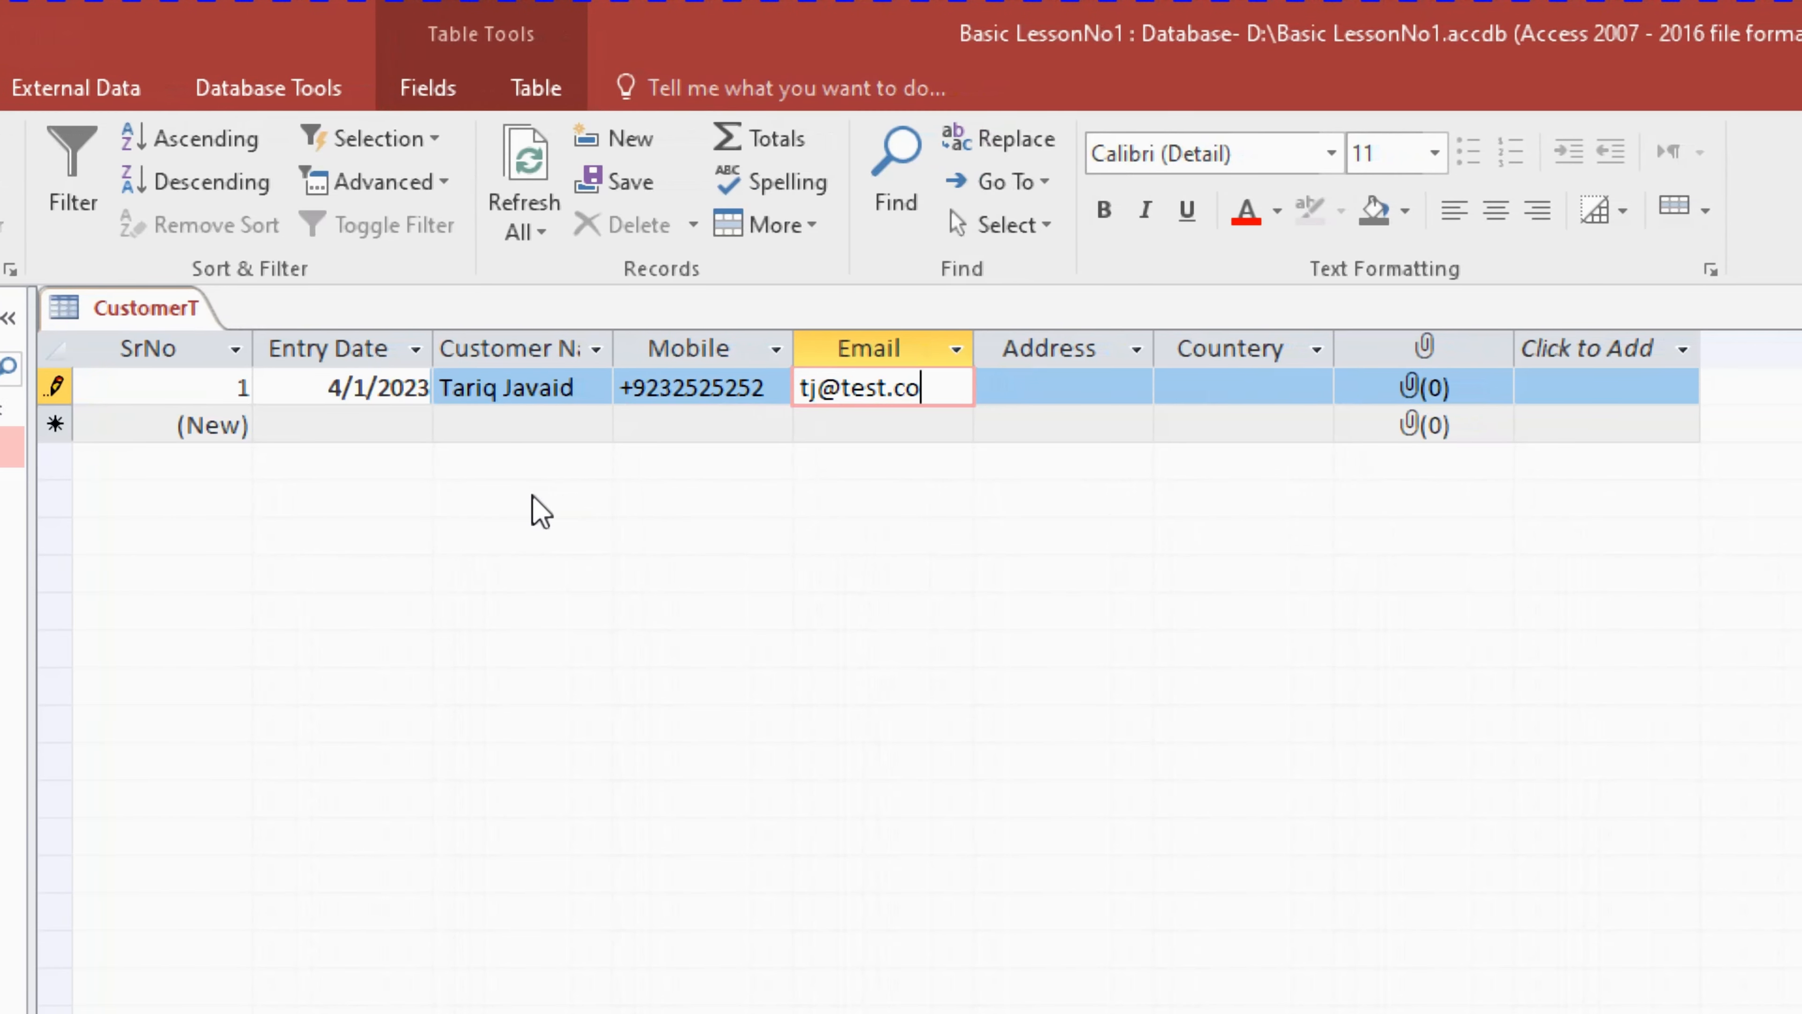
{"action": "key", "text": "Tab"}
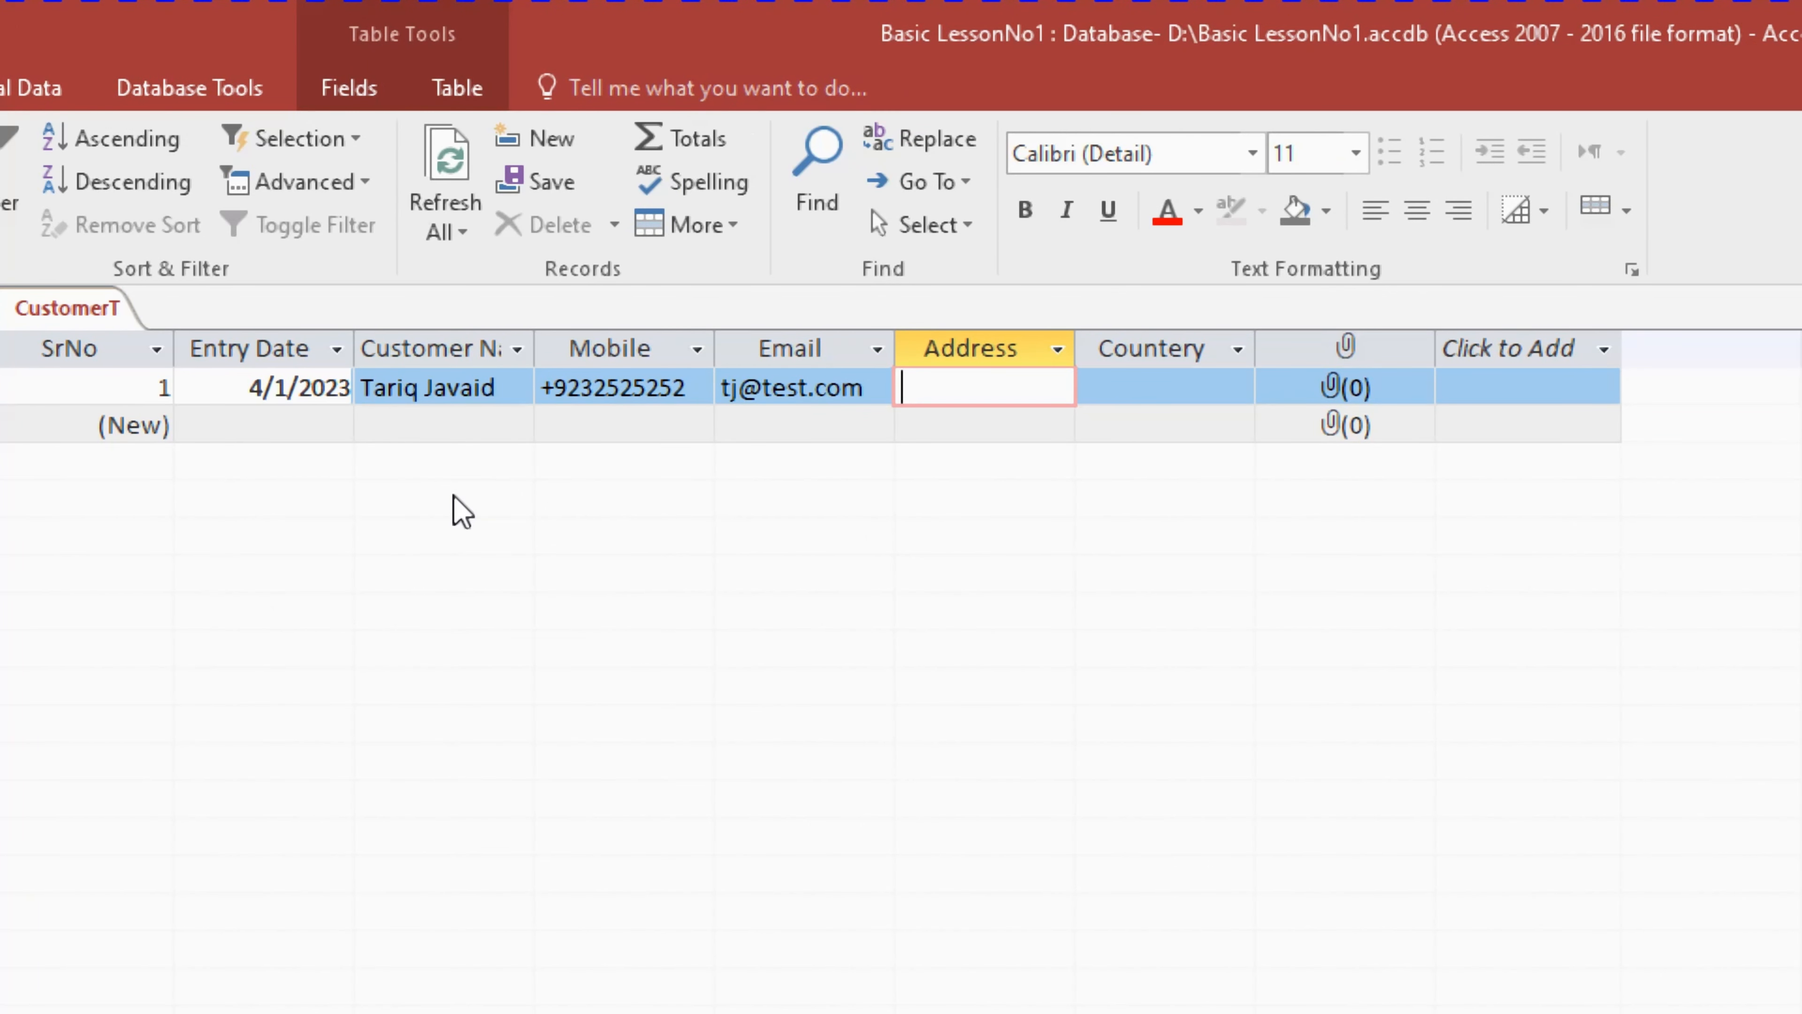
Fill in the customer's address and set the Countery field to Pakistan in the first record.
{"action": "type", "text": "PAK-"}
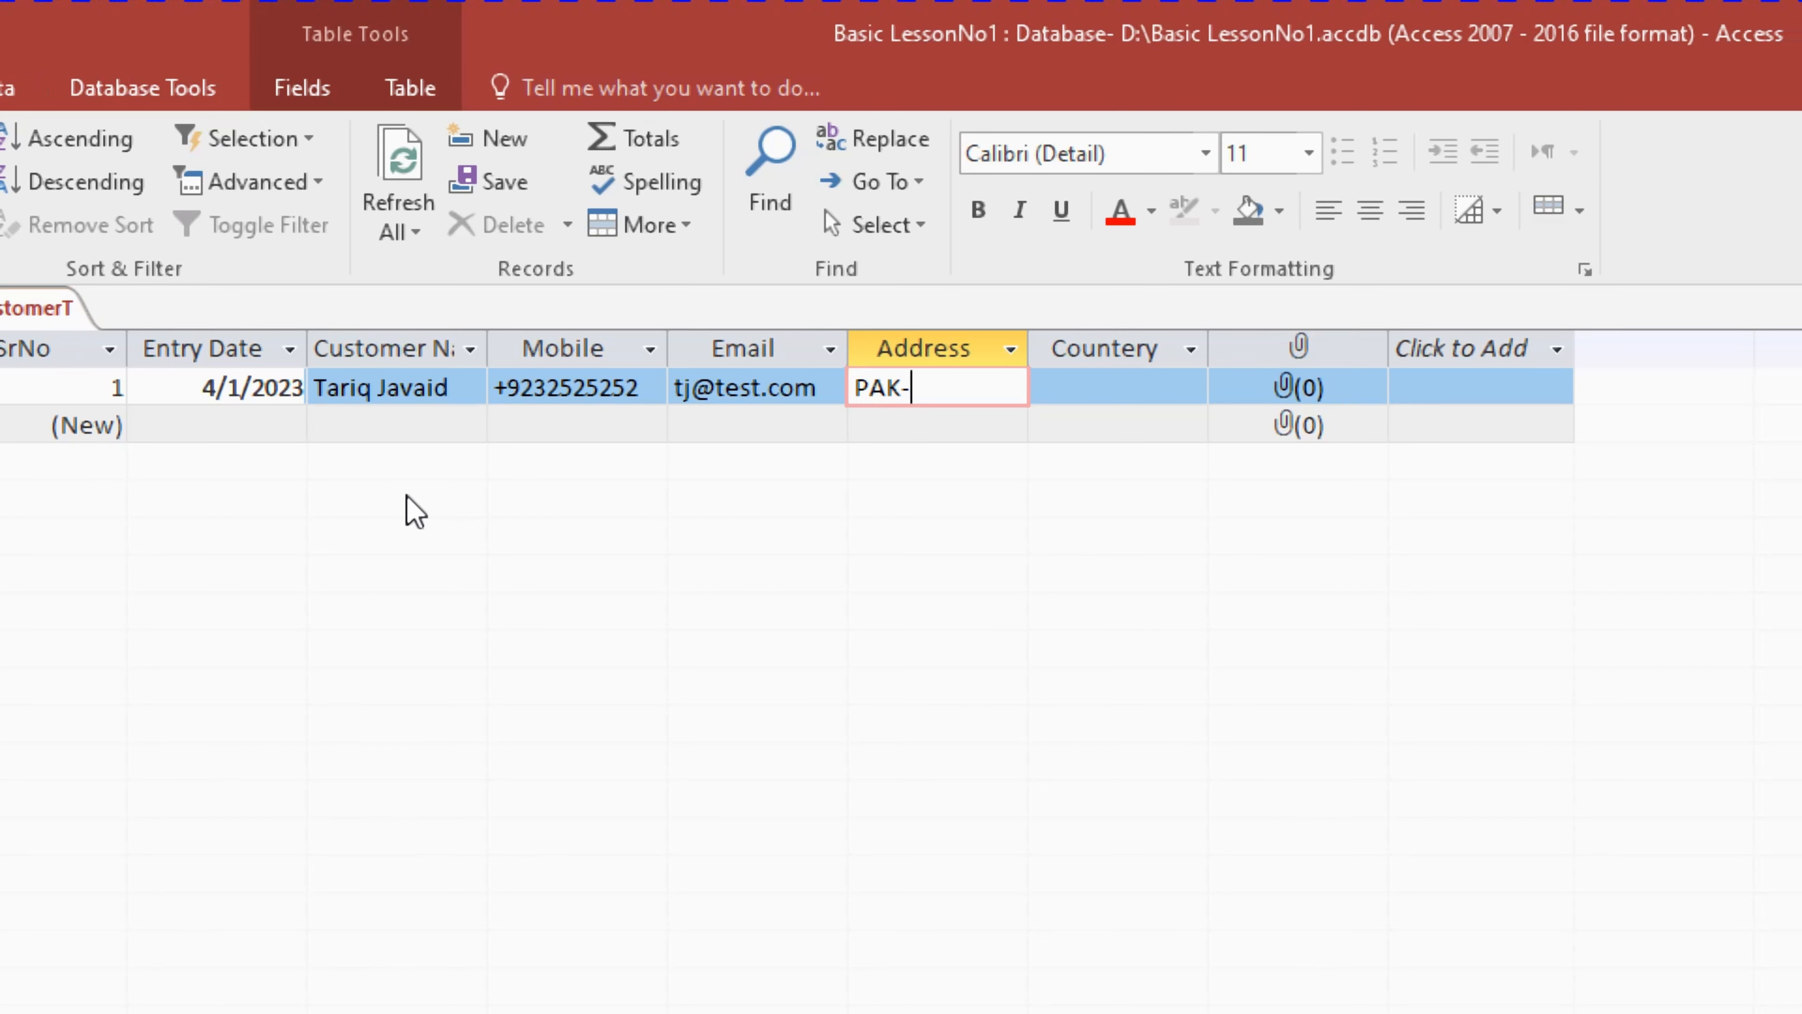
{"action": "key", "text": "Tab"}
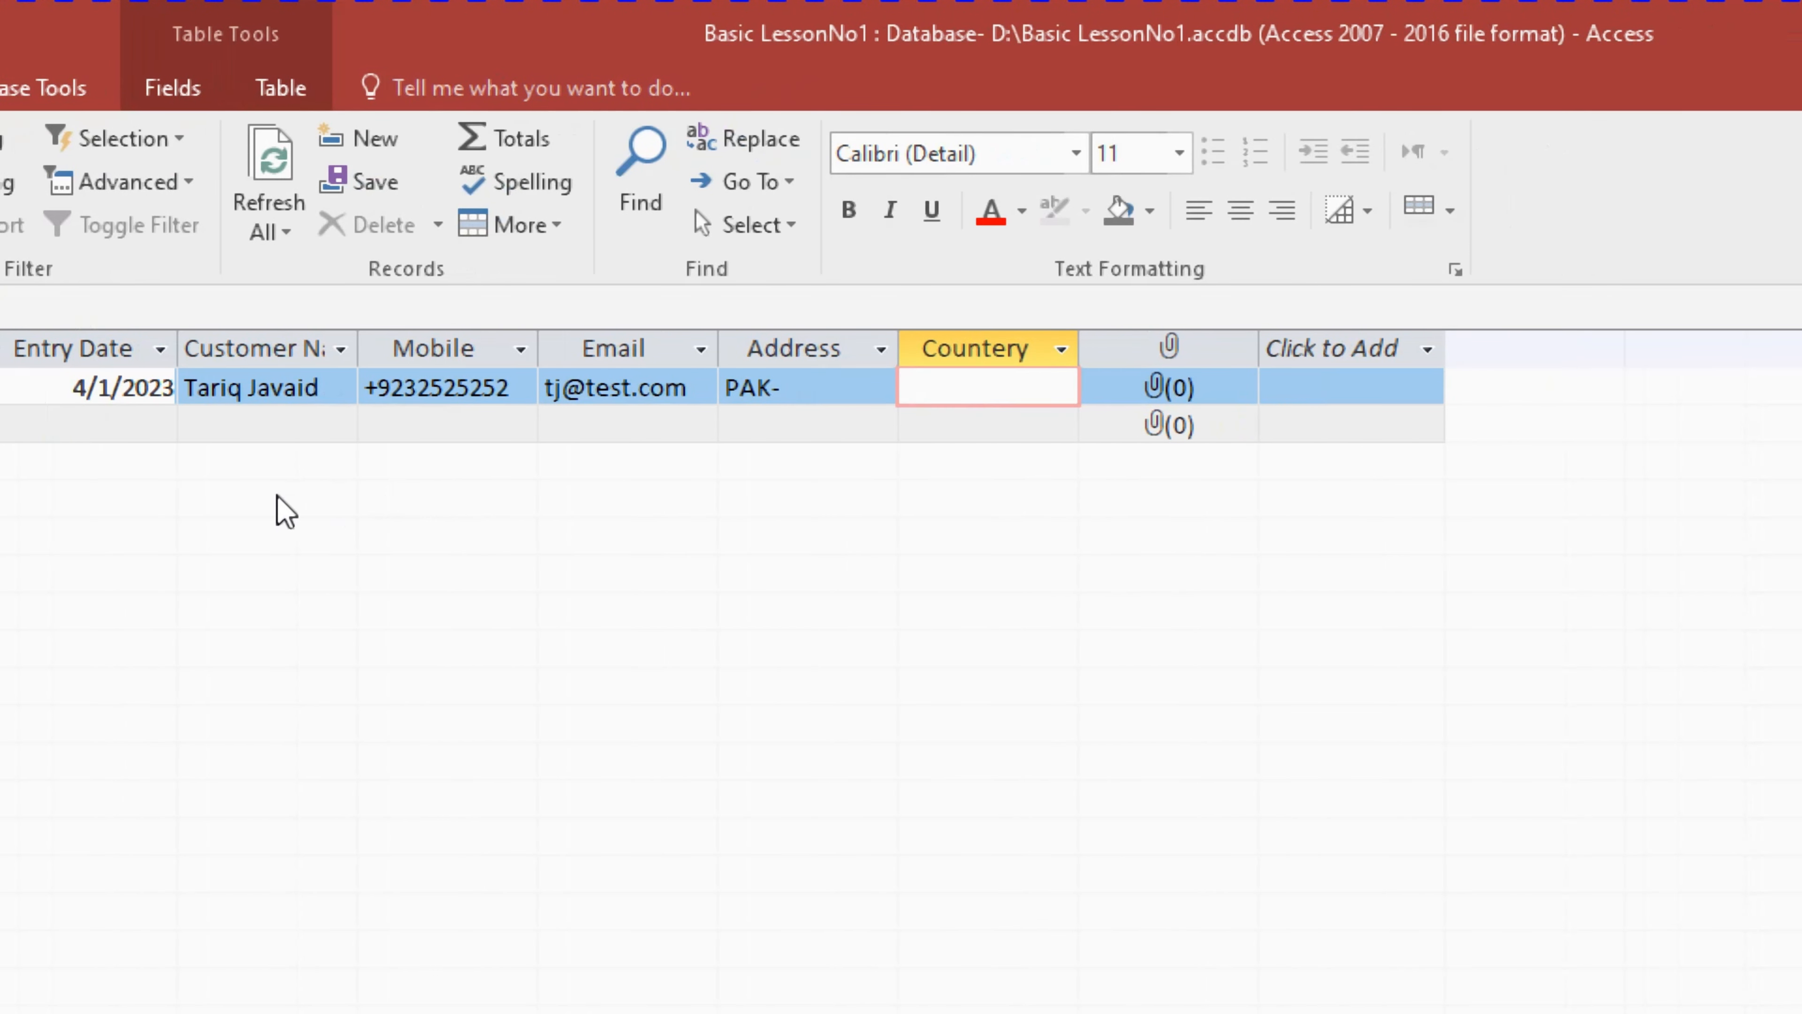
{"action": "type", "text": "P"}
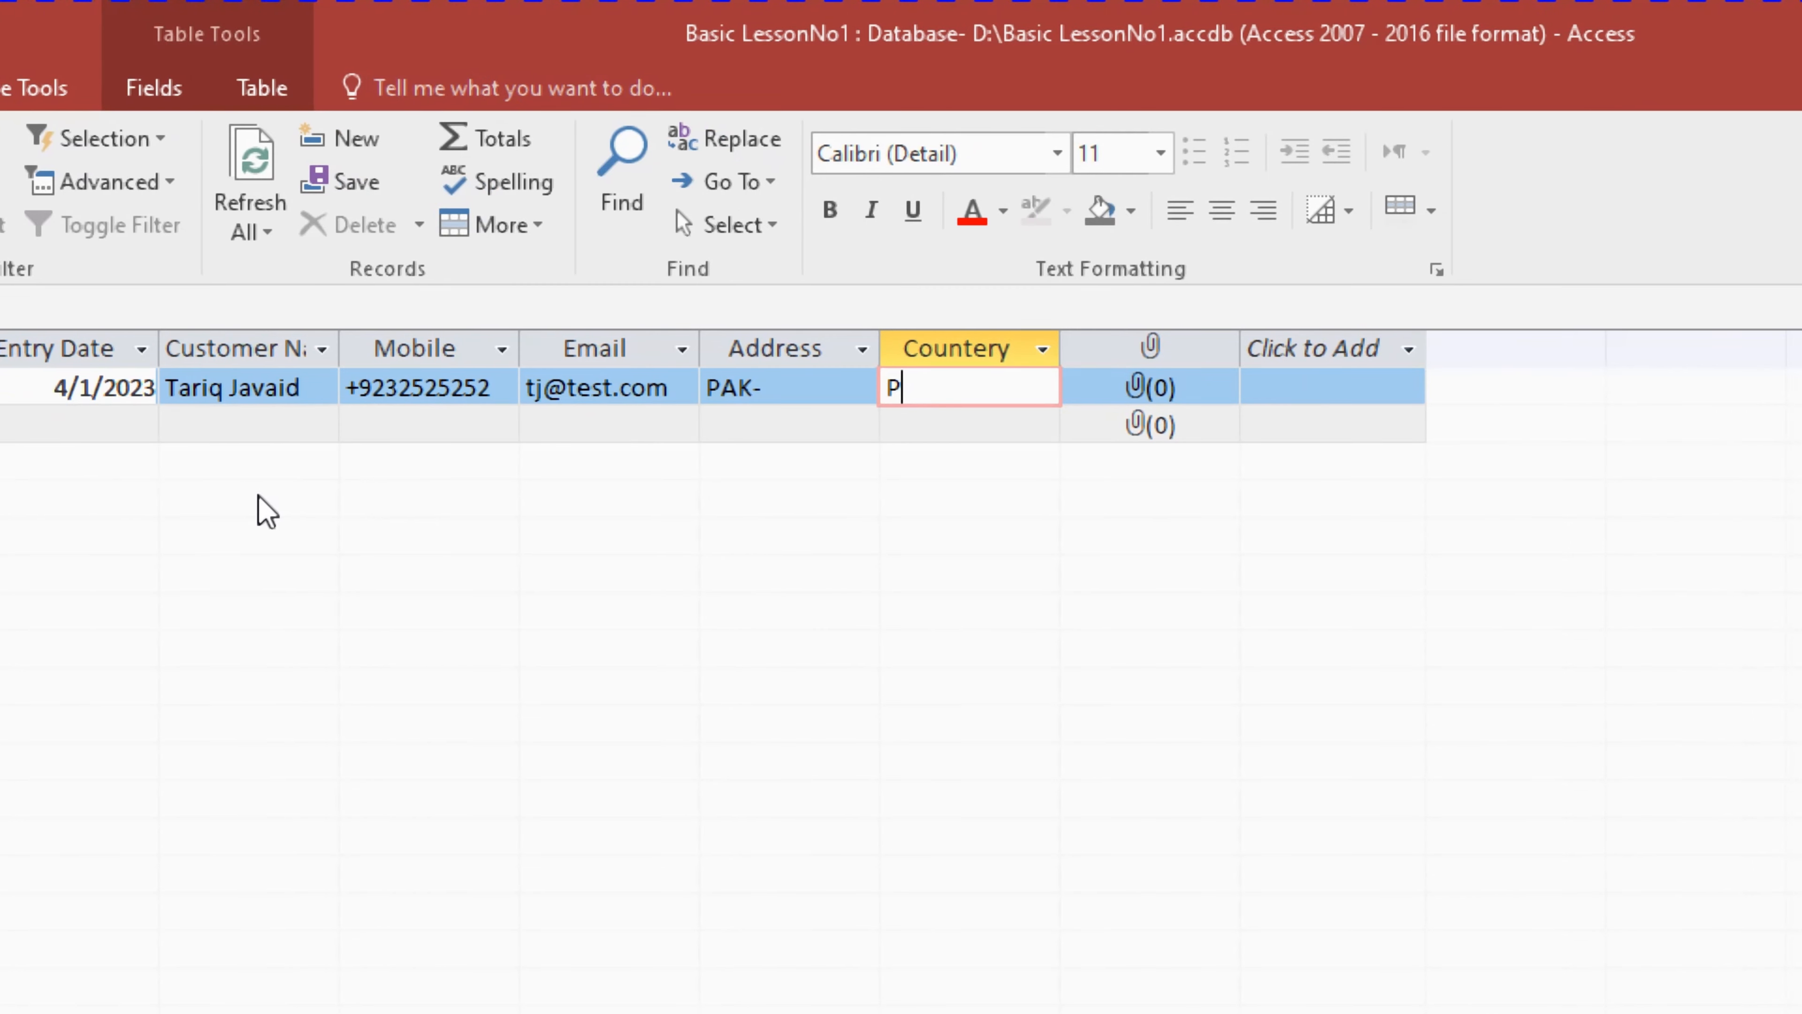
{"action": "type", "text": "akistan"}
{"action": "key", "text": "Tab"}
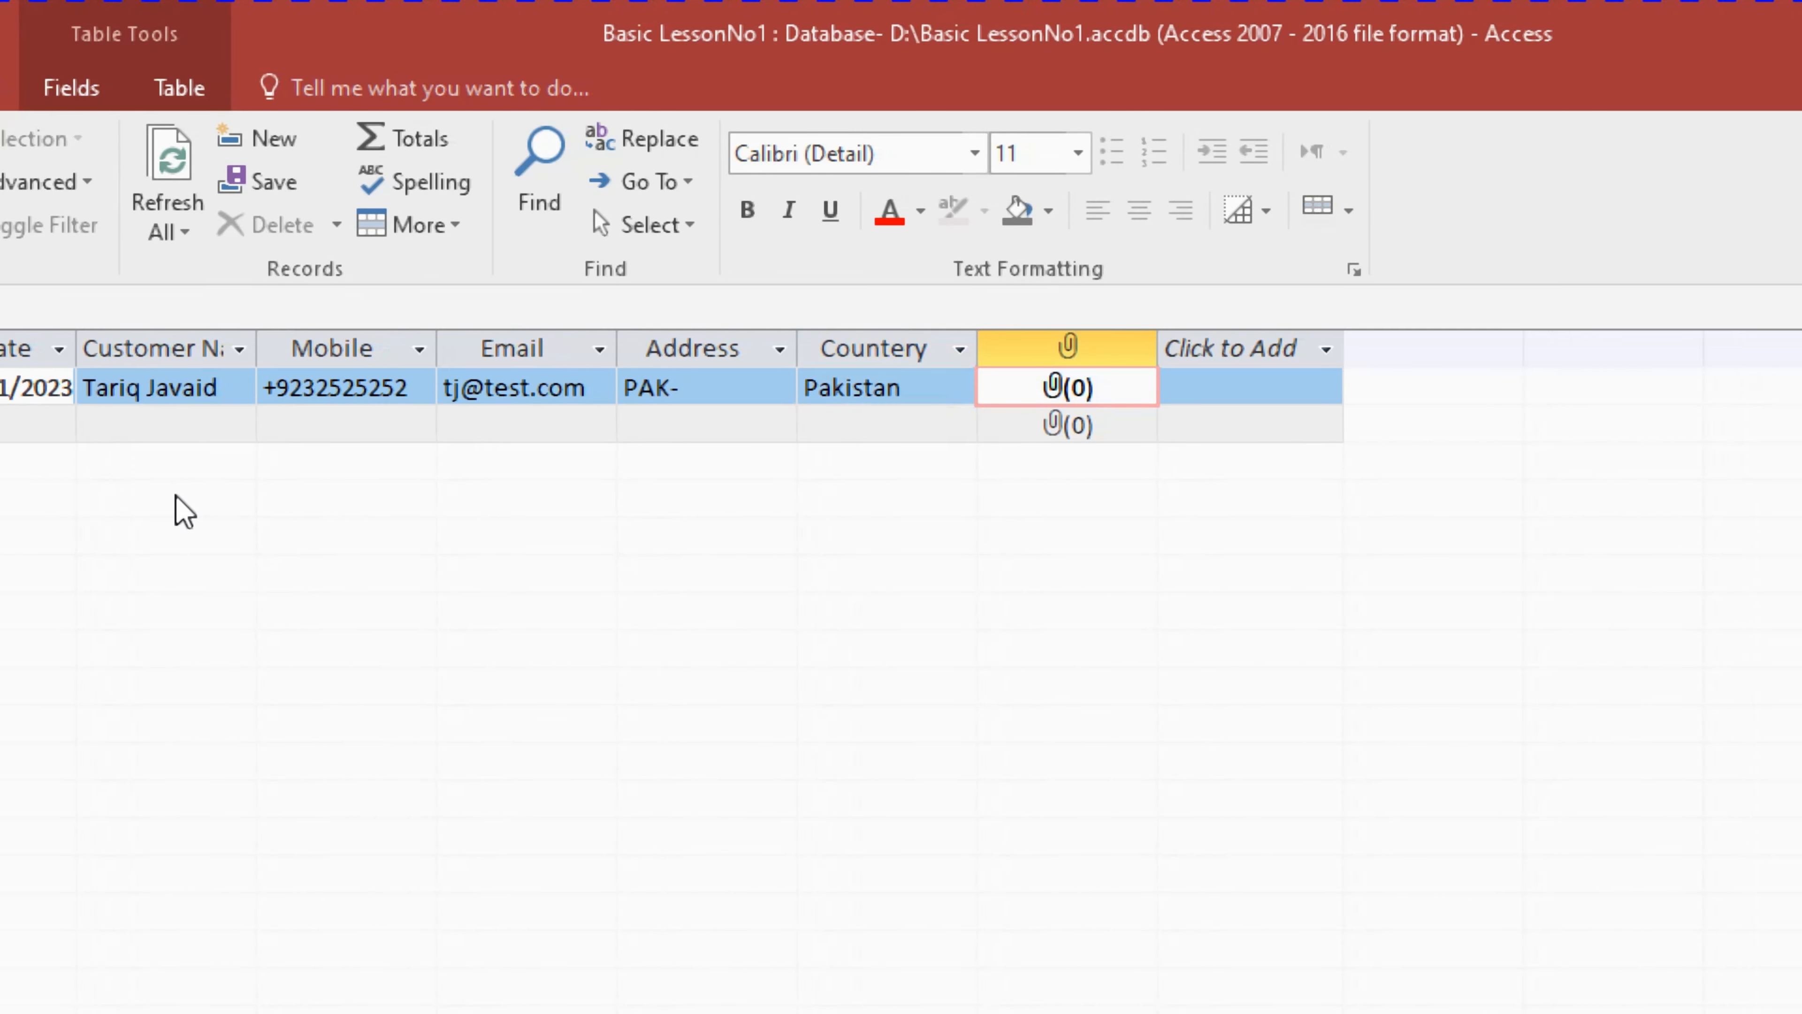
Select the whole attachment column of the datasheet to inspect it.
{"action": "left_click", "coordinate": [1066, 432]}
{"action": "left_click", "coordinate": [1050, 380]}
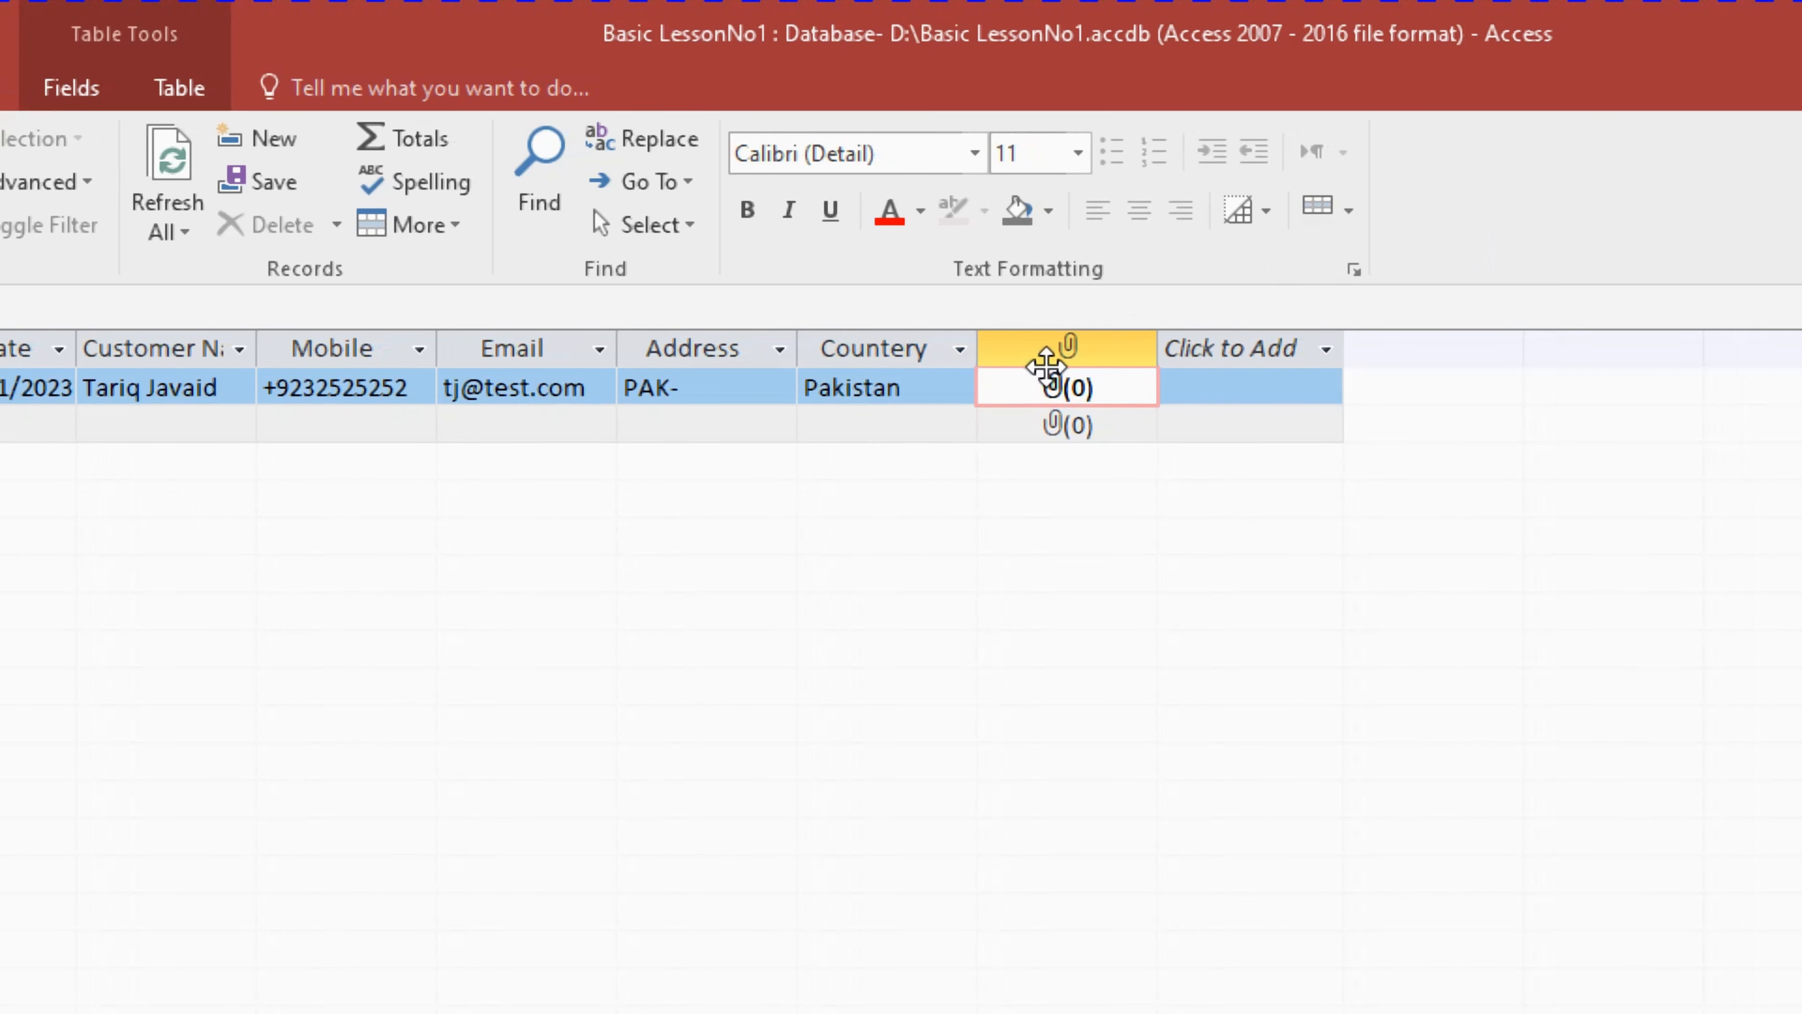
{"action": "left_click", "coordinate": [1045, 363]}
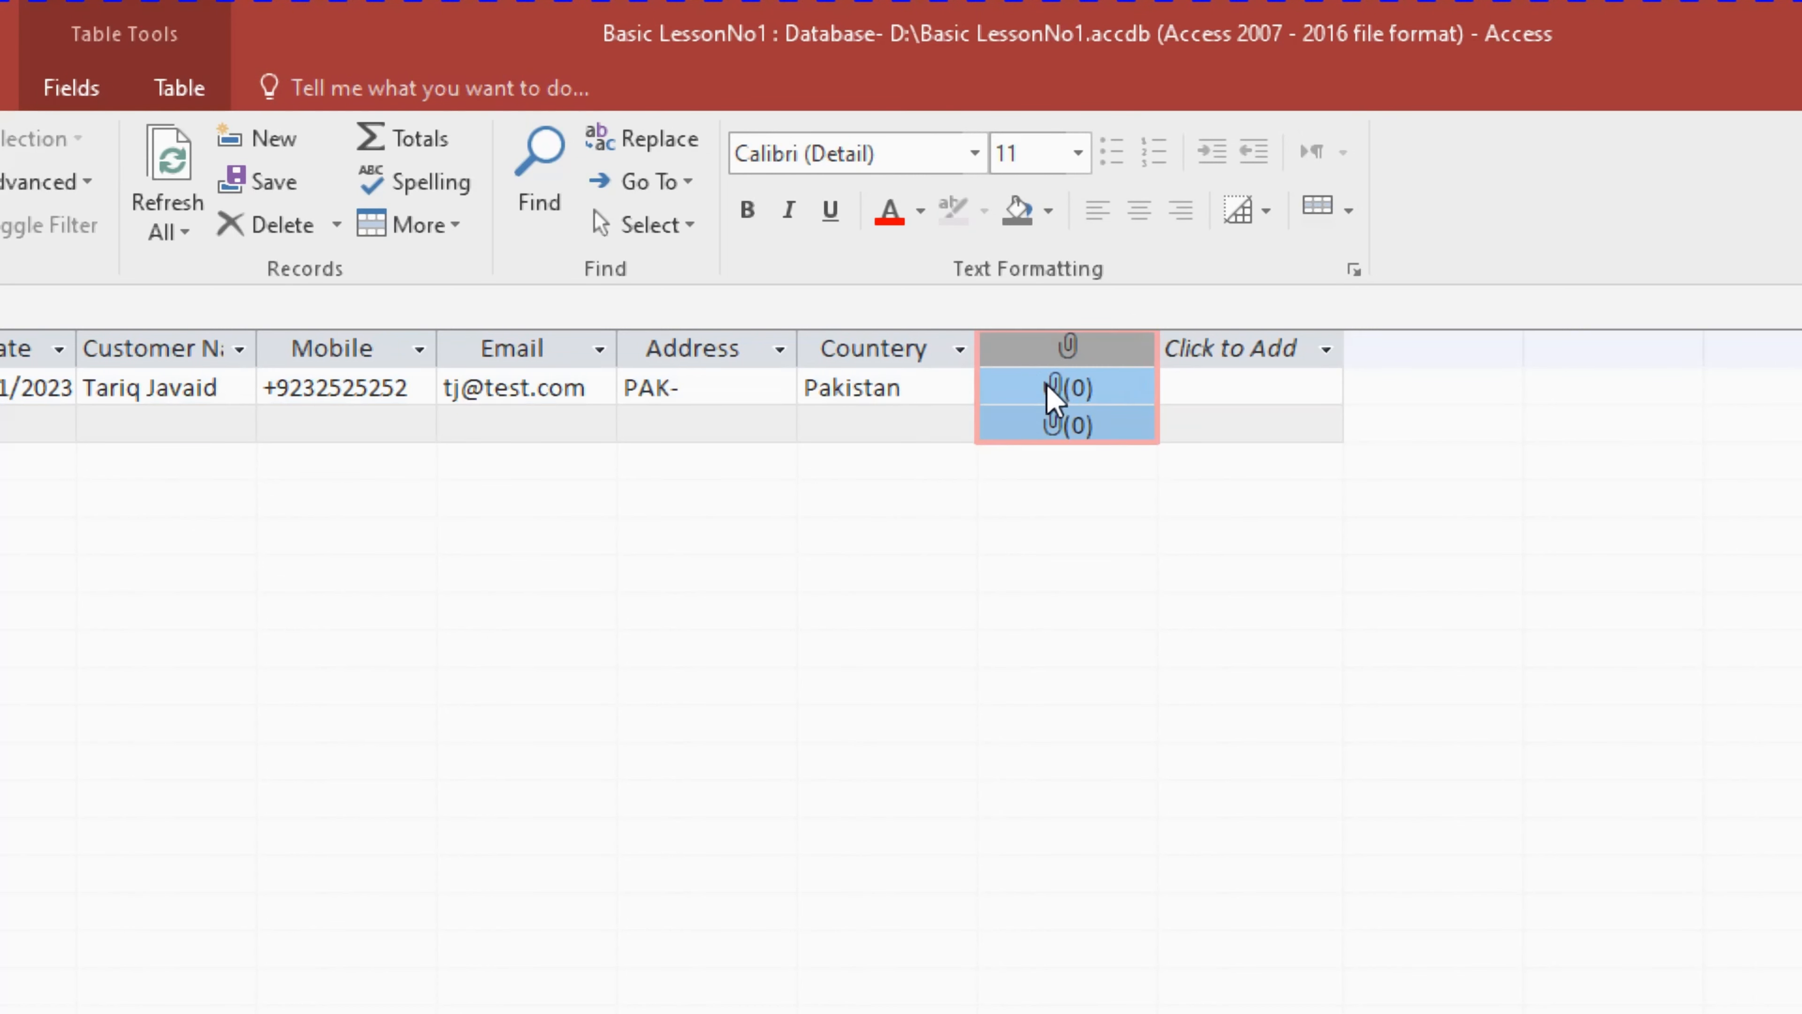
{"action": "left_click", "coordinate": [1053, 396]}
{"action": "left_click", "coordinate": [1050, 348]}
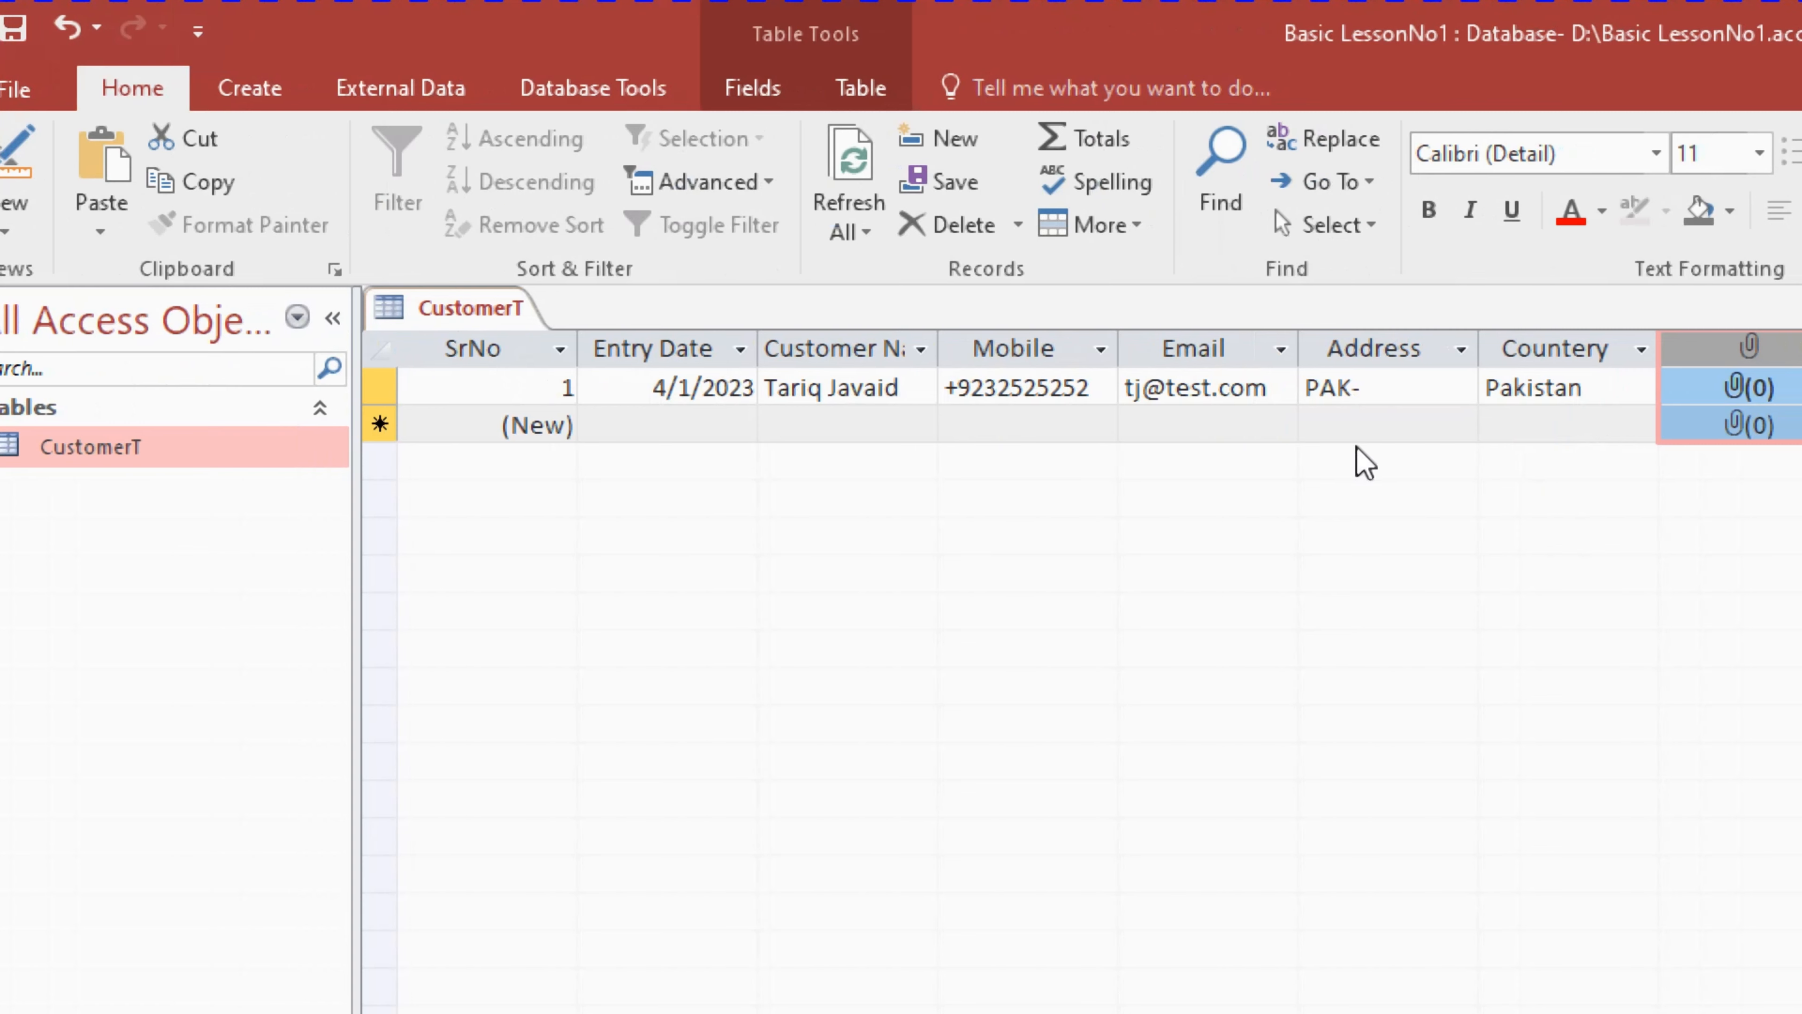
Close the CustomerT table and reopen it in Datasheet view.
{"action": "right_click", "coordinate": [462, 307]}
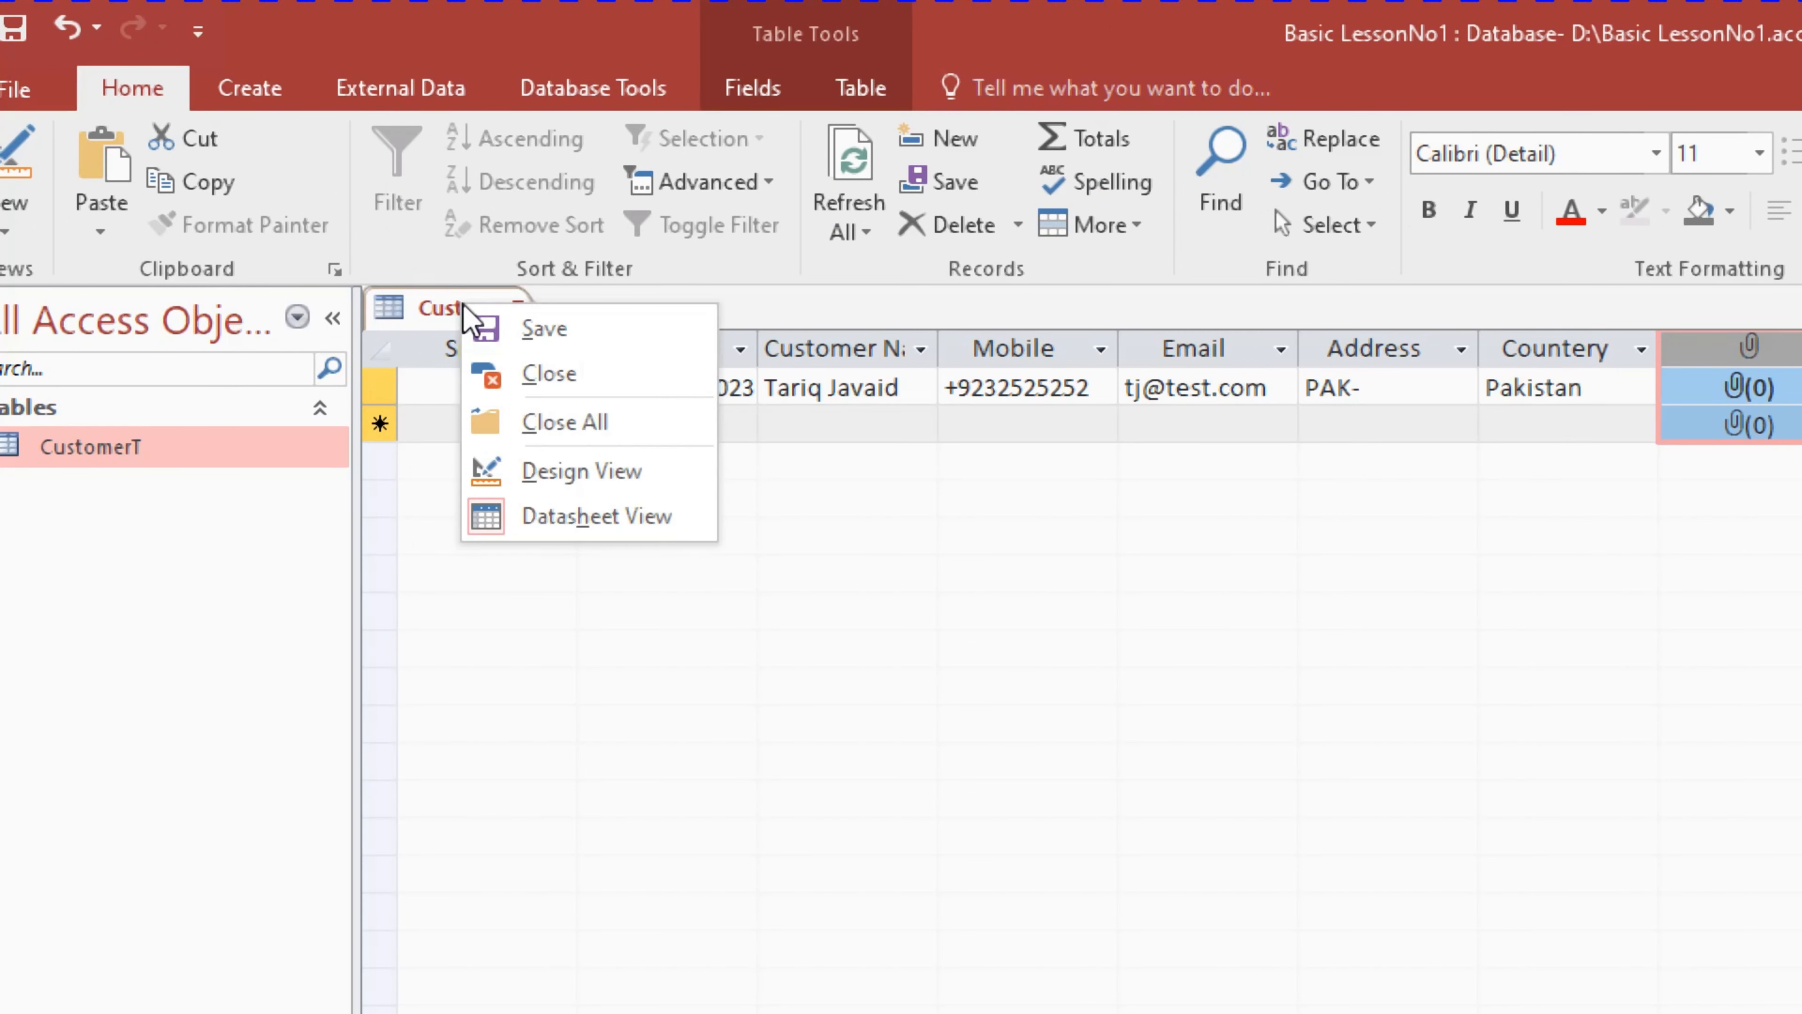
{"action": "left_click", "coordinate": [476, 310]}
{"action": "right_click", "coordinate": [474, 307]}
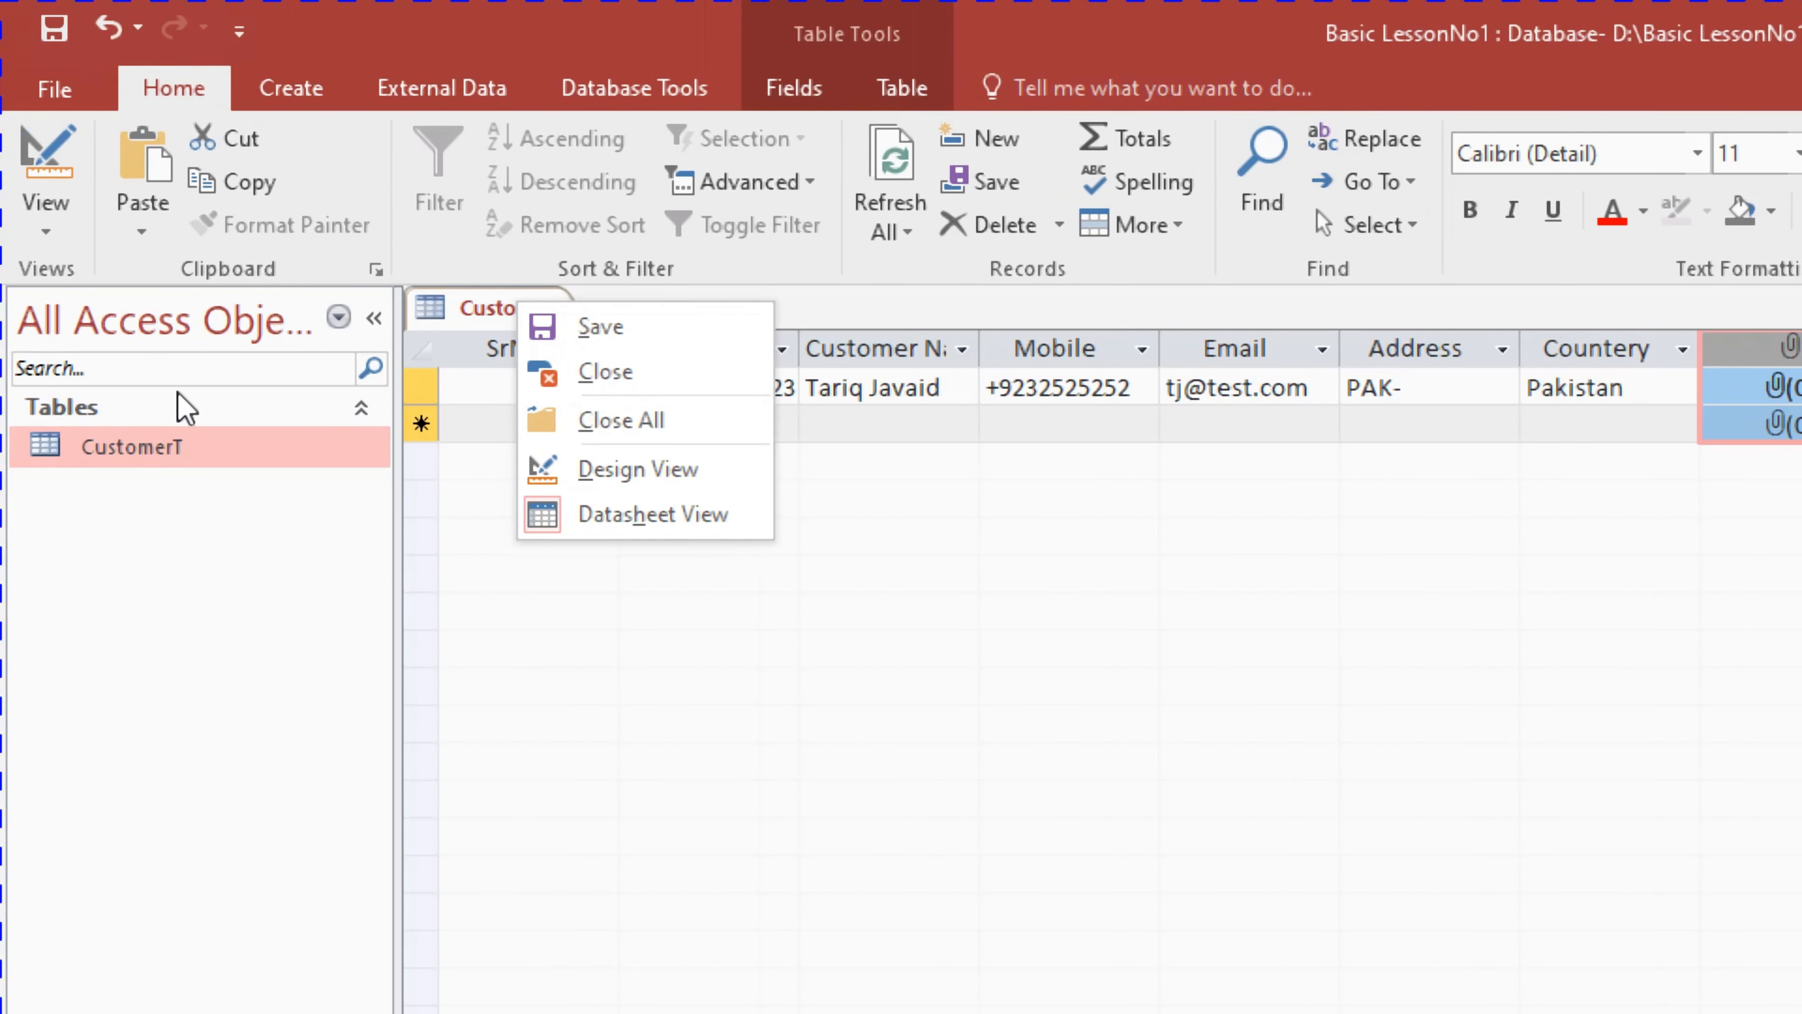
{"action": "left_click", "coordinate": [670, 375]}
{"action": "double_click", "coordinate": [97, 445]}
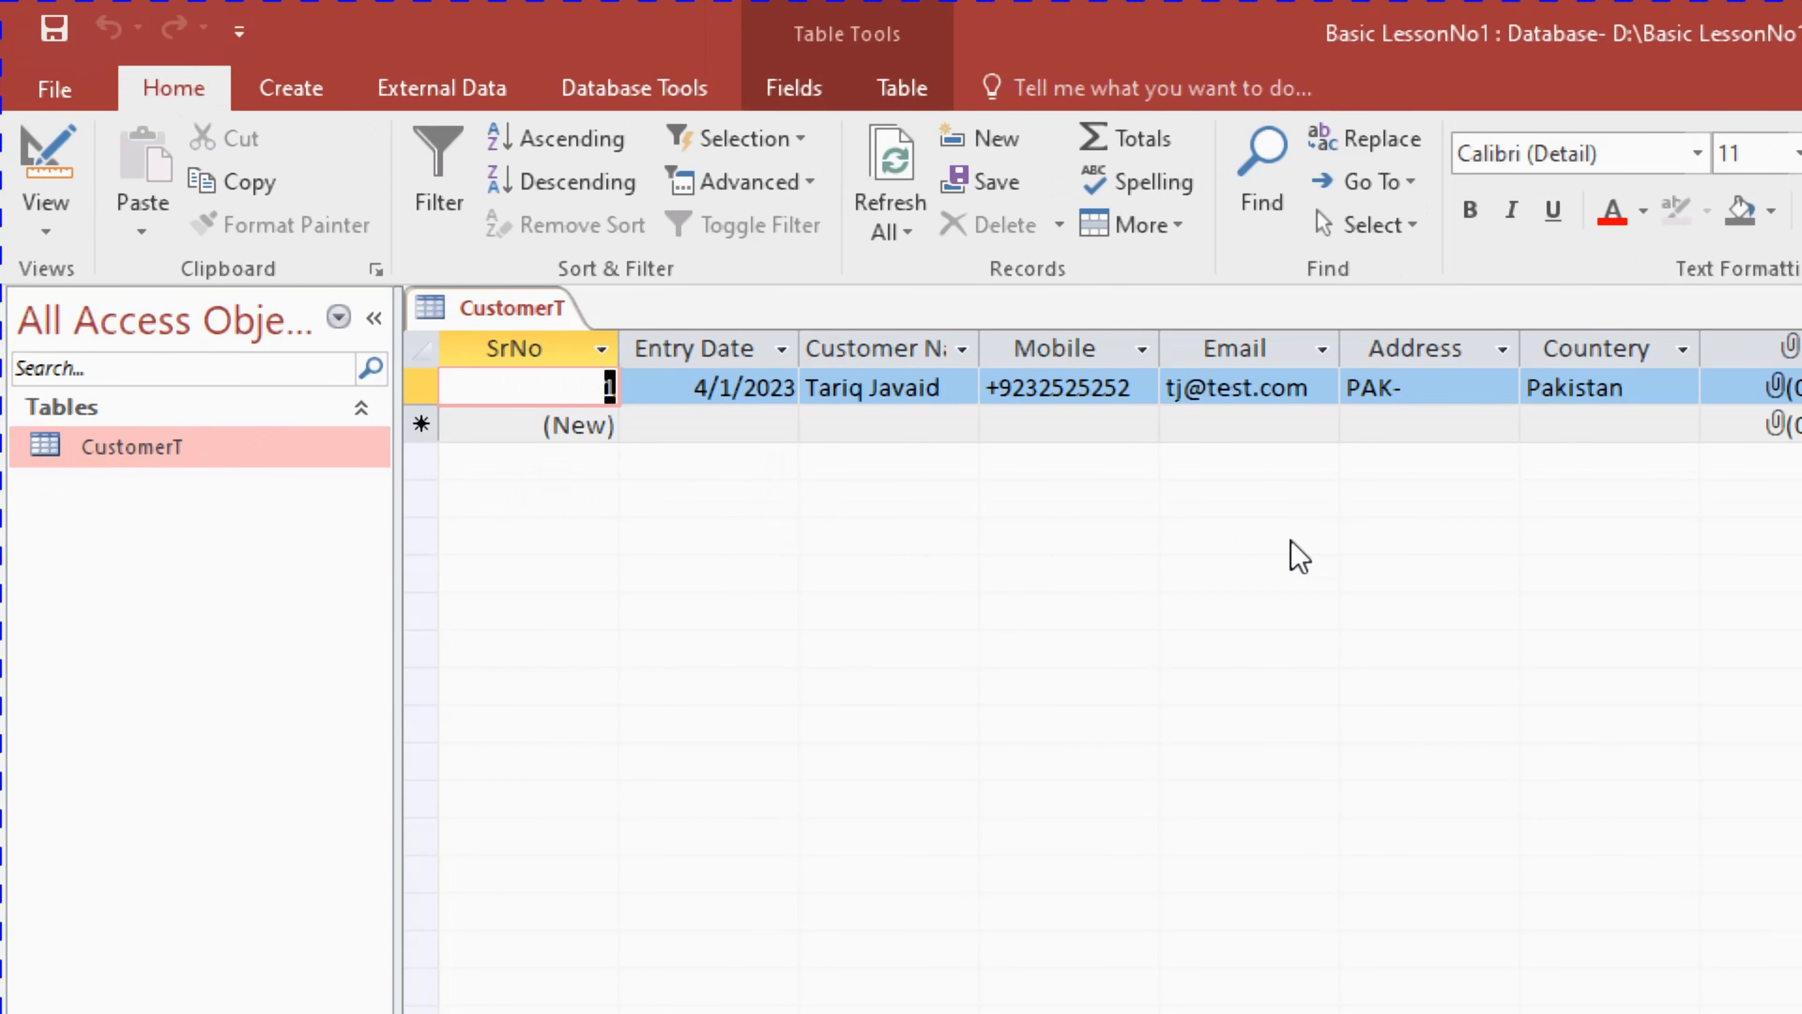
Review the saved first record field by field, through the attachment column to the empty Click to Add column.
{"action": "key", "text": "Tab"}
{"action": "key", "text": "Tab"}
{"action": "key", "text": "Tab"}
{"action": "key", "text": "Tab"}
{"action": "key", "text": "Tab"}
{"action": "key", "text": "Tab"}
{"action": "key", "text": "Tab"}
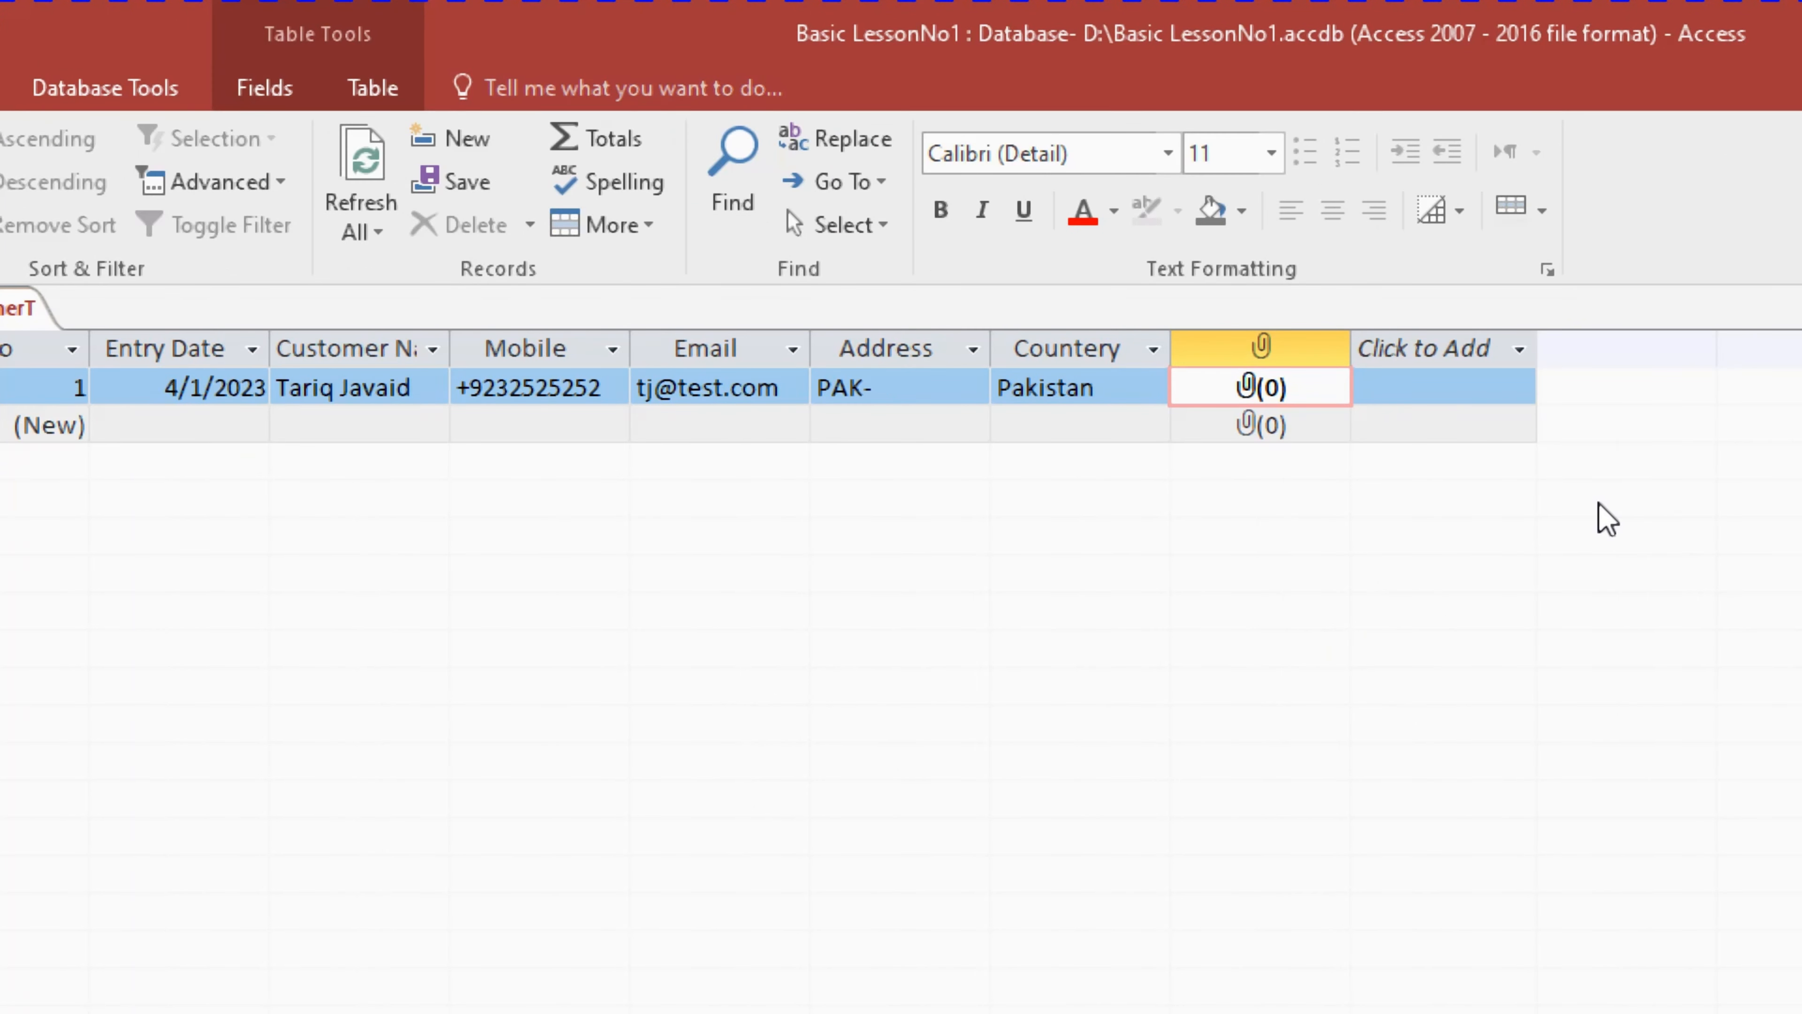
{"action": "key", "text": "Tab"}
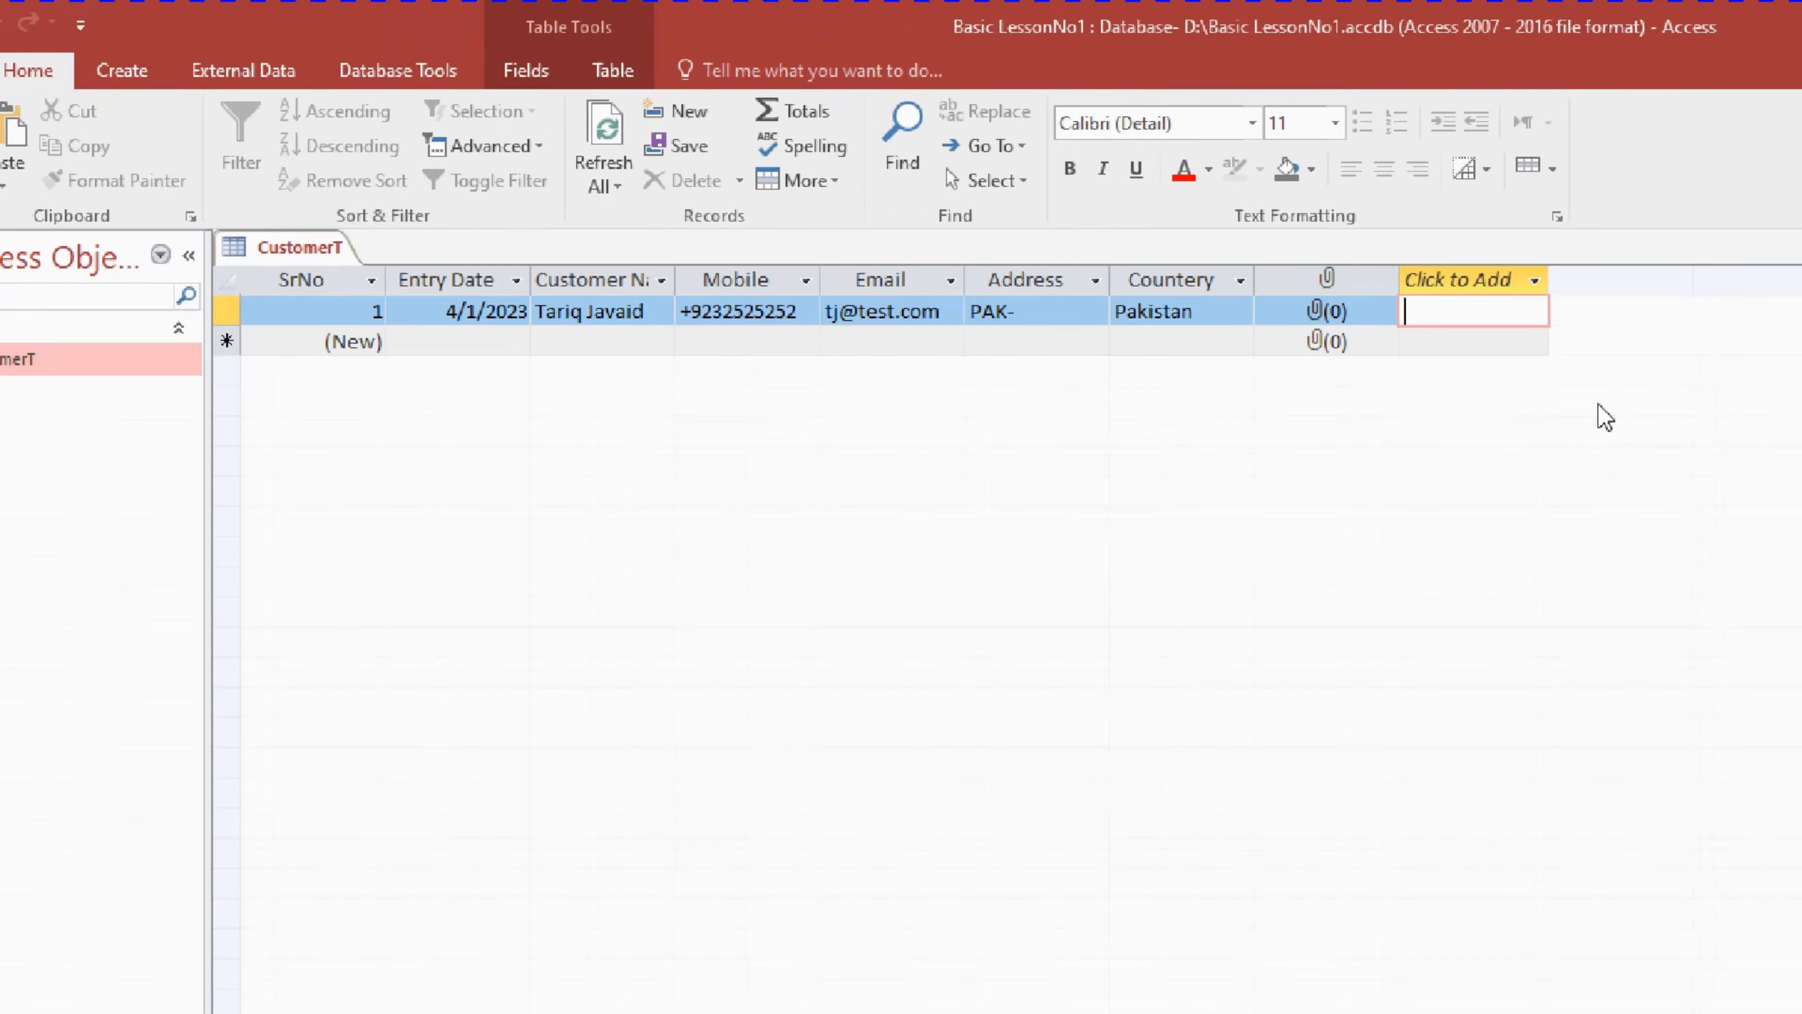